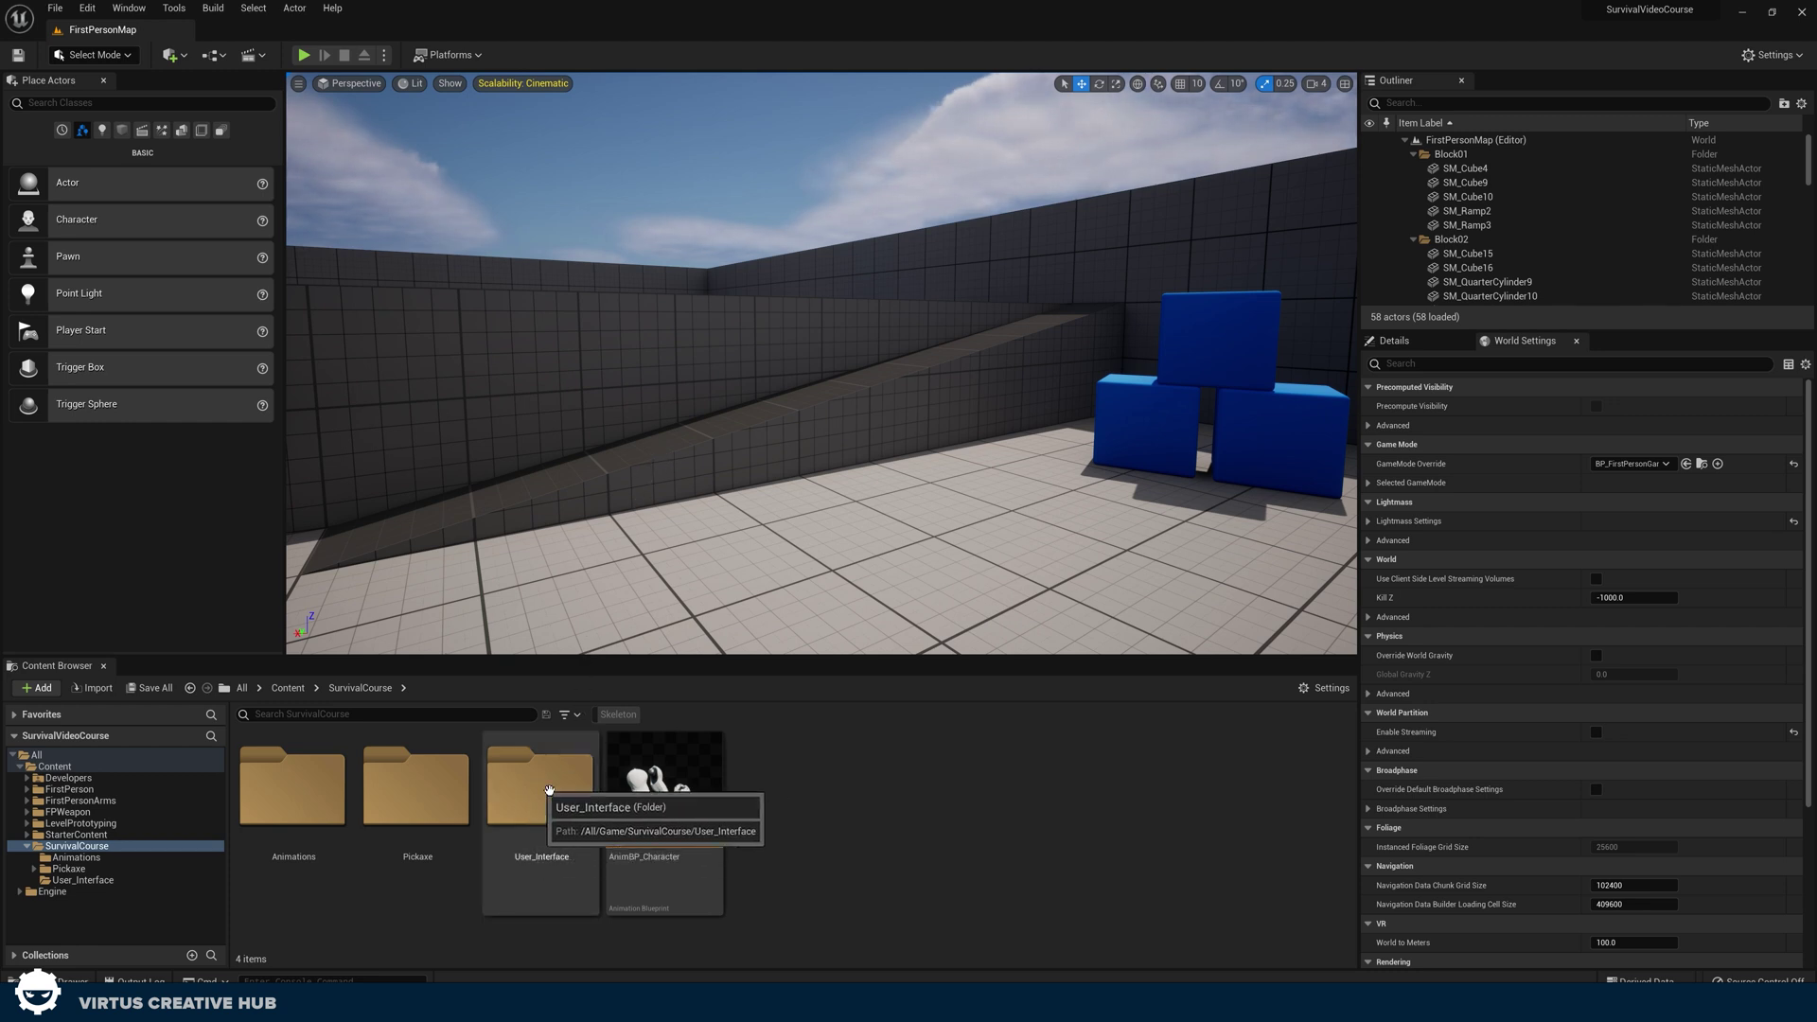
# Step: Create a folder named Assets inside the User_Interface folder and open it
pyautogui.doubleClick(534, 793)
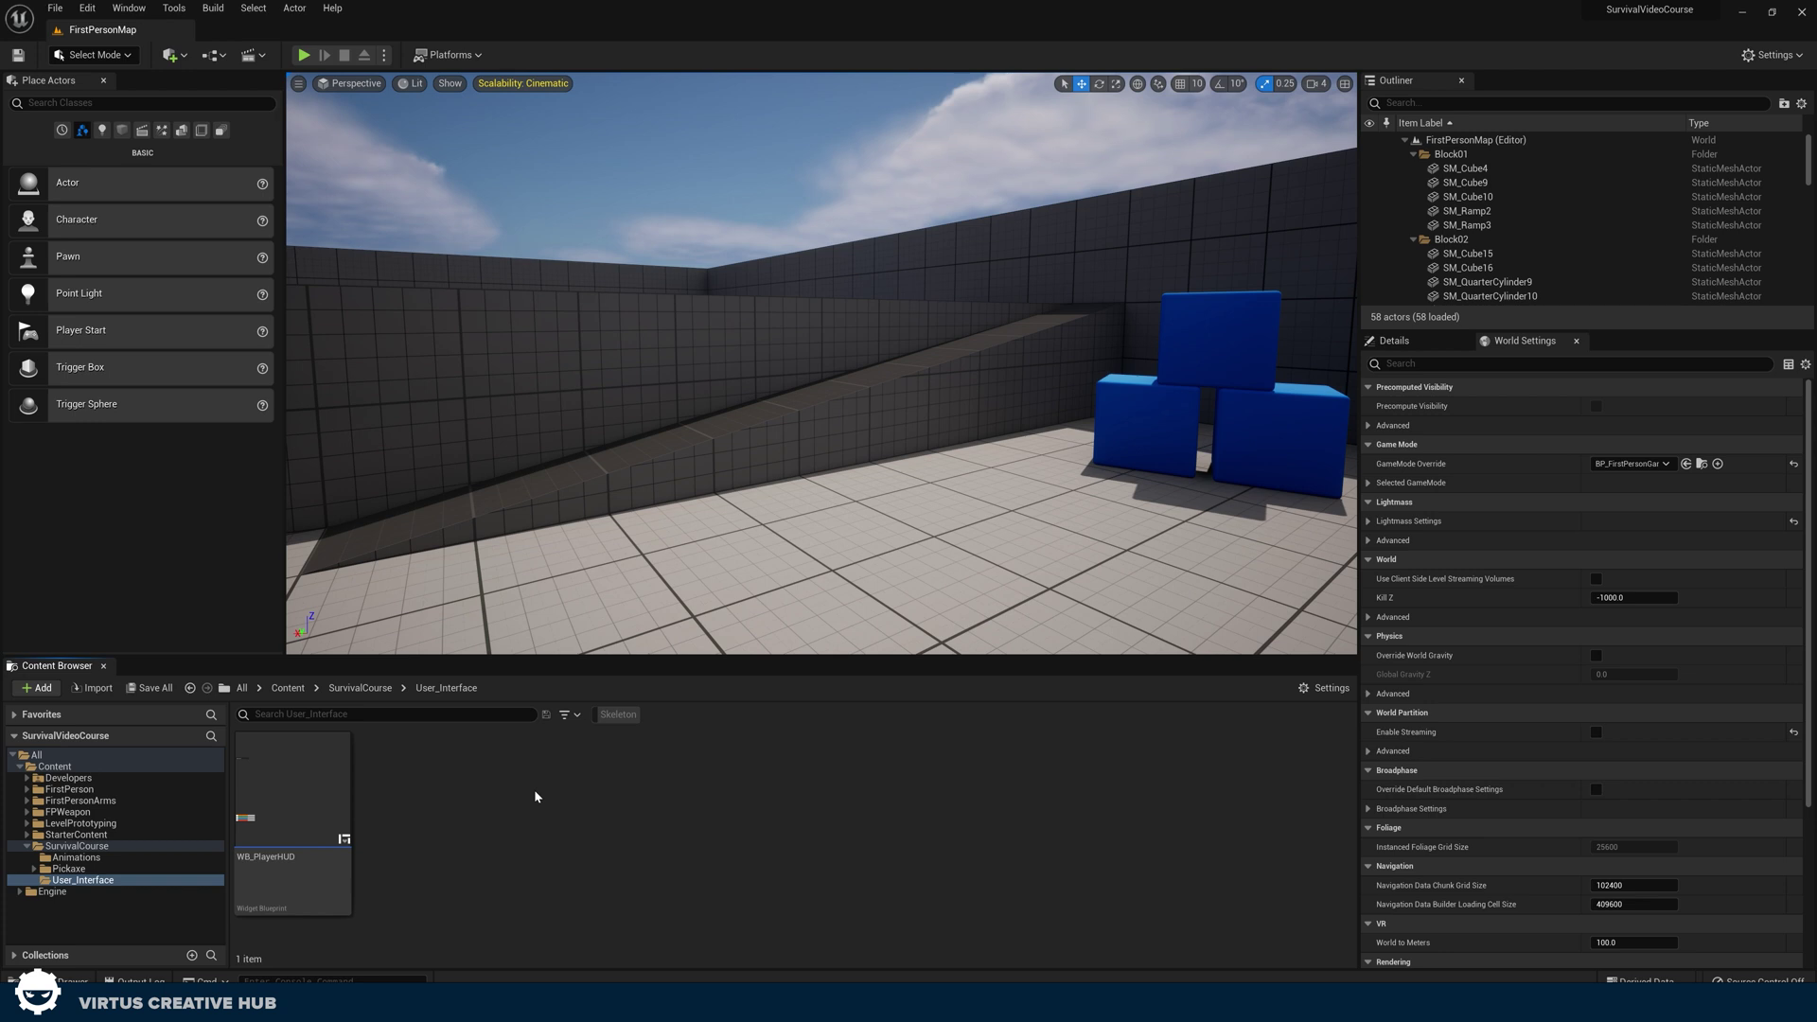
pyautogui.rightClick(535, 797)
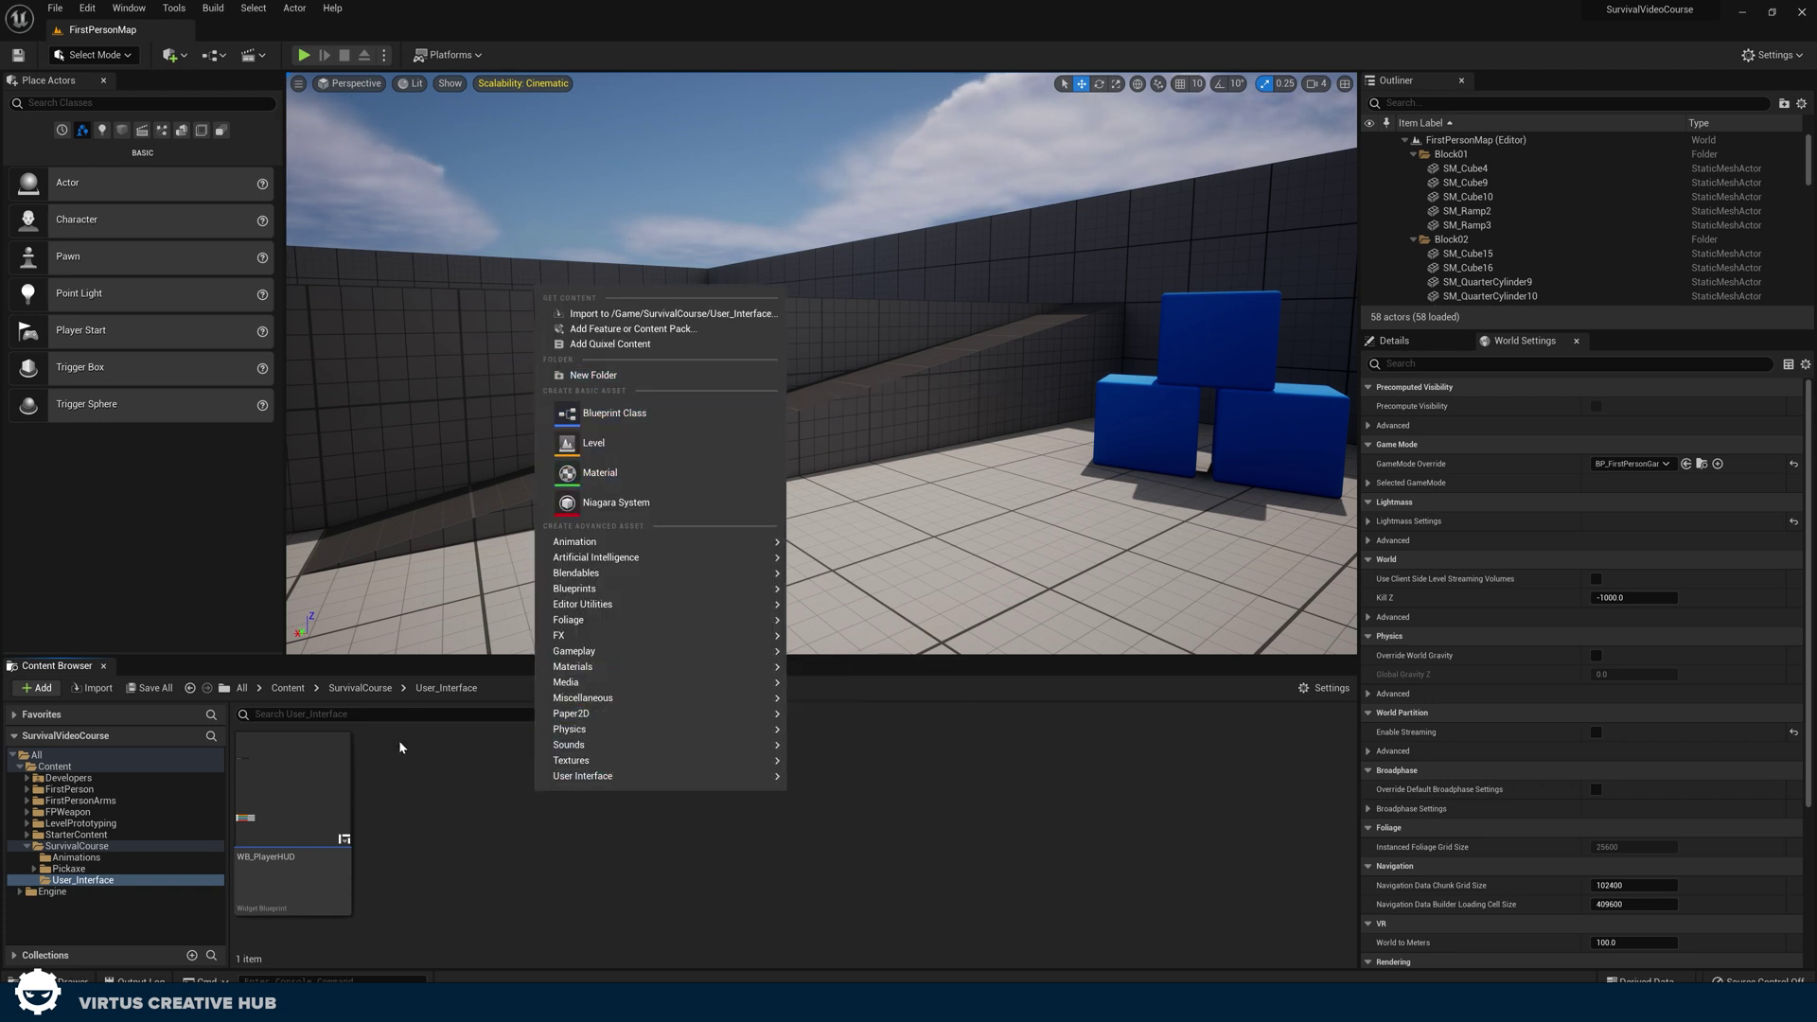
pyautogui.click(599, 375)
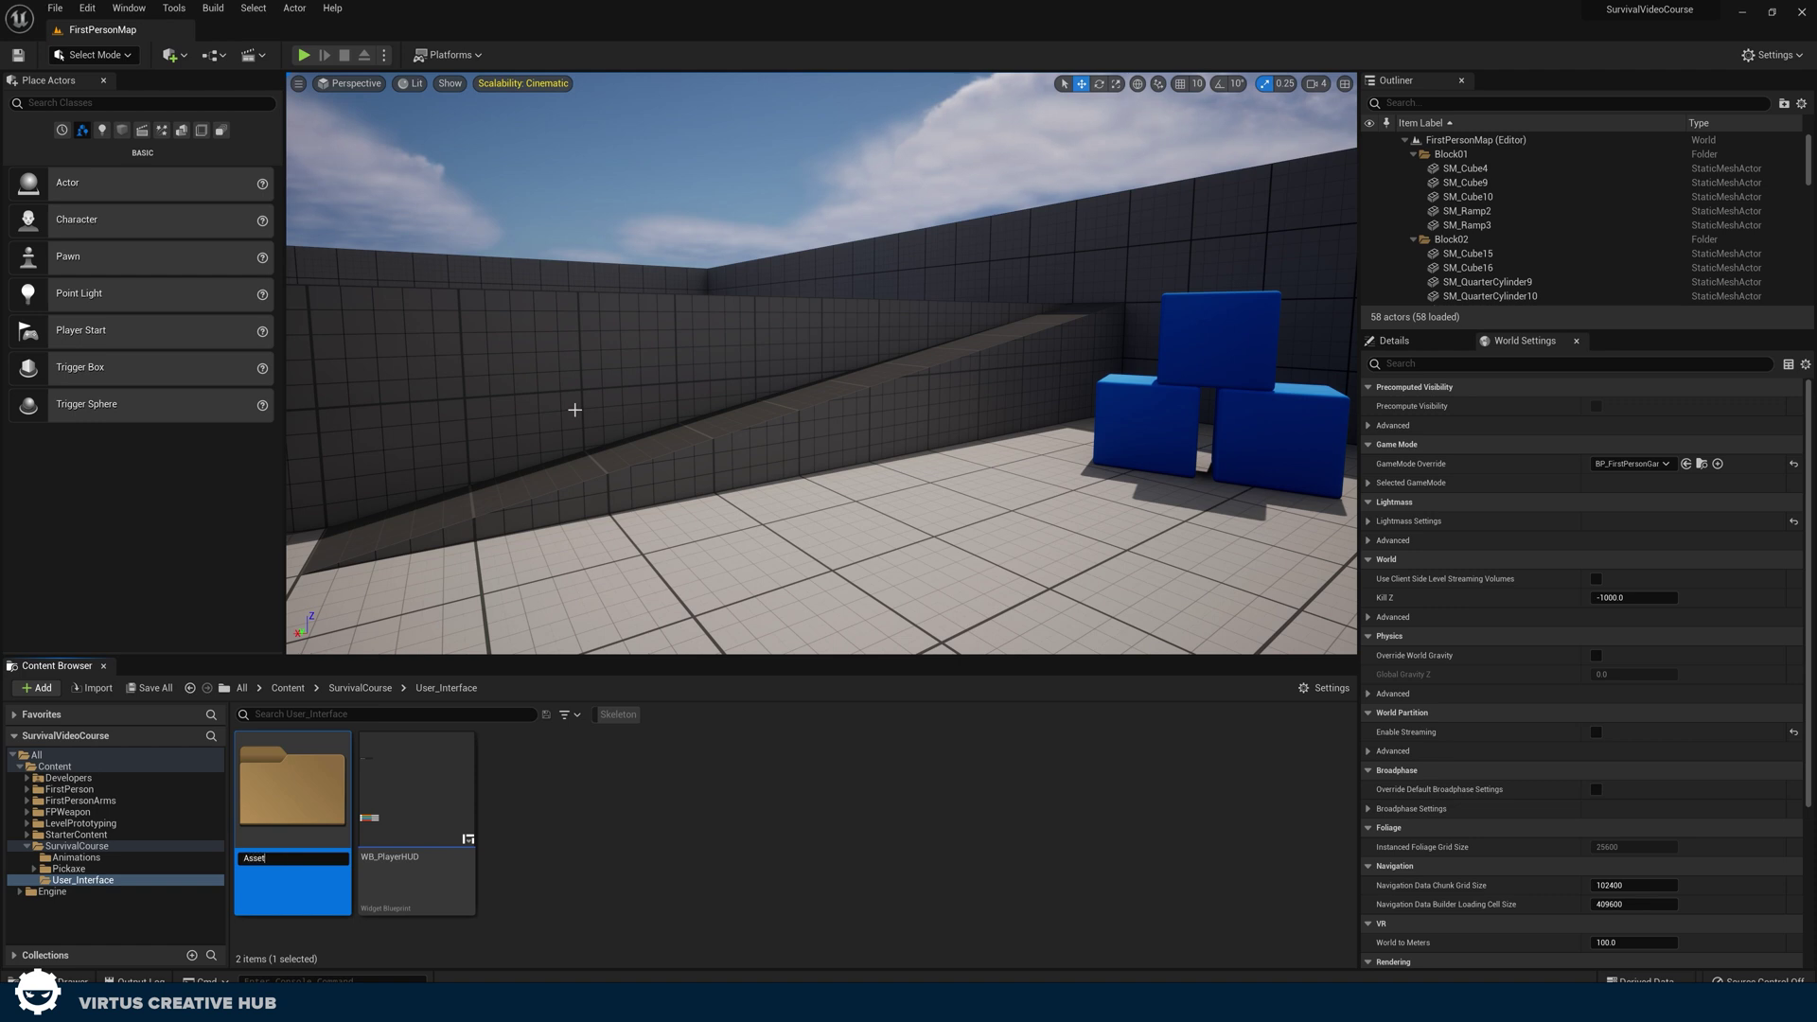
pyautogui.doubleClick(346, 826)
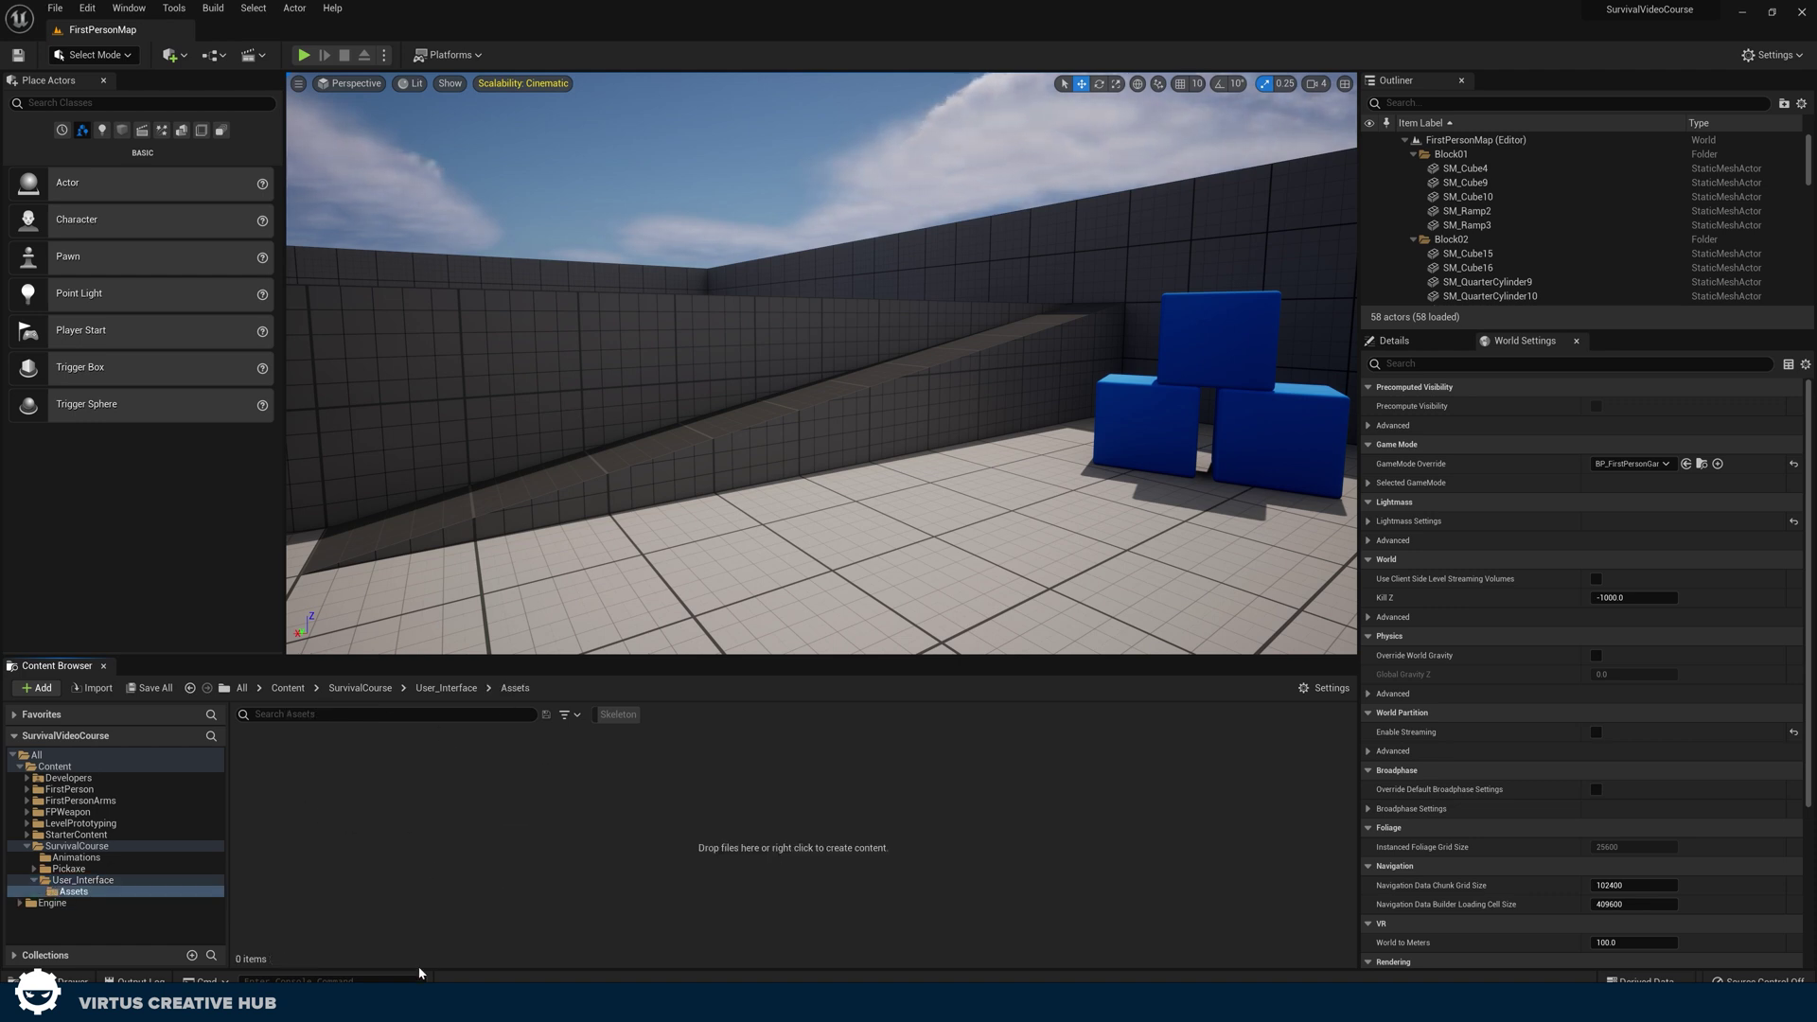
# Step: Import all the bar, fill and icon PNG files from the desktop's UI KIT folder into the Assets folder
pyautogui.hotkey('alt', 'Tab')
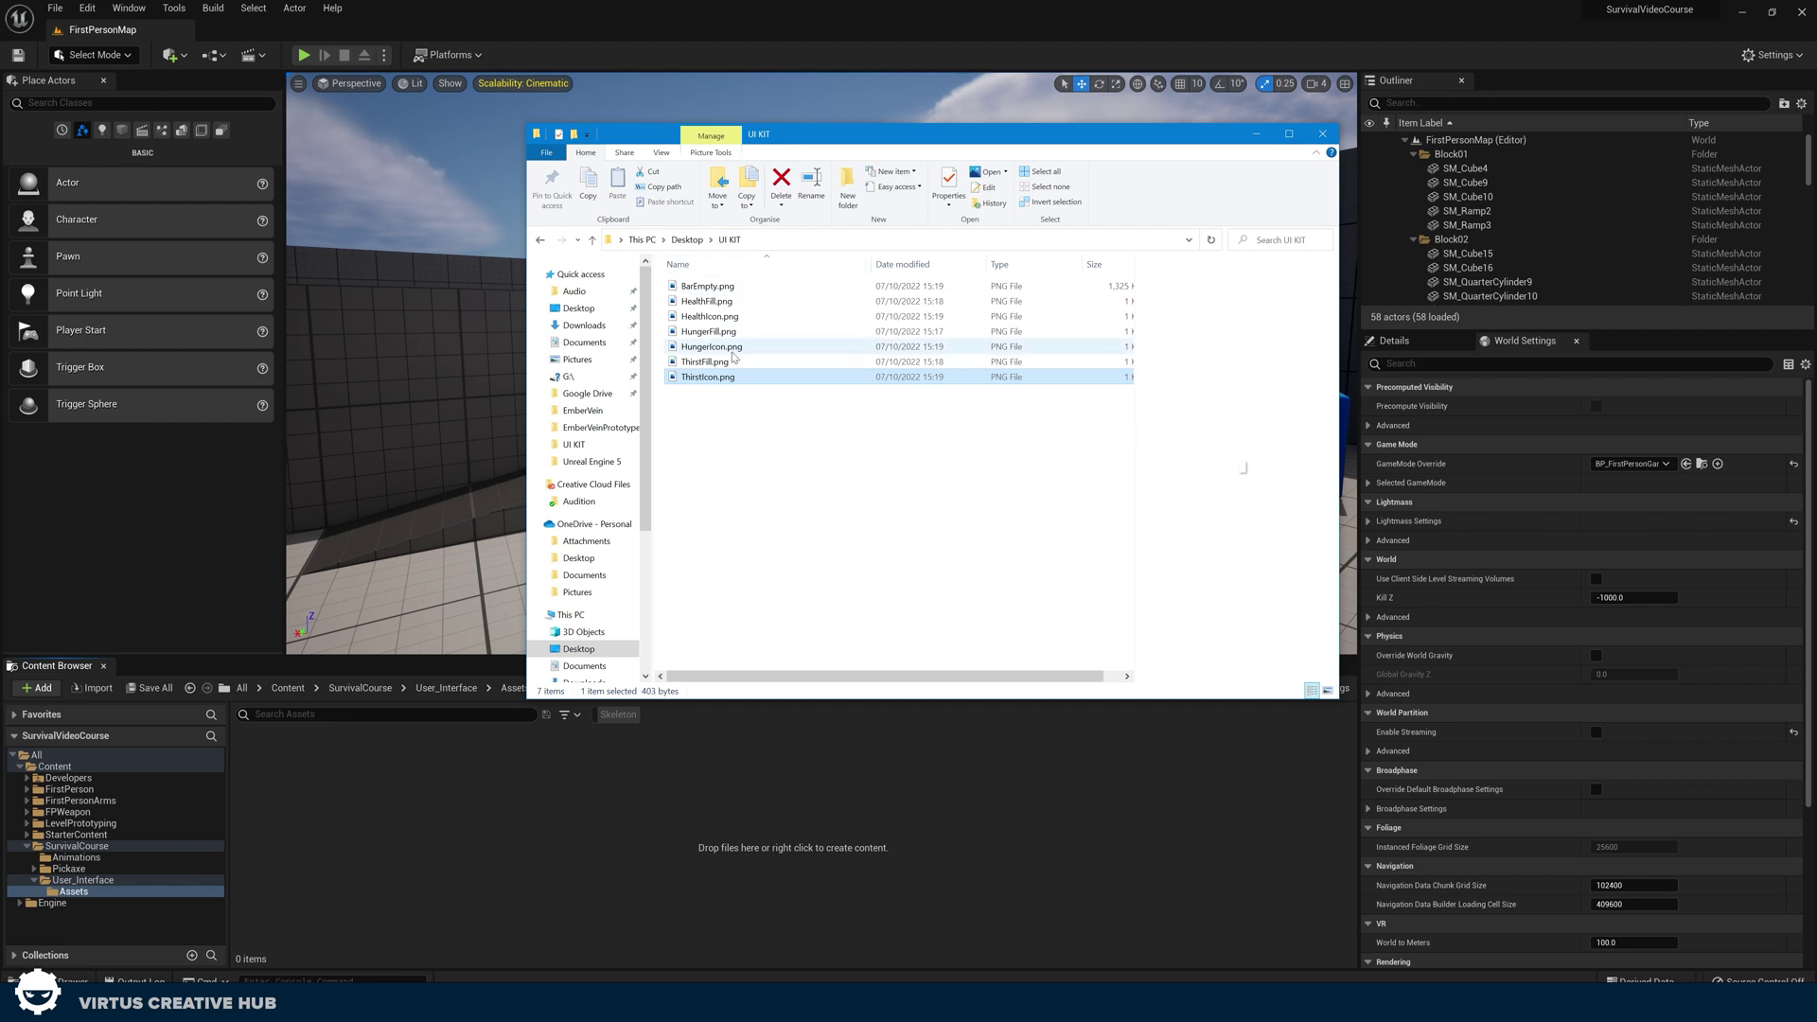
pyautogui.click(711, 362)
pyautogui.click(713, 346)
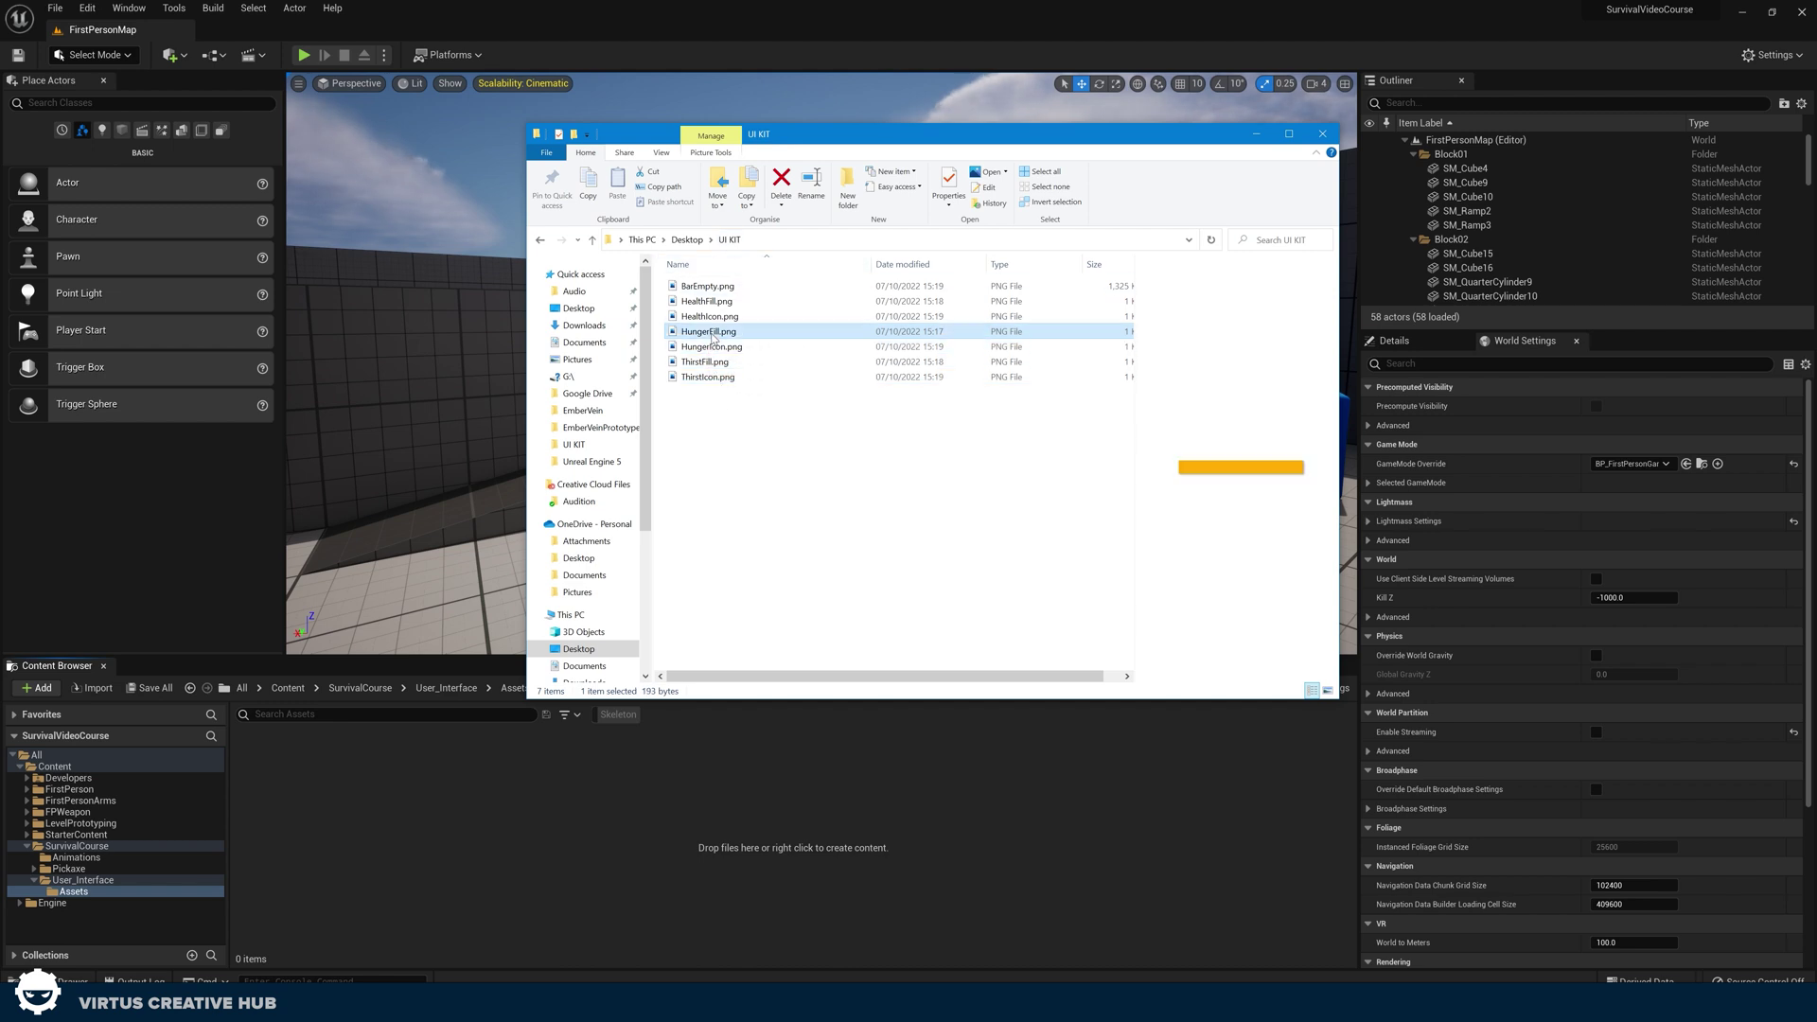
pyautogui.click(715, 331)
pyautogui.click(715, 316)
pyautogui.click(716, 302)
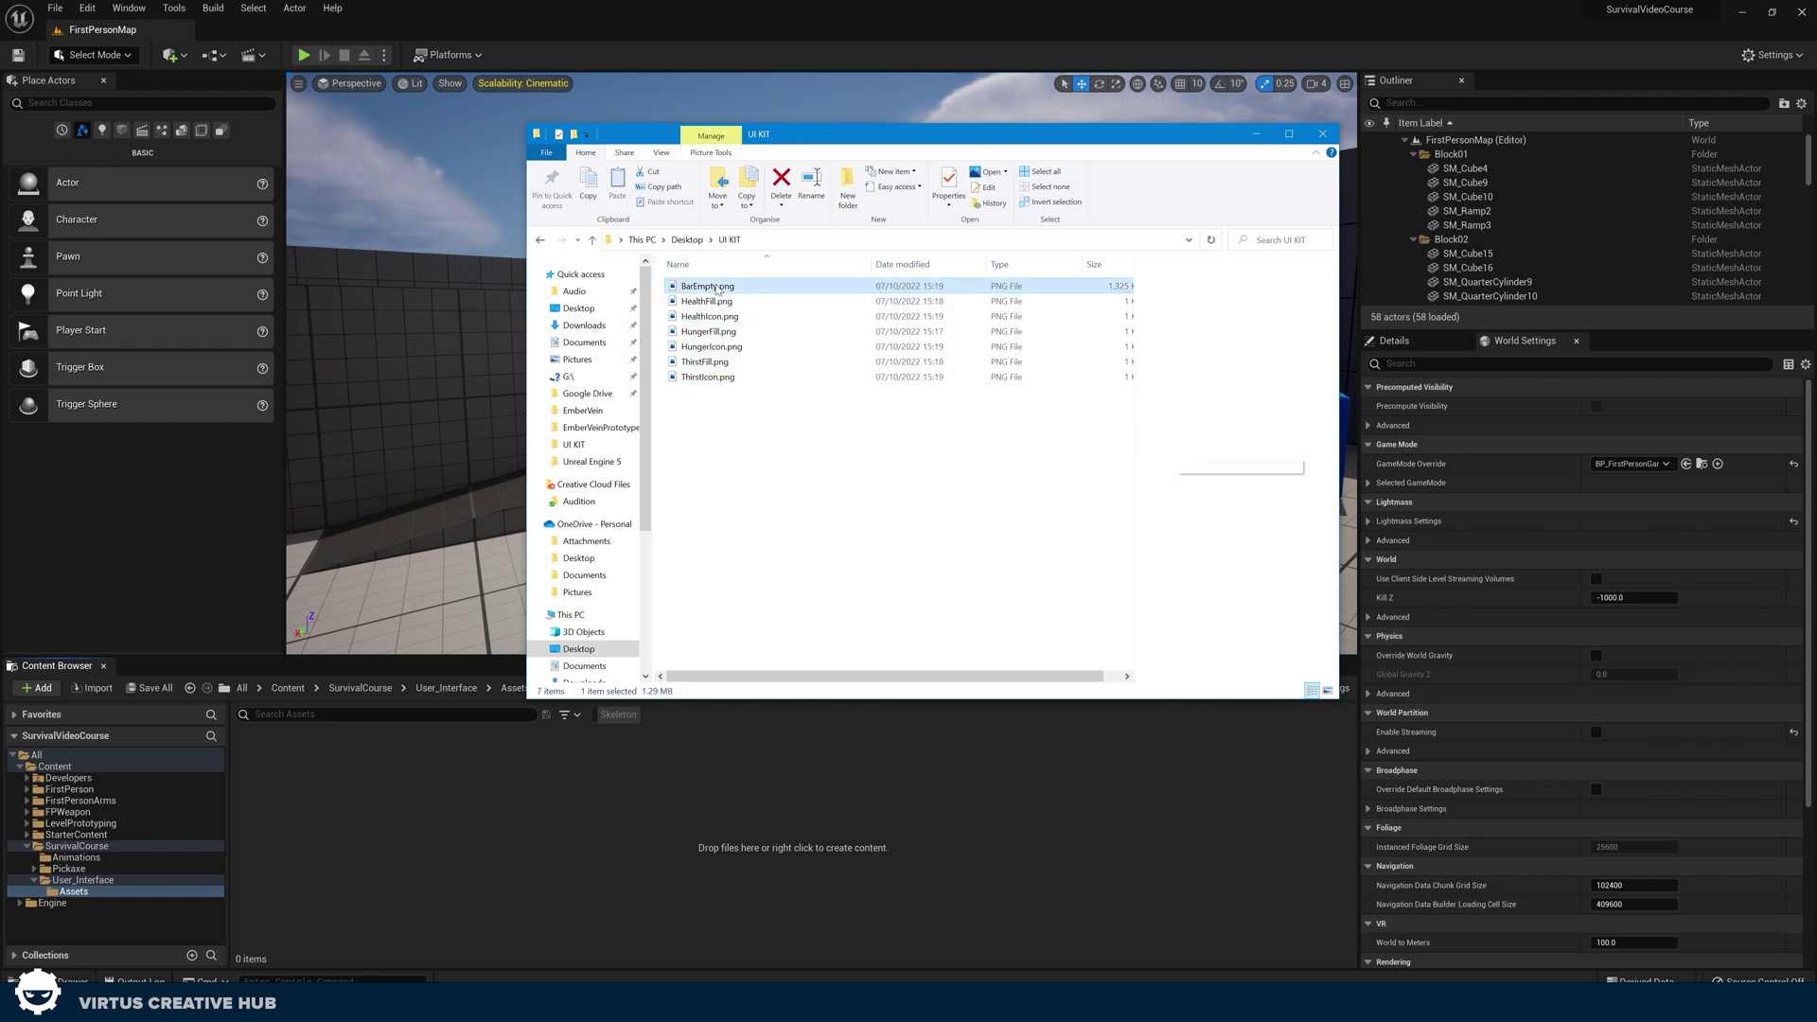
pyautogui.moveTo(711, 406); pyautogui.dragTo(729, 285)
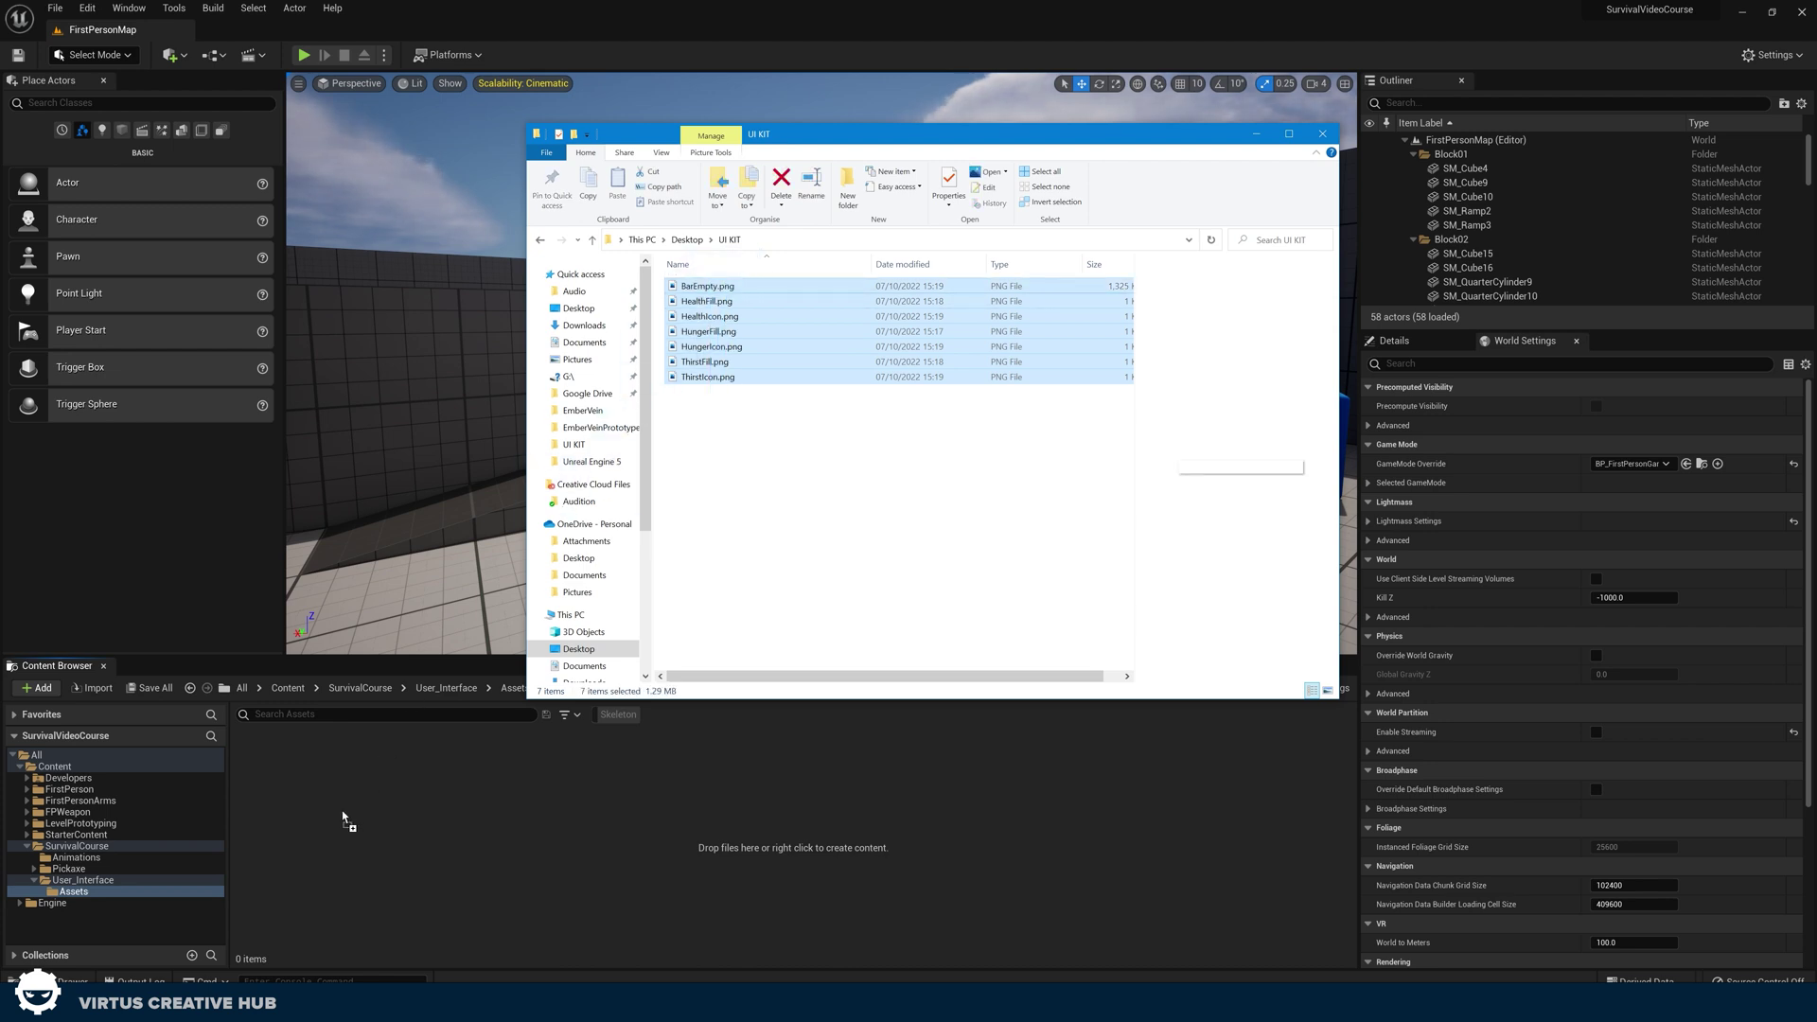
pyautogui.moveTo(336, 820); pyautogui.dragTo(337, 821)
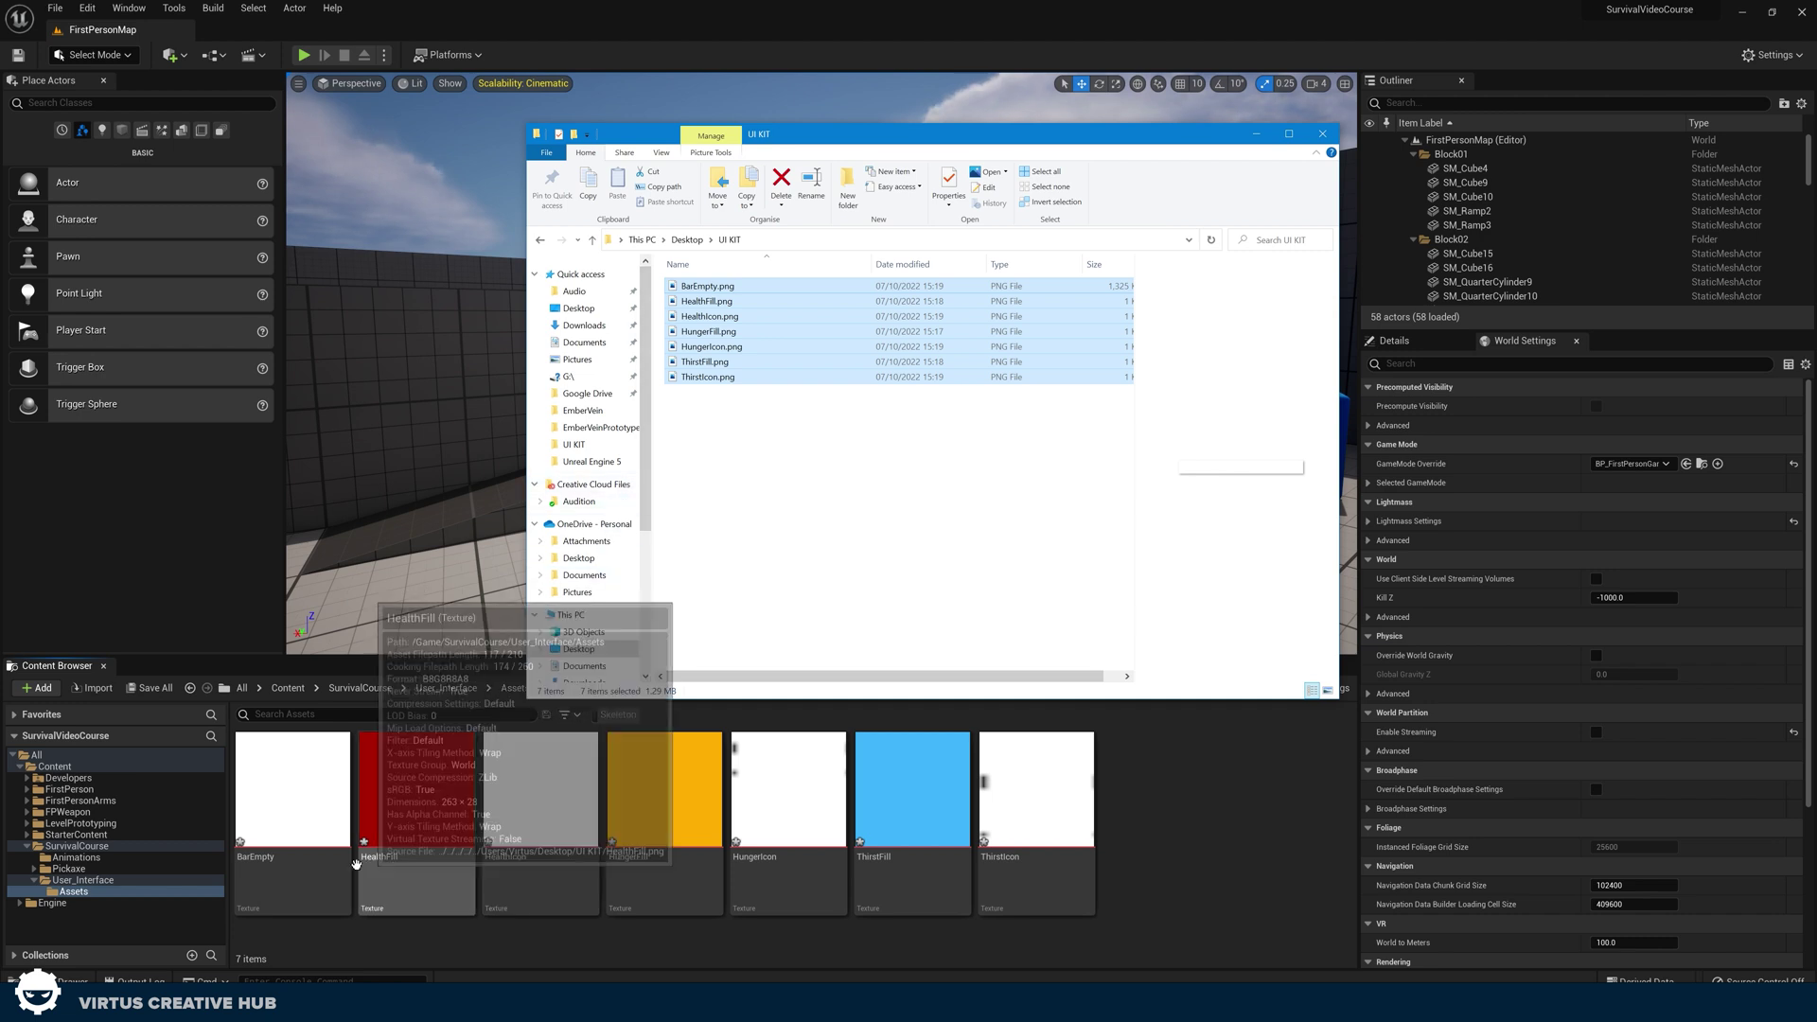
pyautogui.click(304, 816)
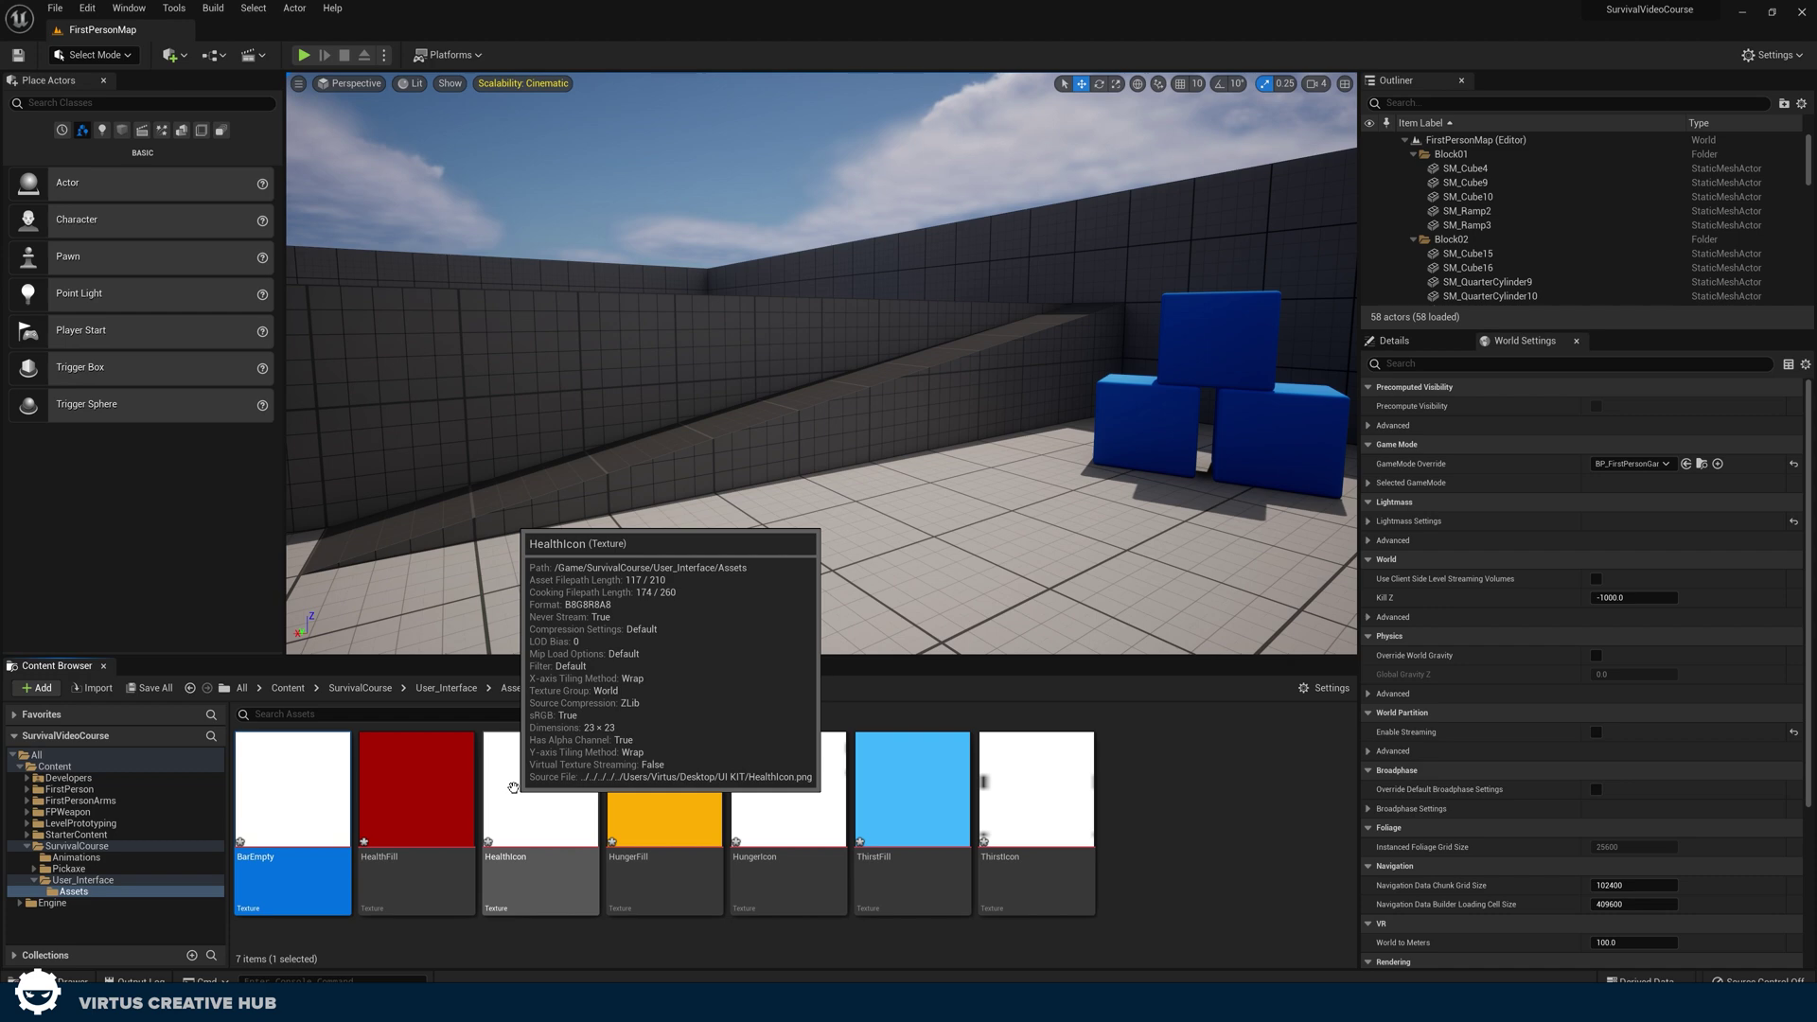
# Step: Inspect the HealthIcon and HungerIcon textures in the texture editor, closing each one after viewing
pyautogui.doubleClick(513, 787)
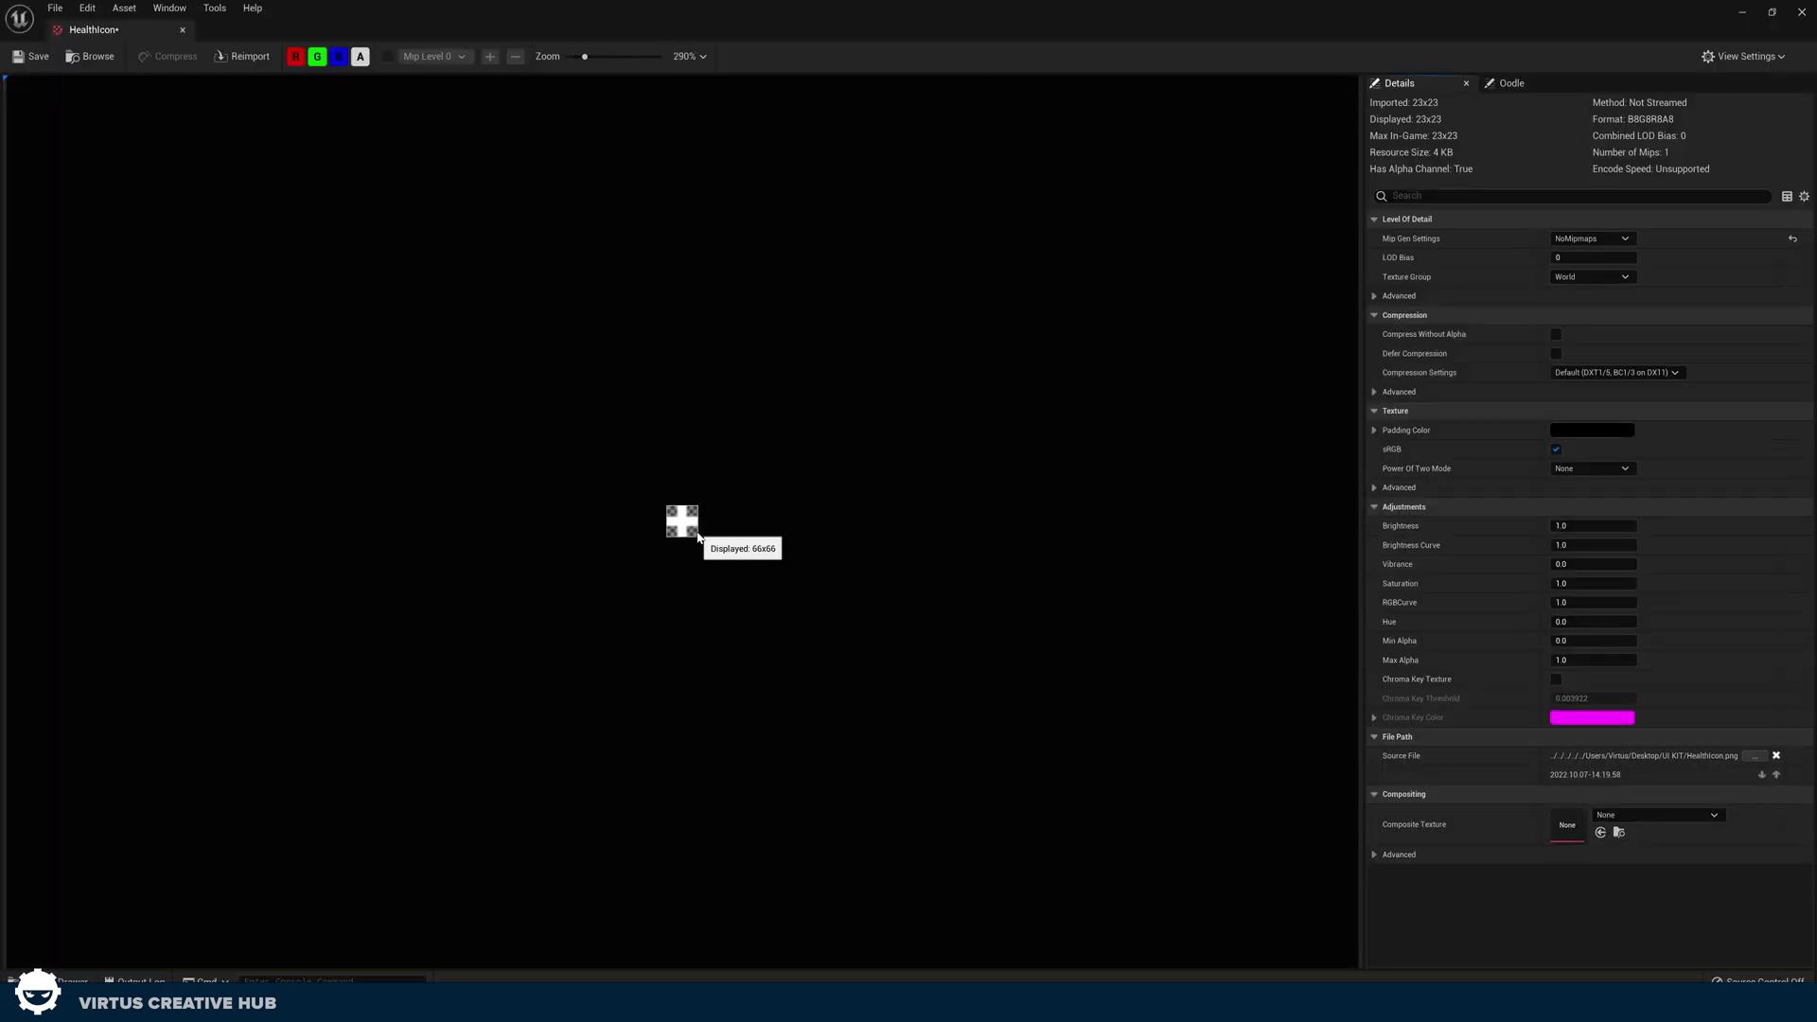
pyautogui.click(1796, 14)
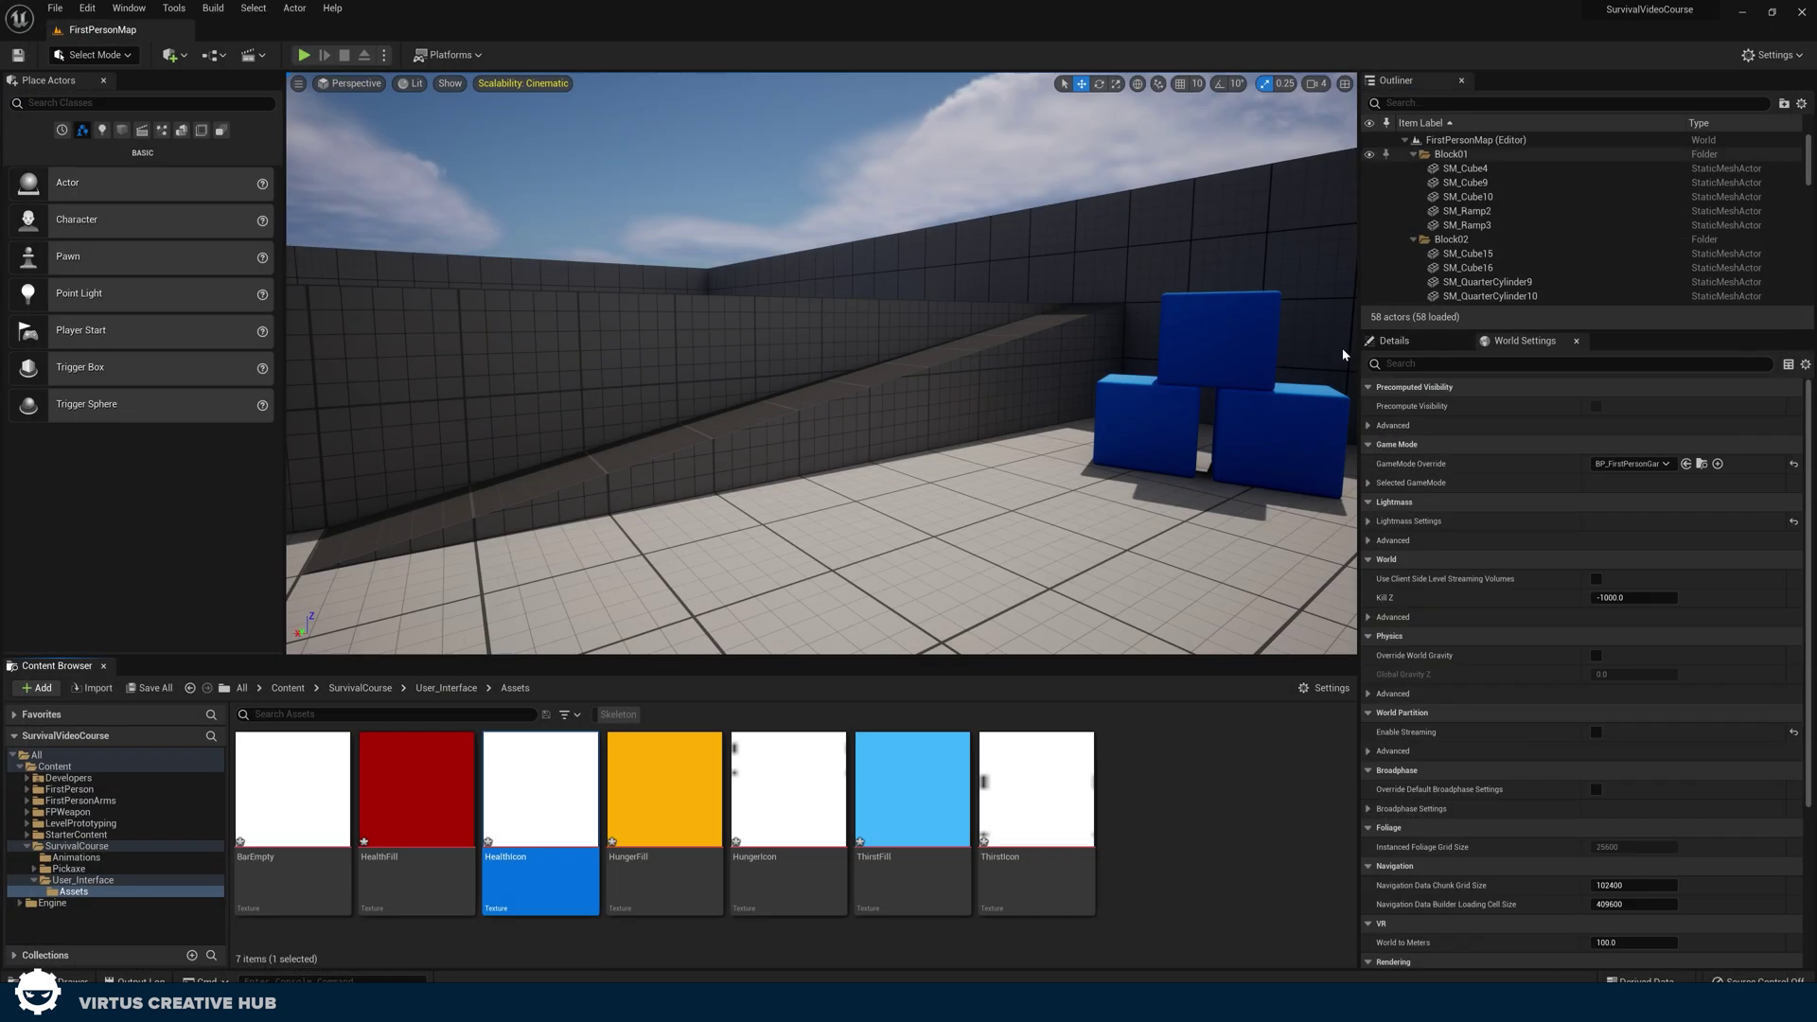
pyautogui.doubleClick(785, 795)
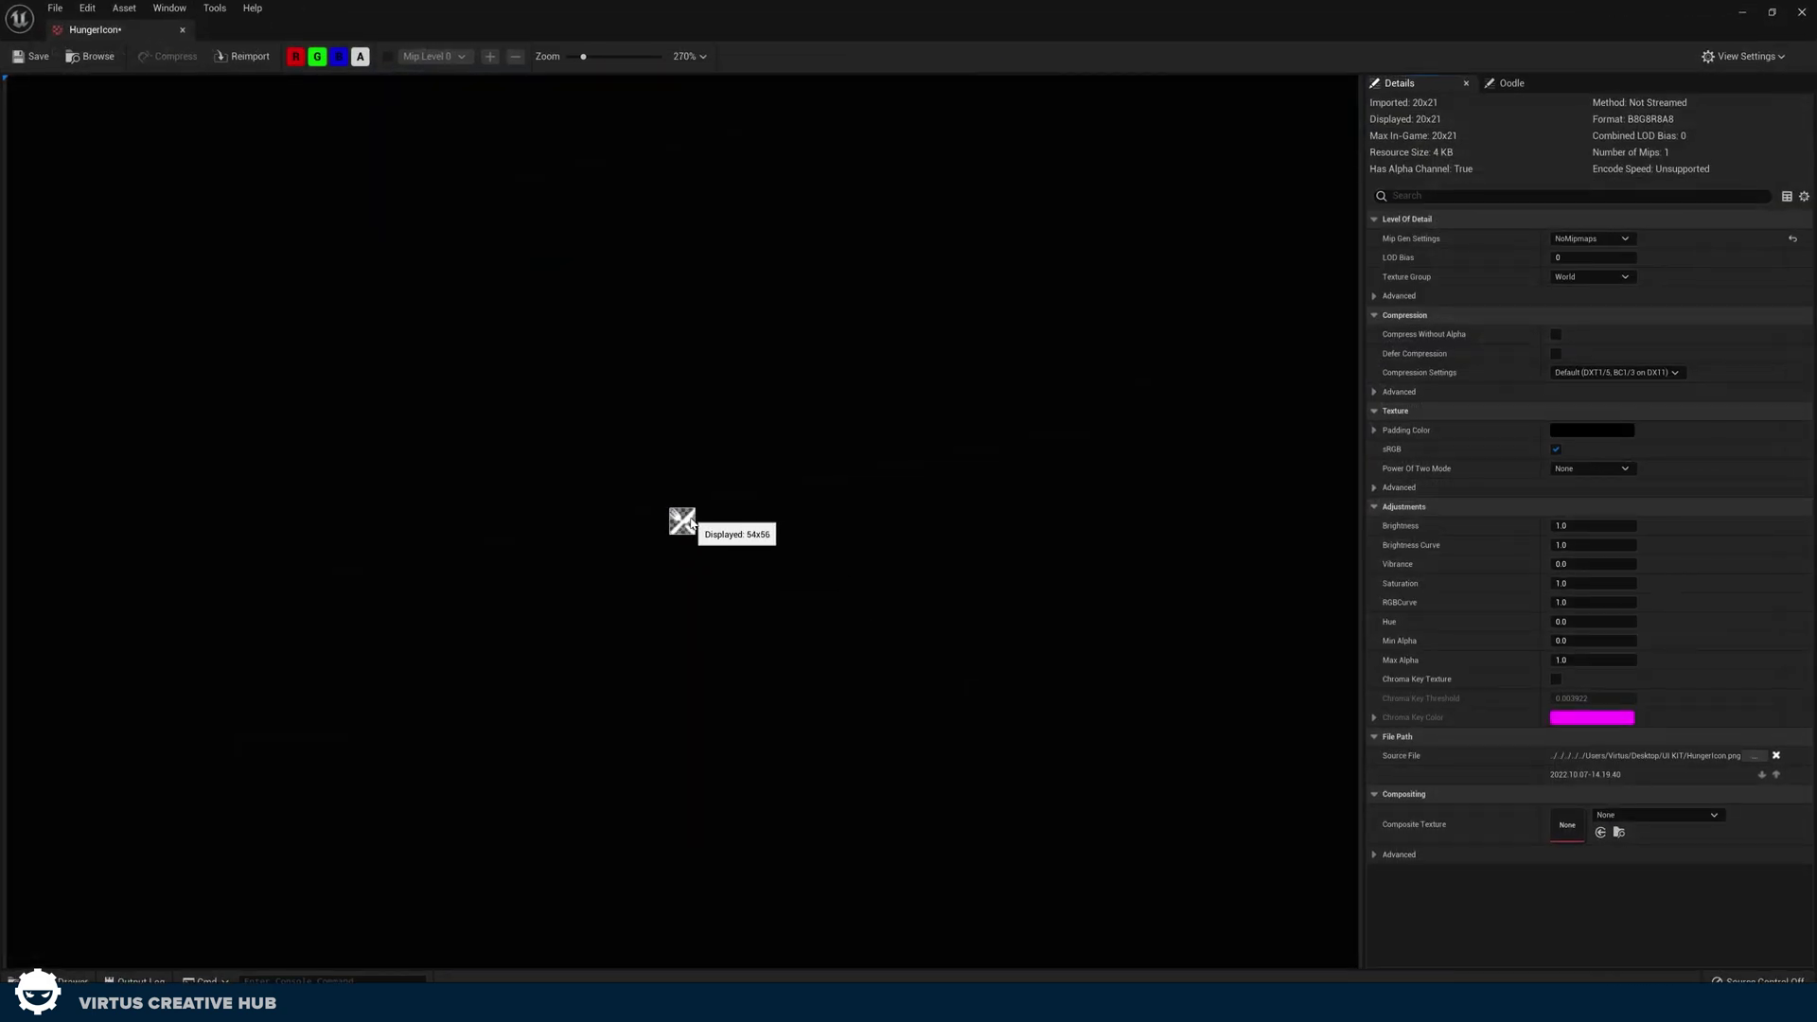
pyautogui.click(1802, 11)
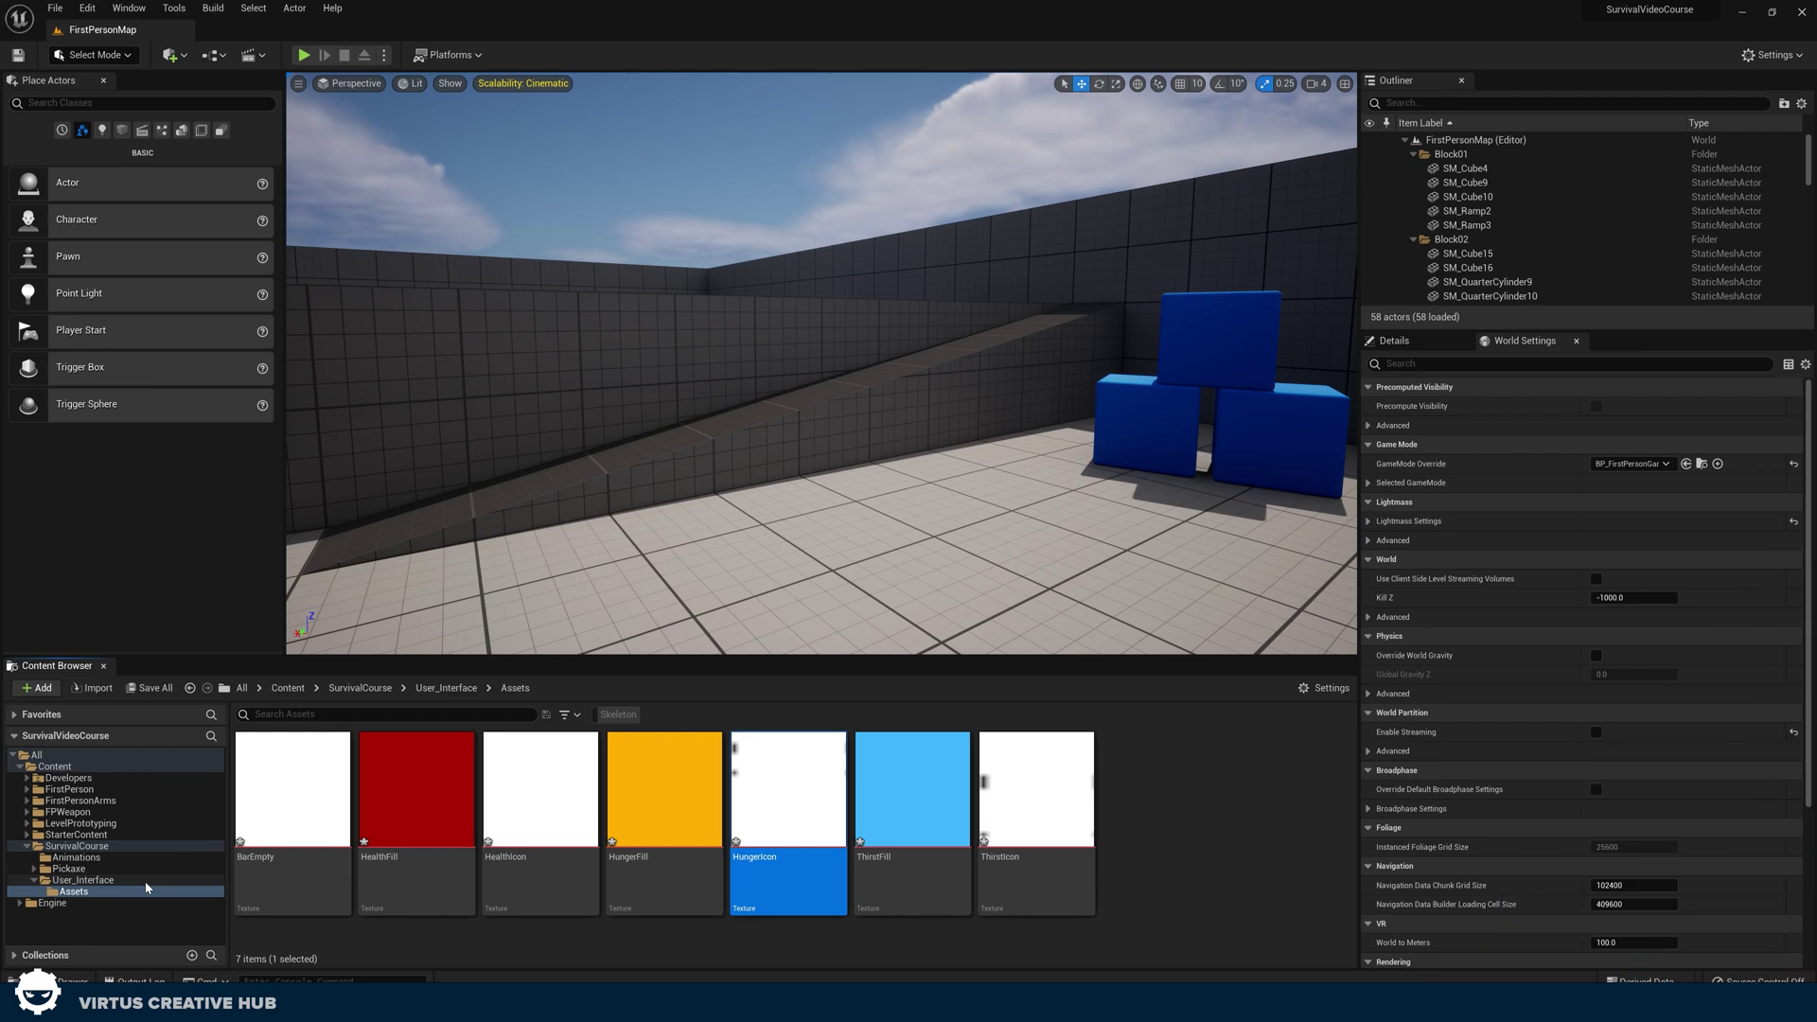
# Step: Open the WB_PlayerHUD widget blueprint from the User_Interface folder with its three status bars in close view
pyautogui.click(80, 880)
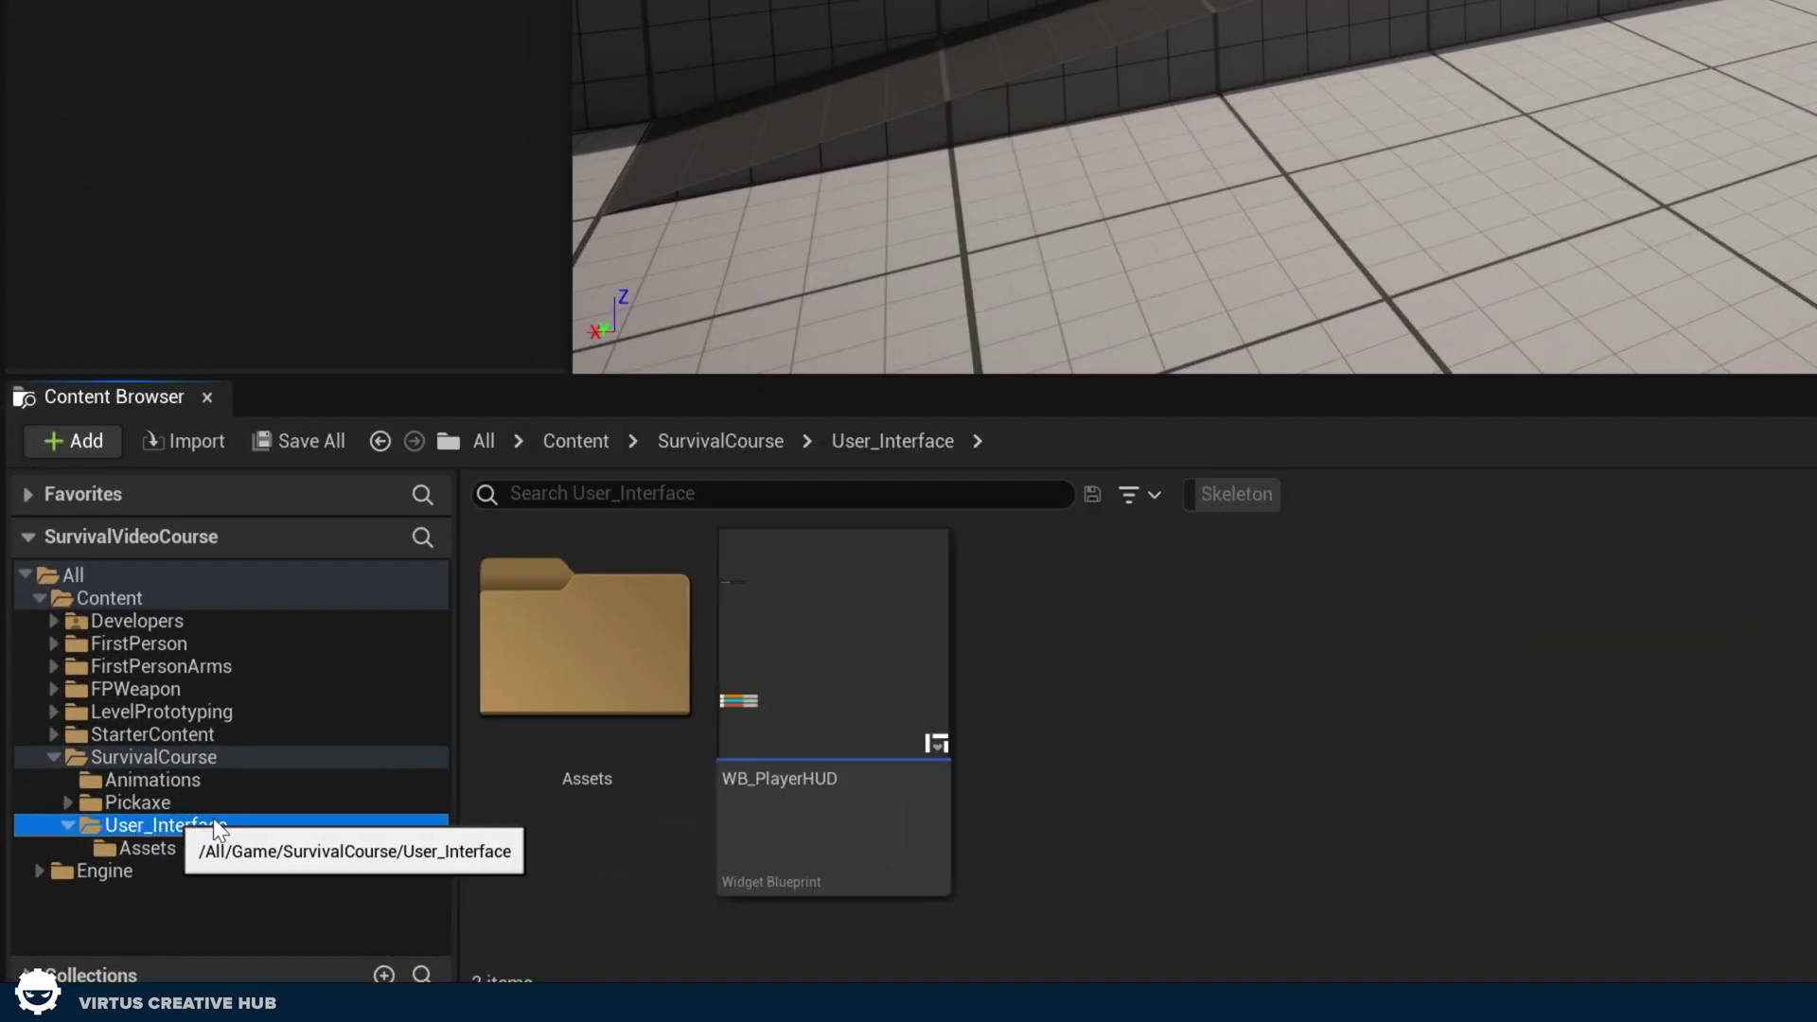
pyautogui.moveTo(783, 728)
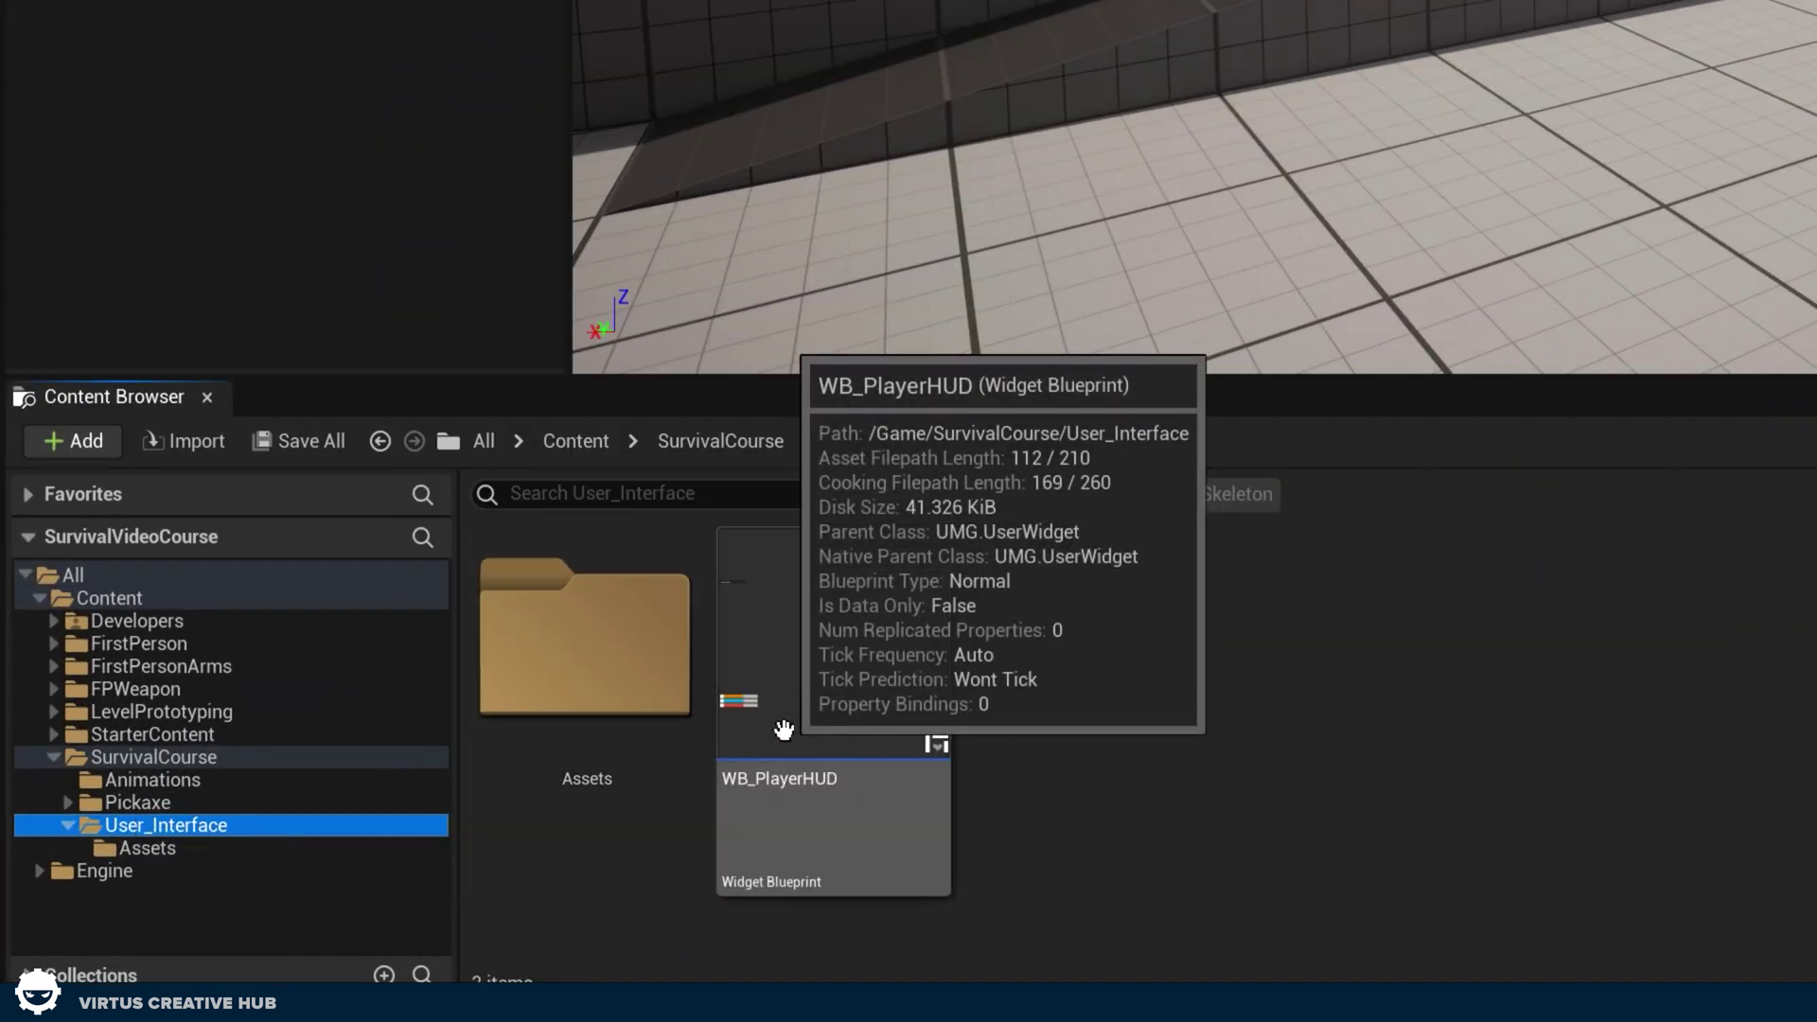
pyautogui.click(771, 670)
pyautogui.doubleClick(771, 666)
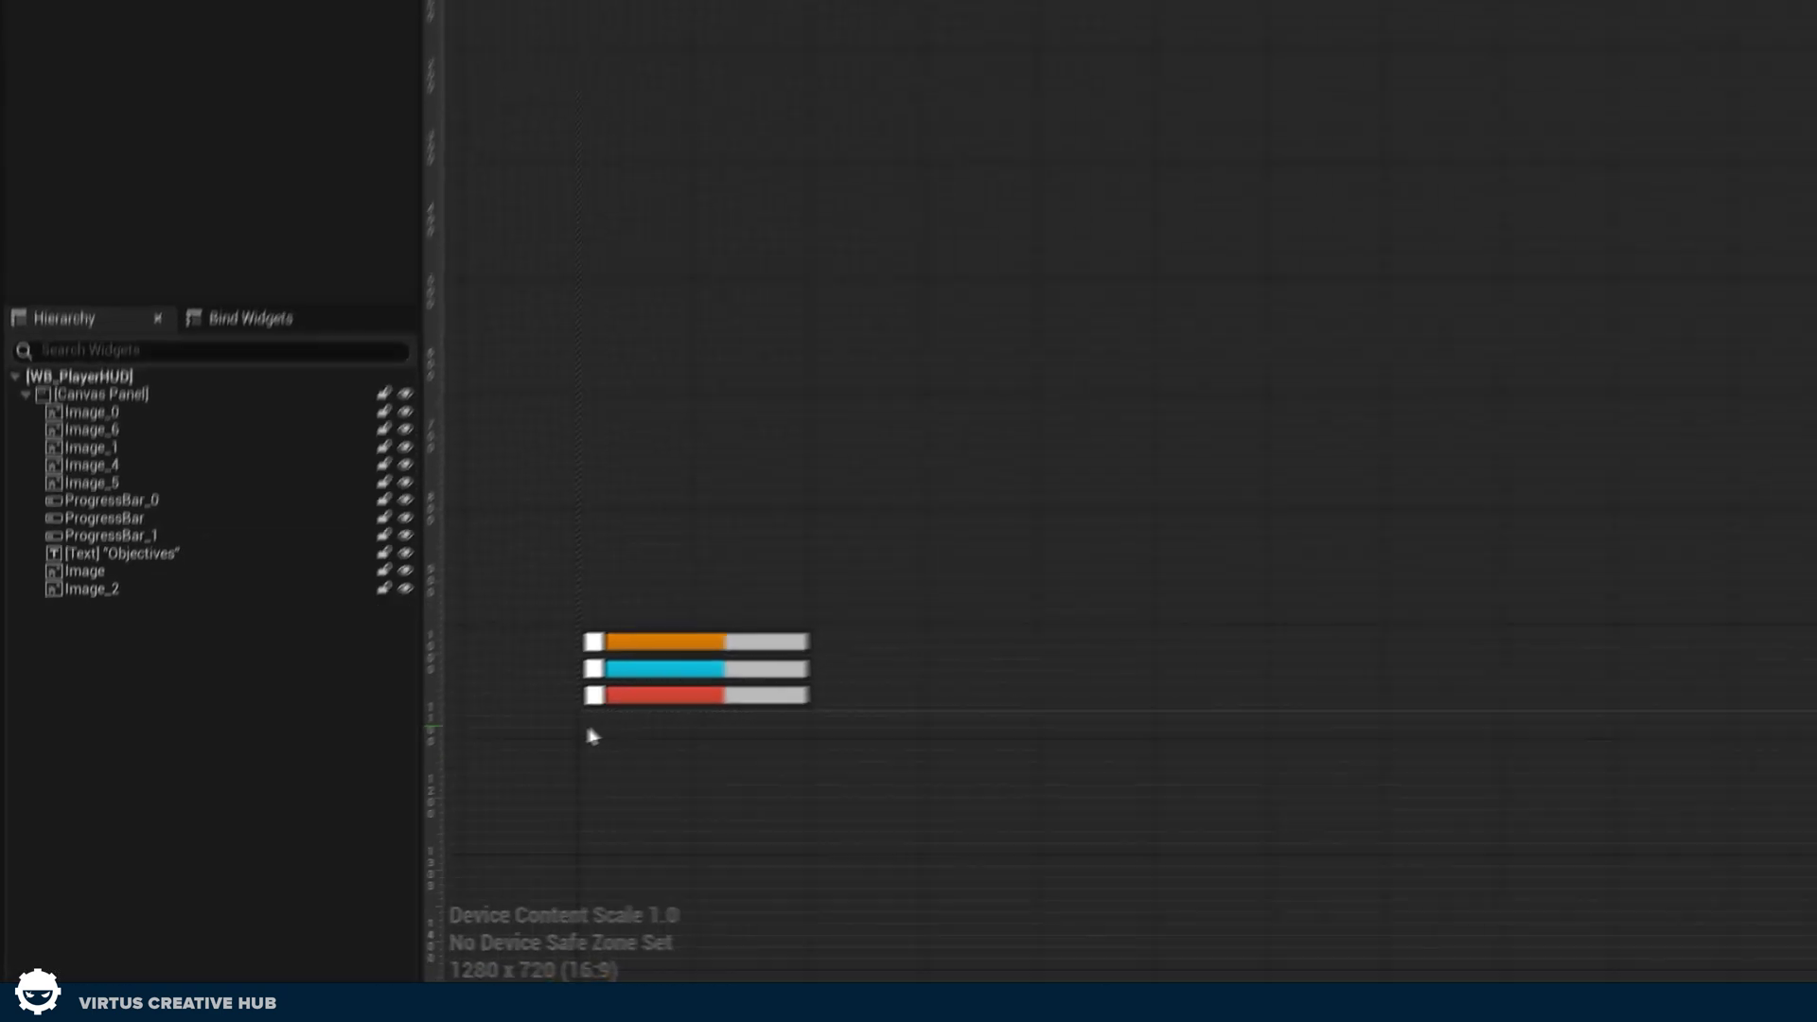
pyautogui.scroll(15, 378, 802)
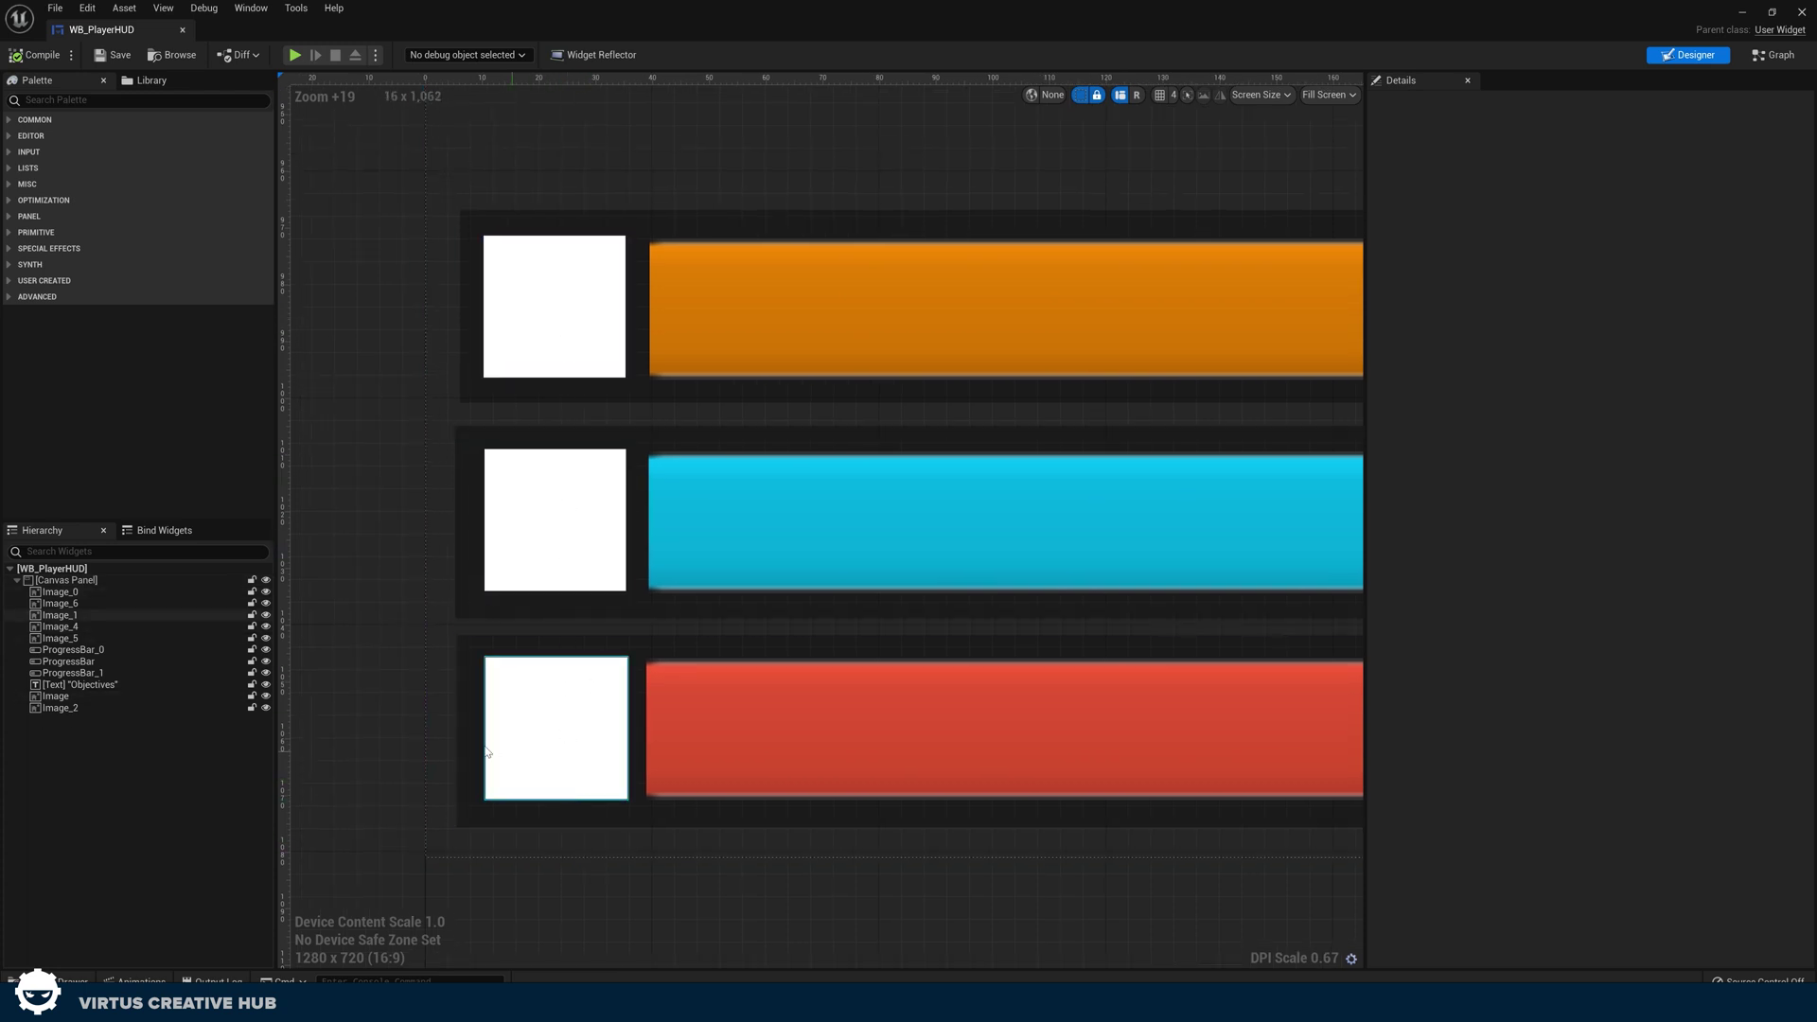
# Step: Assign the HealthIcon texture to the brush of the white square image beside the red bar
pyautogui.click(556, 752)
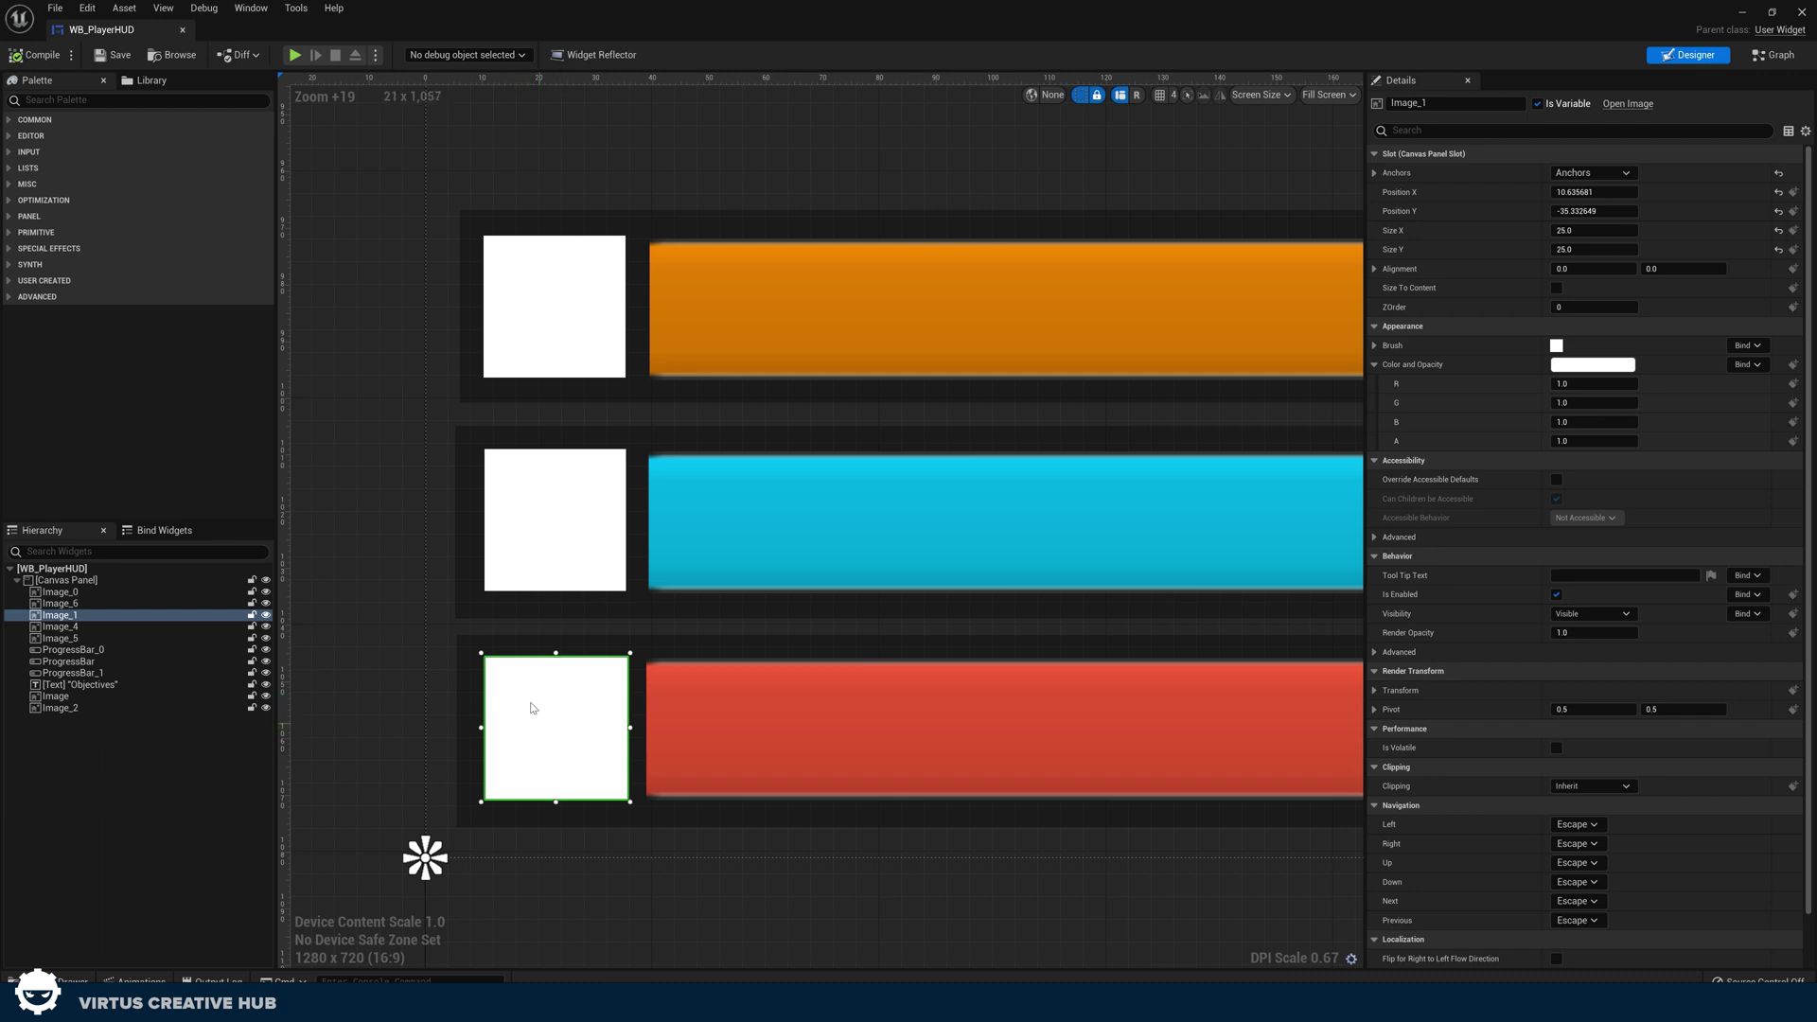
pyautogui.click(1374, 345)
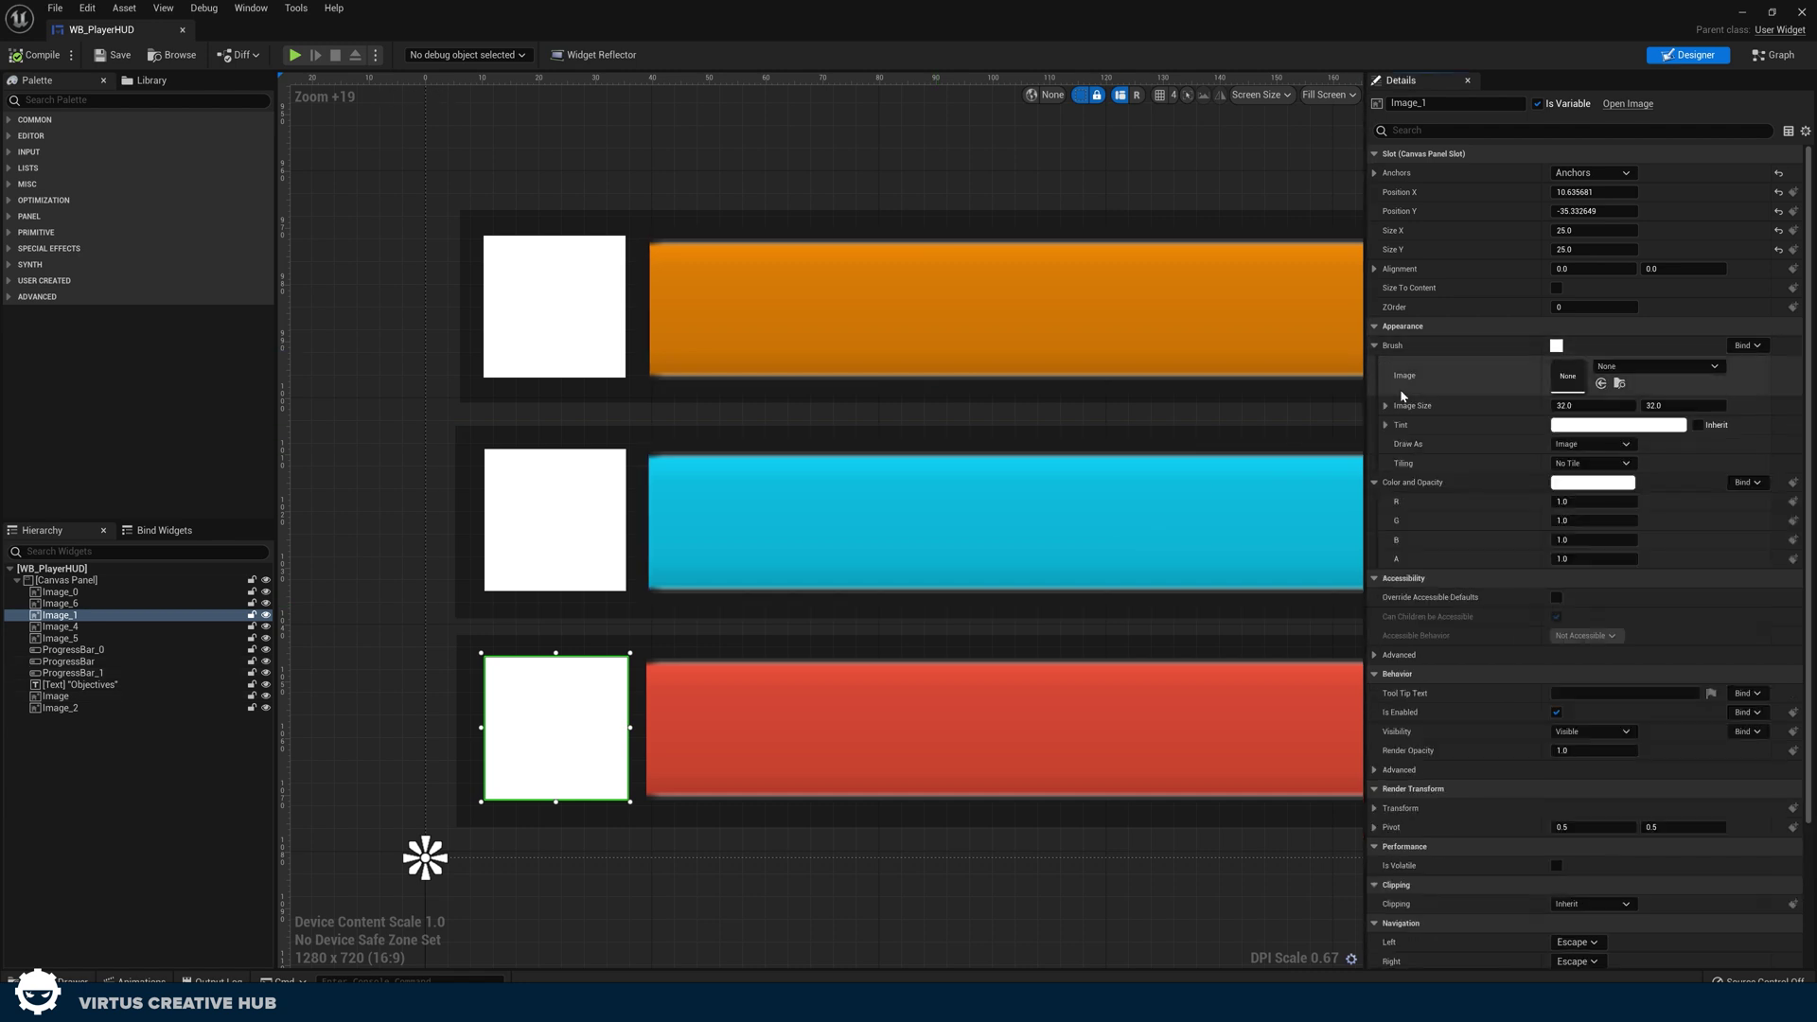
pyautogui.click(1659, 369)
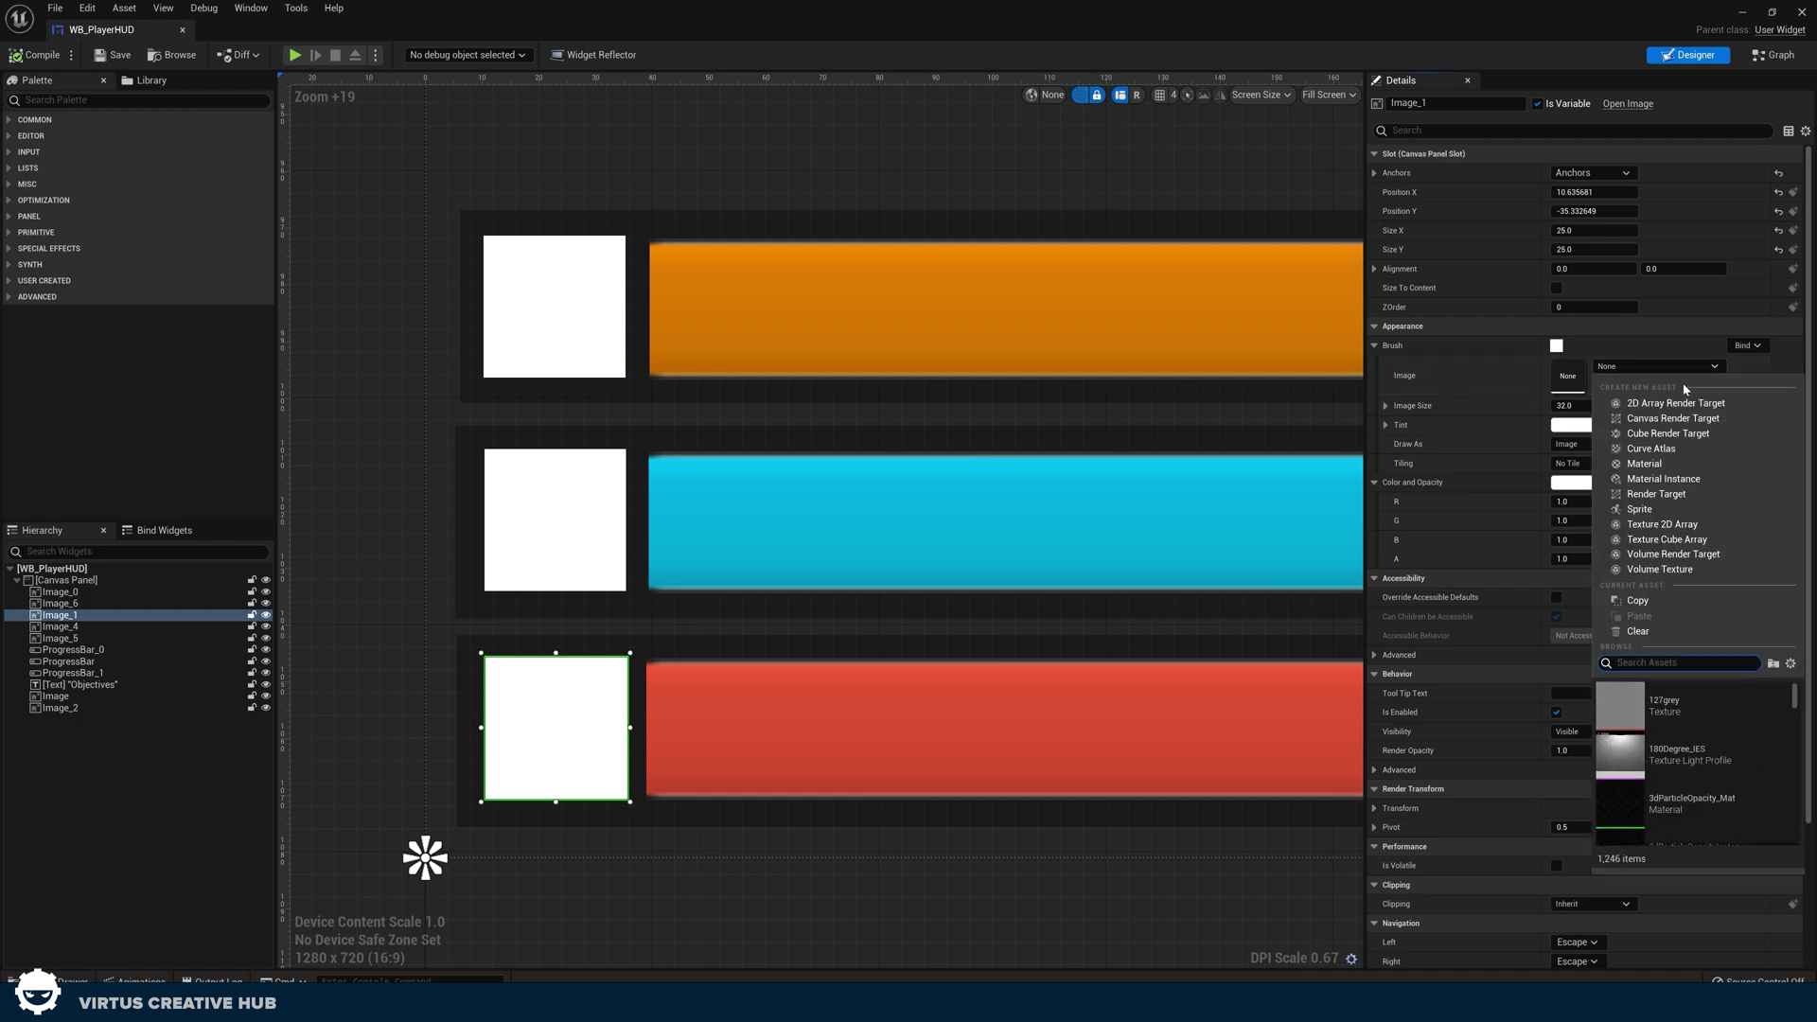
pyautogui.doubleClick(1046, 36)
pyautogui.doubleClick(291, 795)
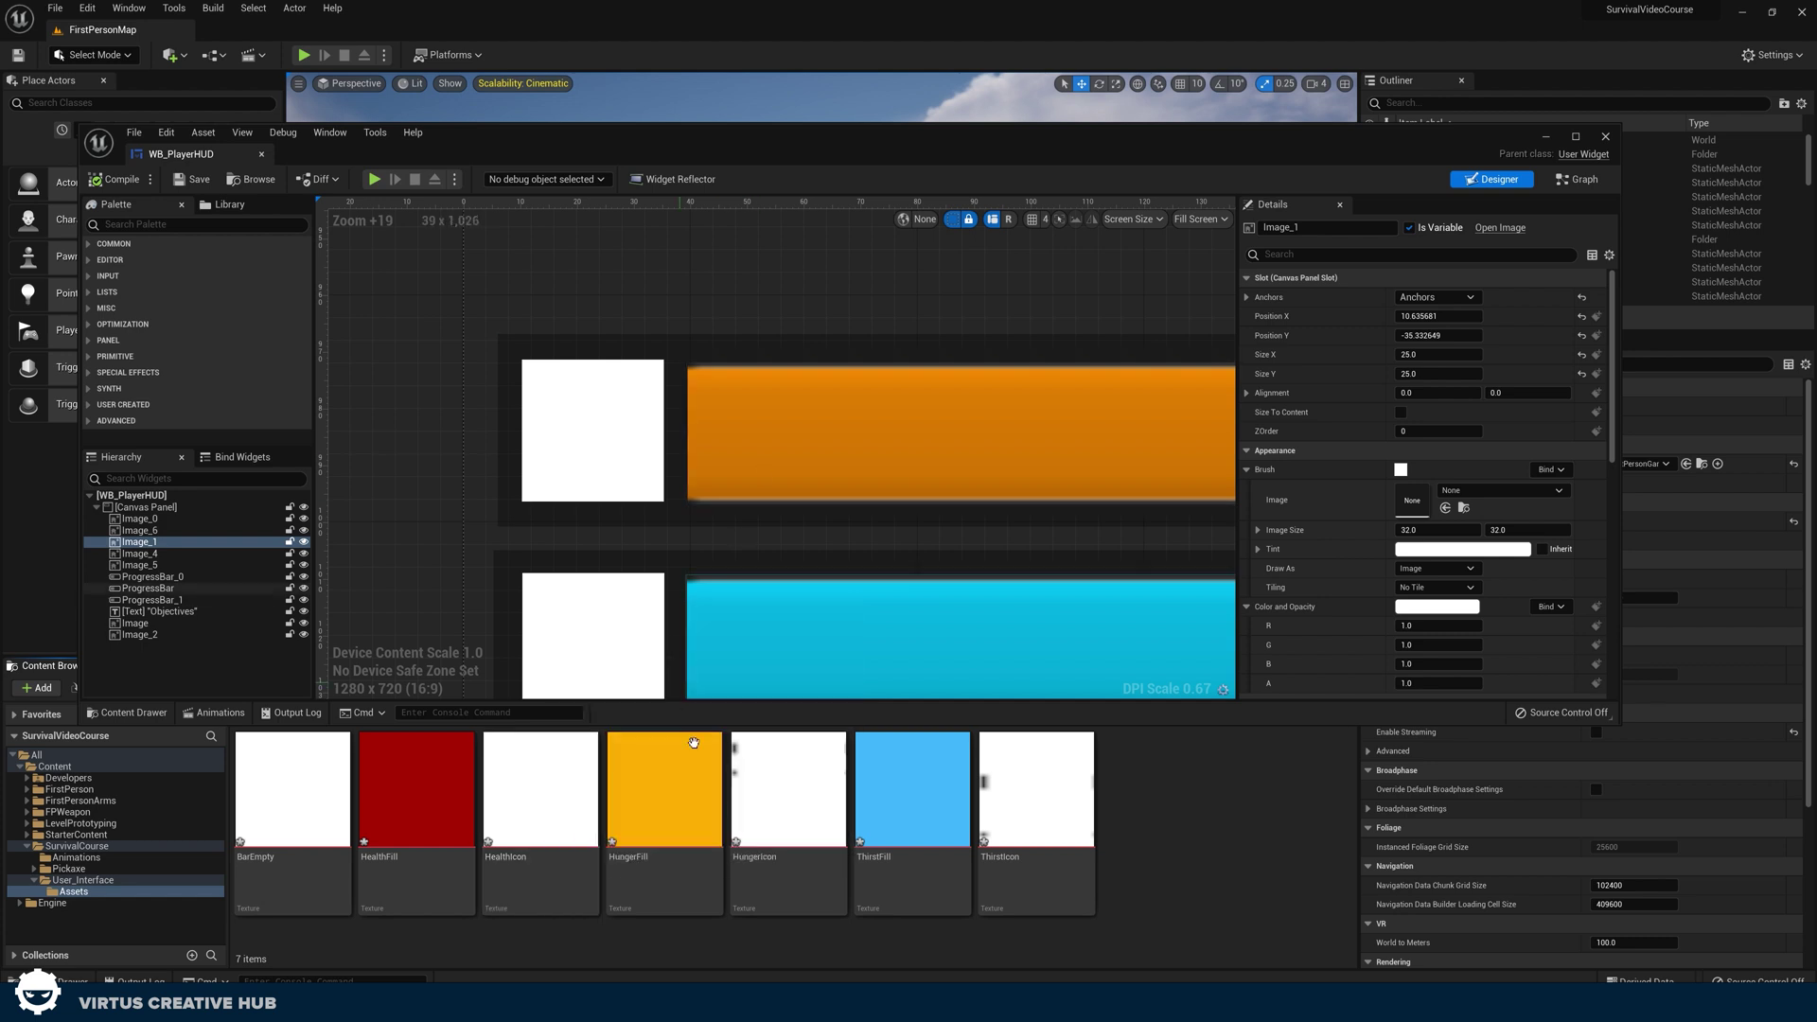
pyautogui.click(811, 828)
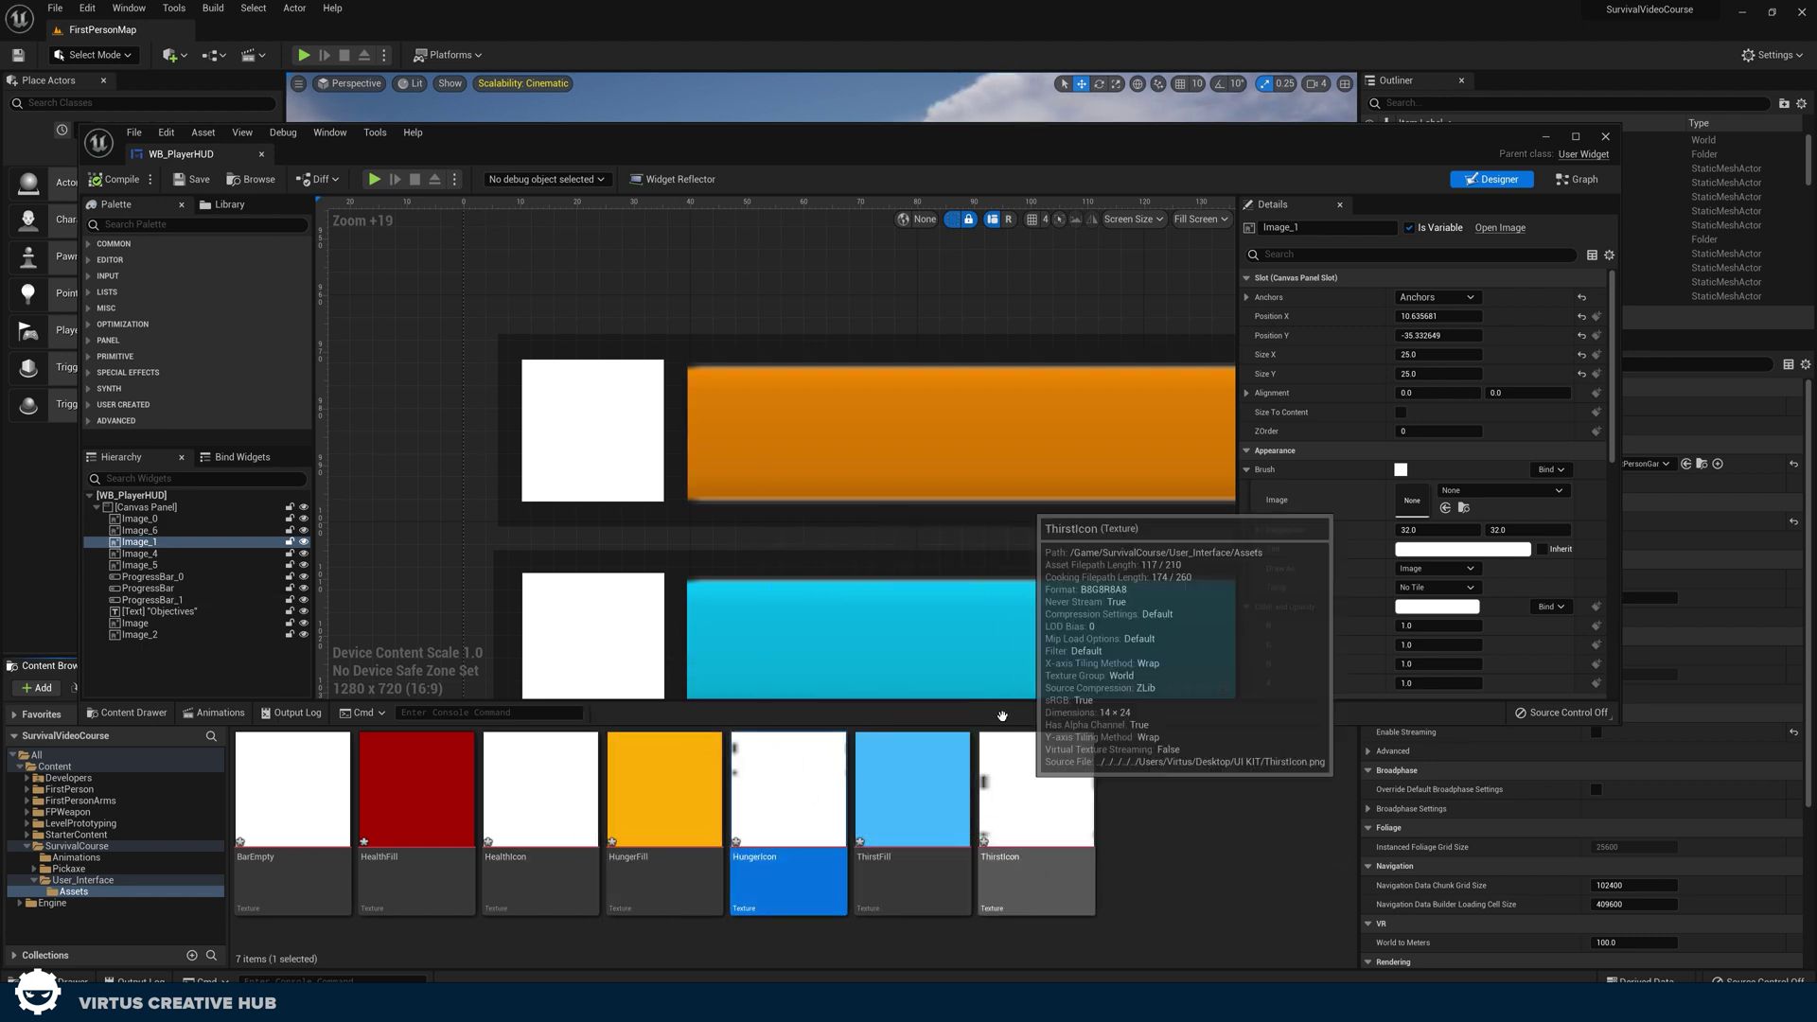
pyautogui.doubleClick(728, 134)
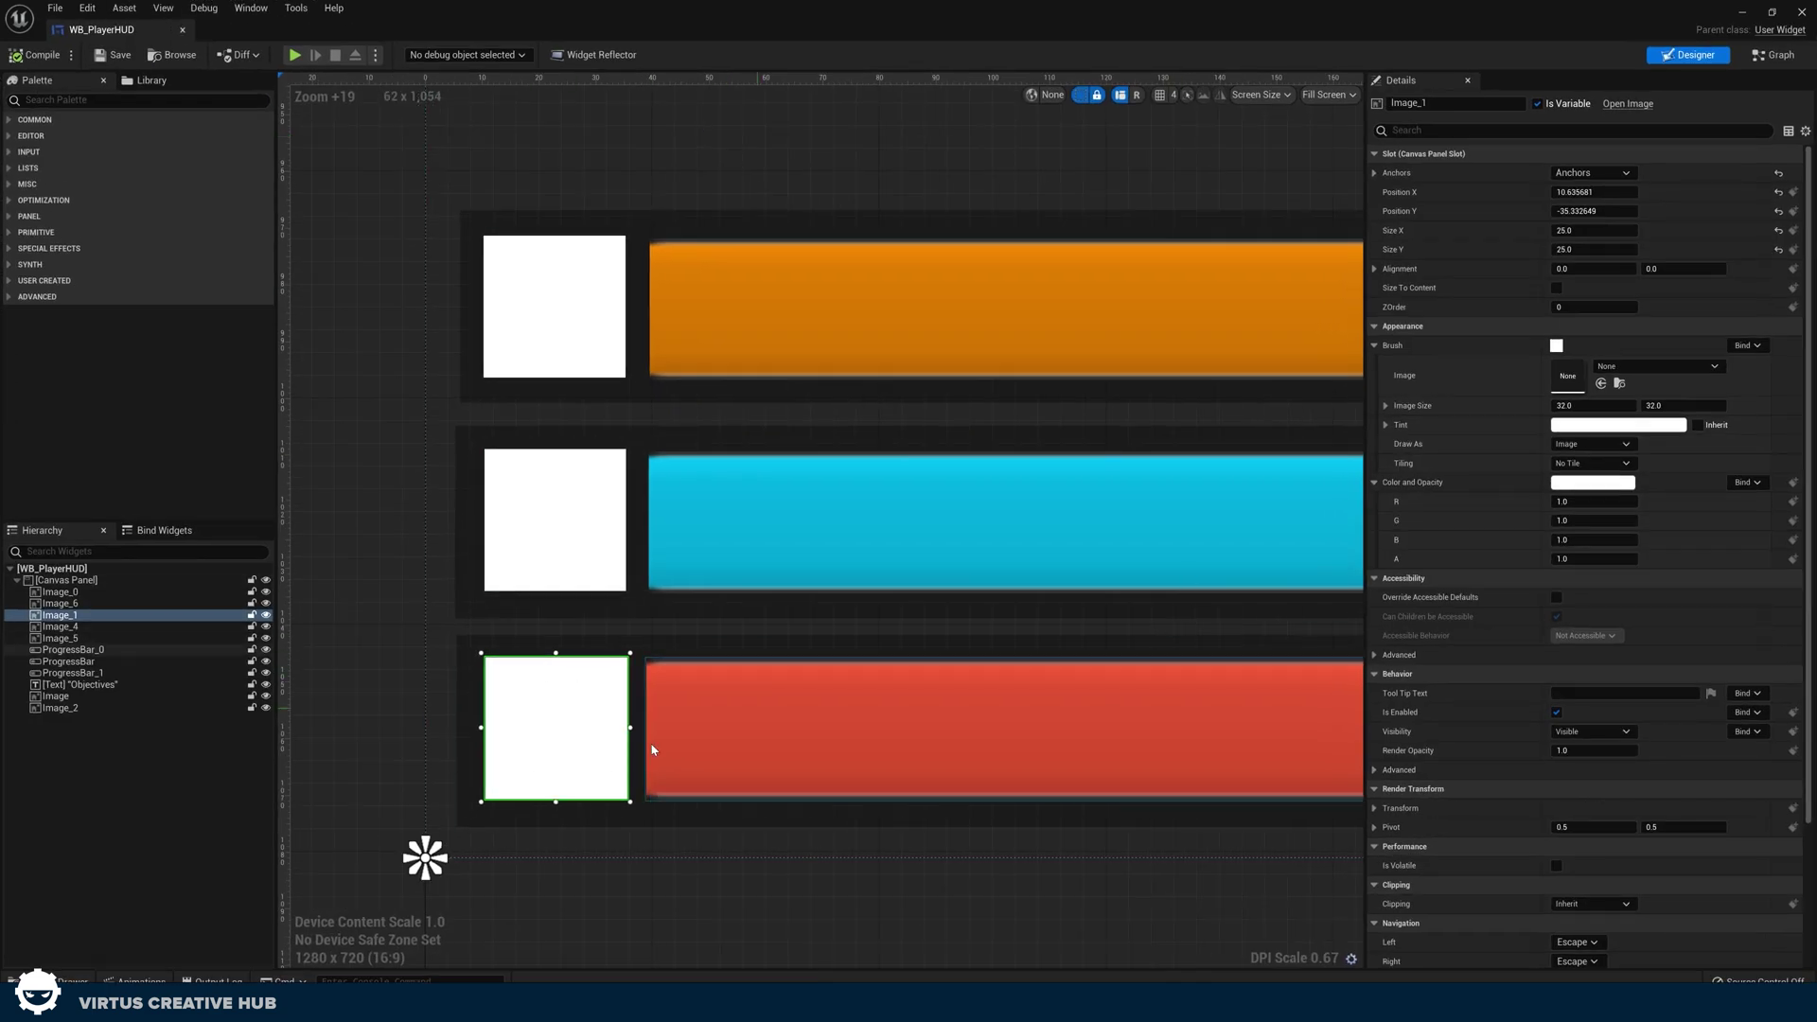
pyautogui.click(1620, 367)
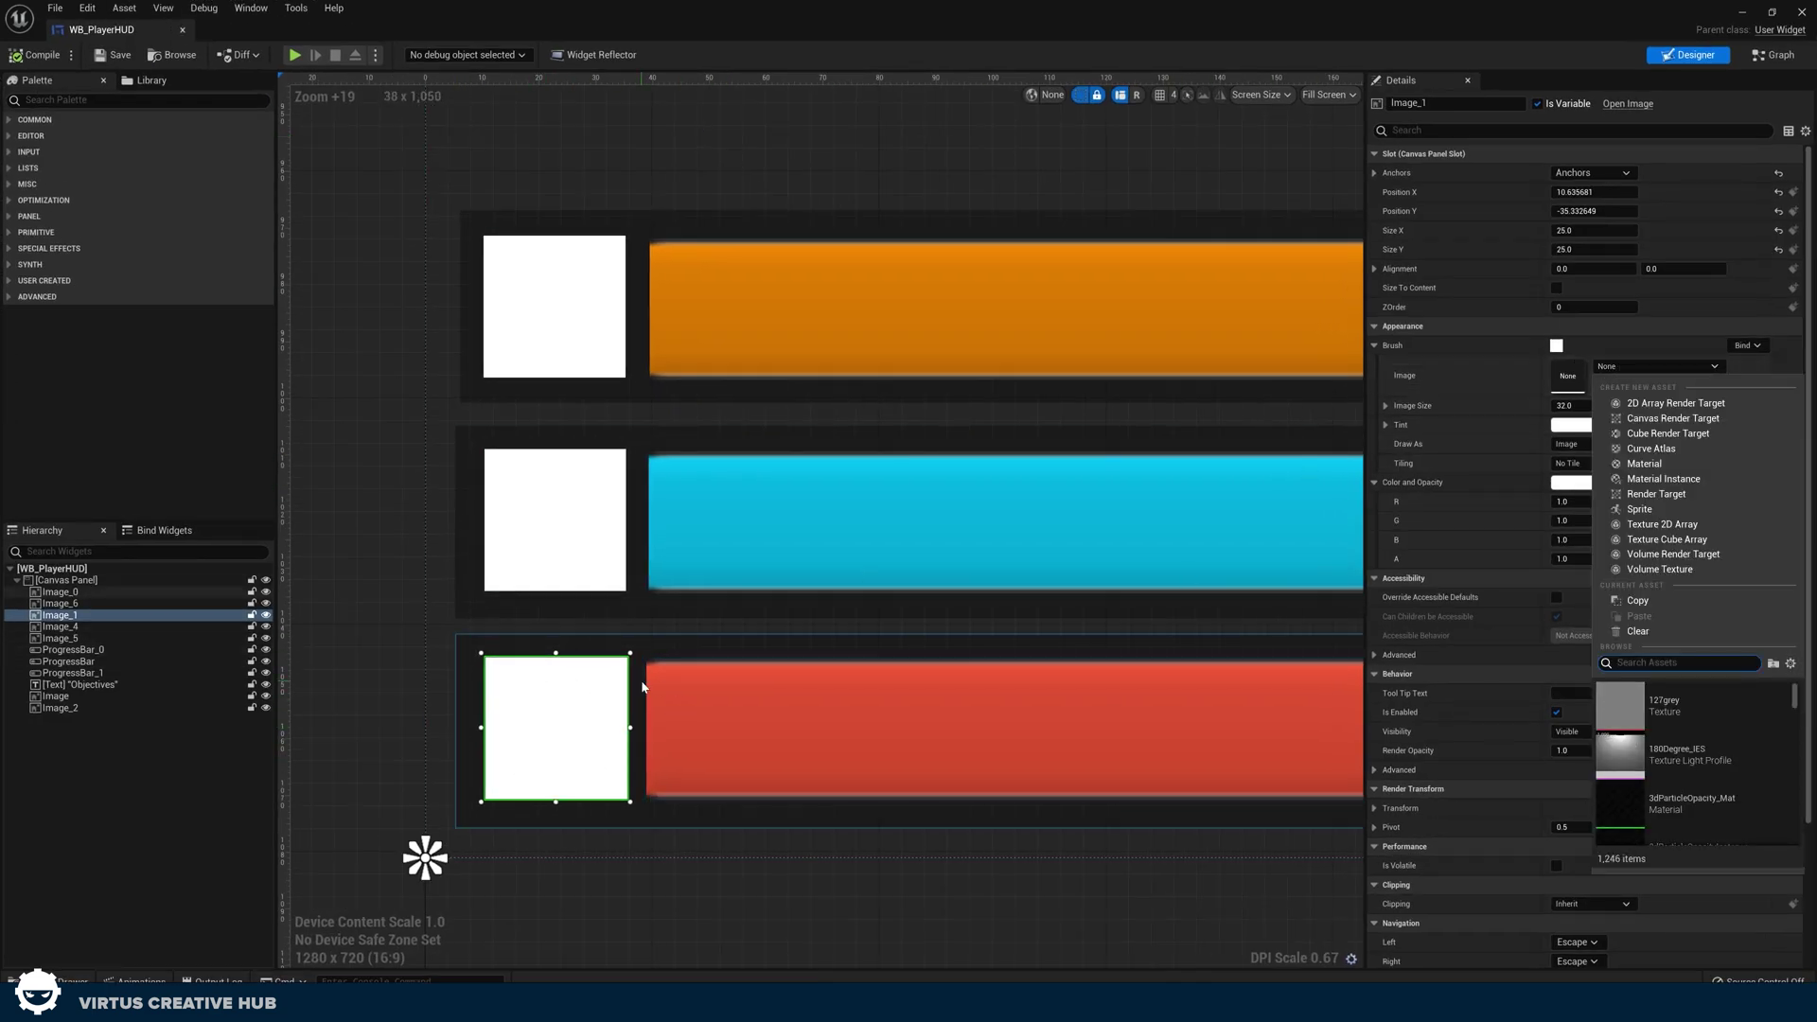
pyautogui.write('hea')
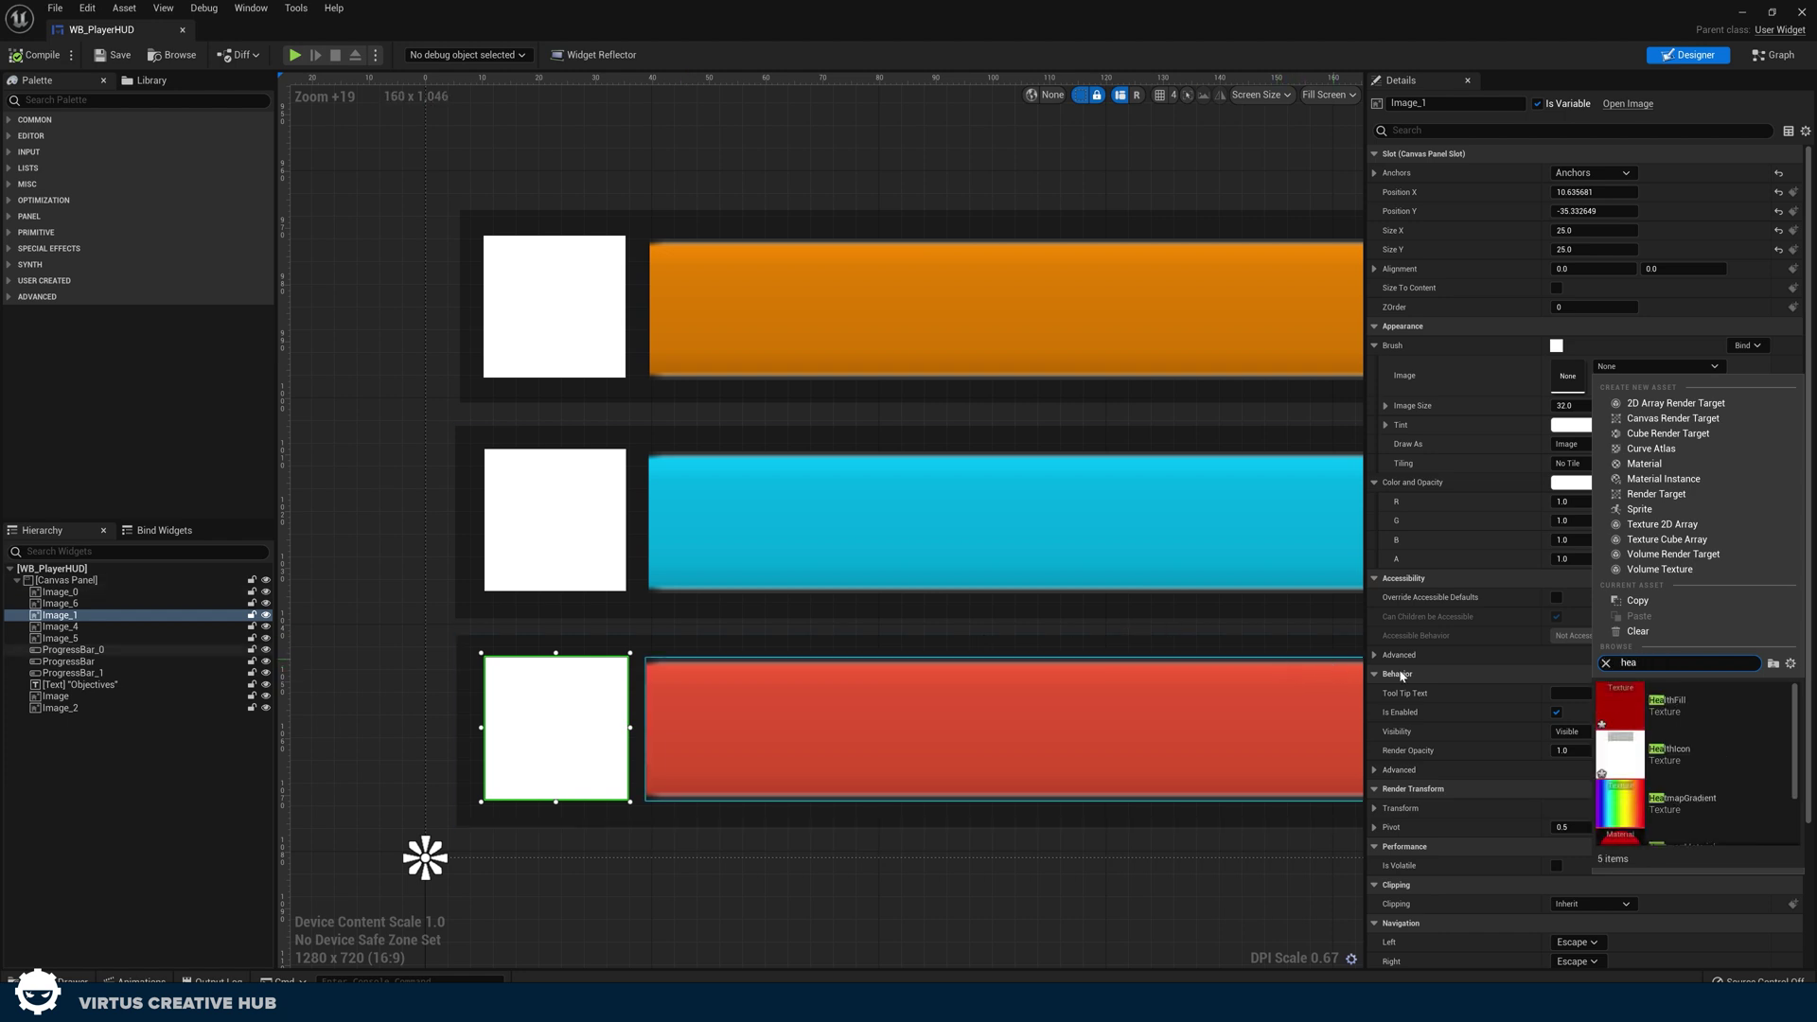
pyautogui.click(1690, 749)
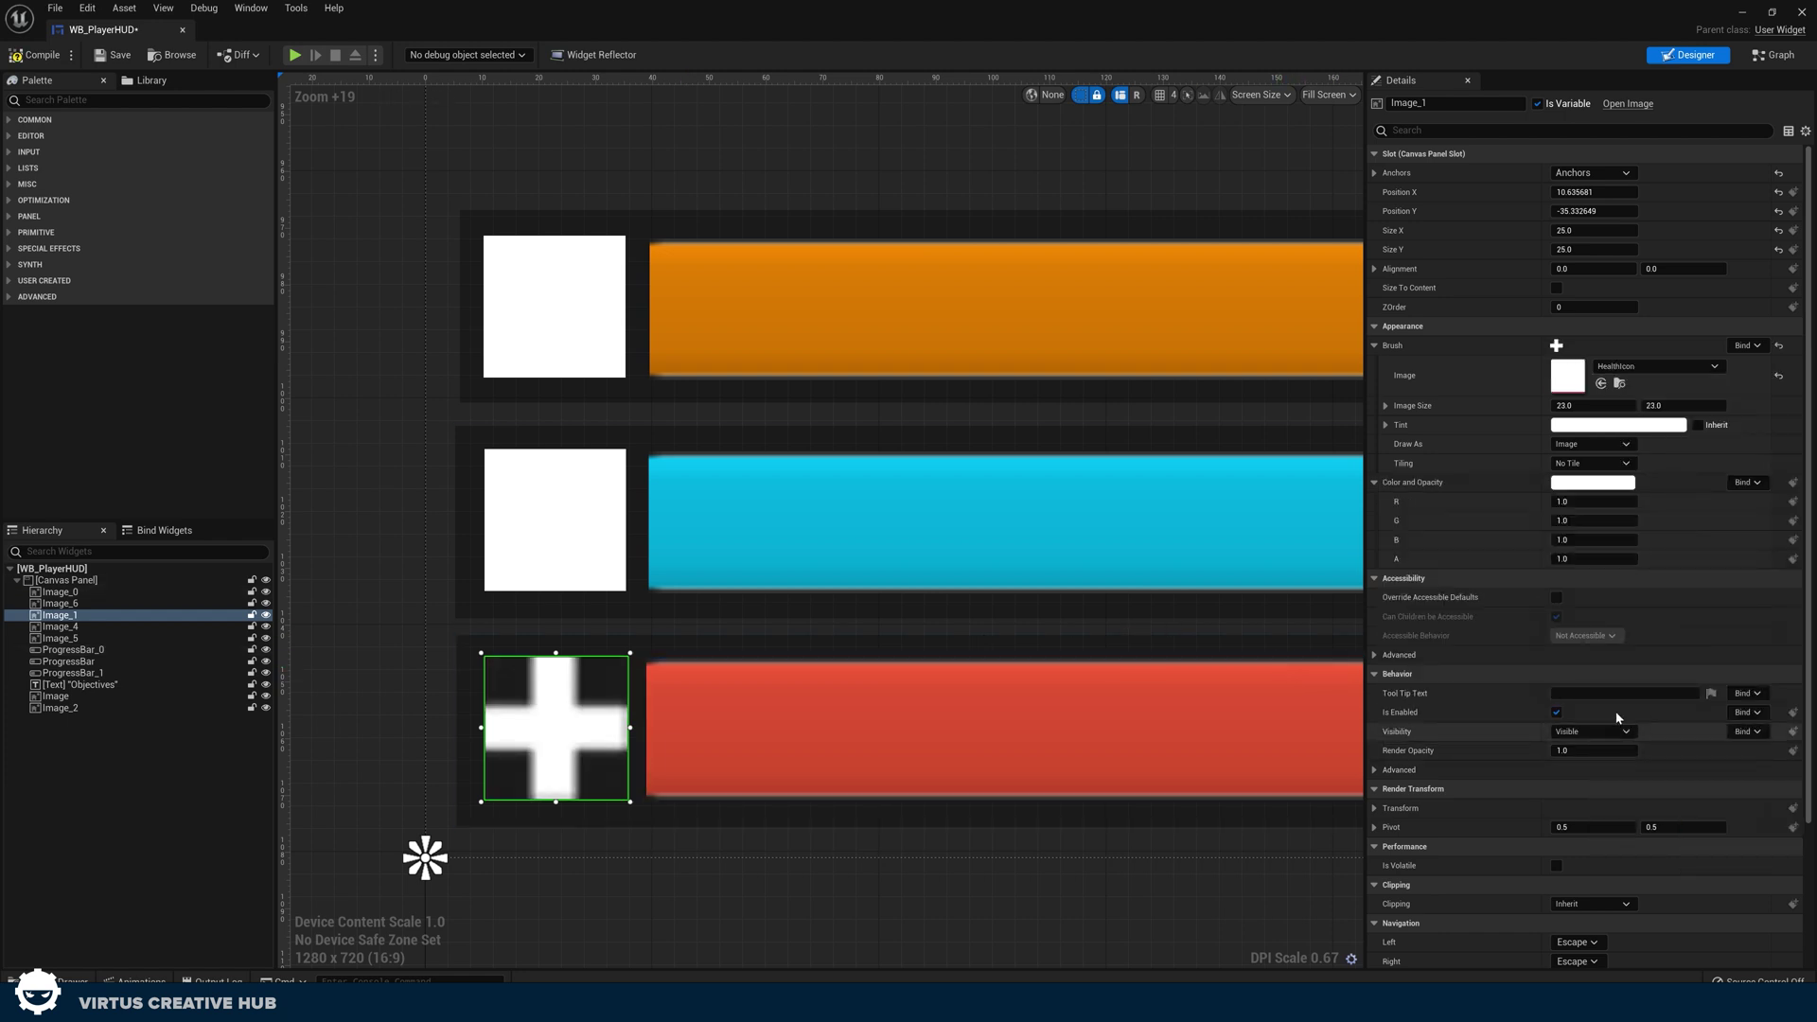
pyautogui.click(639, 837)
# Step: Assign the ThirstIcon texture to the brush of the white square image beside the blue bar
pyautogui.click(565, 493)
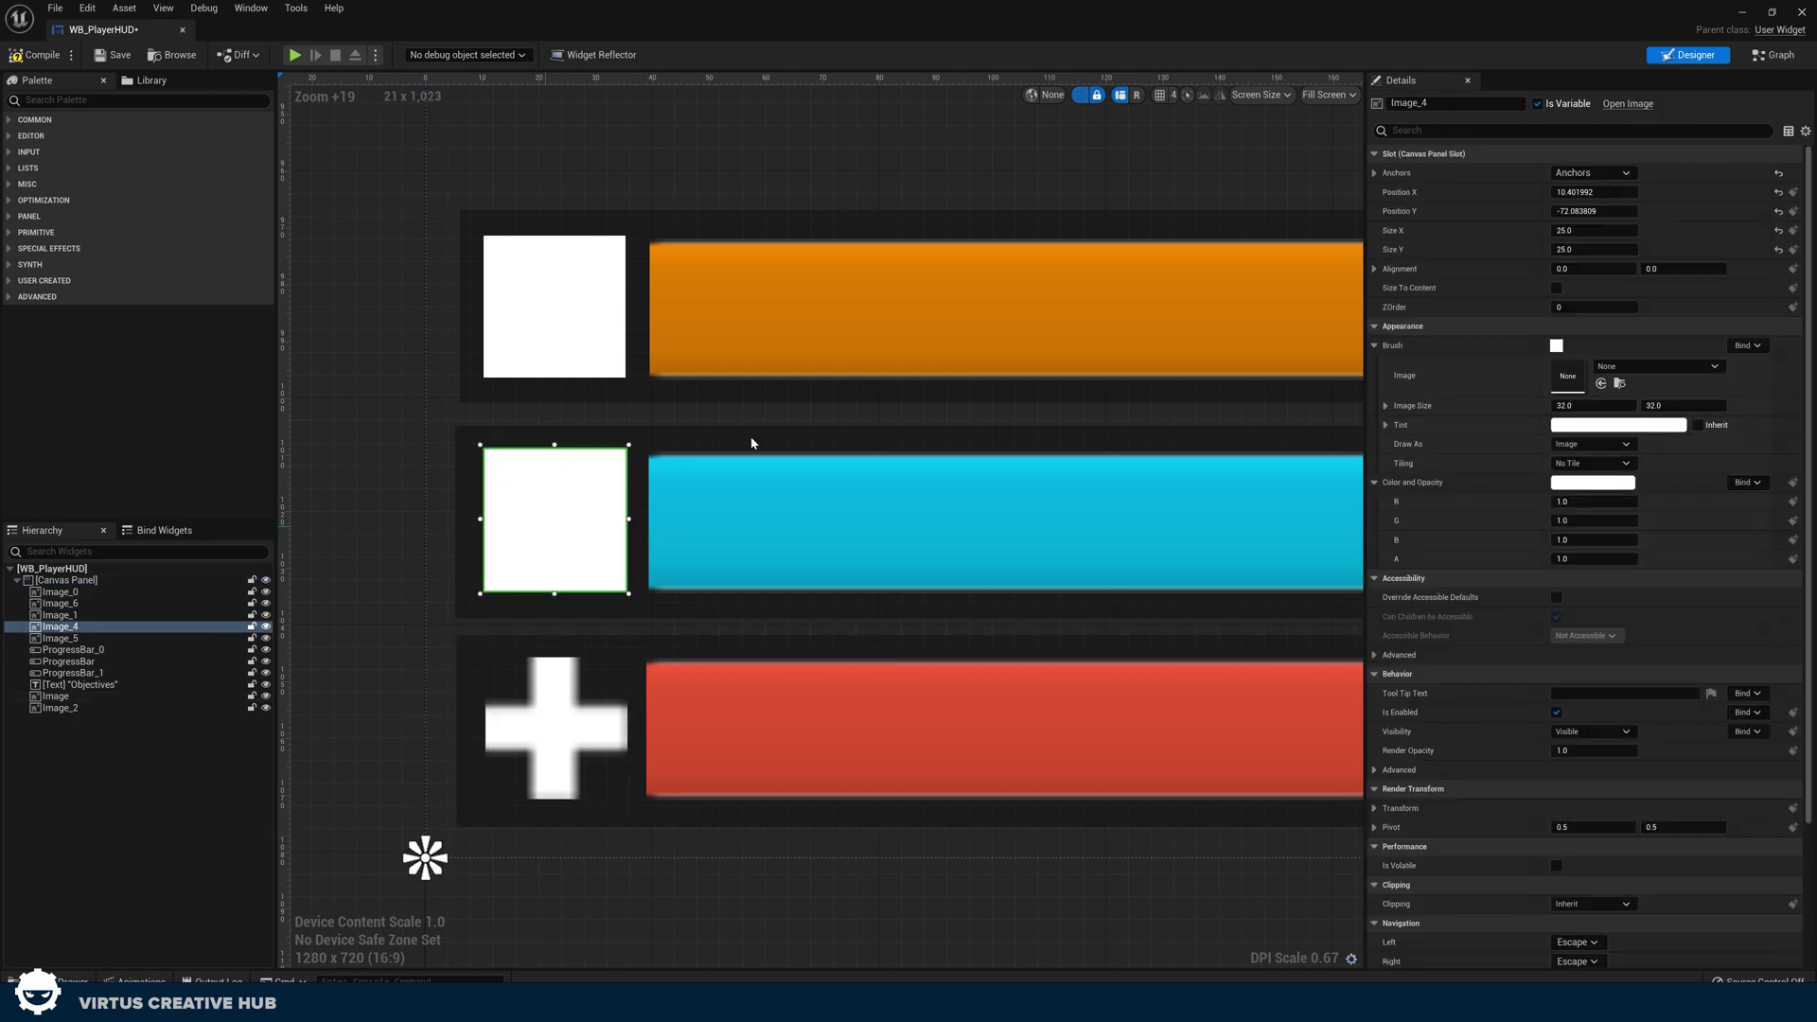
pyautogui.click(1618, 366)
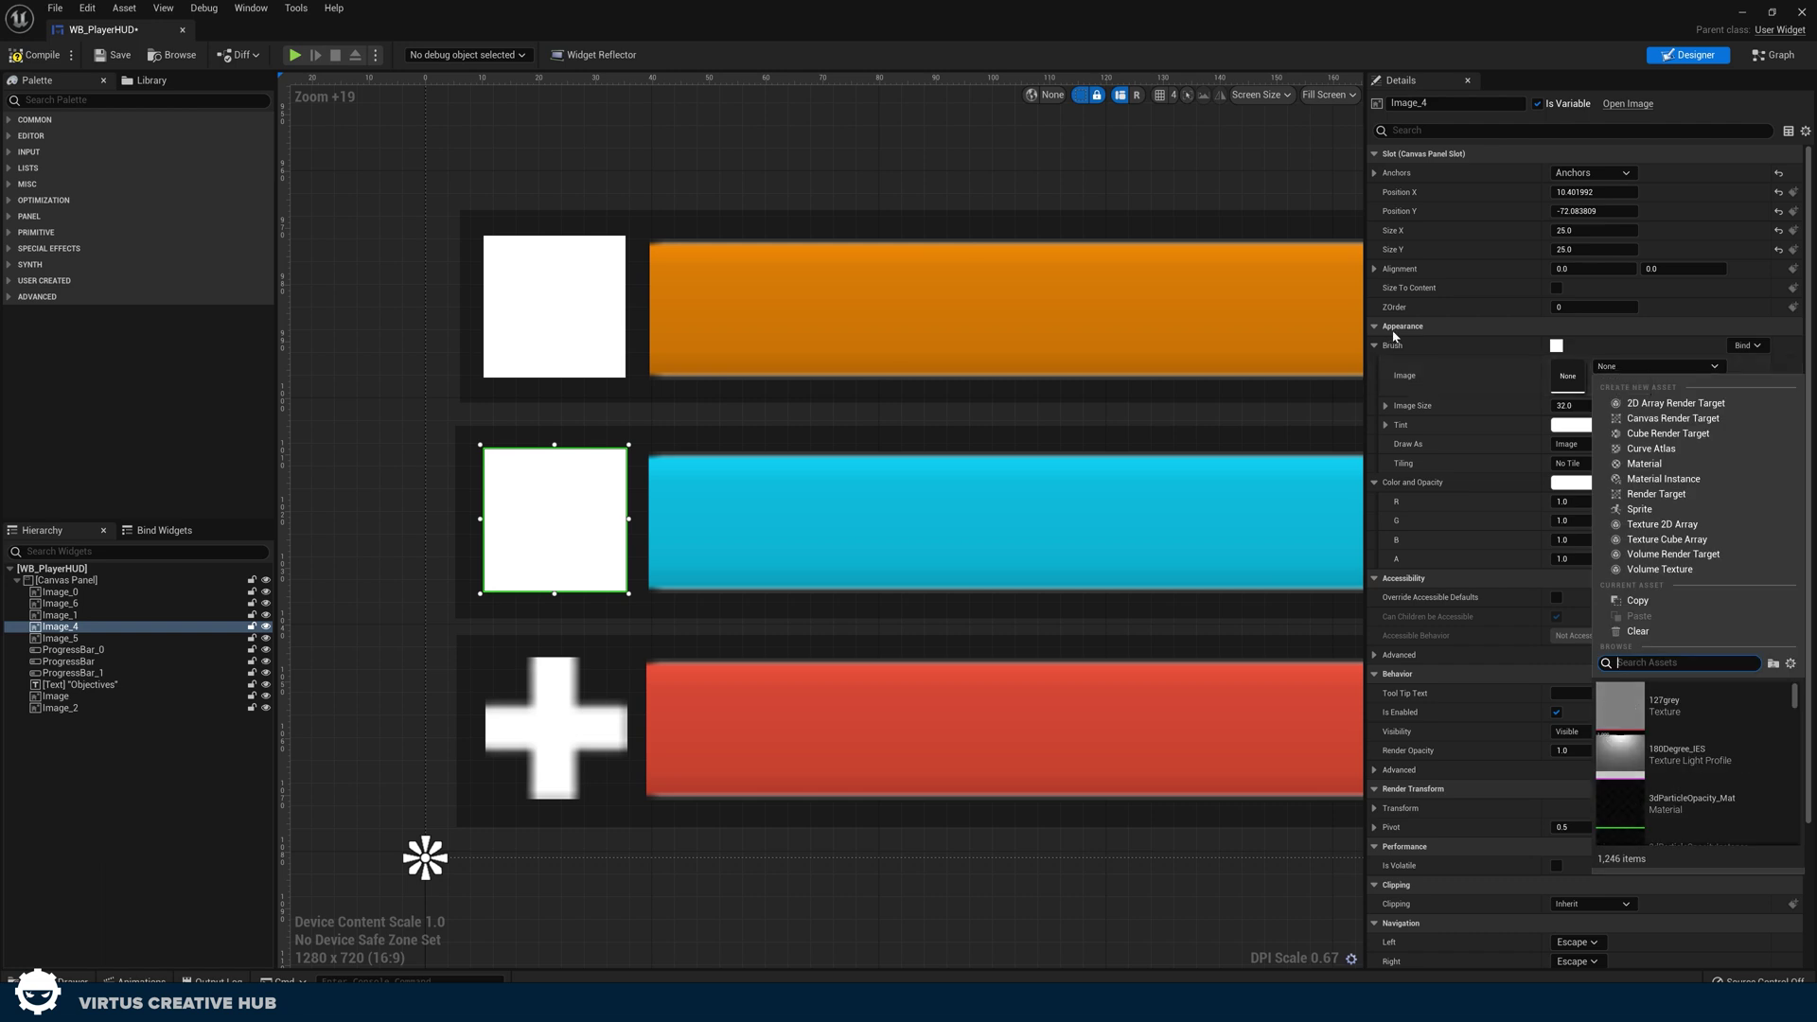
pyautogui.write('thirst')
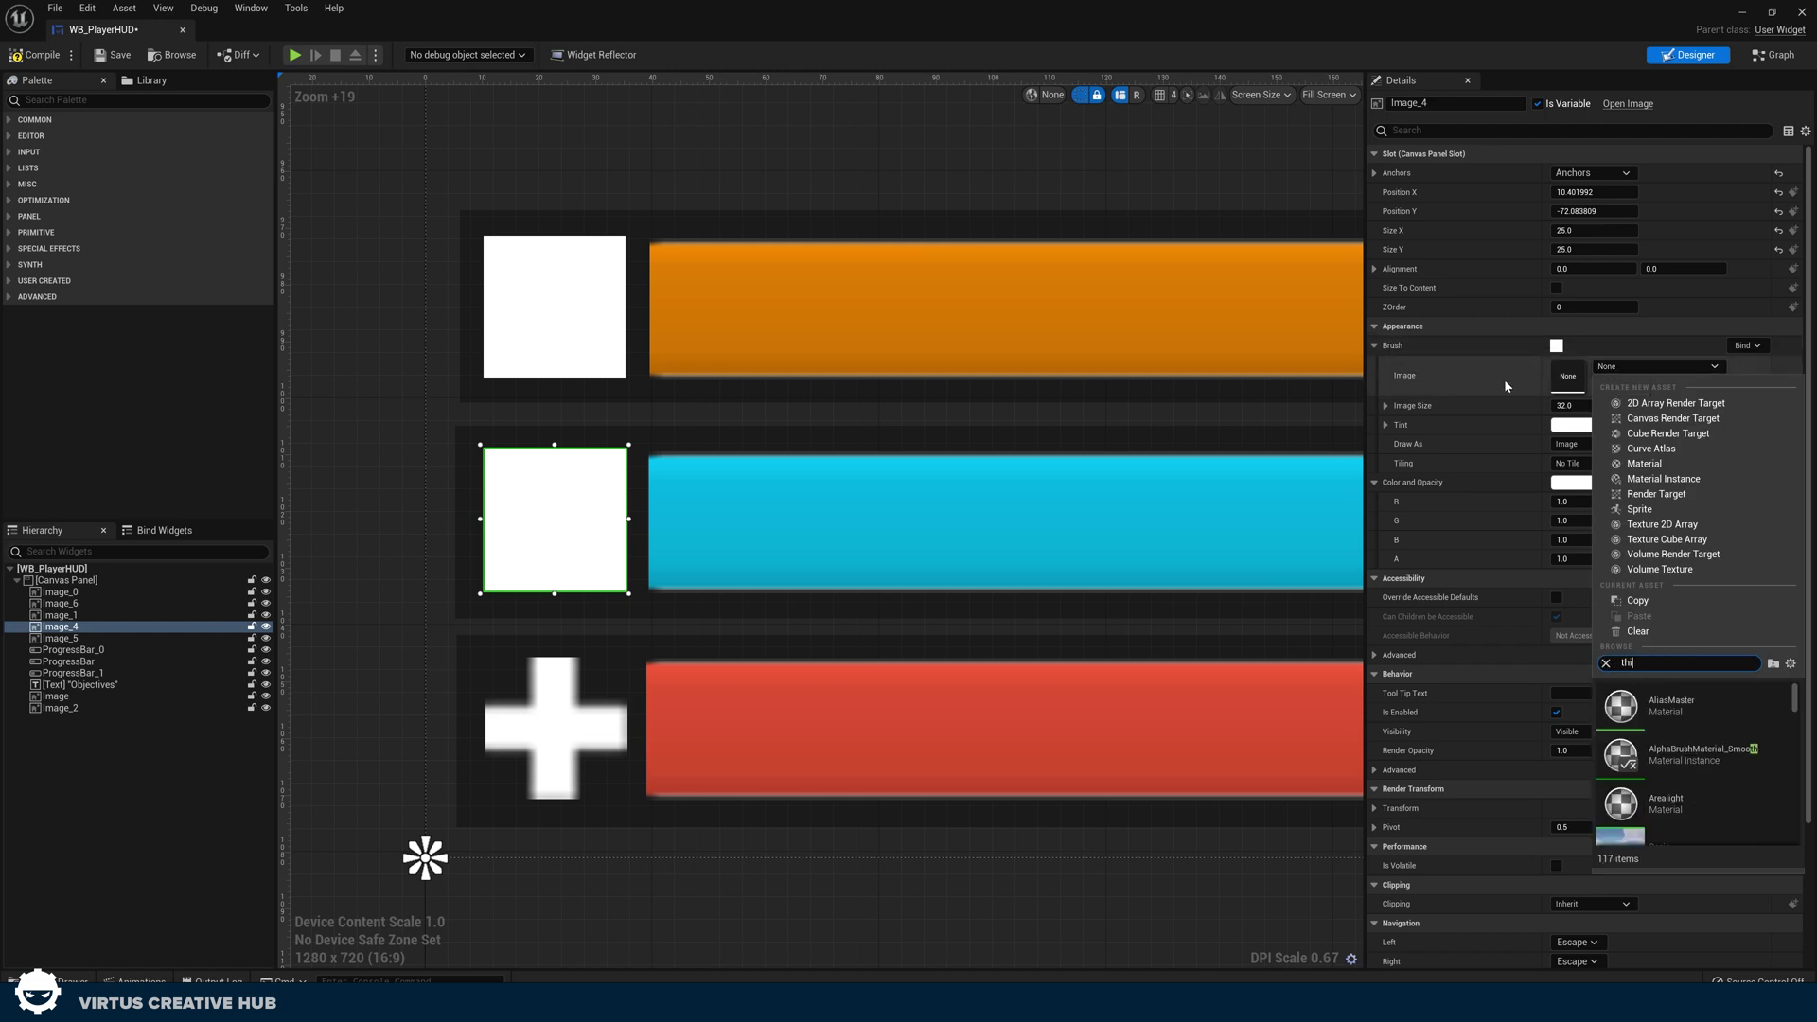
pyautogui.click(1688, 765)
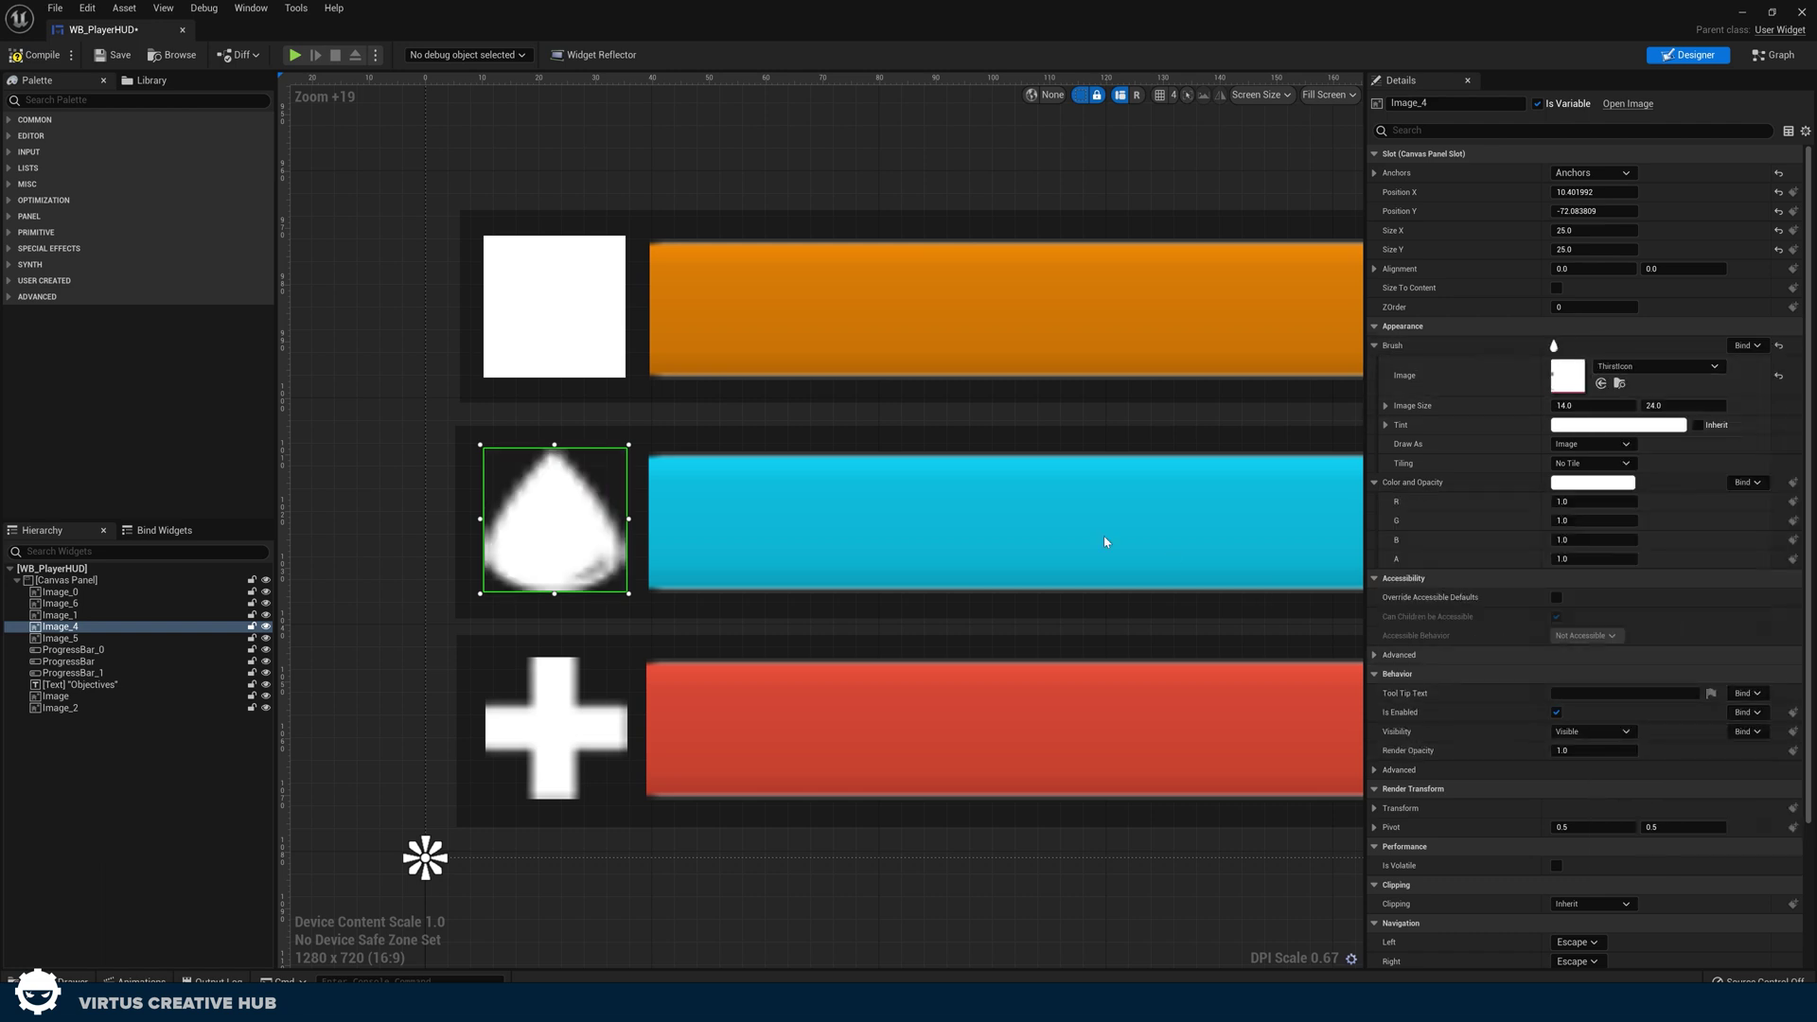
# Step: Assign the HungerIcon texture to the brush of the white square image beside the orange bar
pyautogui.click(566, 366)
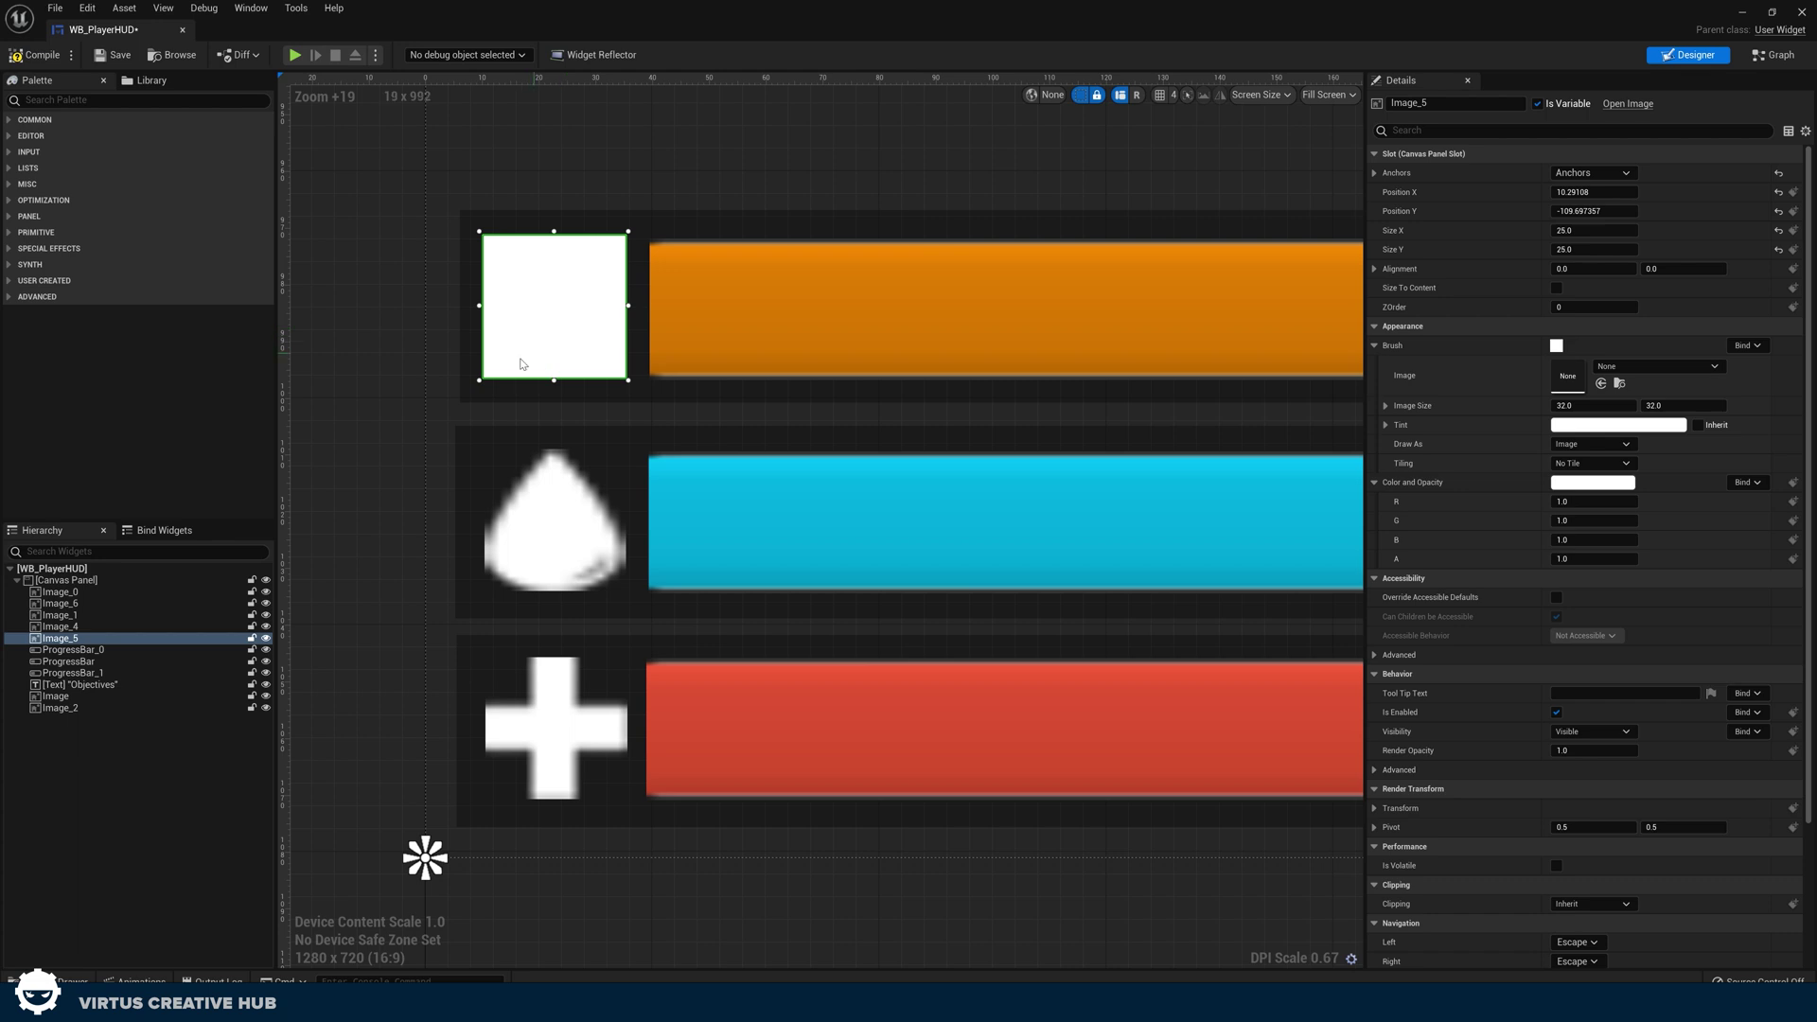
pyautogui.click(1624, 369)
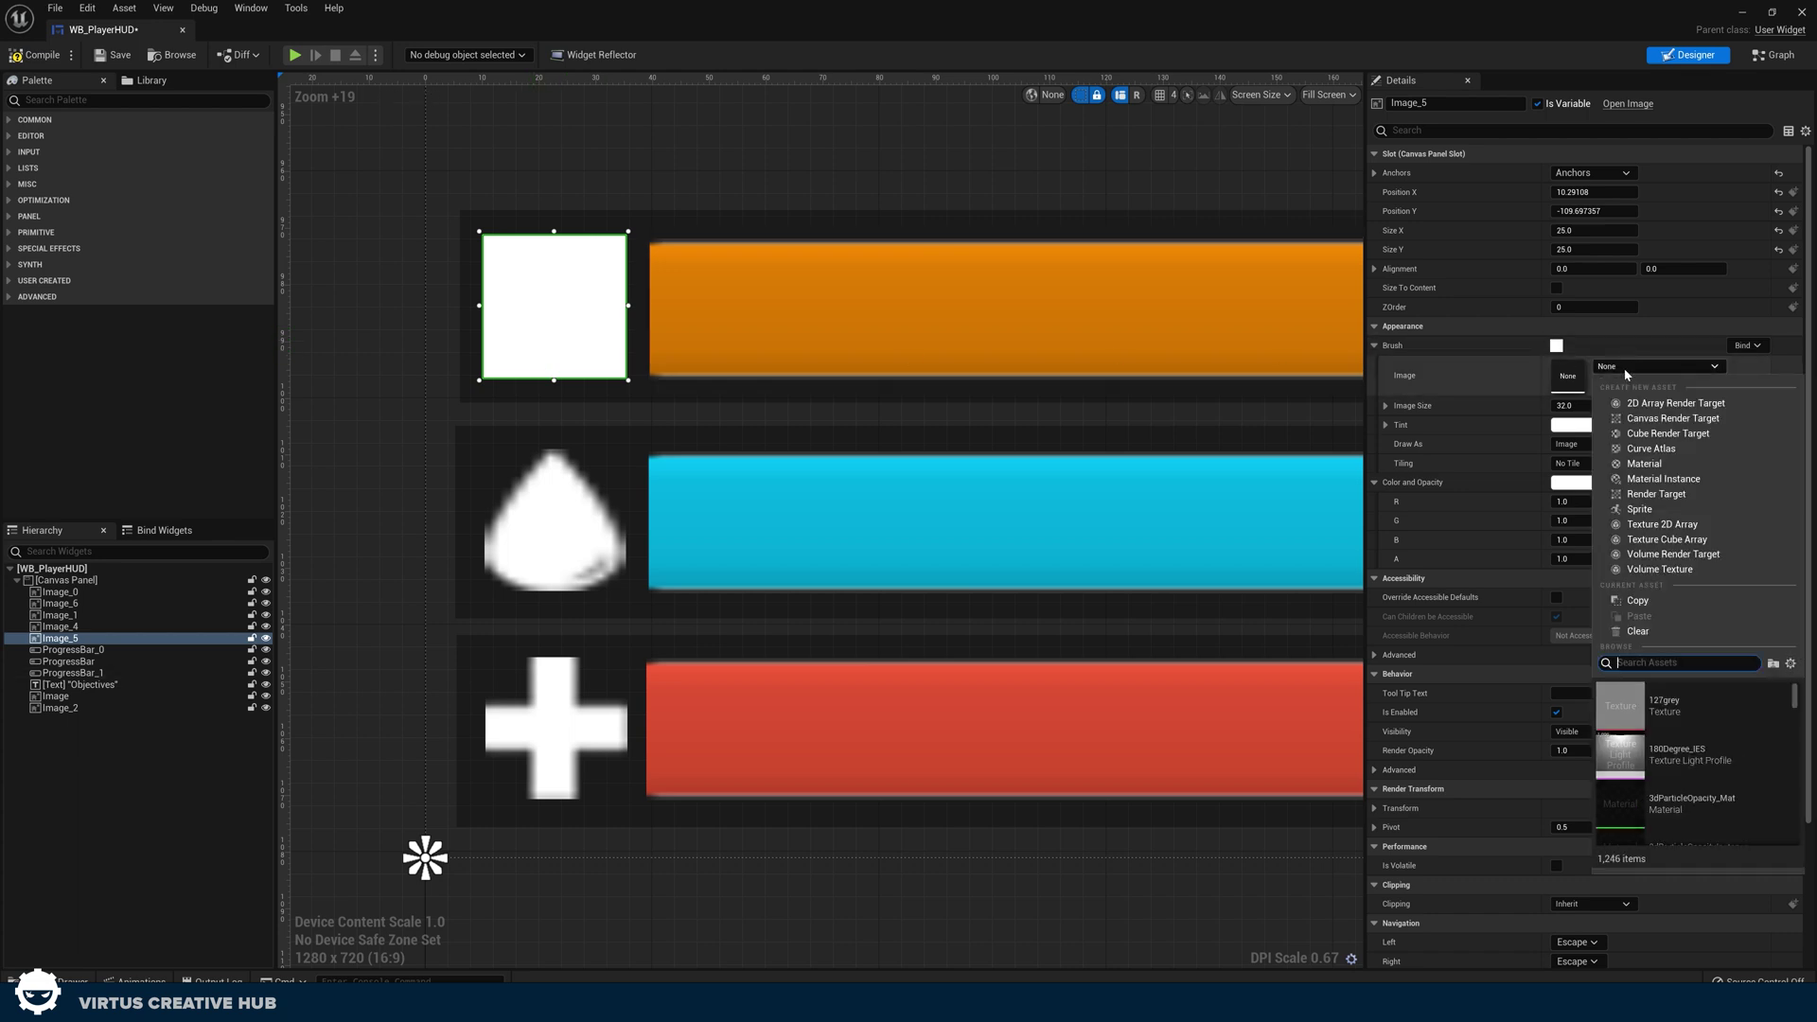
pyautogui.write('hung')
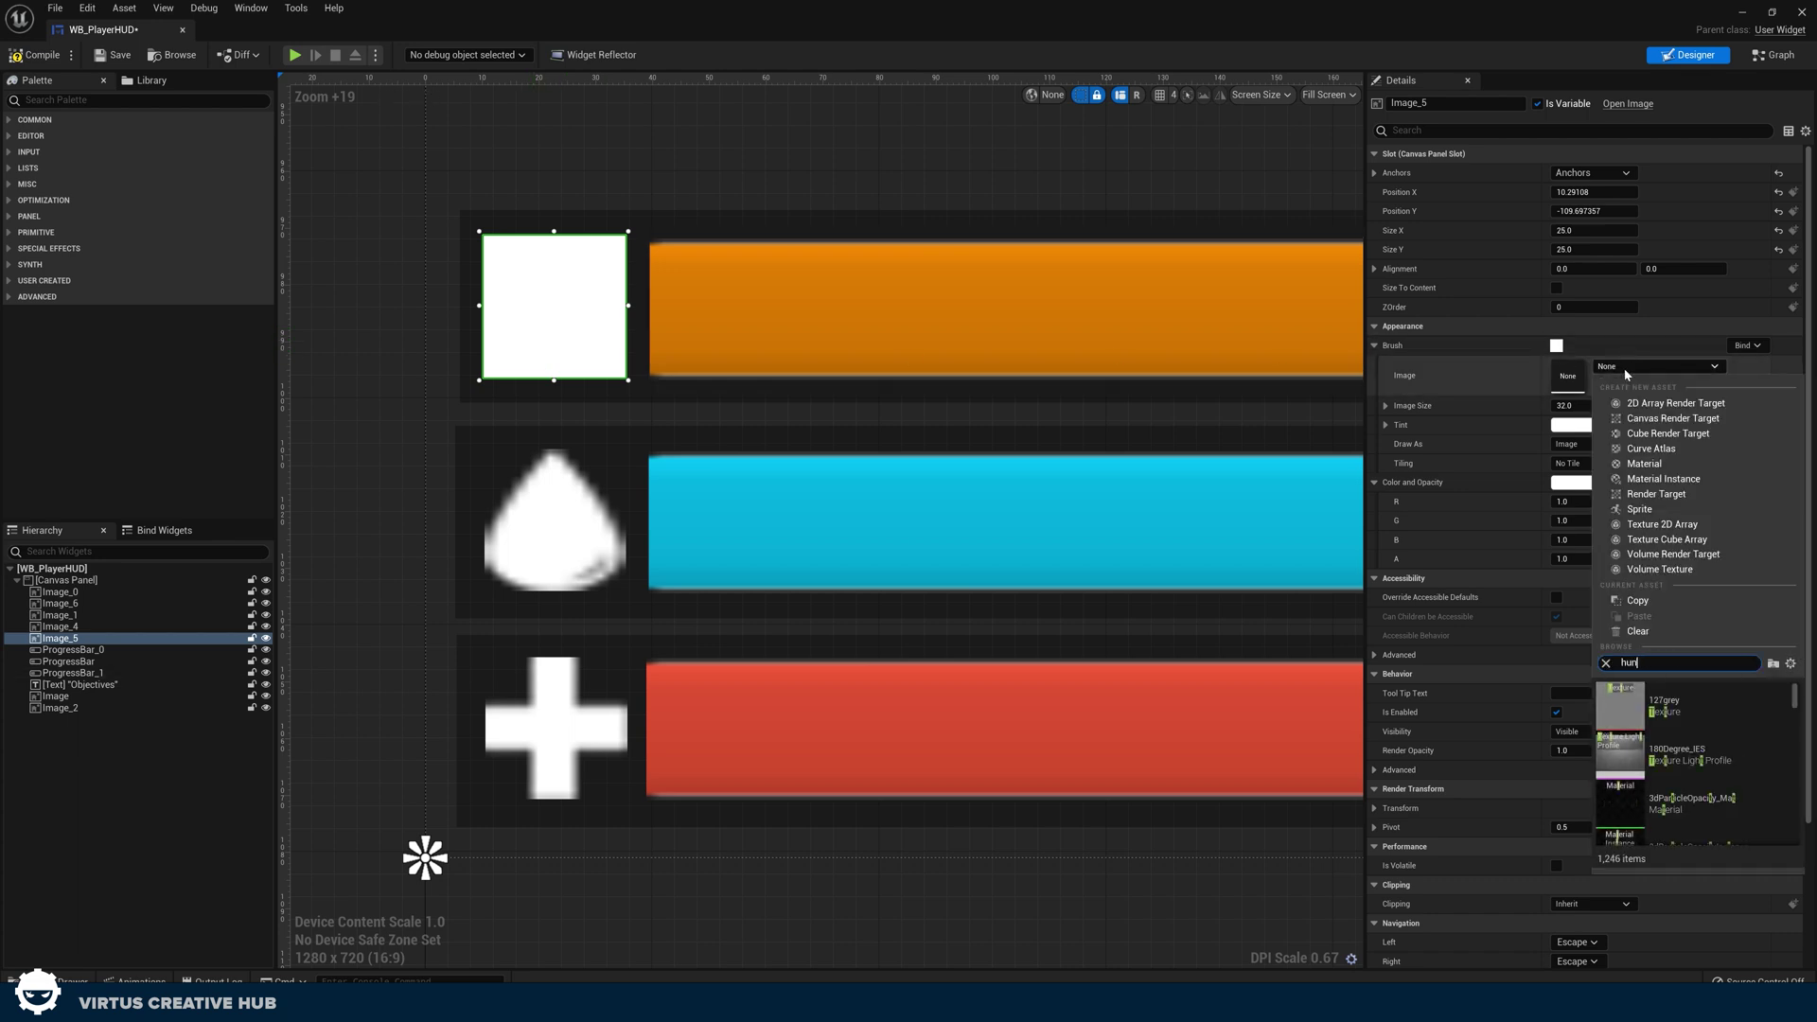
pyautogui.click(1656, 747)
# Step: Save the WB_PlayerHUD widget blueprint with the new status icons
pyautogui.click(883, 783)
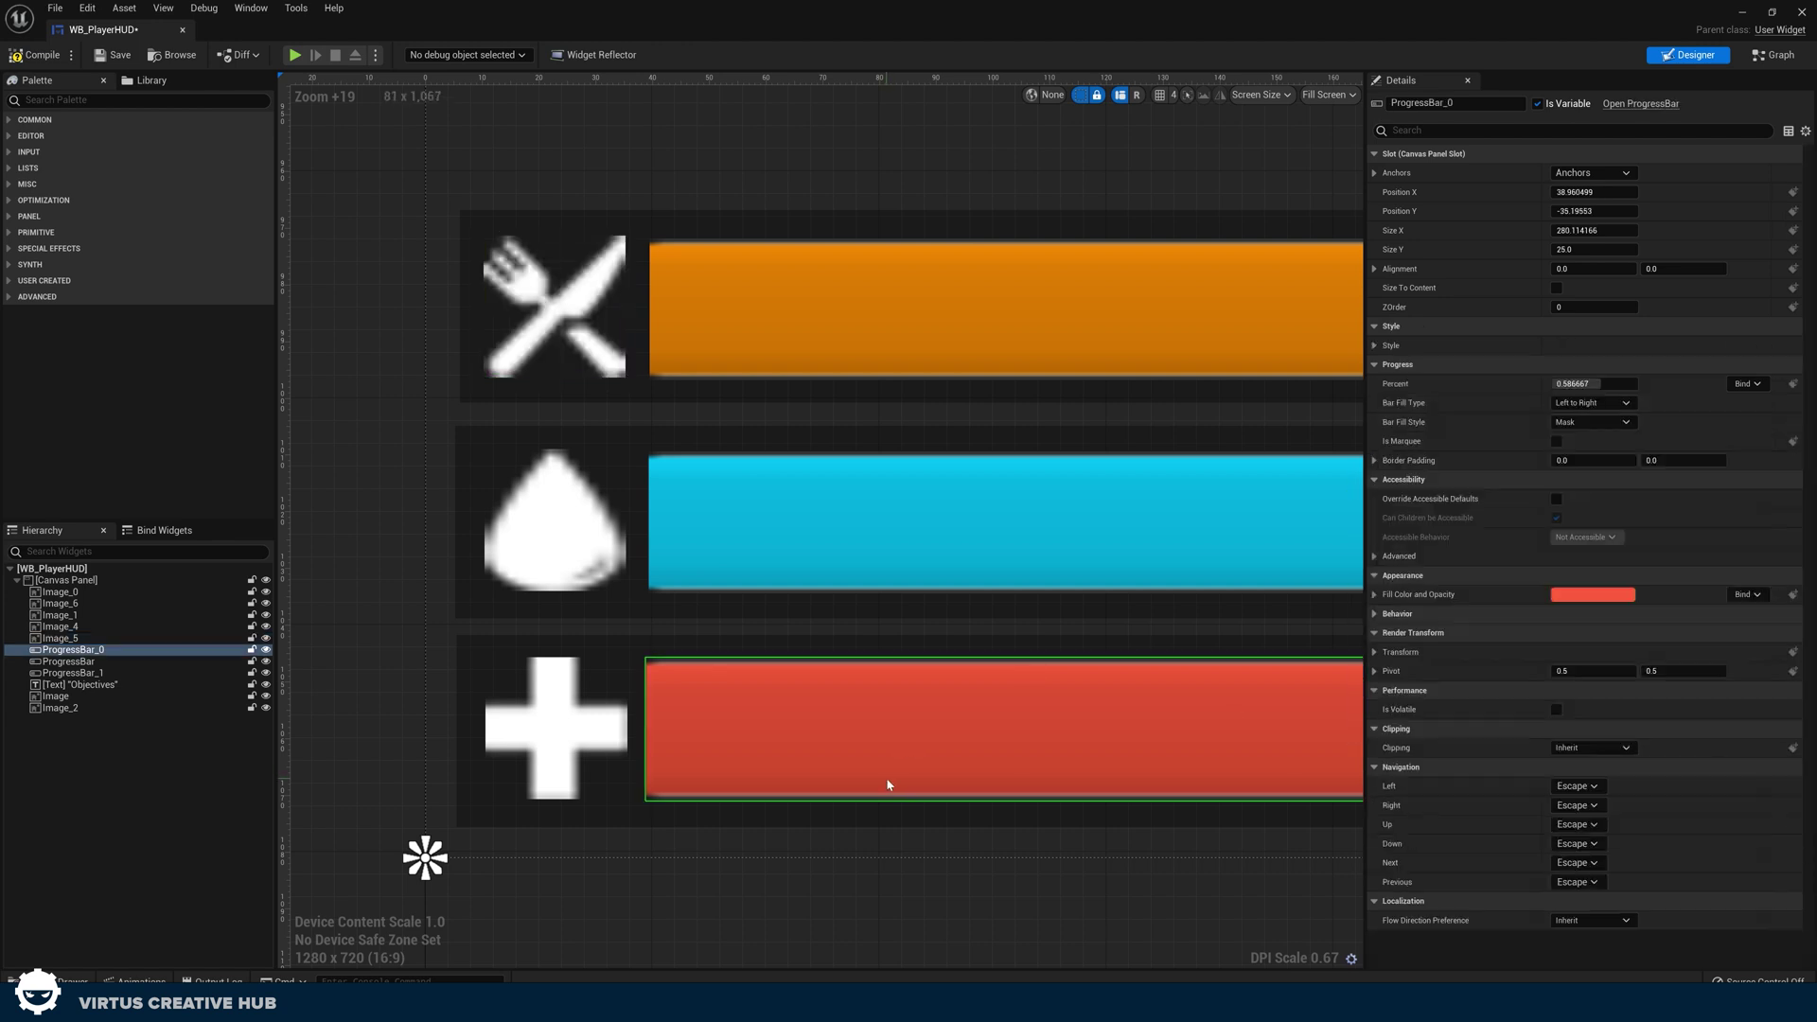
pyautogui.scroll(-14, 889, 786)
pyautogui.moveTo(1013, 622); pyautogui.dragTo(882, 593, button='right')
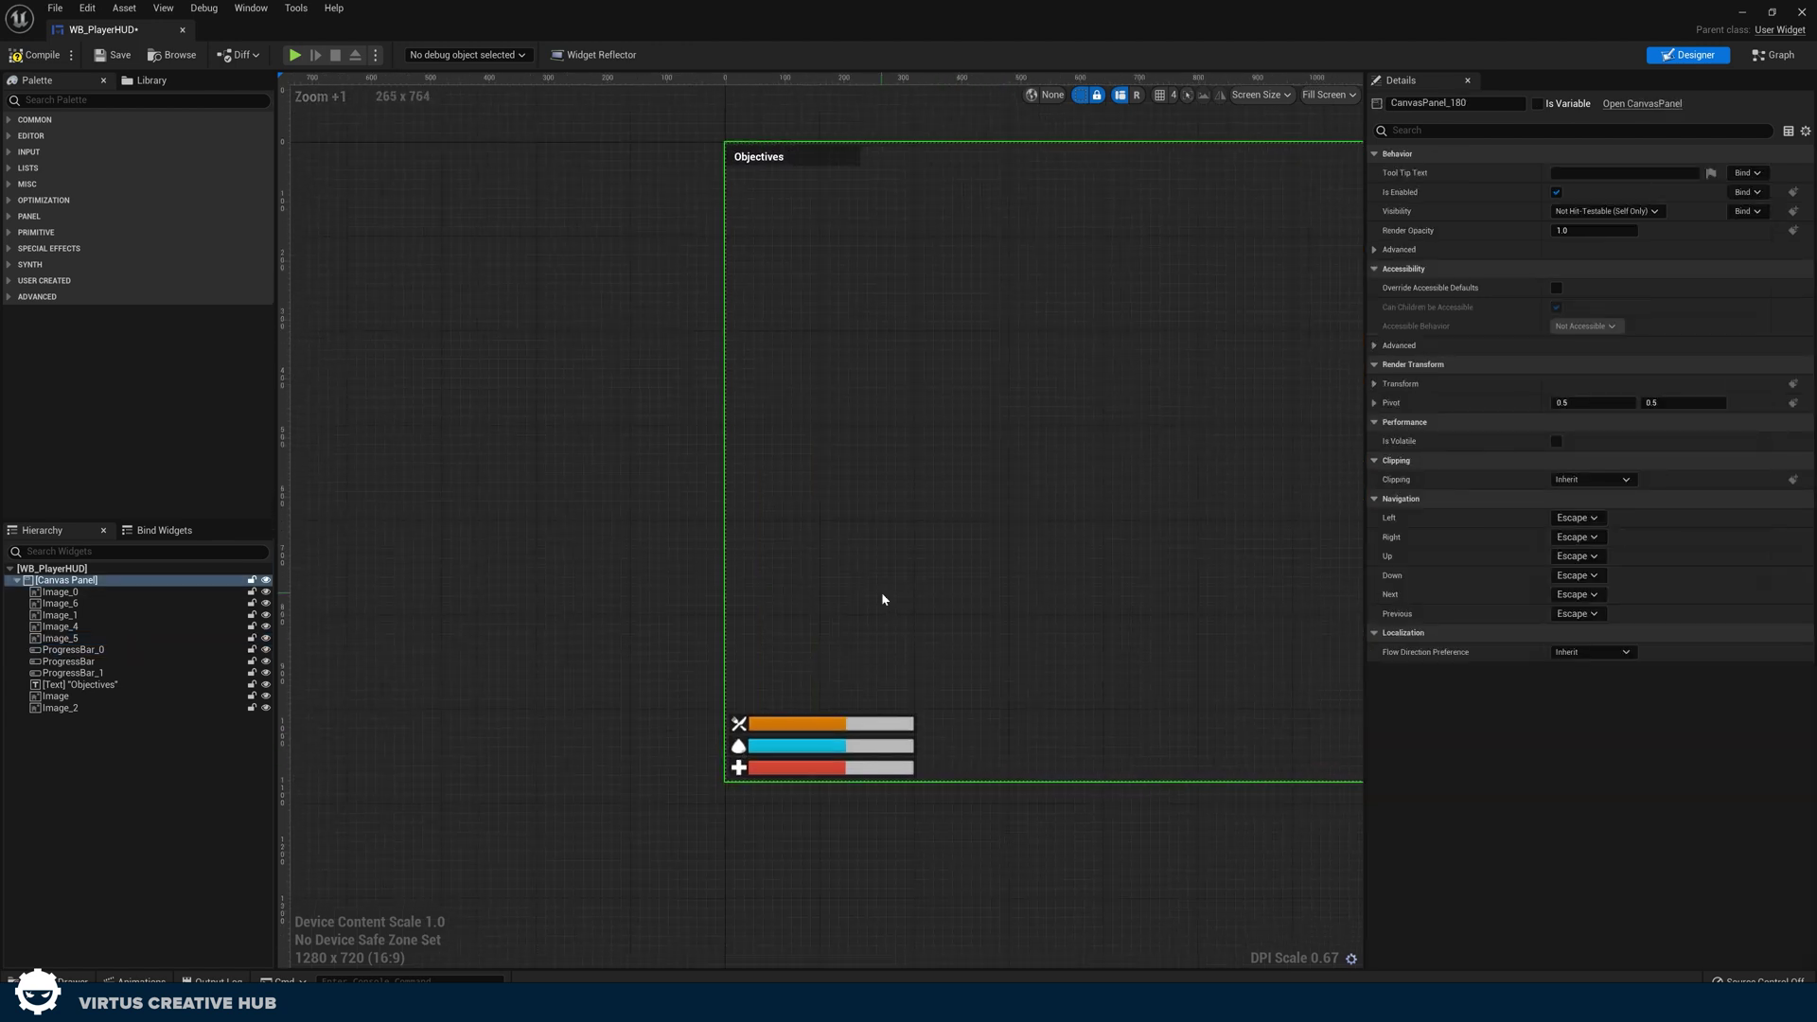
pyautogui.click(114, 55)
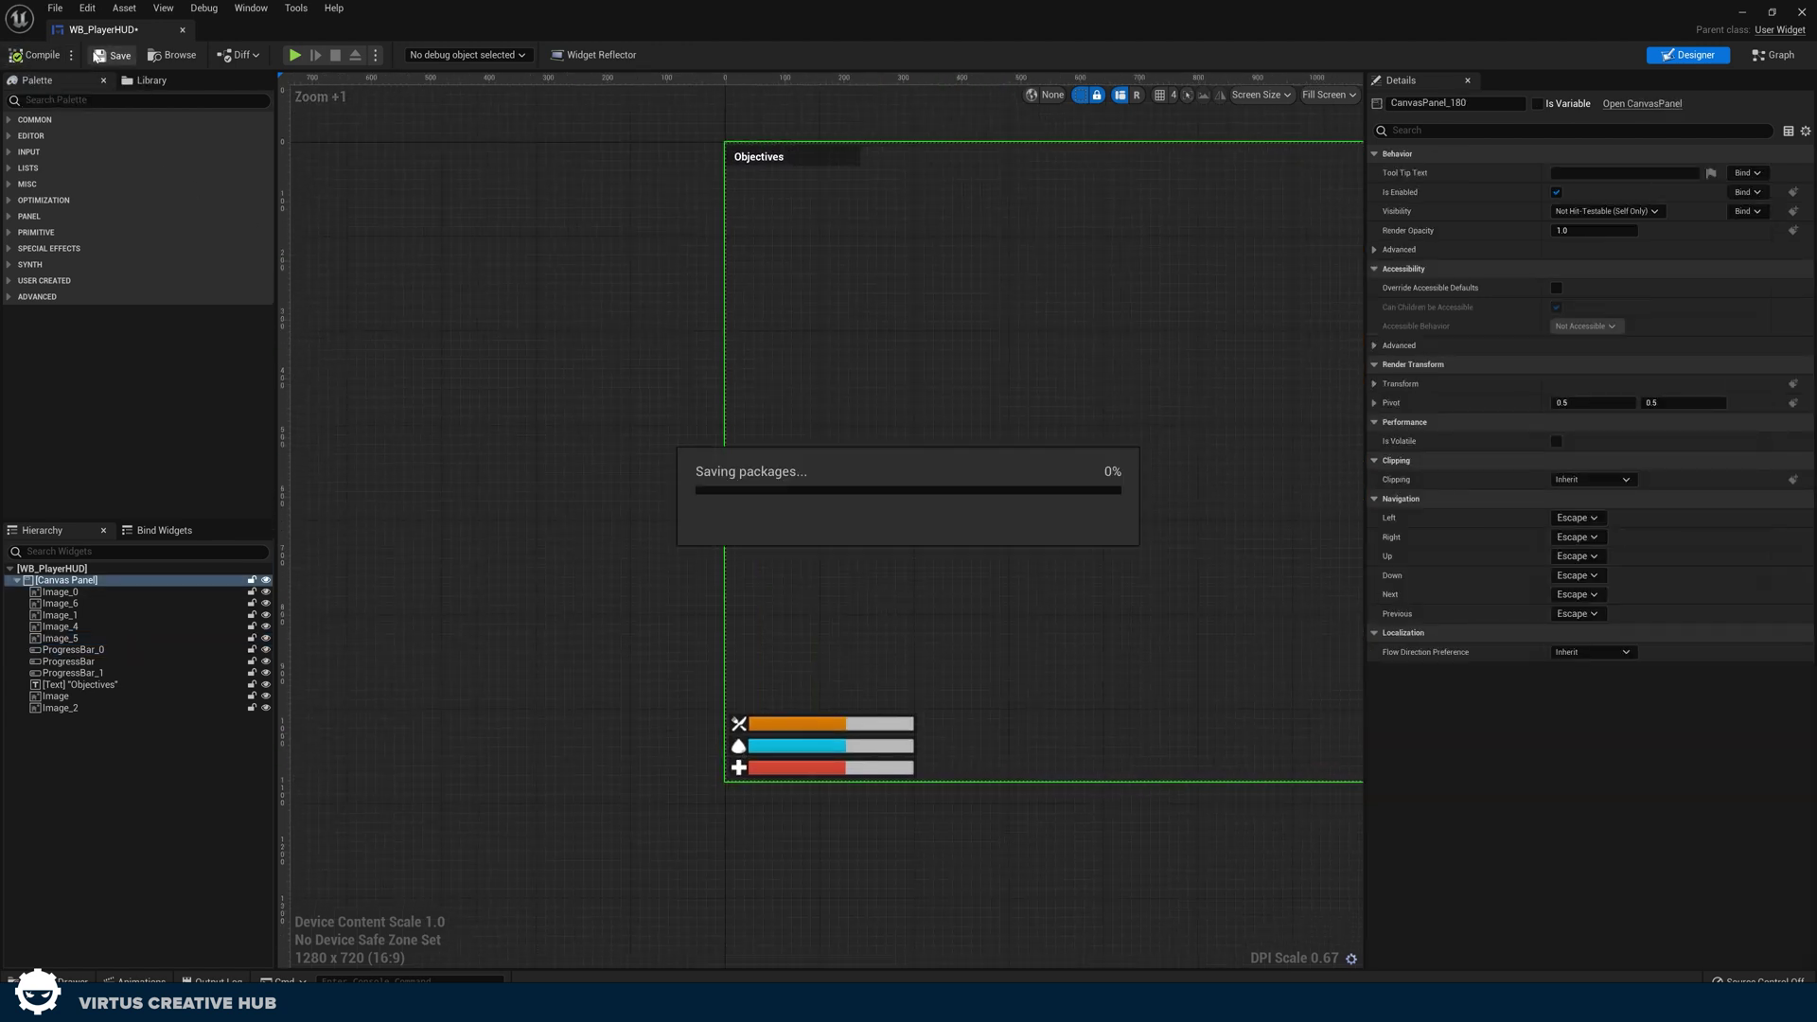
# Step: Return to the FirstPersonMap level and play-test it full screen to check the HUD icons in game
pyautogui.click(1743, 16)
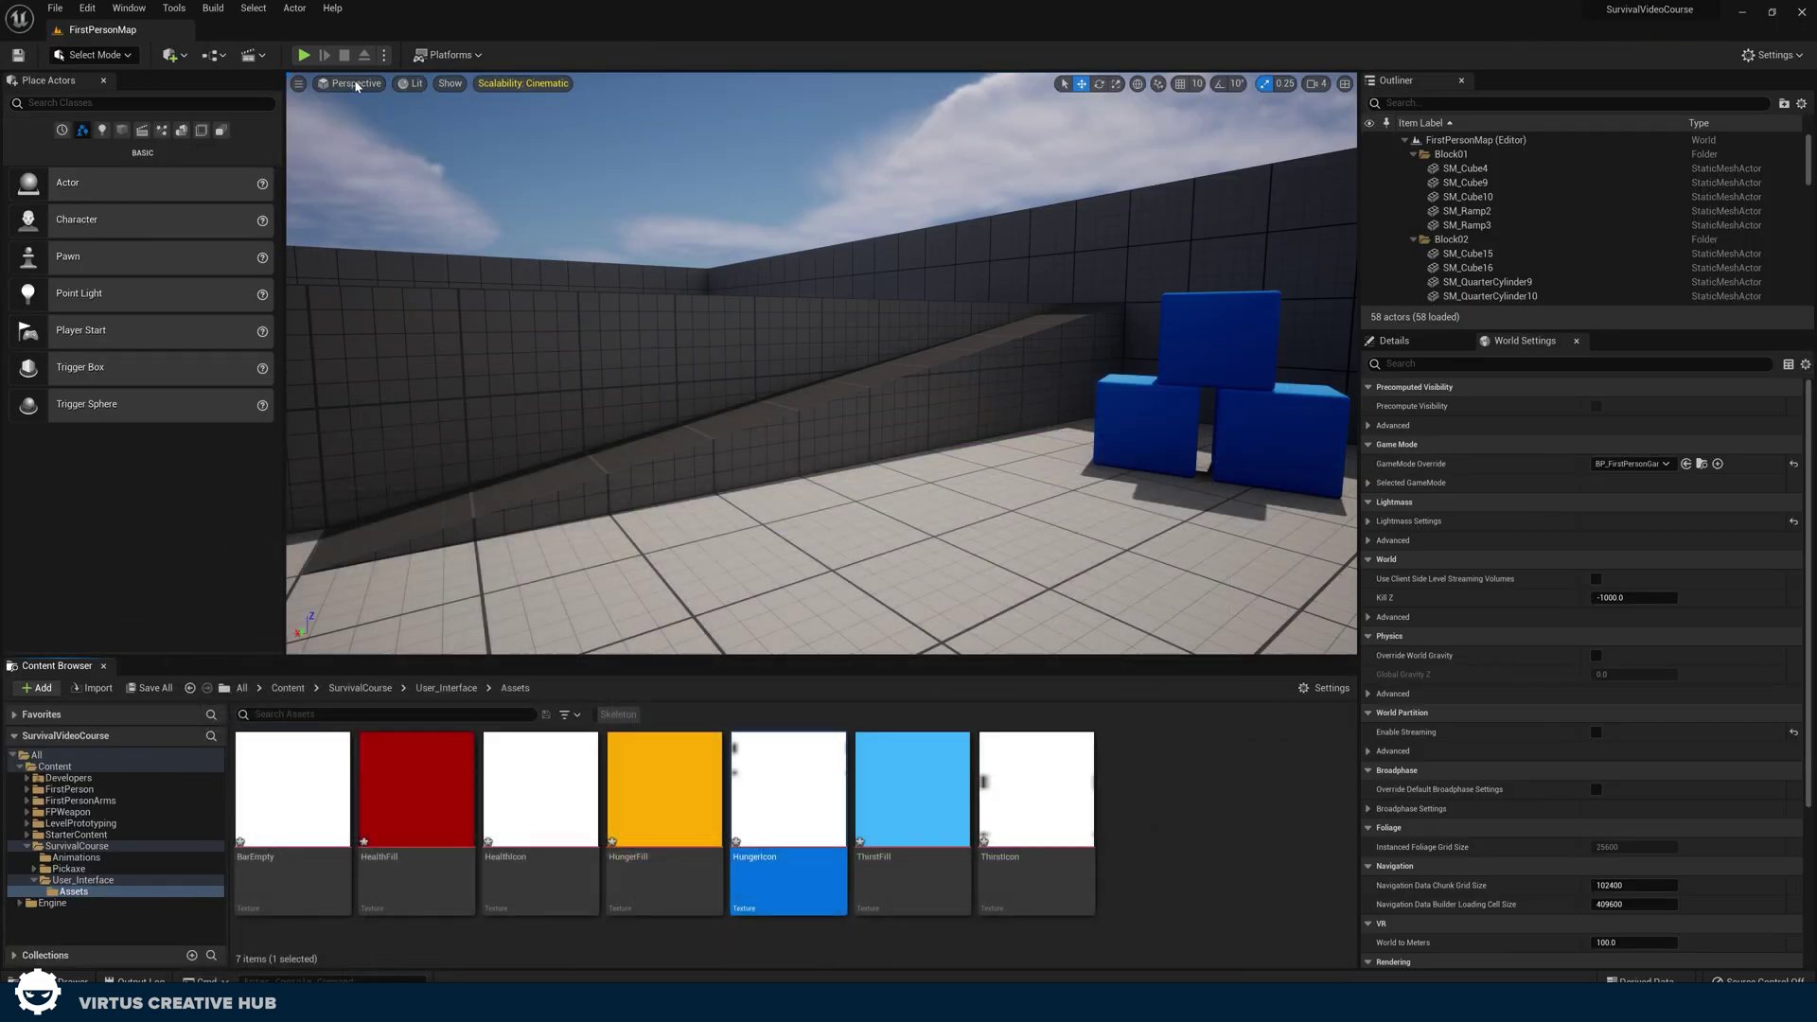
pyautogui.click(301, 57)
pyautogui.press('F11')
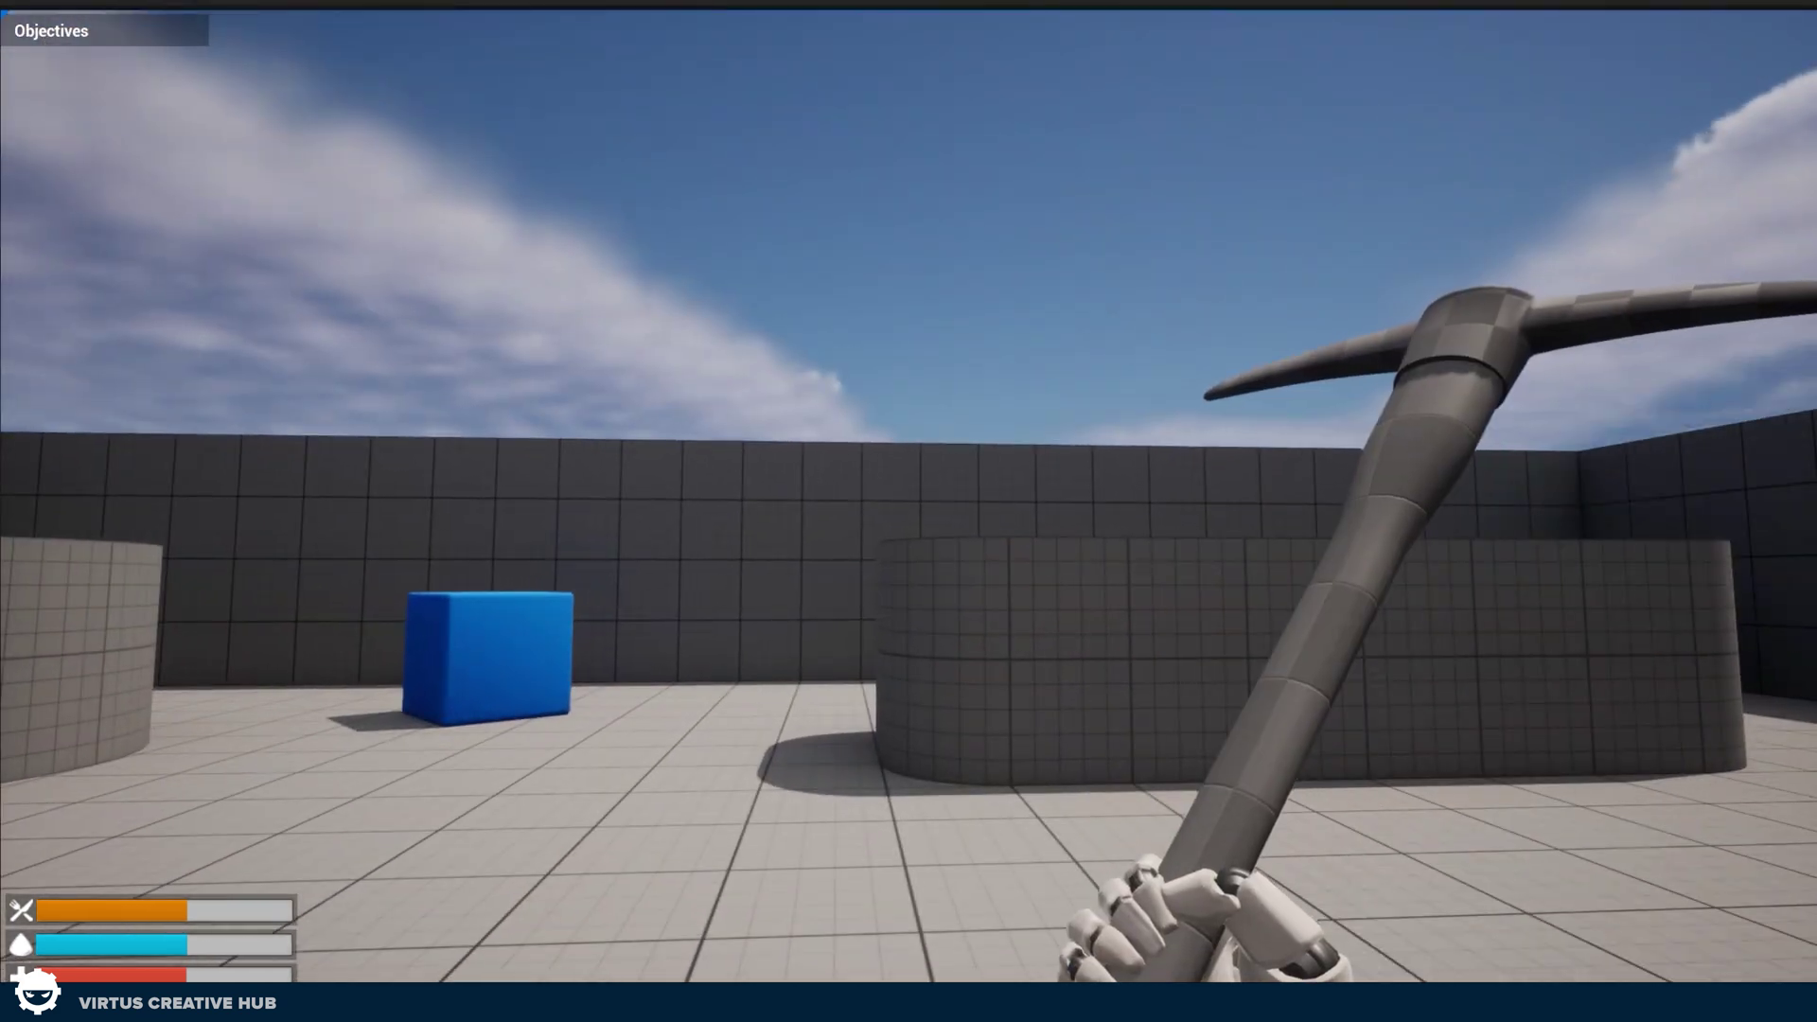
pyautogui.press('Escape')
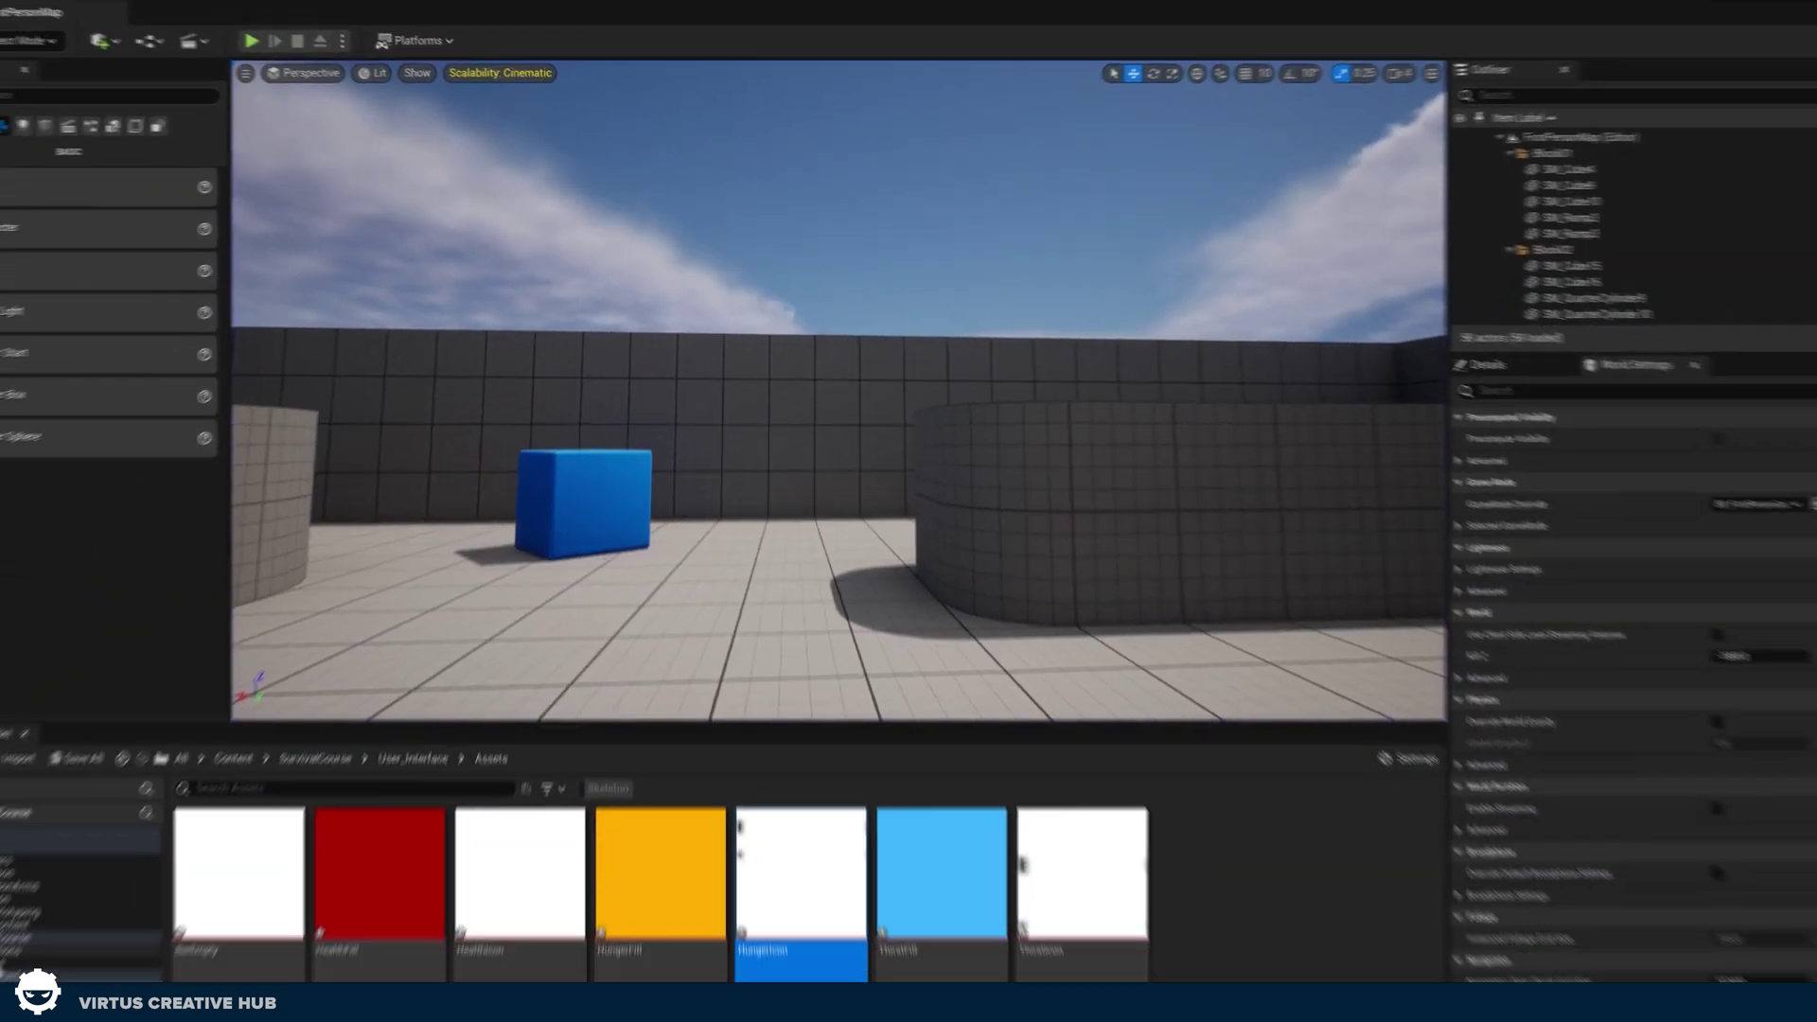
# Step: Bring up the WB_PlayerHUD widget blueprint again with the three status icons in close view
pyautogui.click(3, 961)
pyautogui.doubleClick(363, 937)
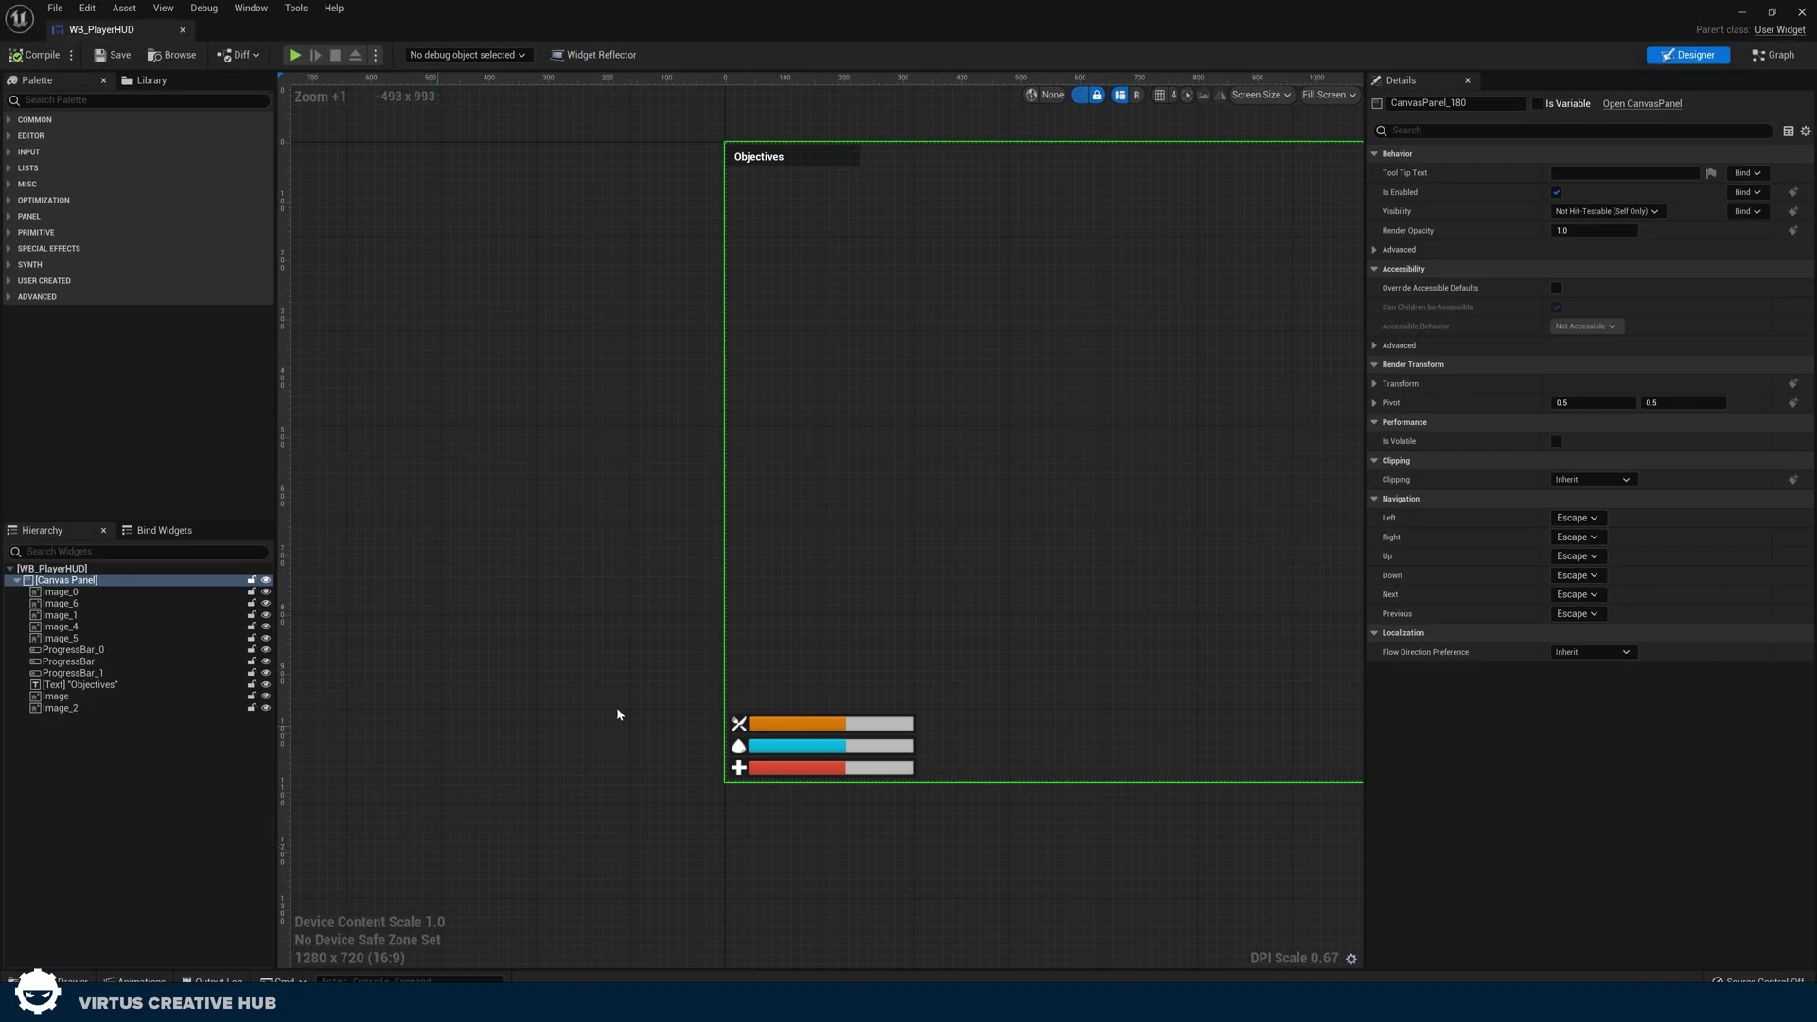
pyautogui.scroll(12, 682, 738)
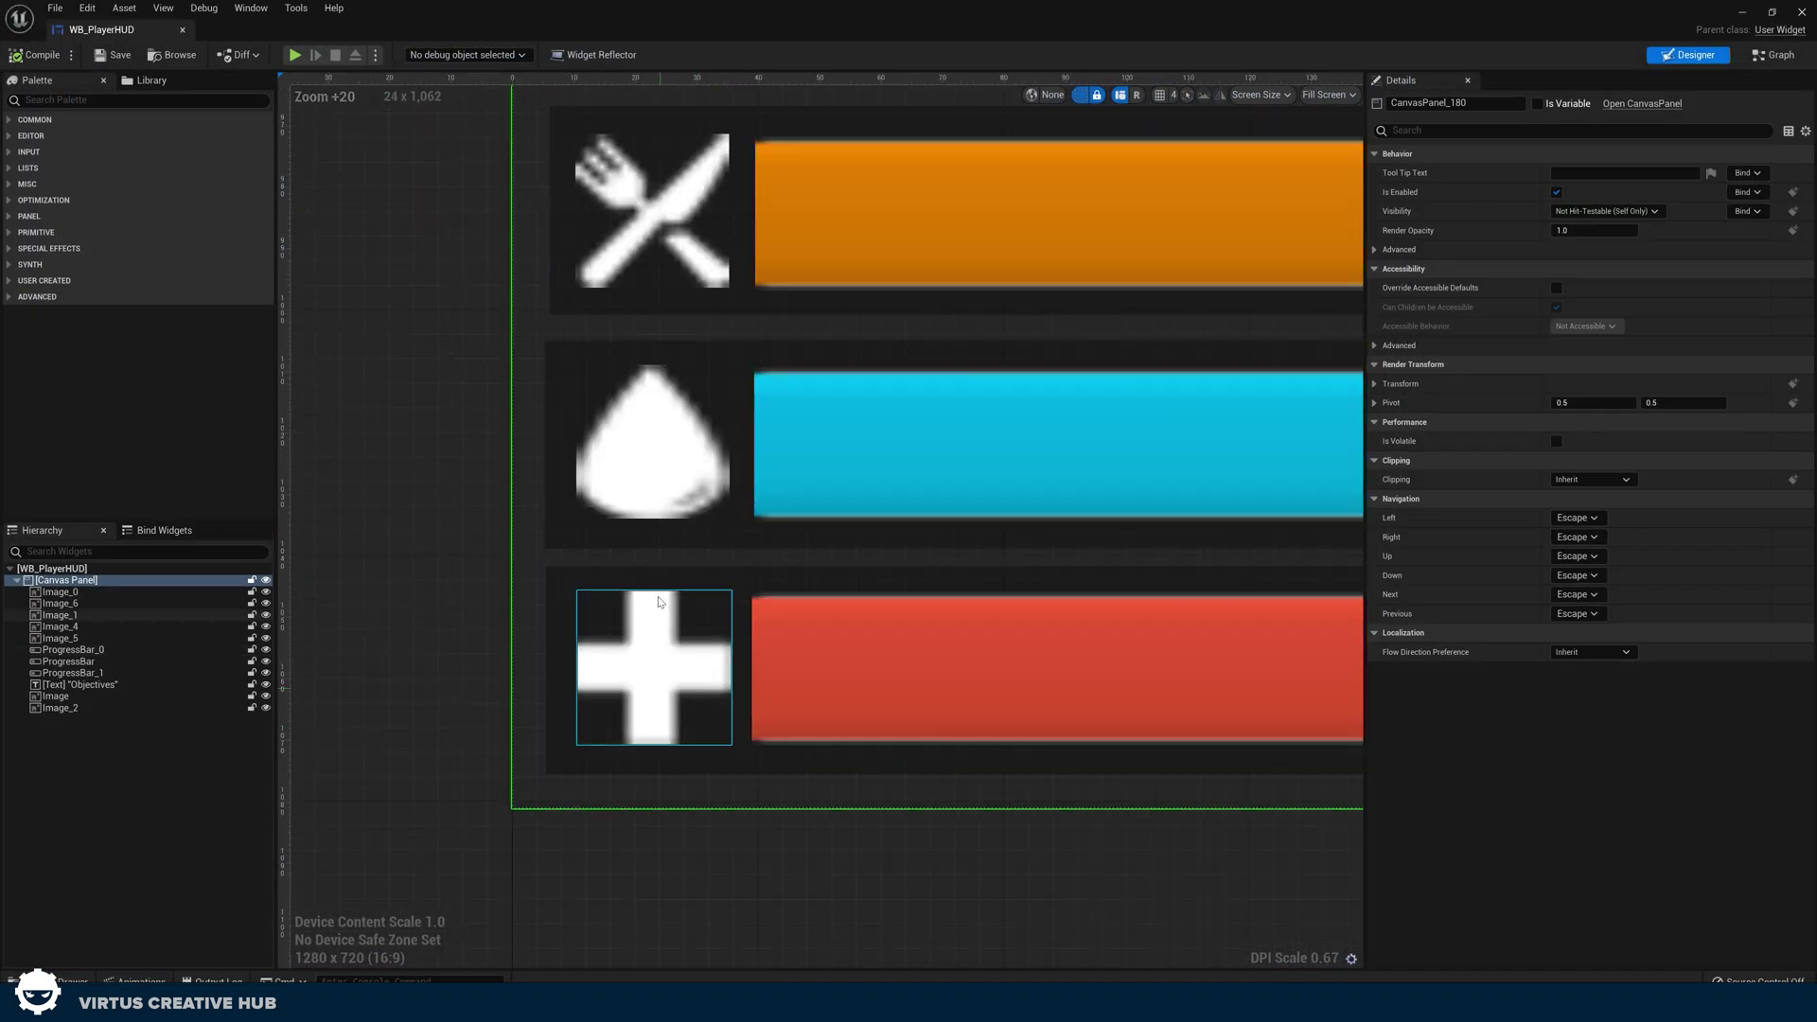
# Step: Shrink the health cross icon to about 20 units wide and centre it in the dark panel beside the red bar
pyautogui.click(679, 502)
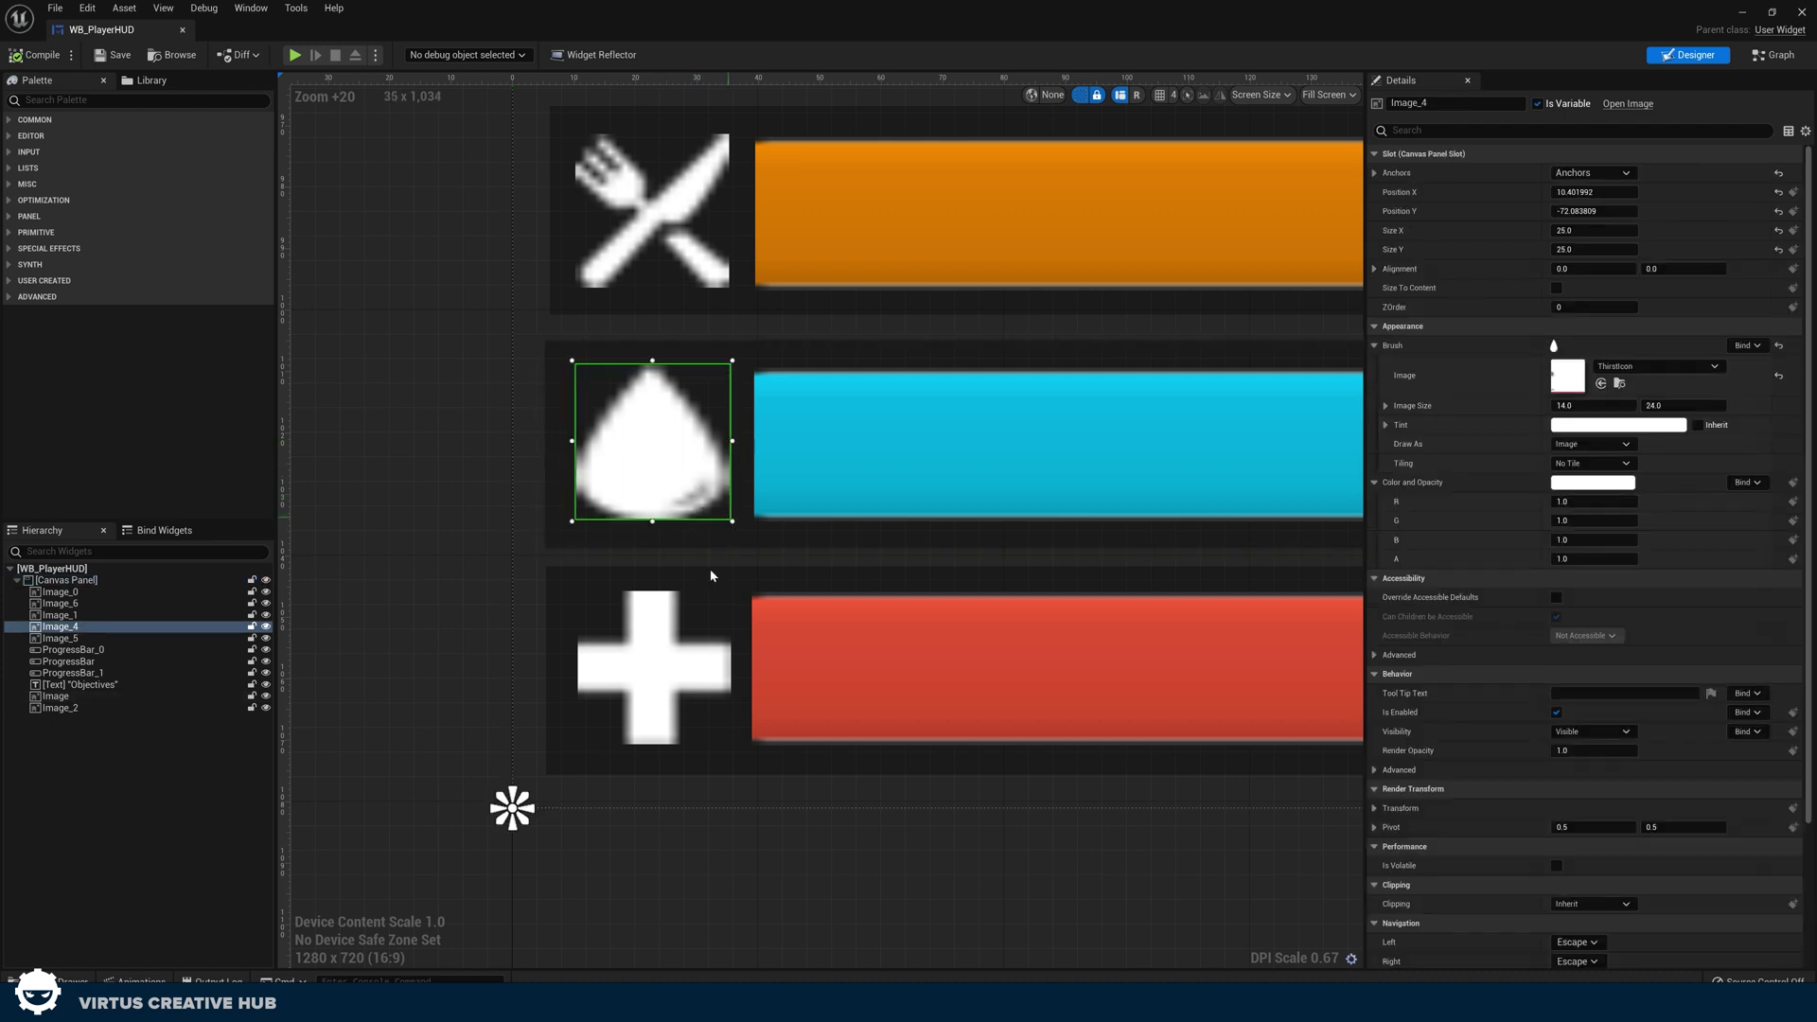
pyautogui.click(648, 658)
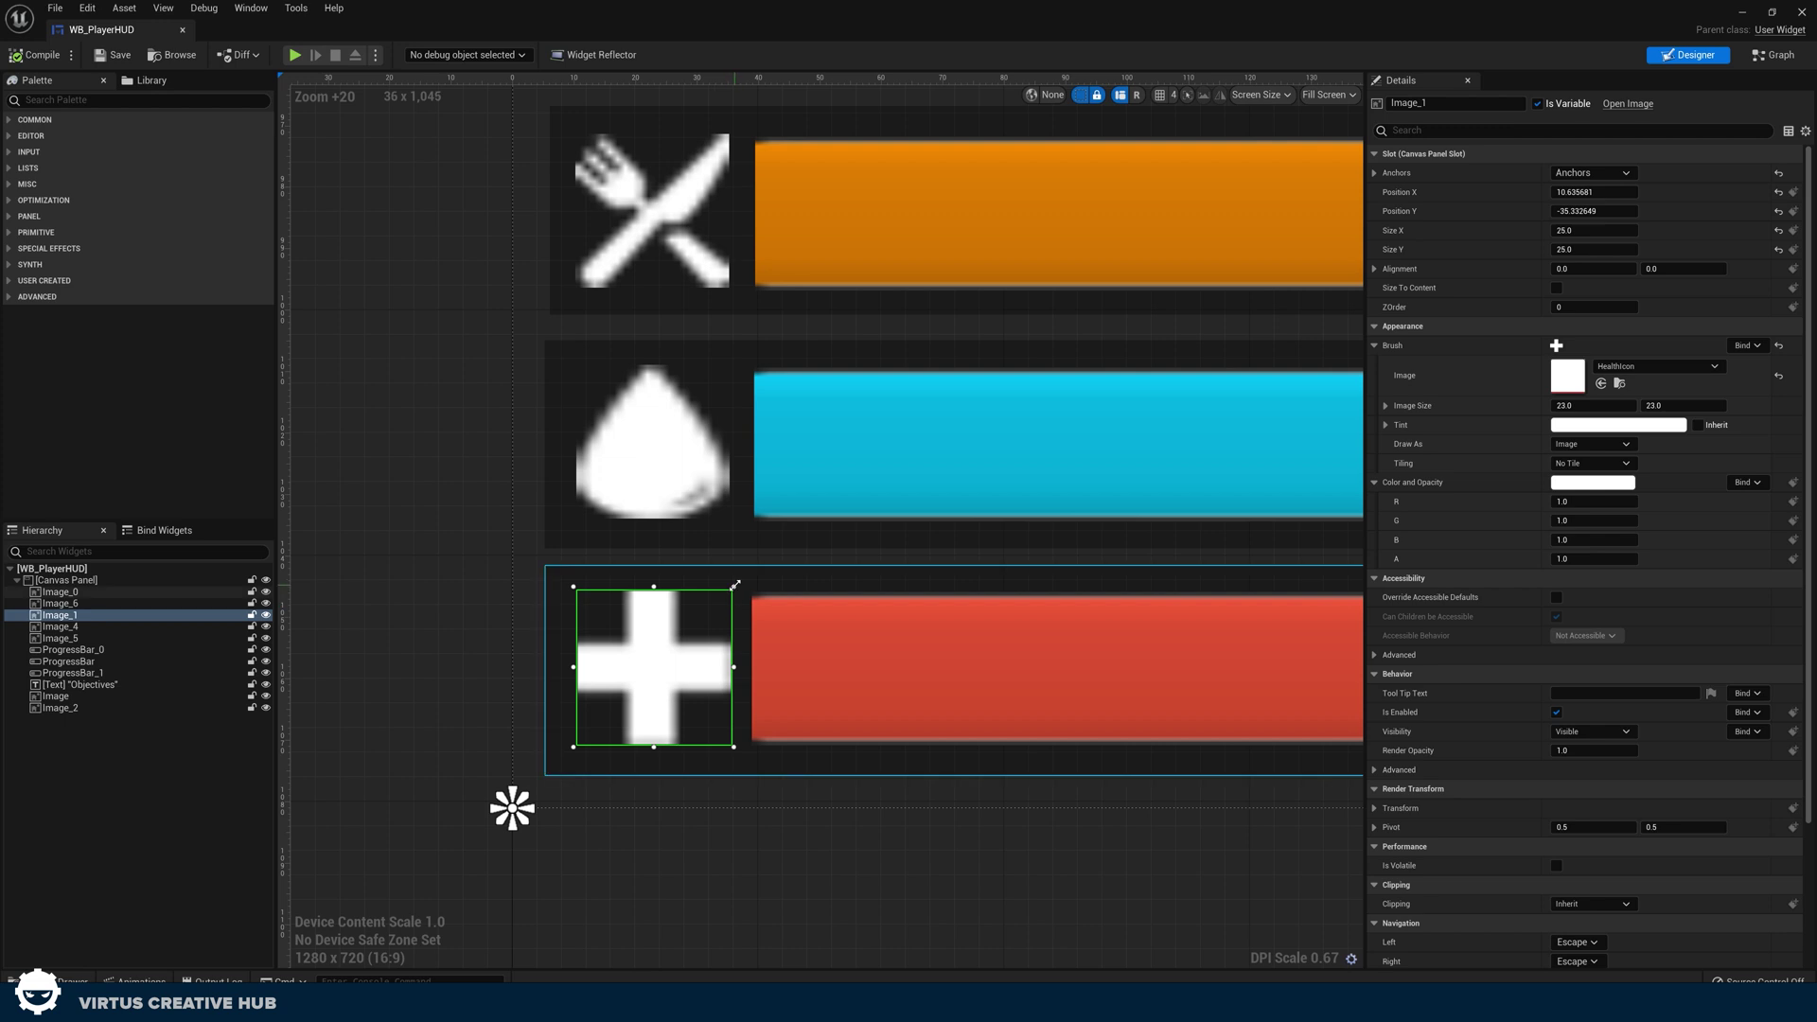
pyautogui.moveTo(727, 586); pyautogui.dragTo(703, 602)
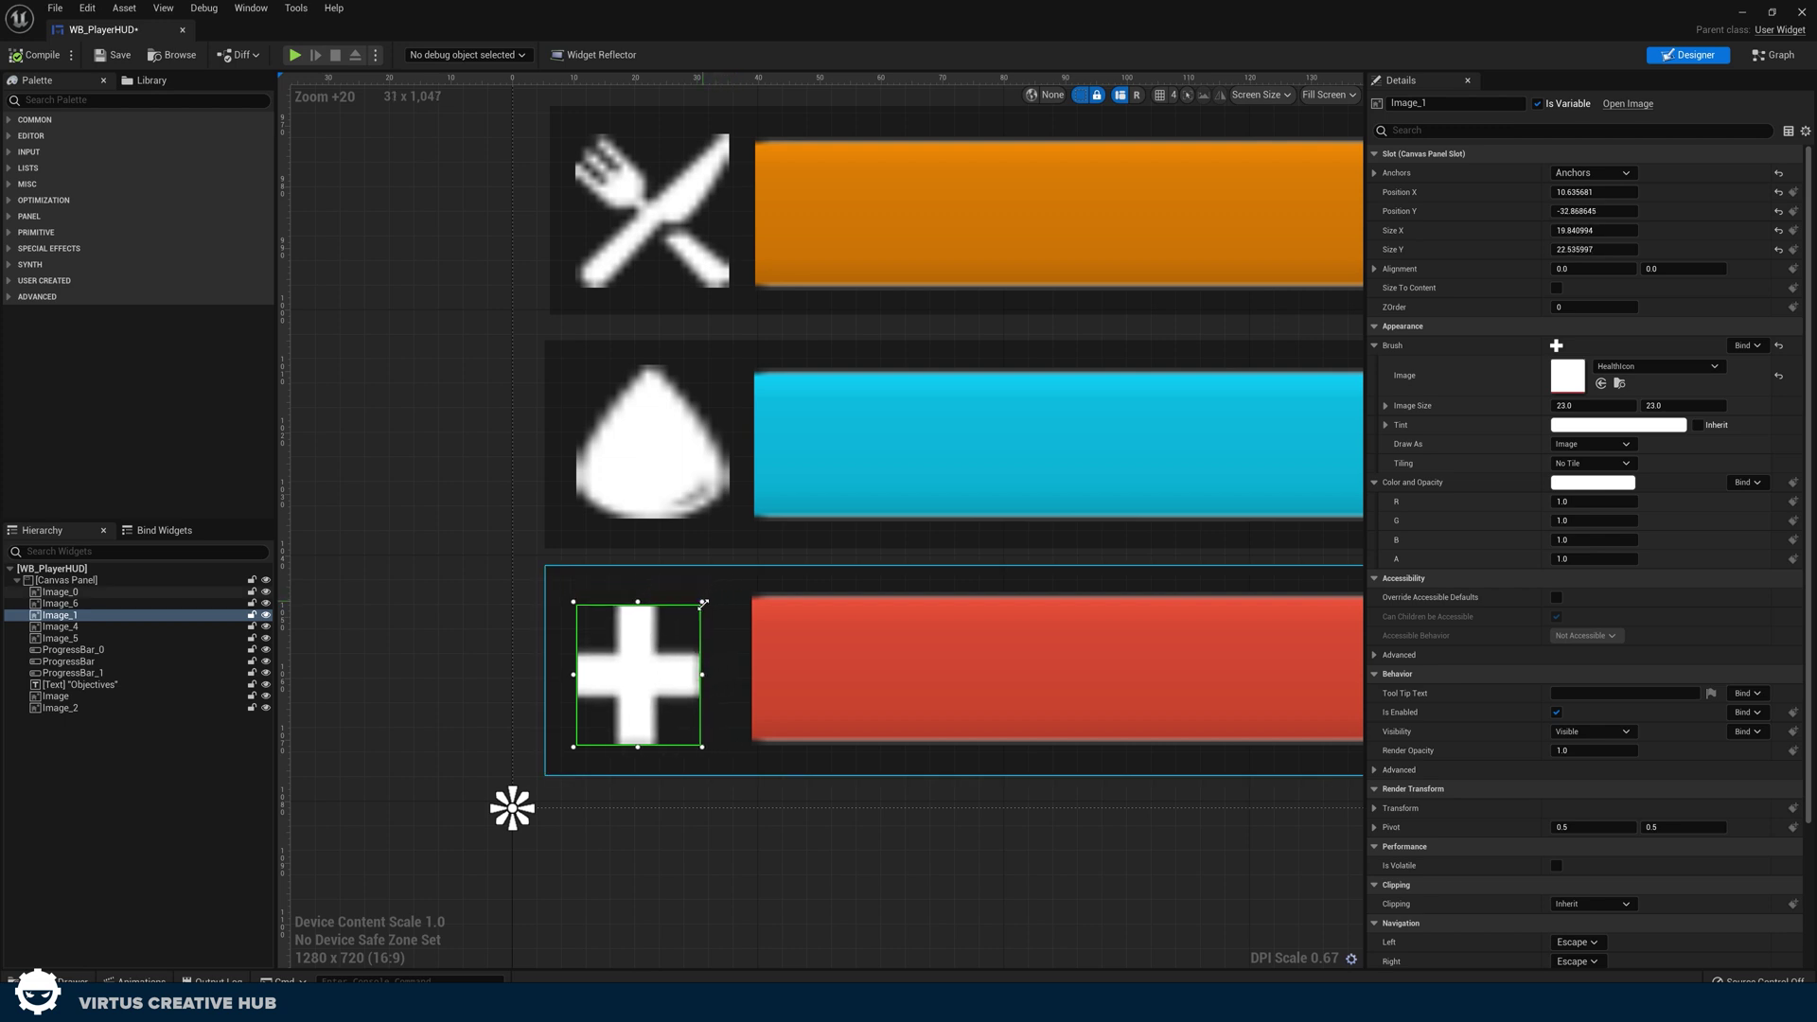
pyautogui.moveTo(668, 672); pyautogui.dragTo(683, 665)
# Step: Shrink the thirst droplet icon, making it narrower, and centre it in the dark panel beside the blue bar
pyautogui.click(700, 514)
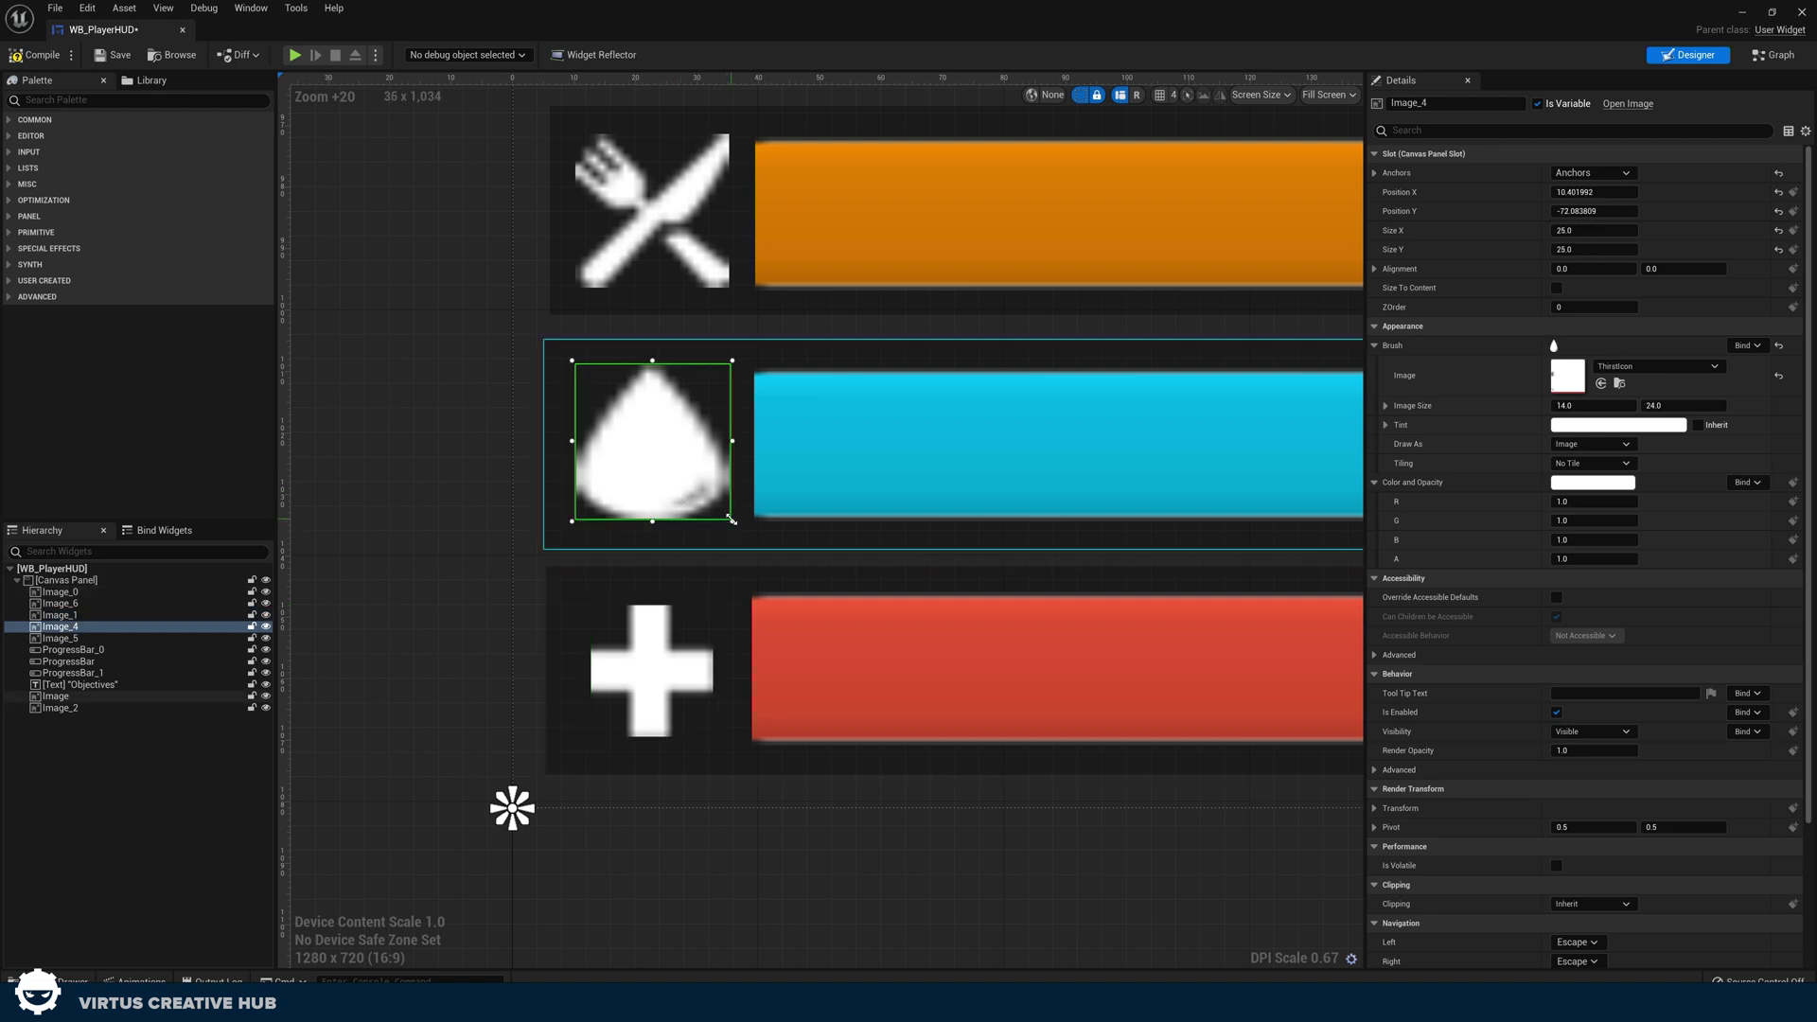
pyautogui.moveTo(731, 520); pyautogui.dragTo(668, 488)
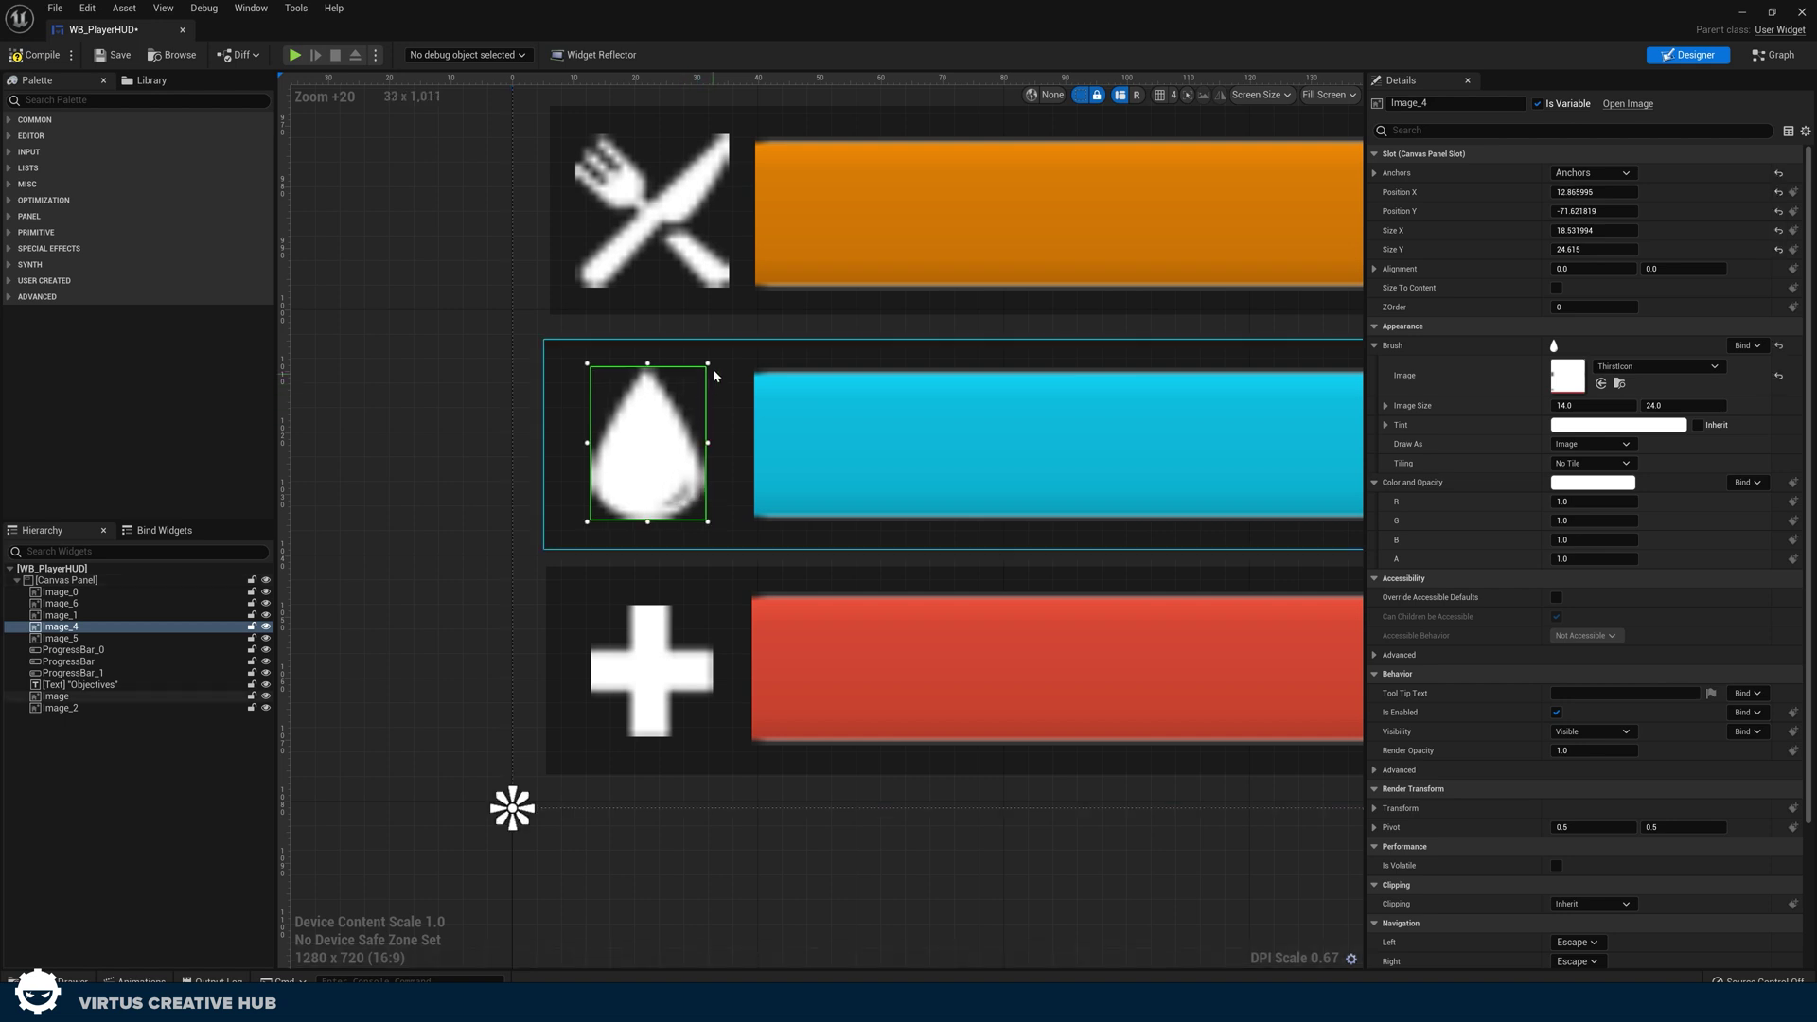
pyautogui.moveTo(709, 364); pyautogui.dragTo(666, 426)
pyautogui.click(730, 422)
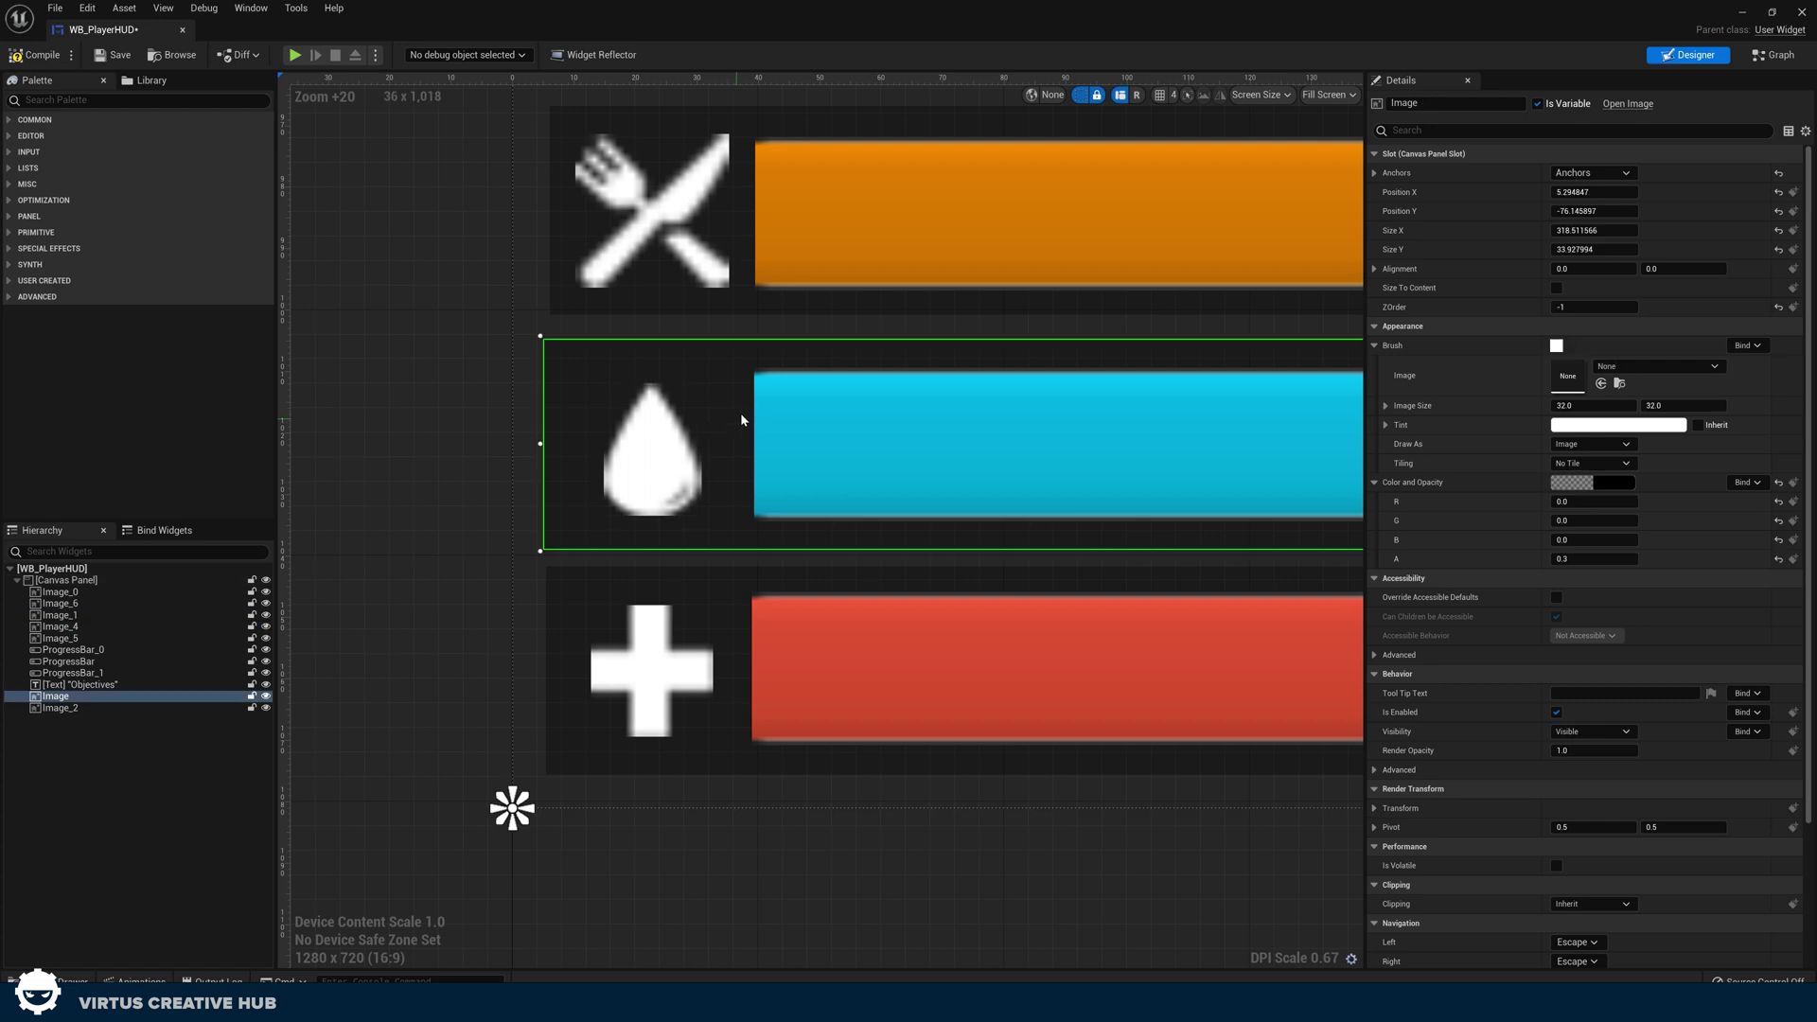
# Step: Shrink the hunger cutlery icon to about 18 by 20 units and centre it beside the orange bar
pyautogui.moveTo(774, 338); pyautogui.dragTo(726, 417, button='right')
pyautogui.click(596, 284)
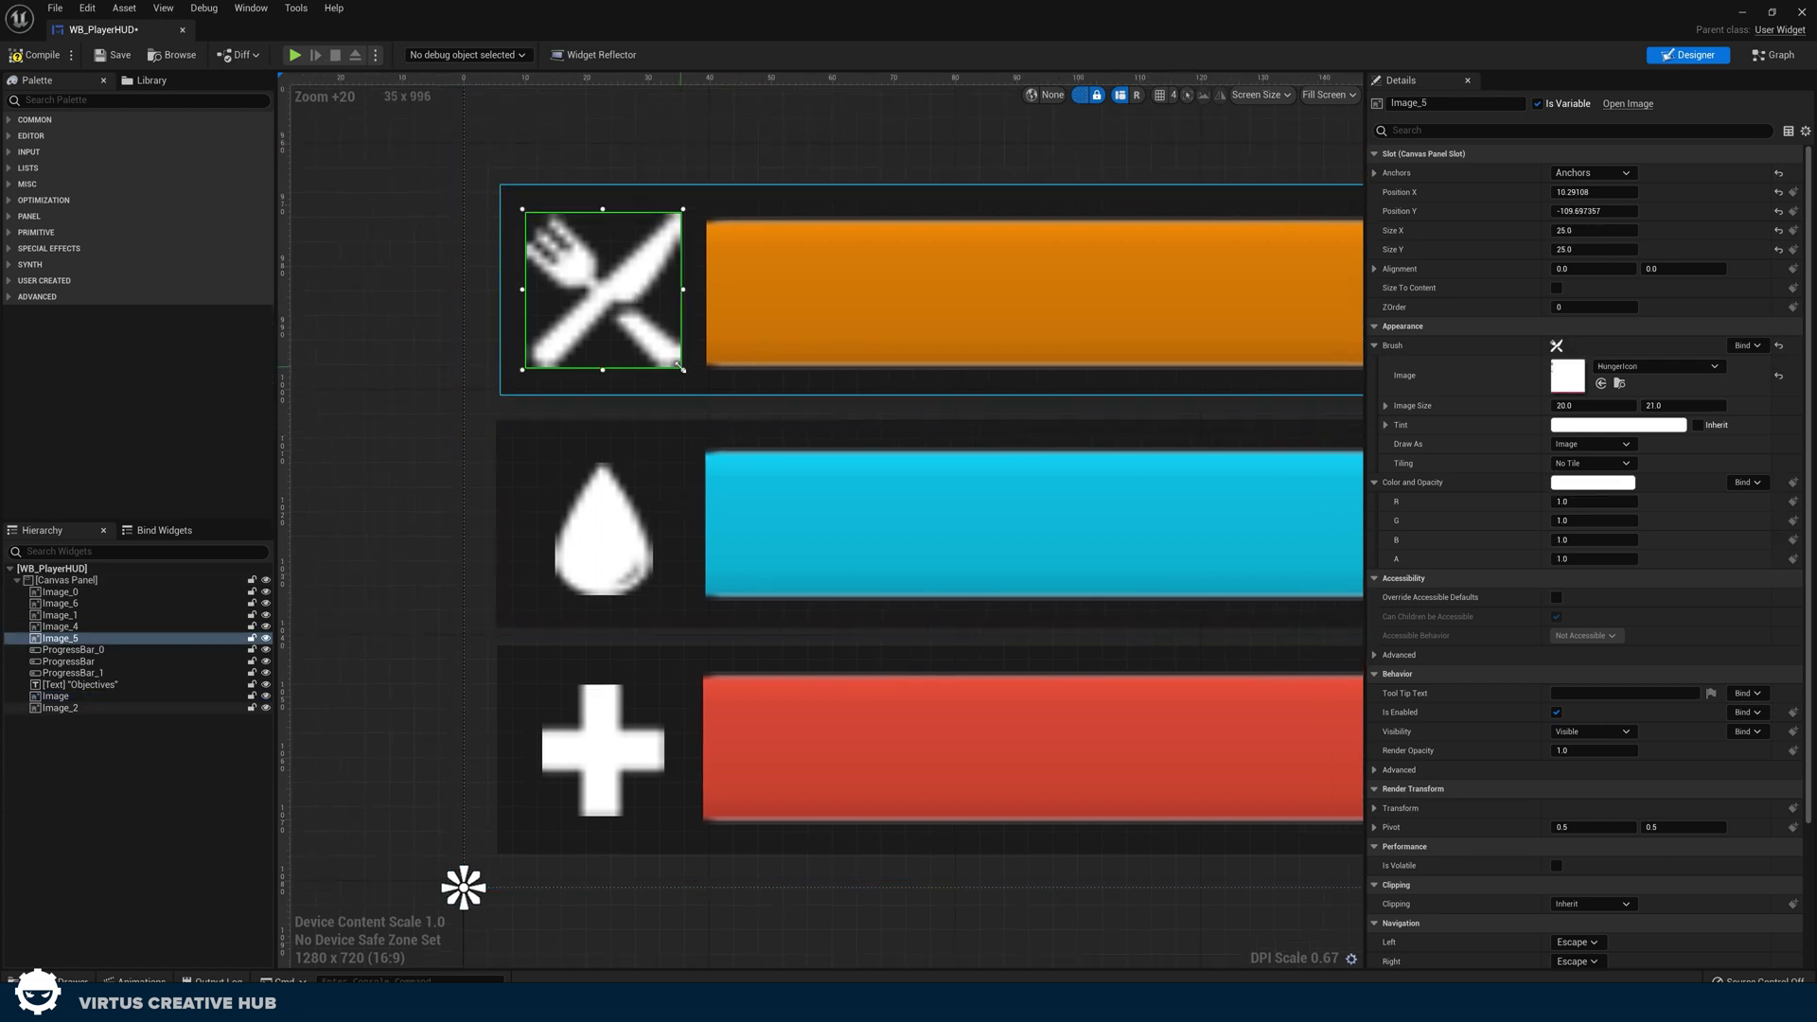
pyautogui.moveTo(681, 369); pyautogui.dragTo(641, 332)
pyautogui.moveTo(657, 229); pyautogui.dragTo(666, 224)
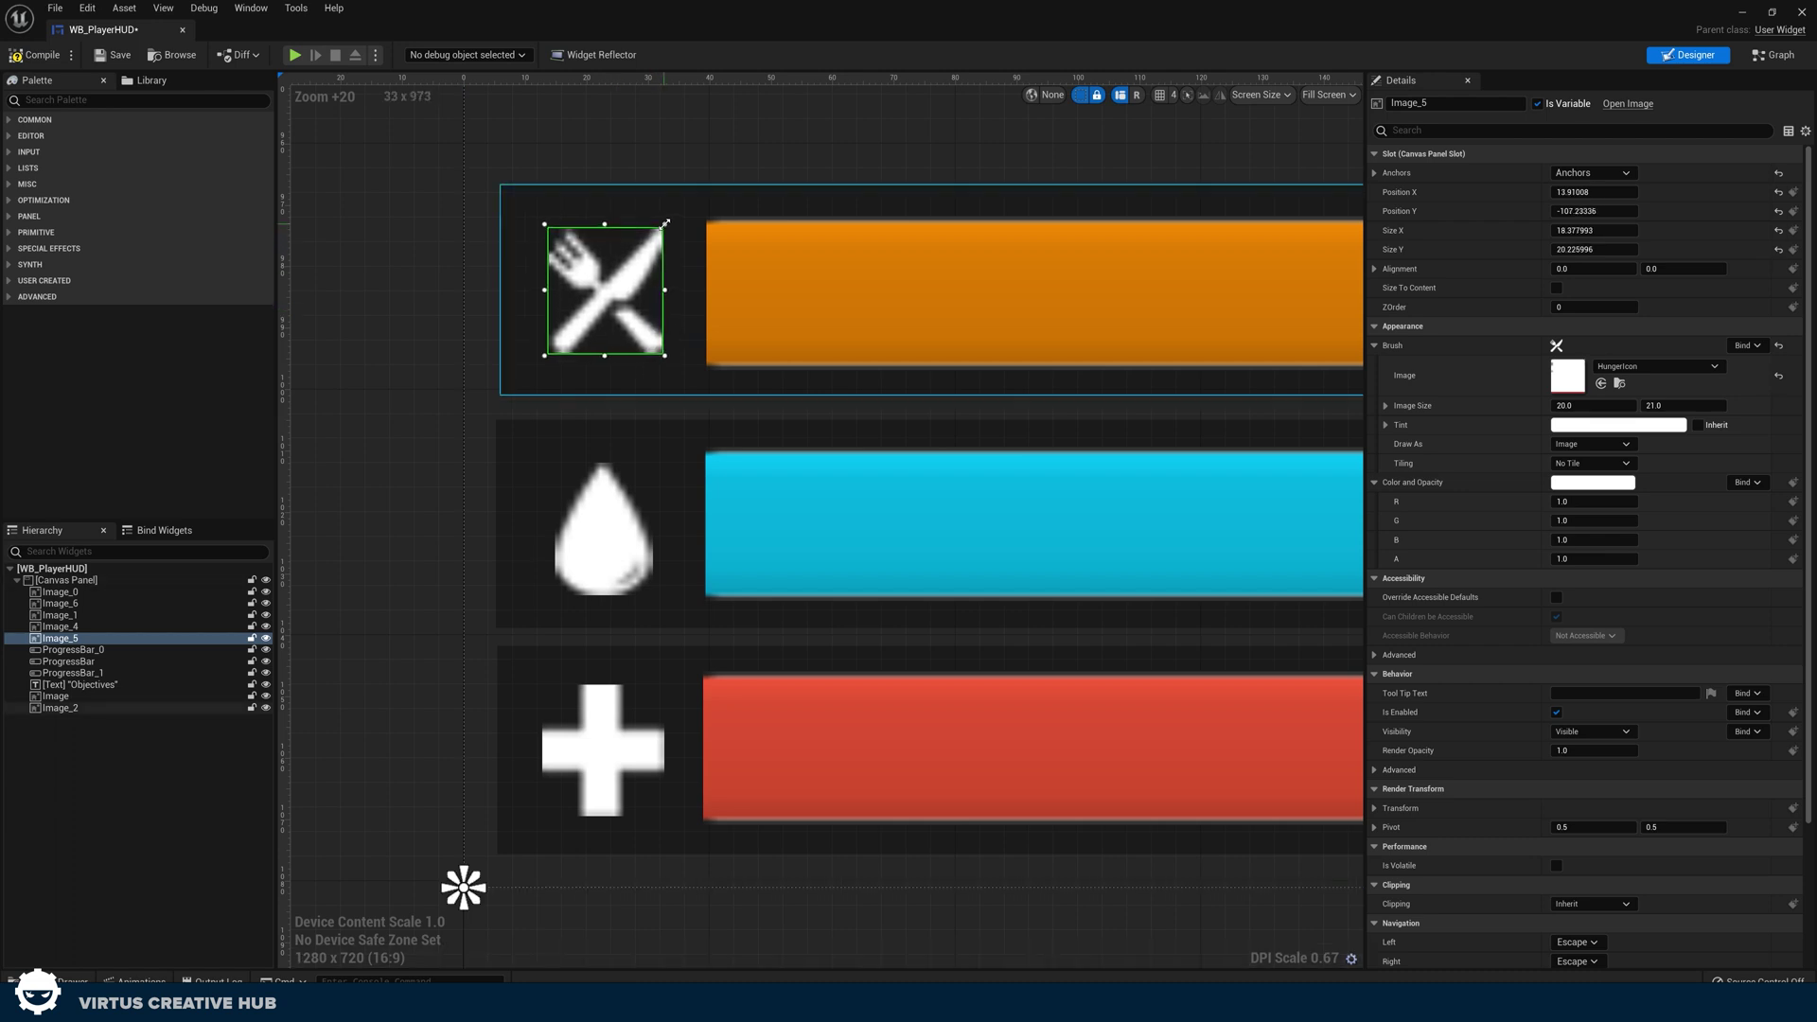
pyautogui.click(681, 280)
# Step: Save the WB_PlayerHUD widget blueprint with the resized icons and close its editor
pyautogui.scroll(-10, 731, 430)
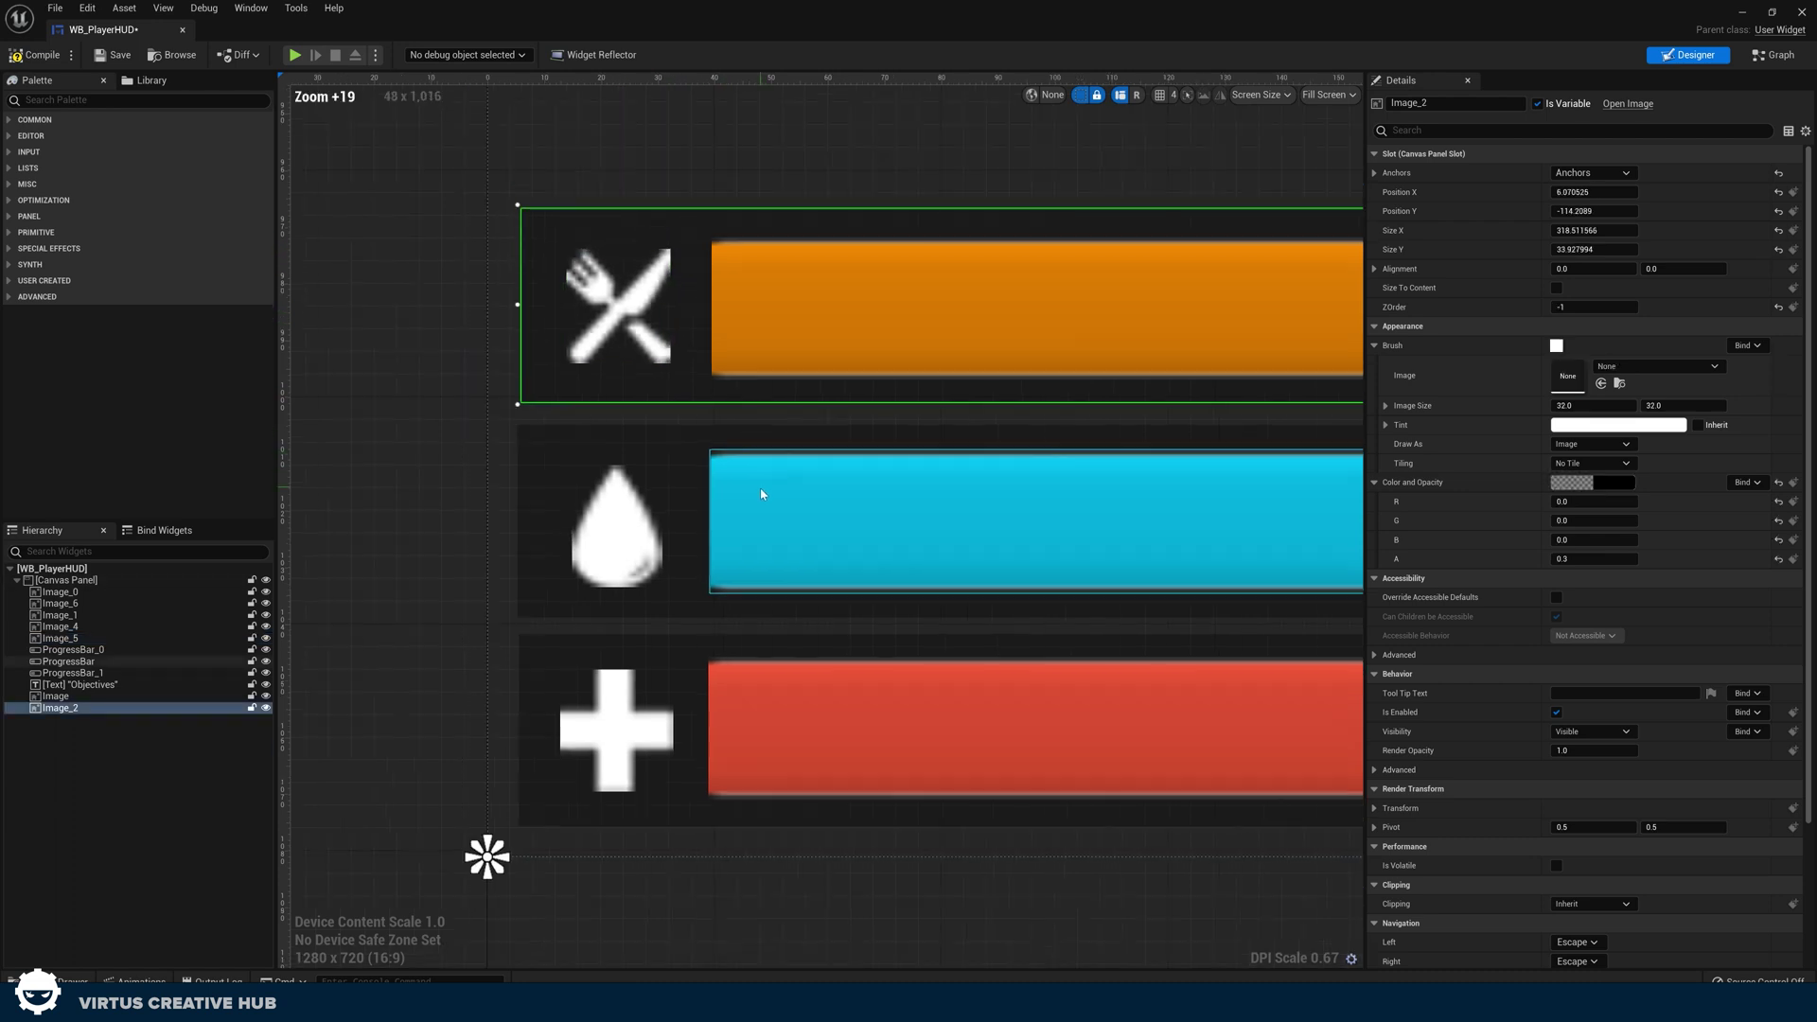
pyautogui.click(878, 432)
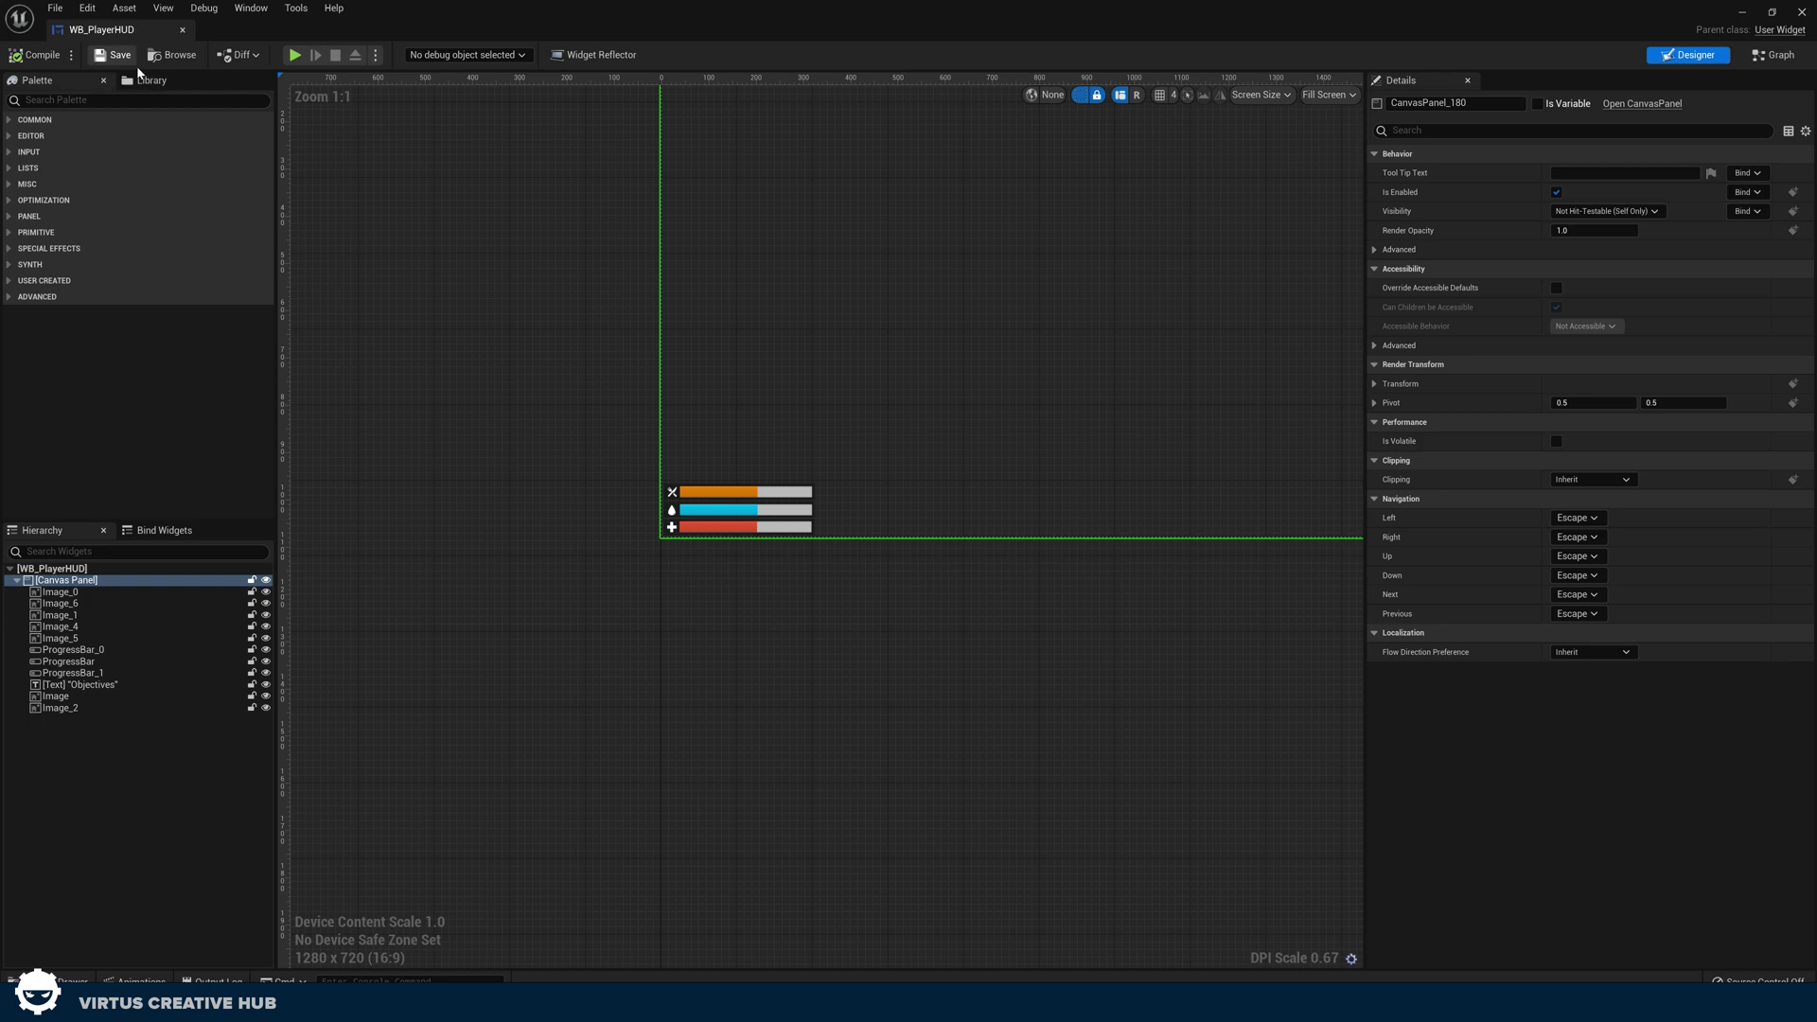
pyautogui.click(182, 29)
# Step: Play-test the level and walk around to check the resized HUD icons in game
pyautogui.click(306, 56)
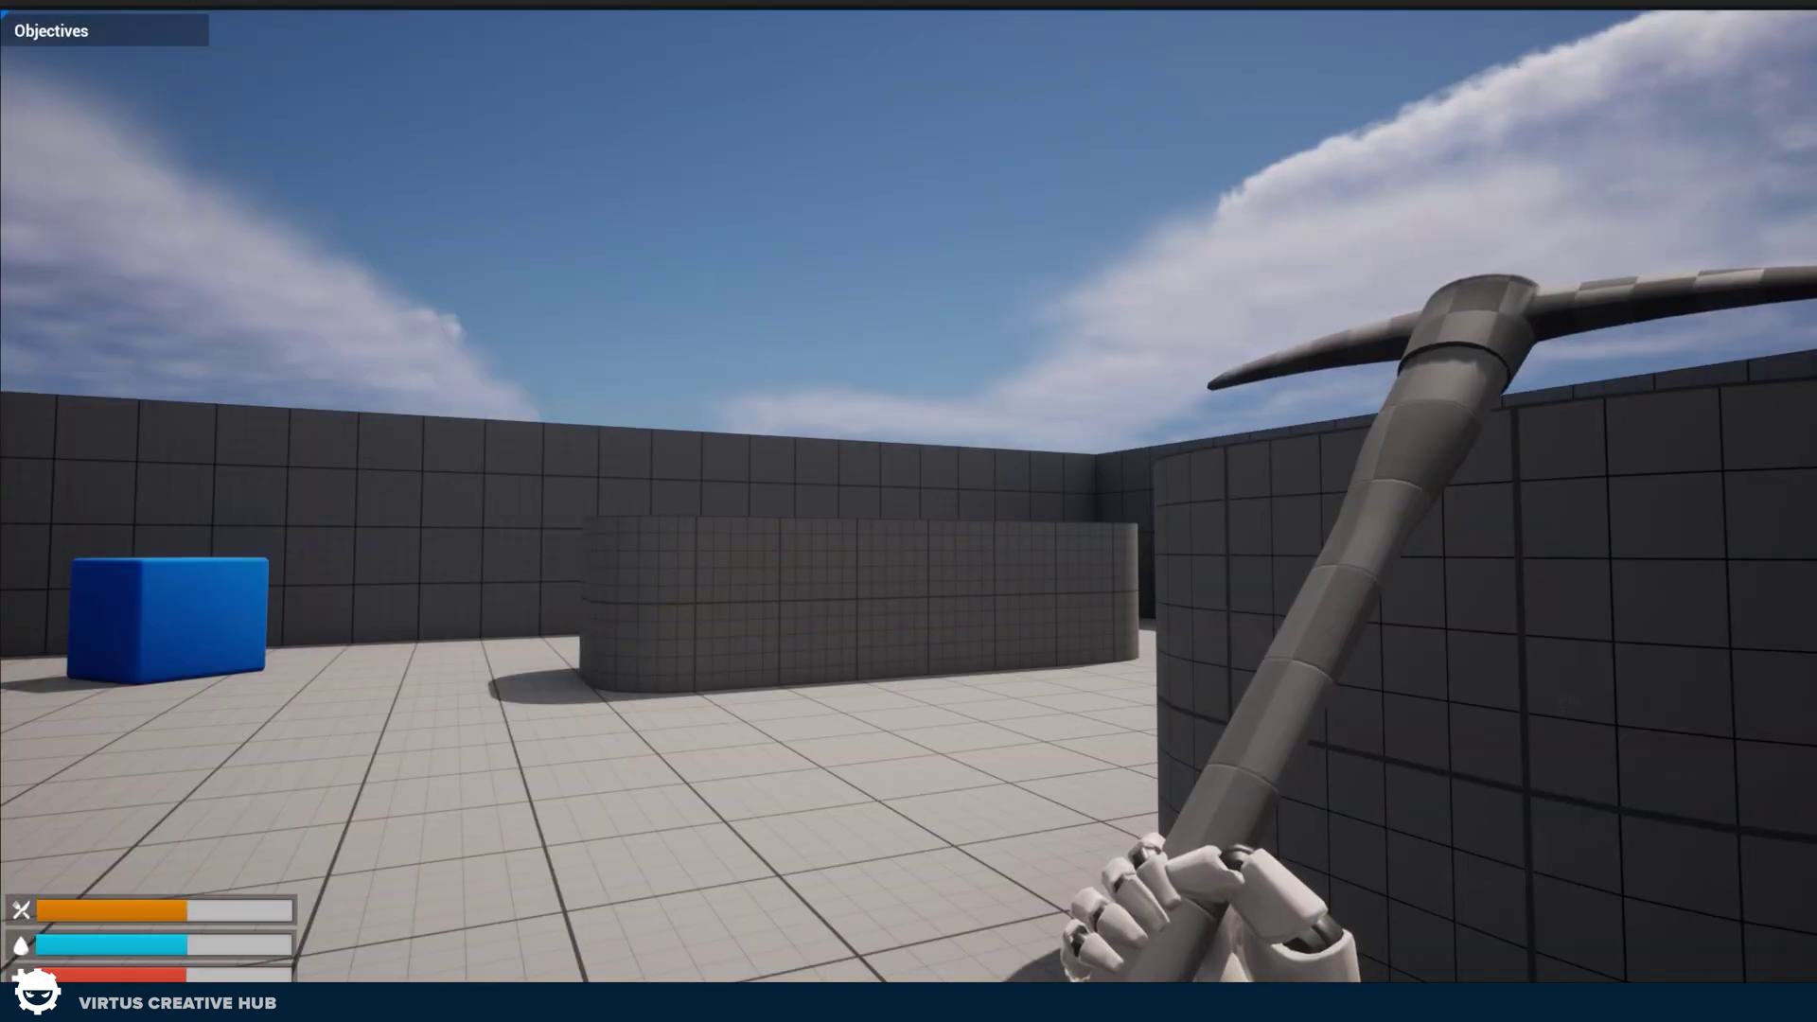
pyautogui.click(909, 511)
pyautogui.press('w')
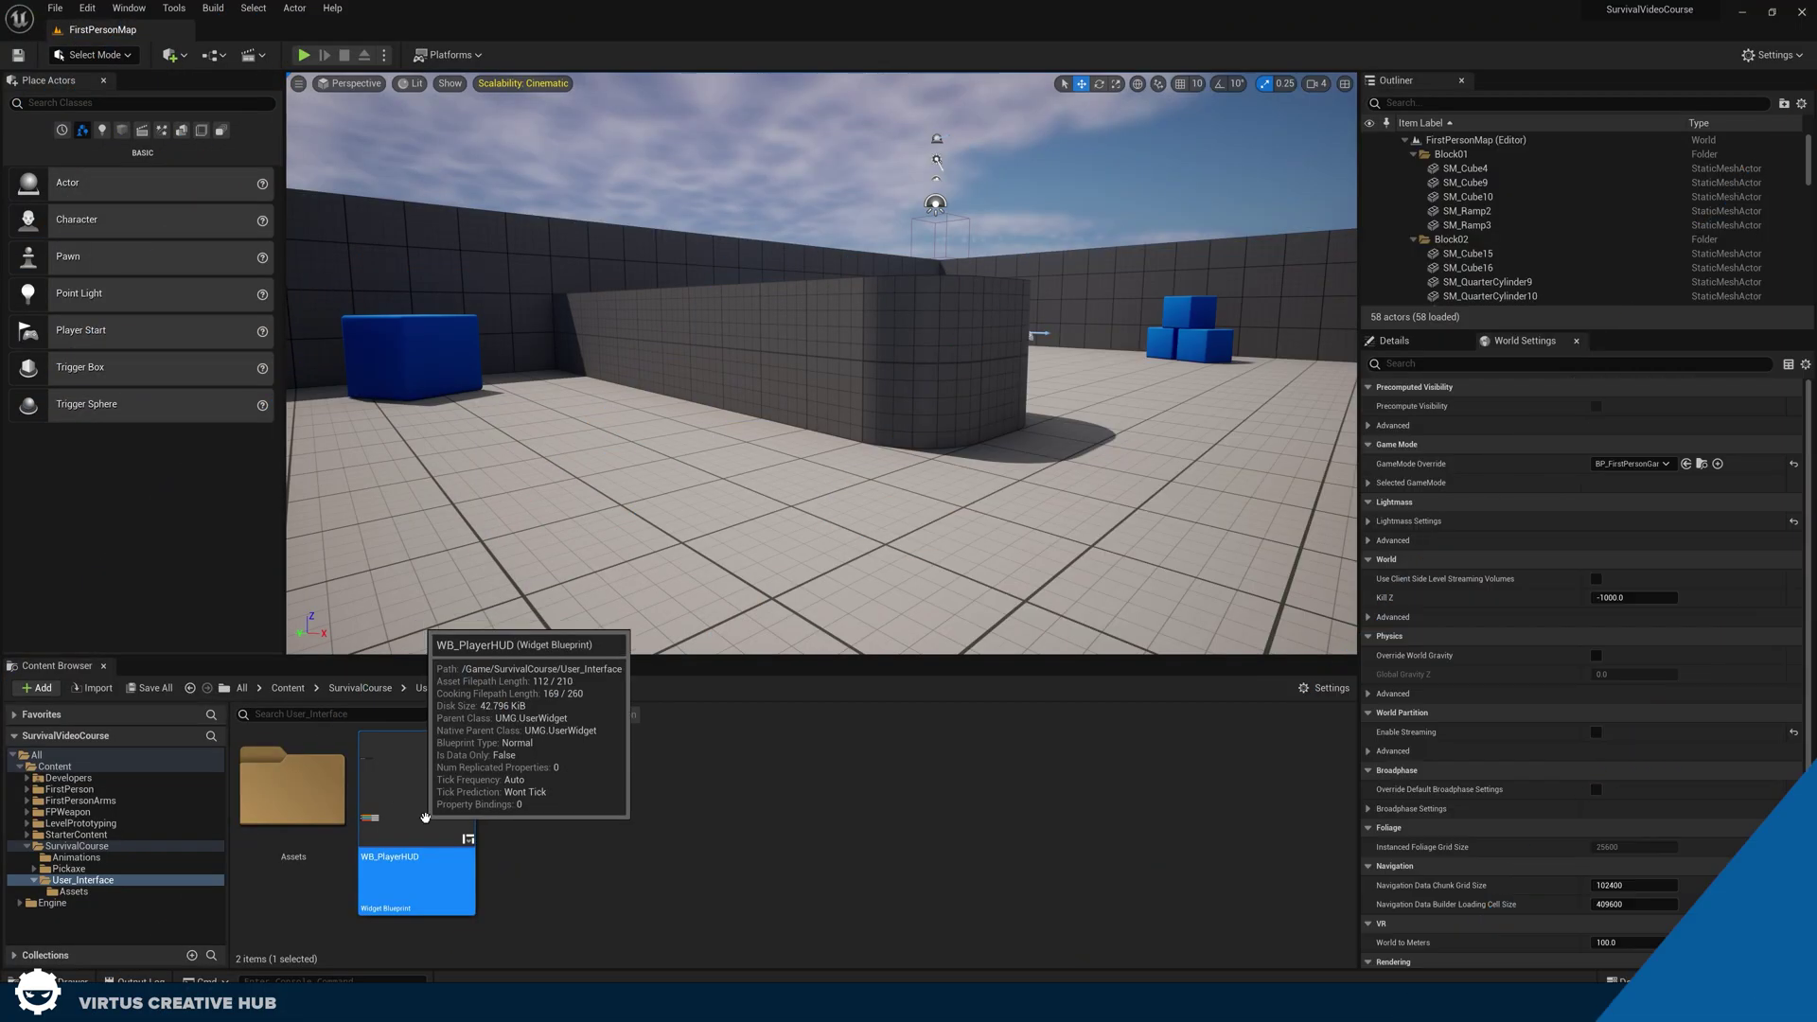
# Step: Open WB_PlayerHUD from the User_Interface folder and frame the three status bars closely
pyautogui.doubleClick(402, 791)
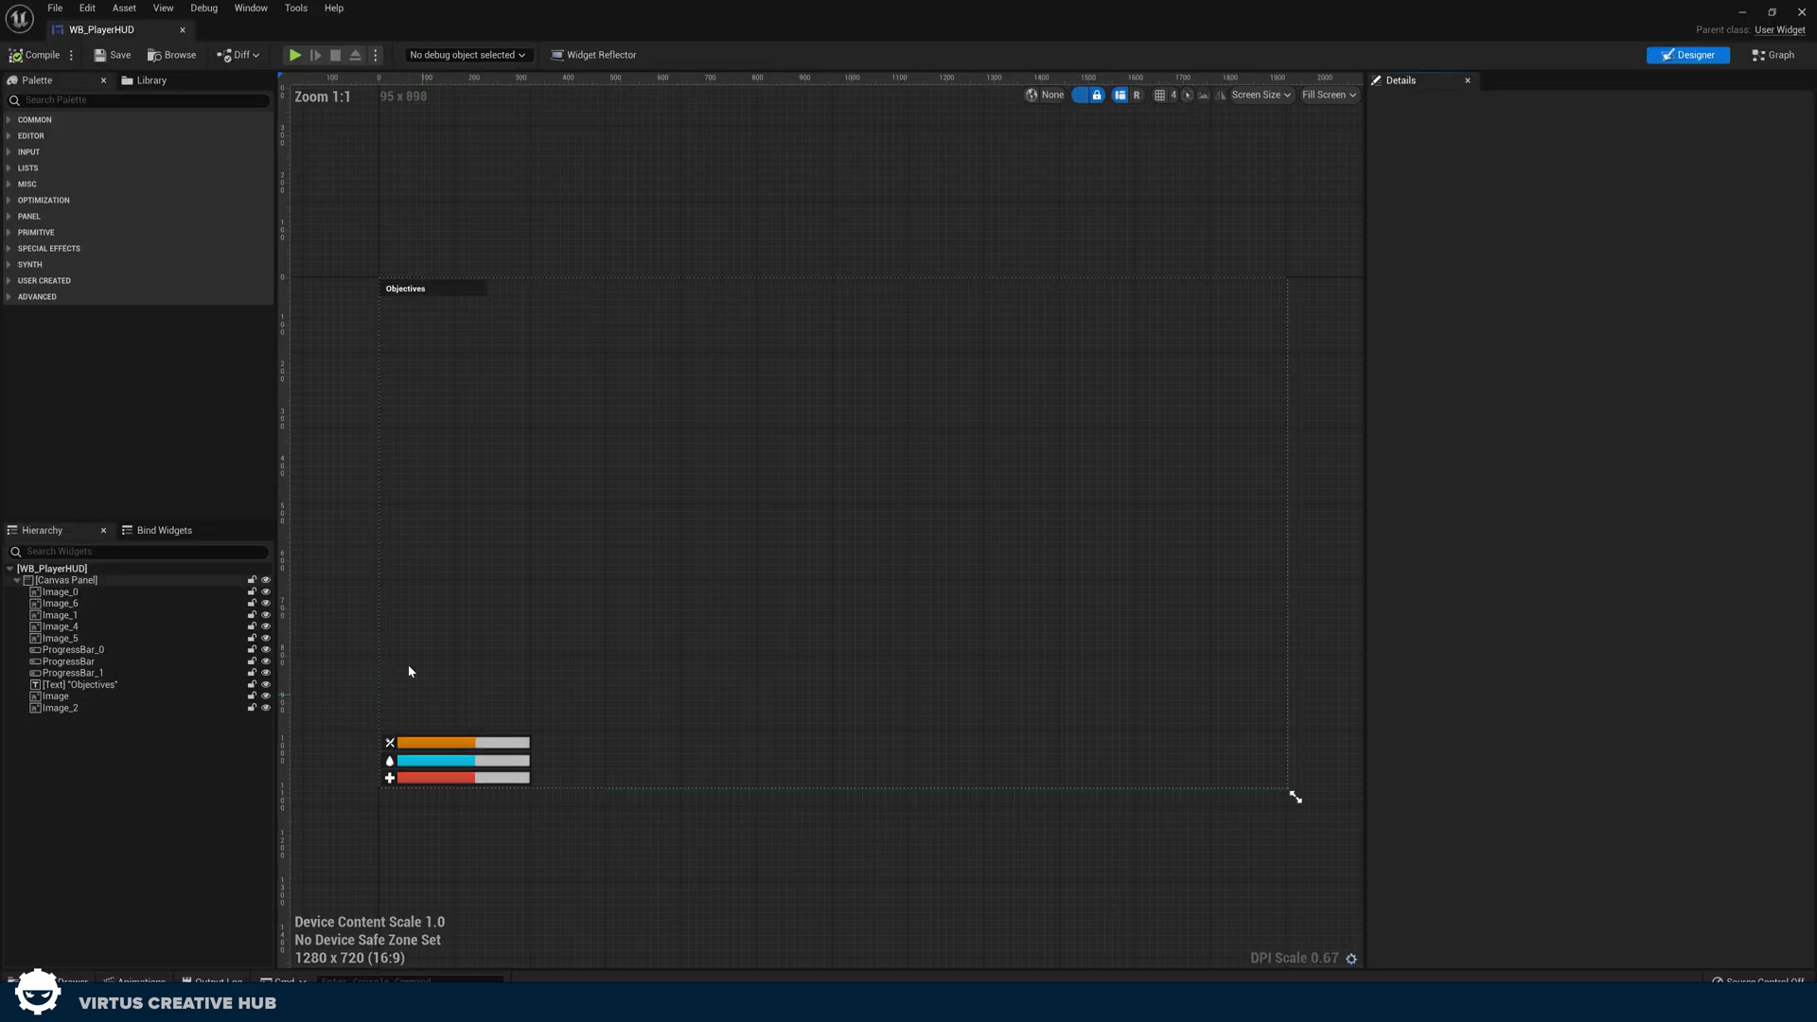
pyautogui.scroll(13, 454, 757)
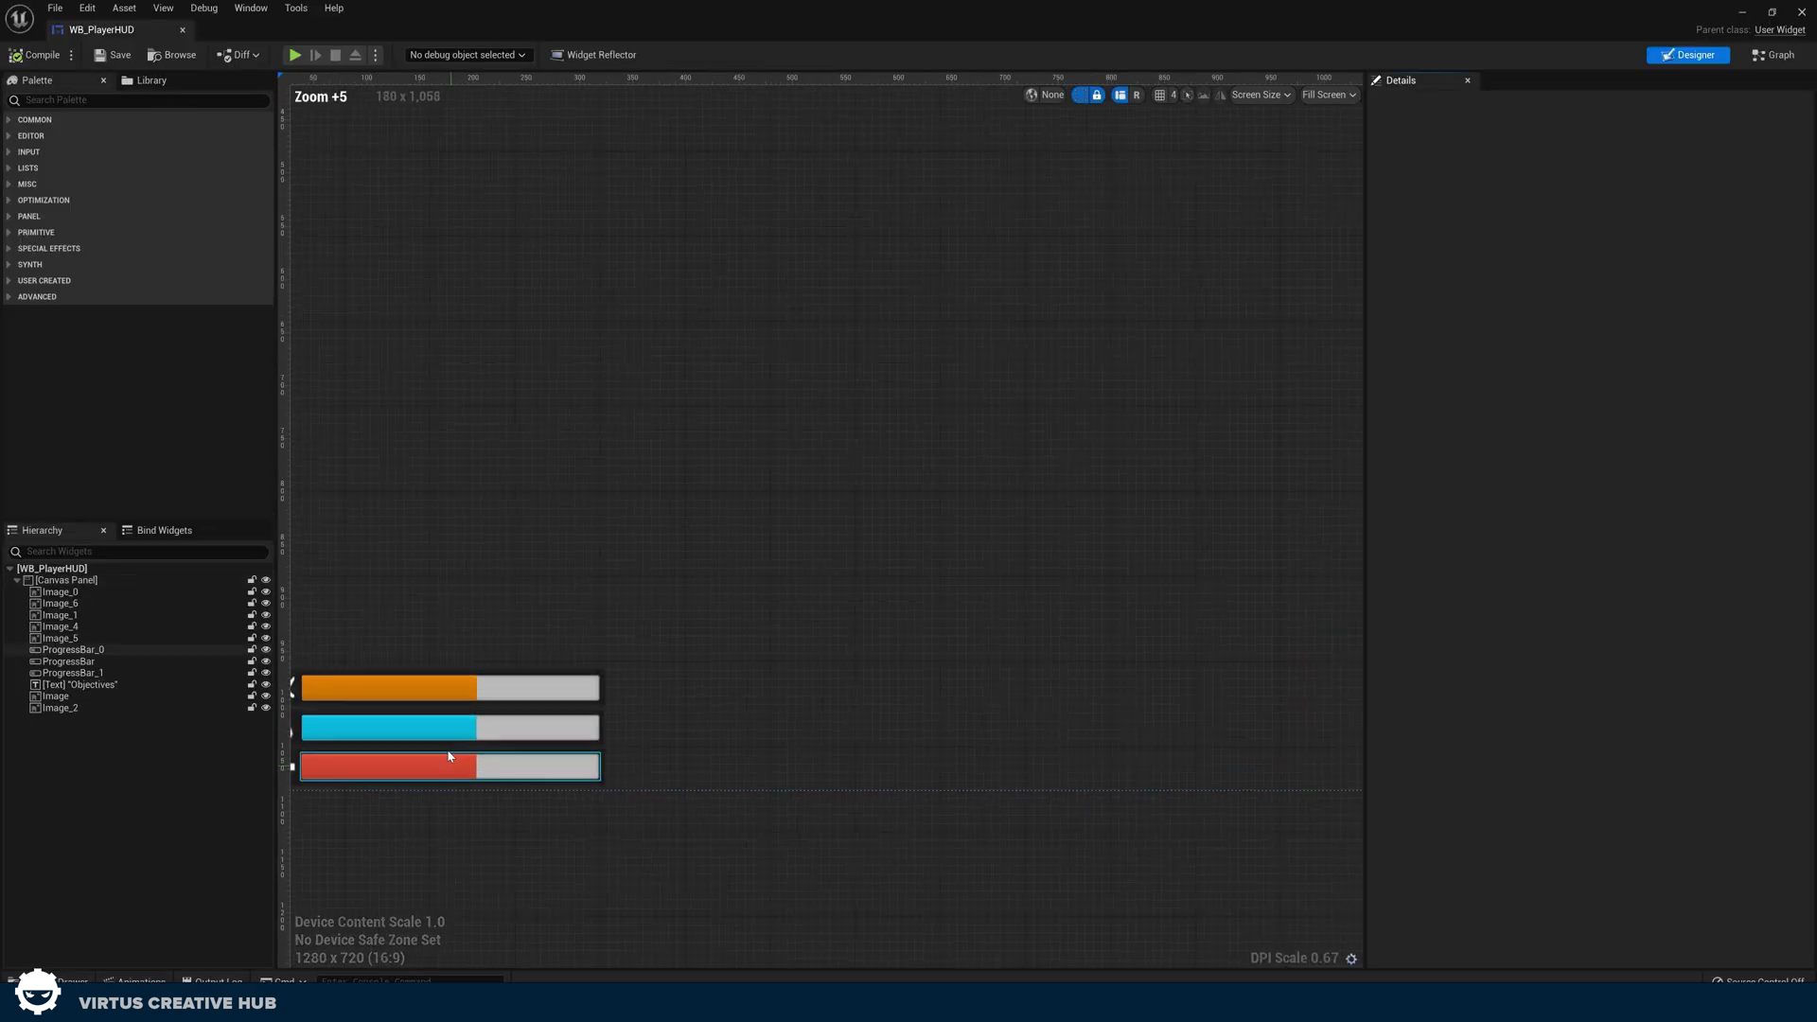
pyautogui.moveTo(724, 709); pyautogui.dragTo(732, 698, button='right')
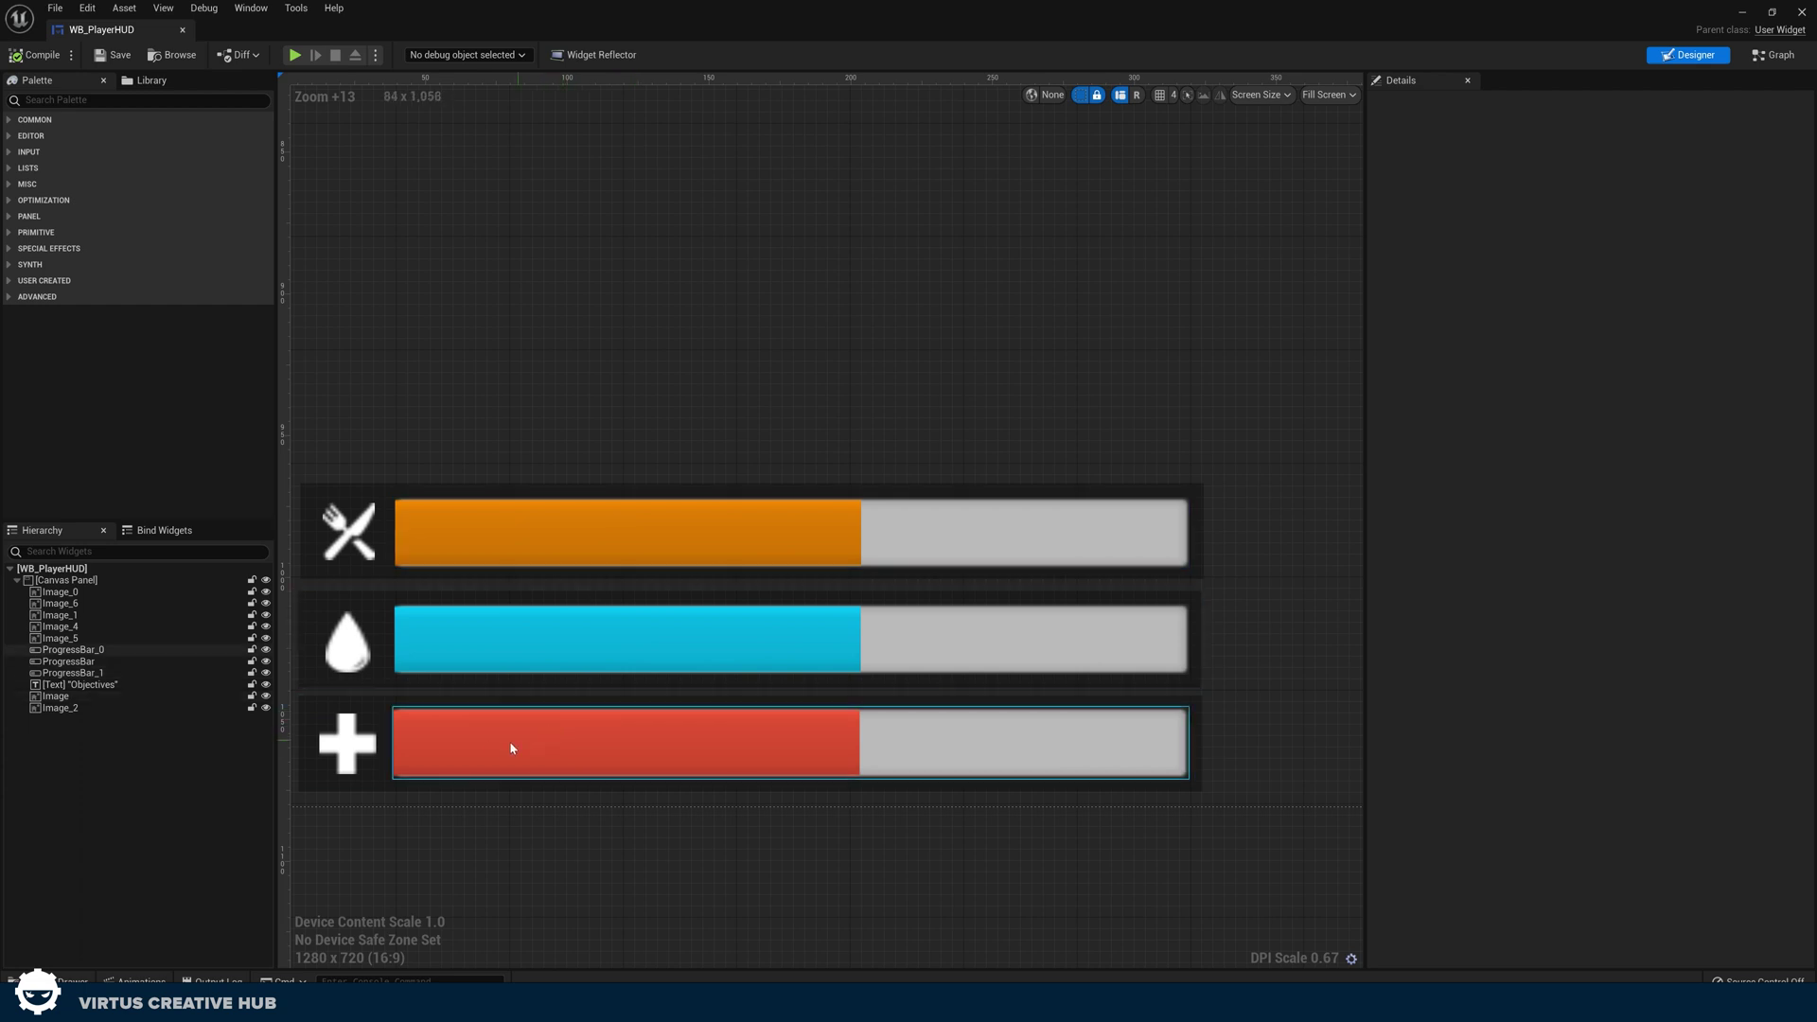
# Step: Assign the BarEmpty texture to the background image in the style of the red health progress bar
pyautogui.click(483, 748)
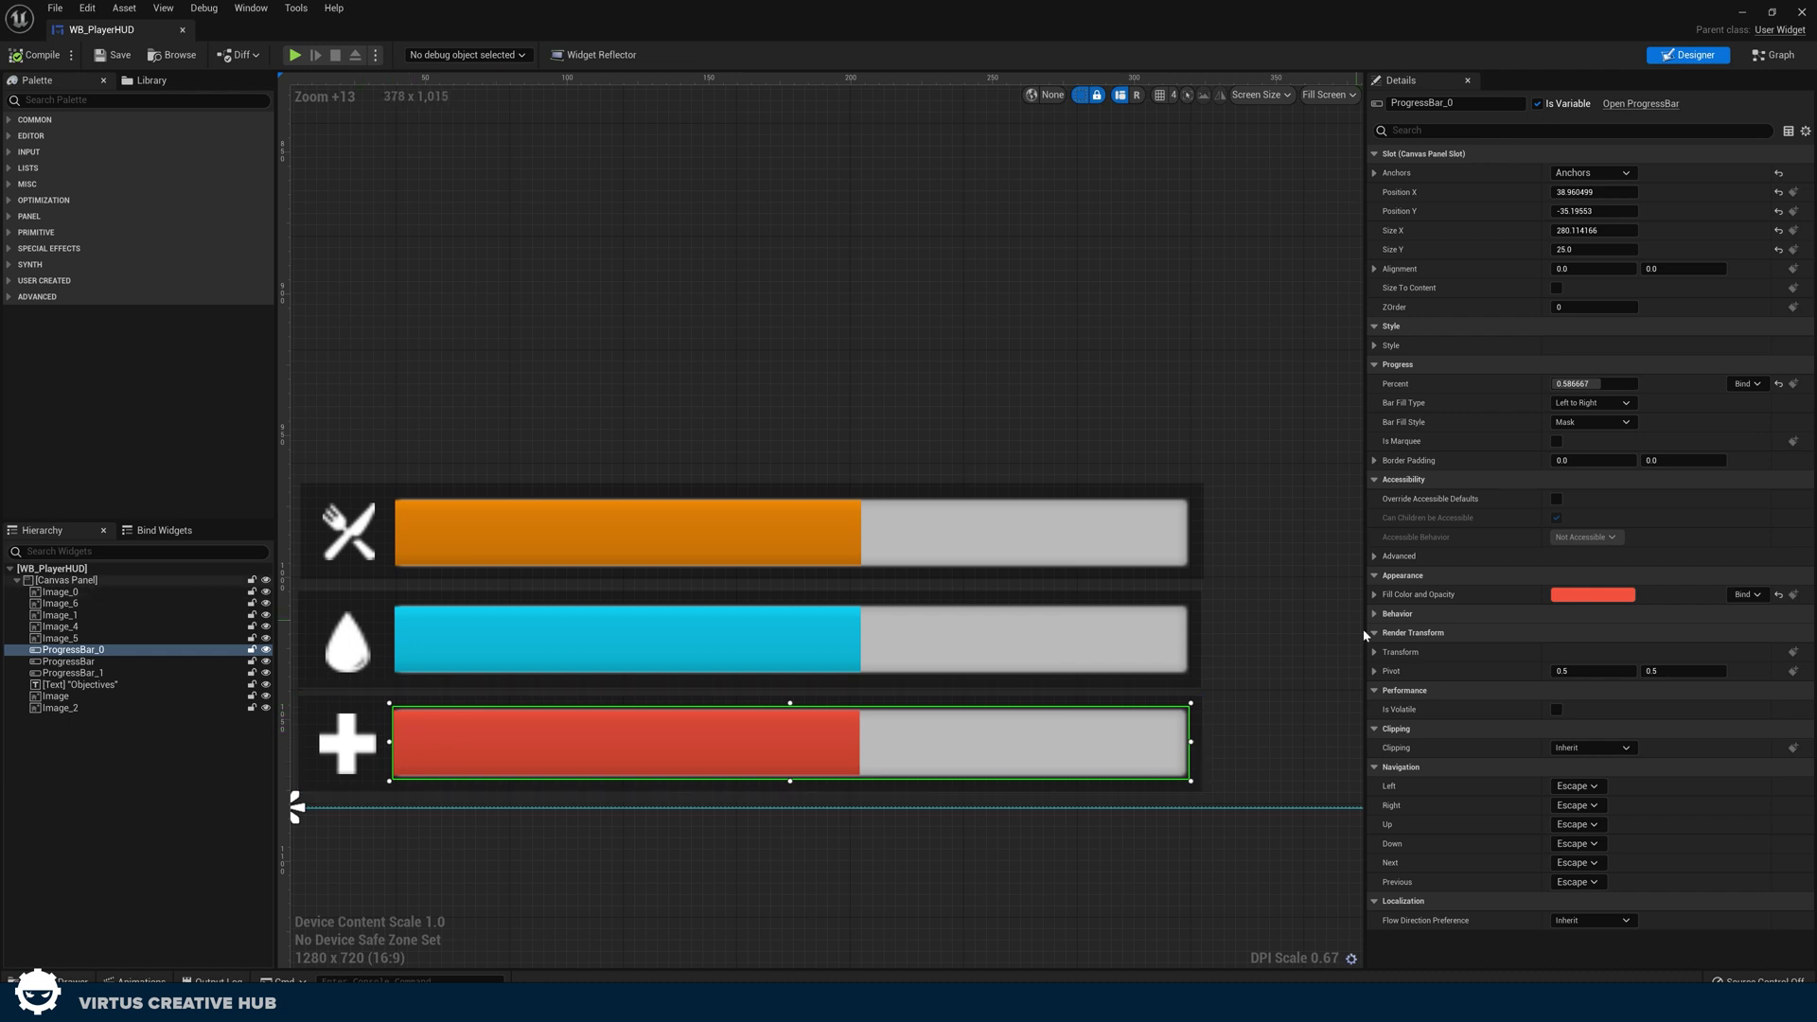
pyautogui.click(1375, 346)
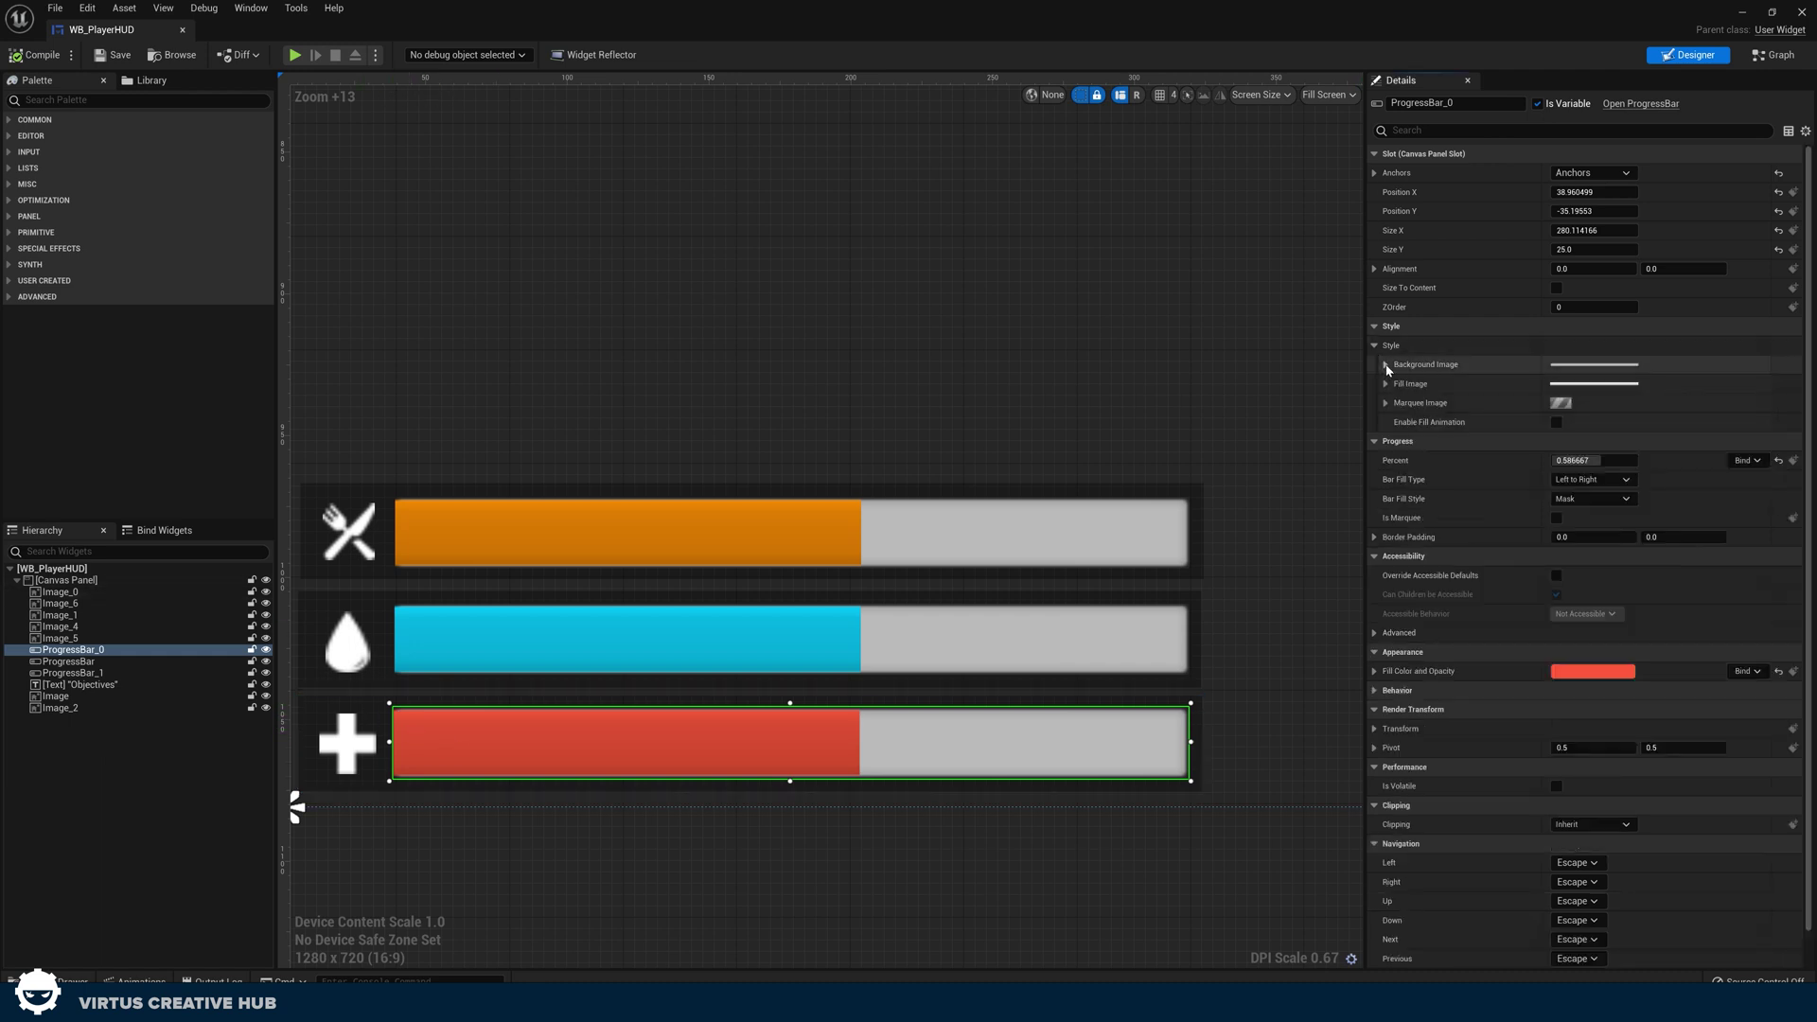
pyautogui.click(1386, 365)
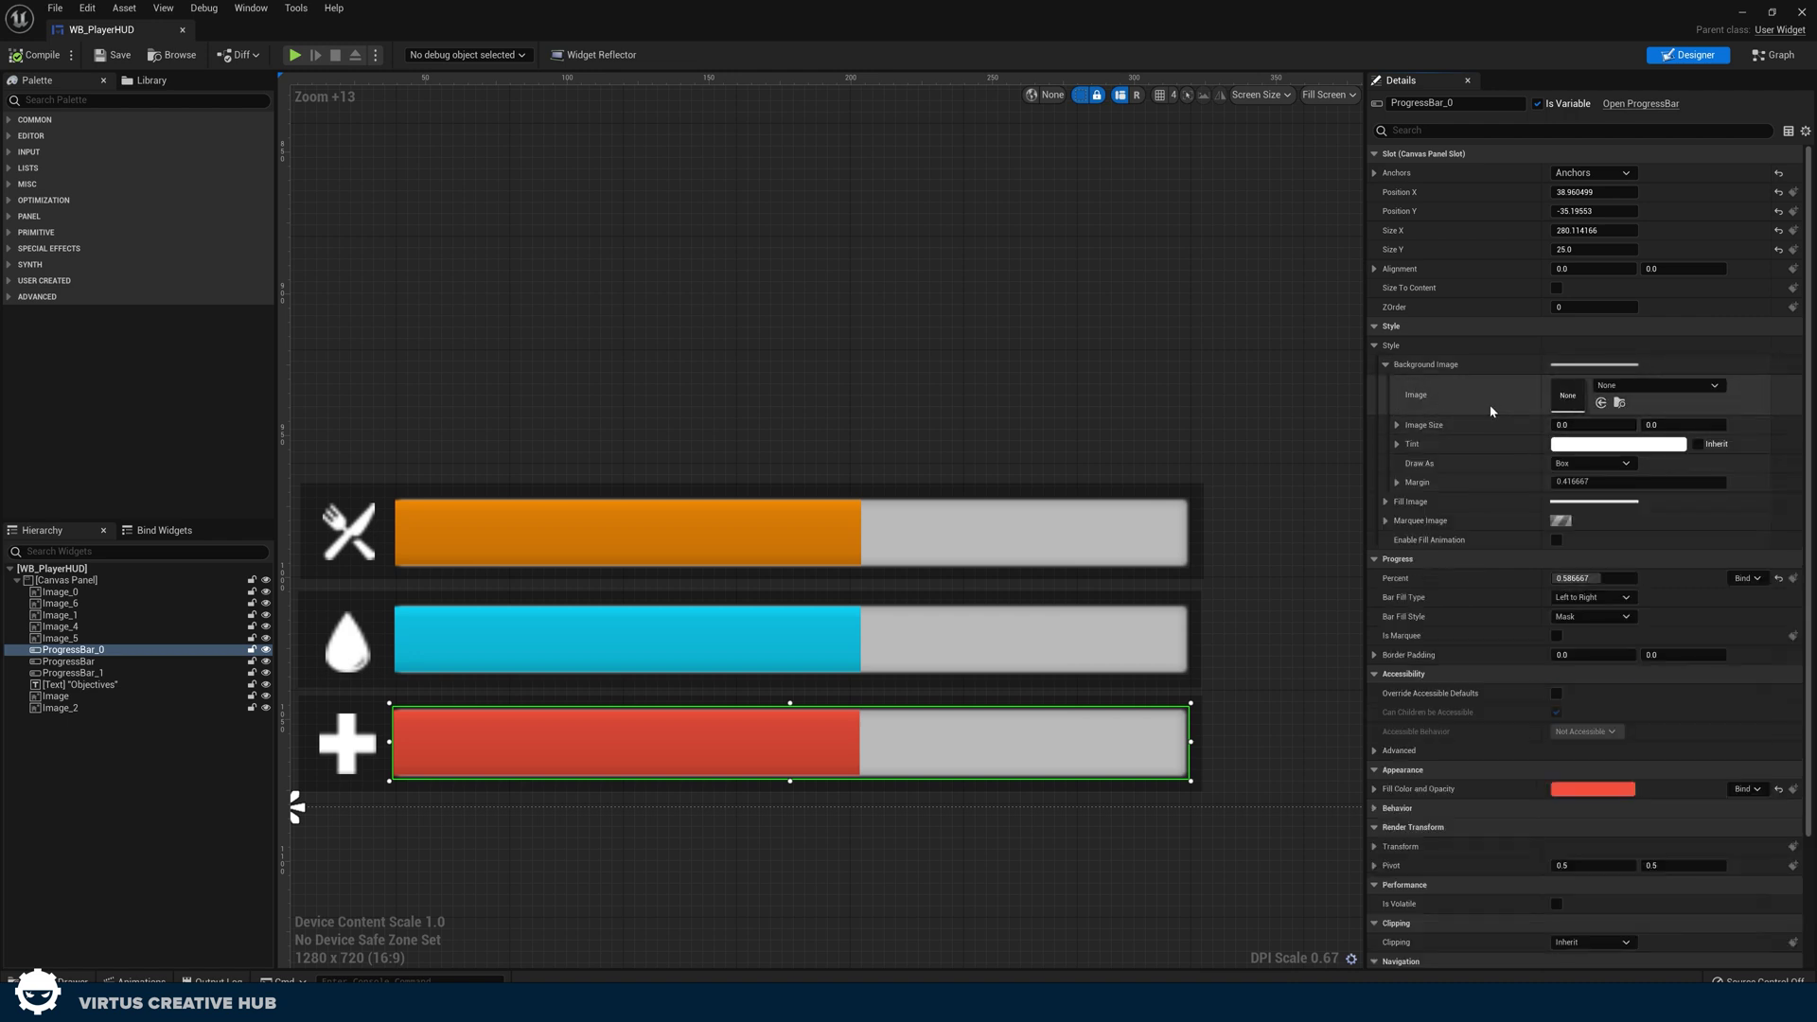
pyautogui.click(1654, 386)
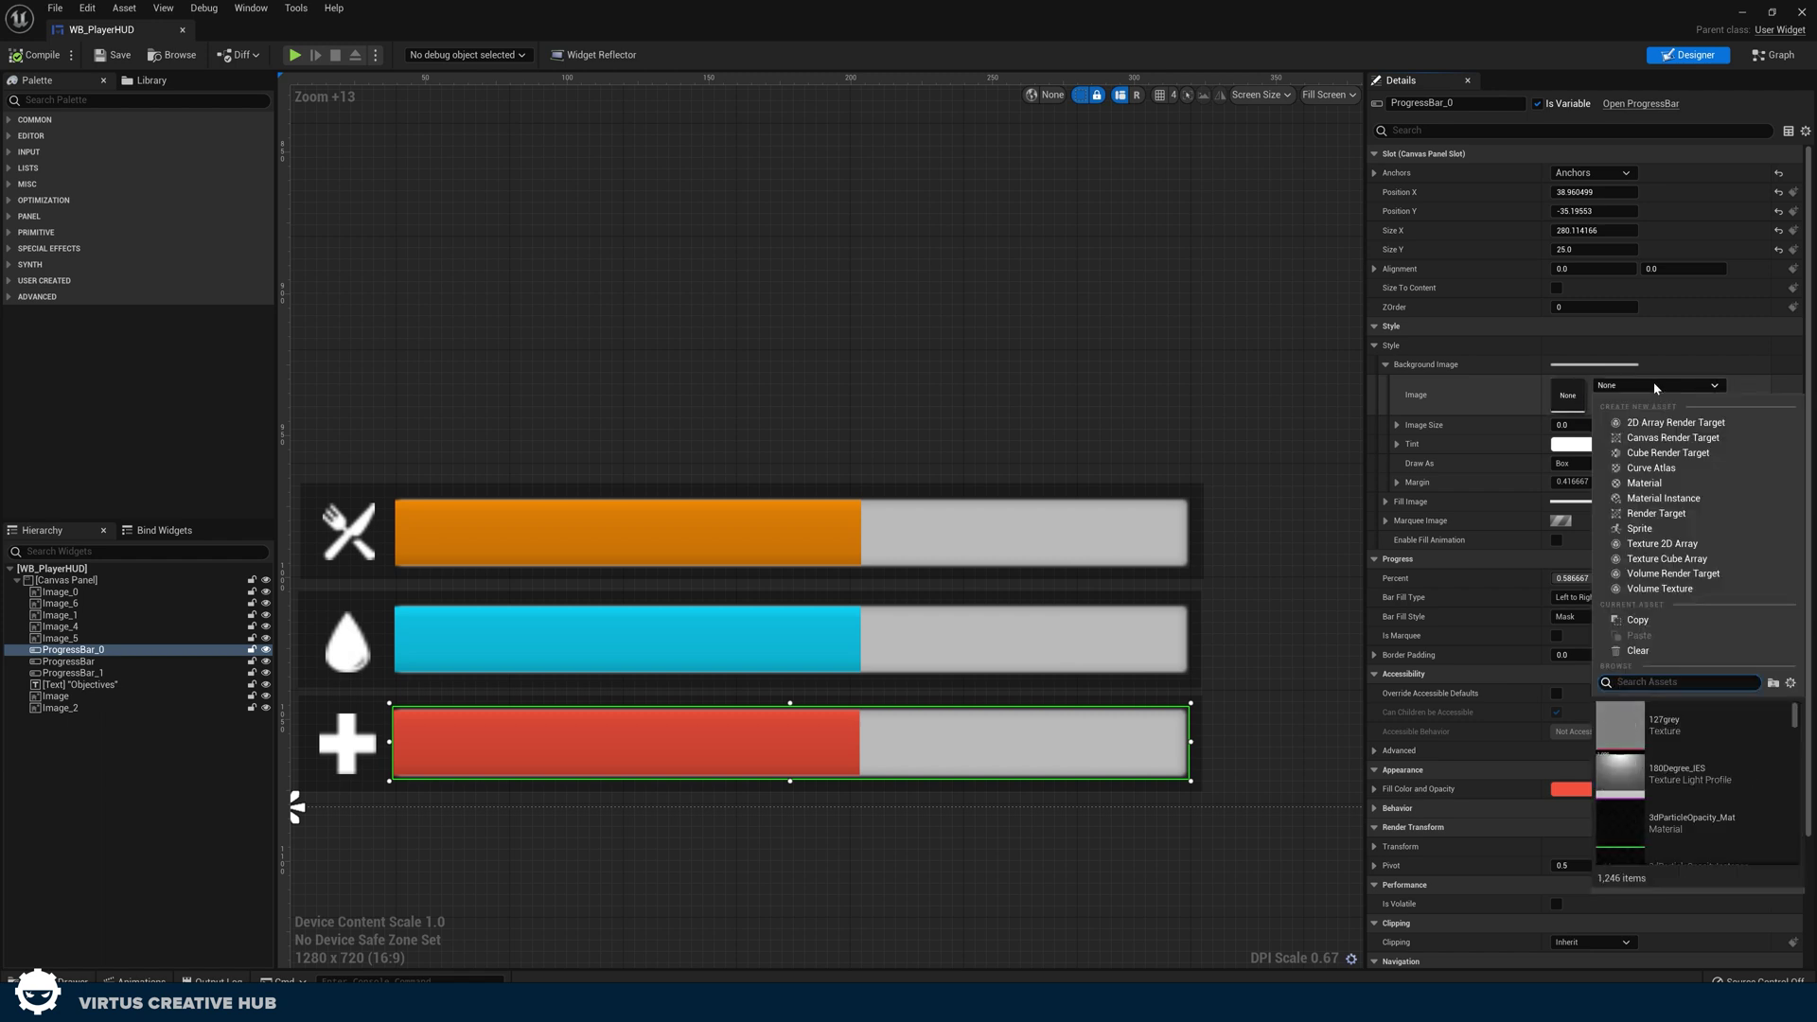
pyautogui.write('bar')
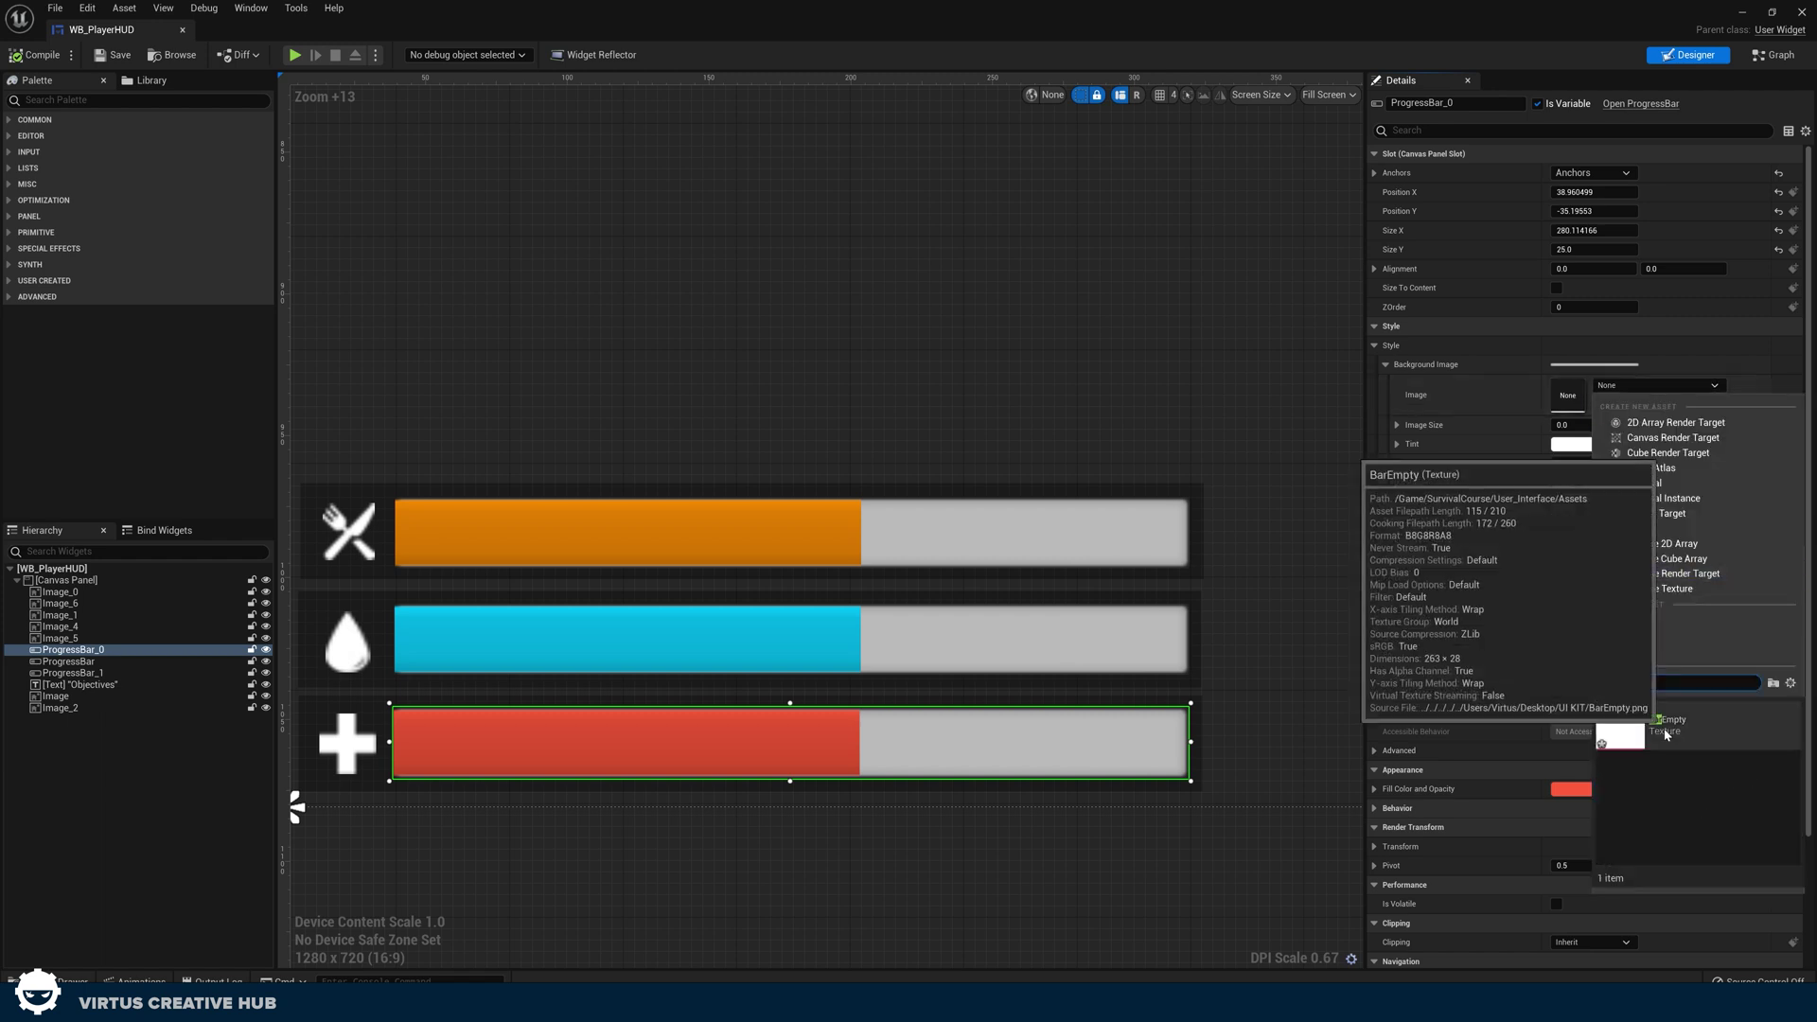
pyautogui.click(1656, 719)
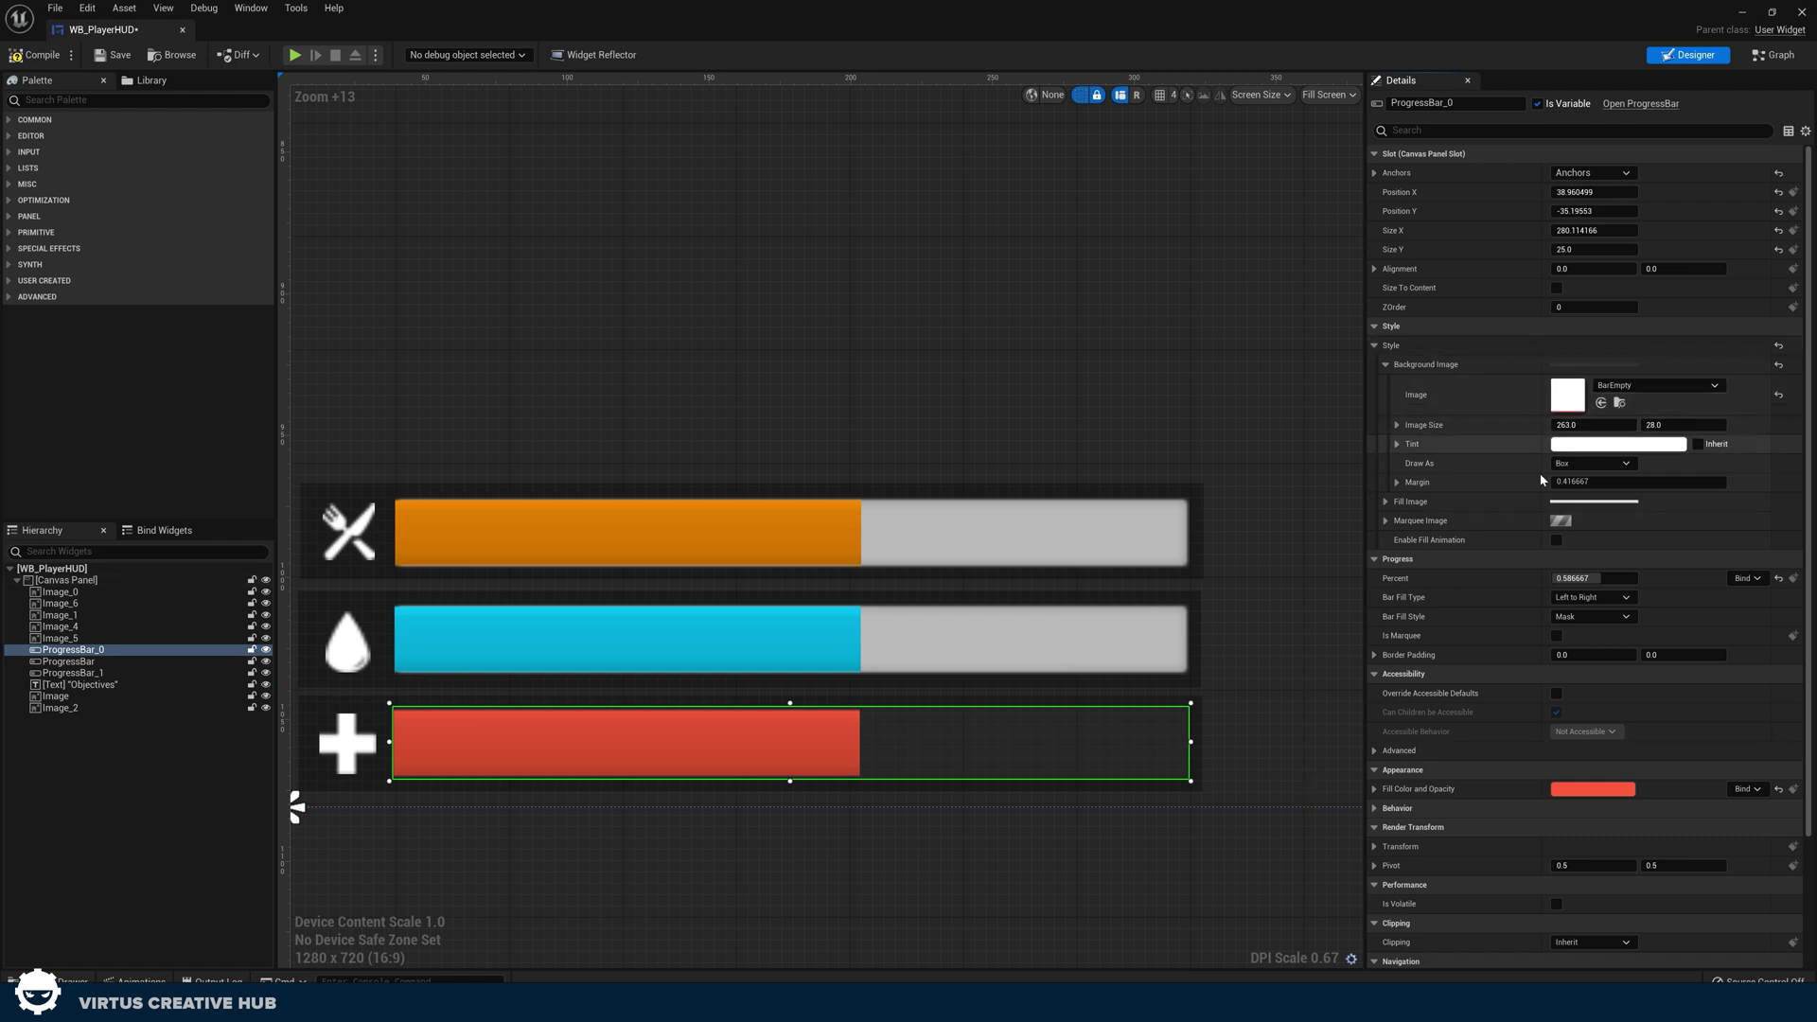
pyautogui.click(1289, 710)
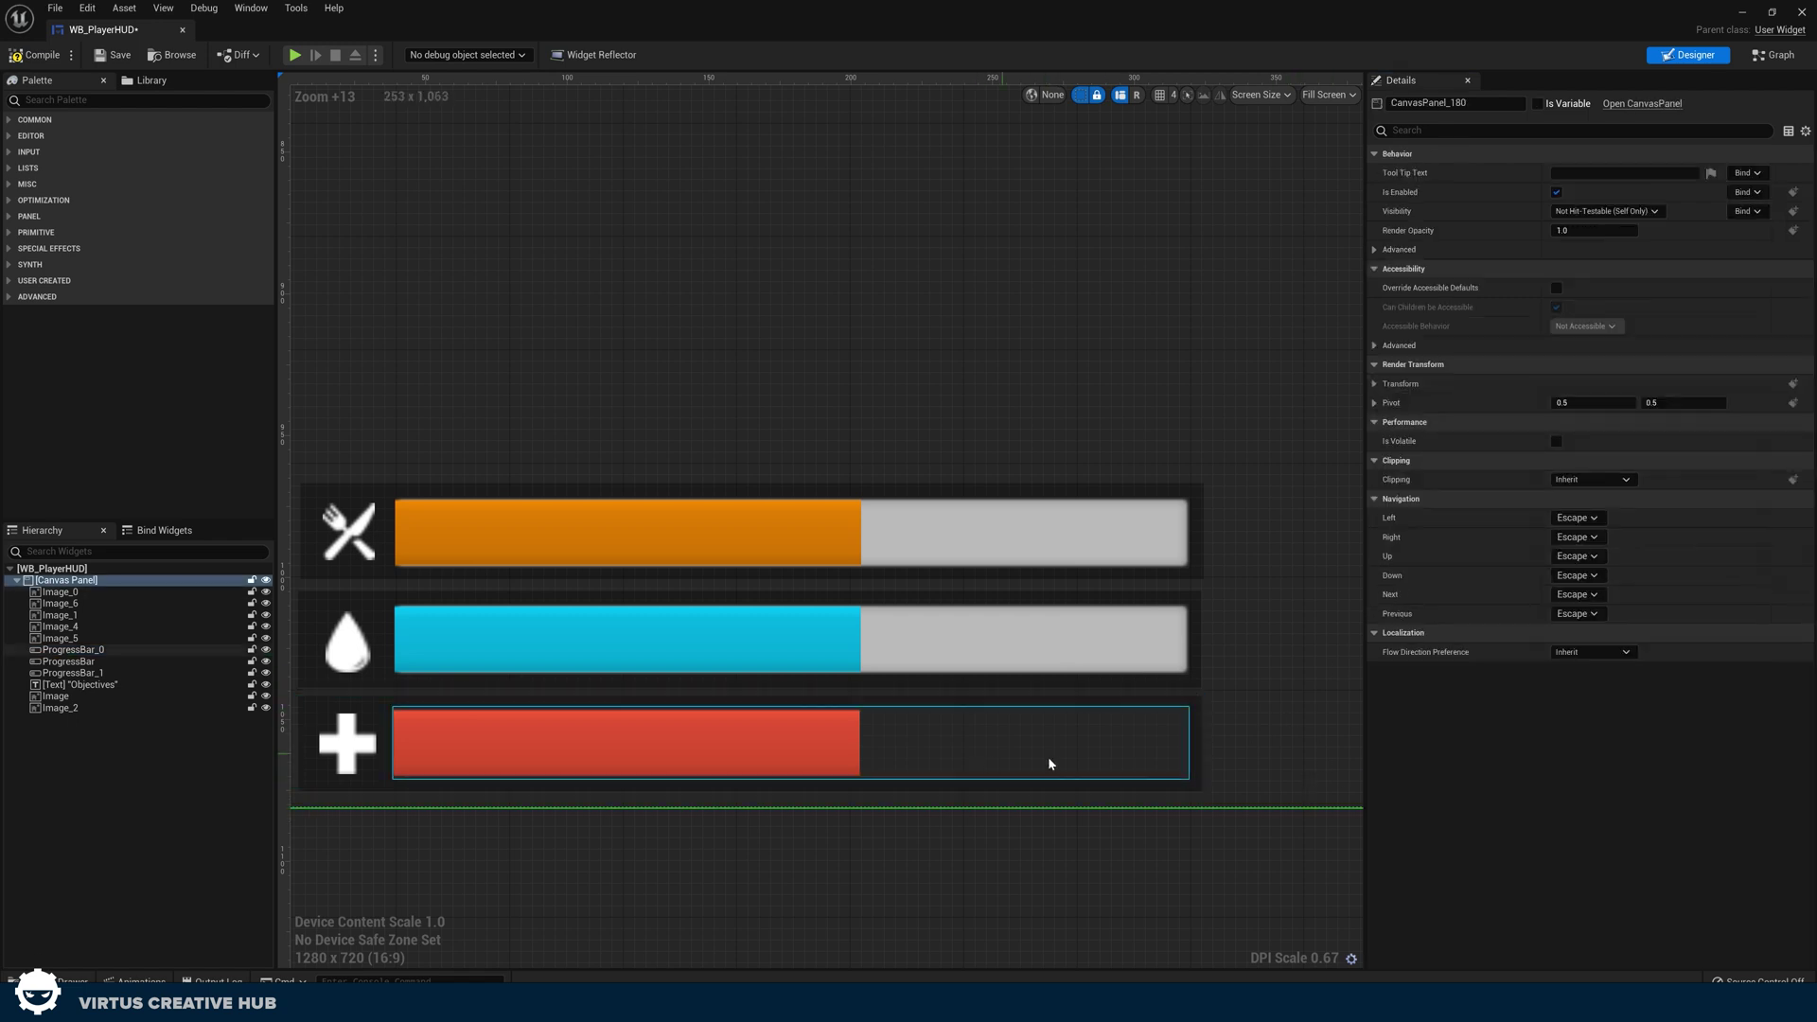
# Step: Set the red health bar's background image to draw as Image
pyautogui.click(1020, 763)
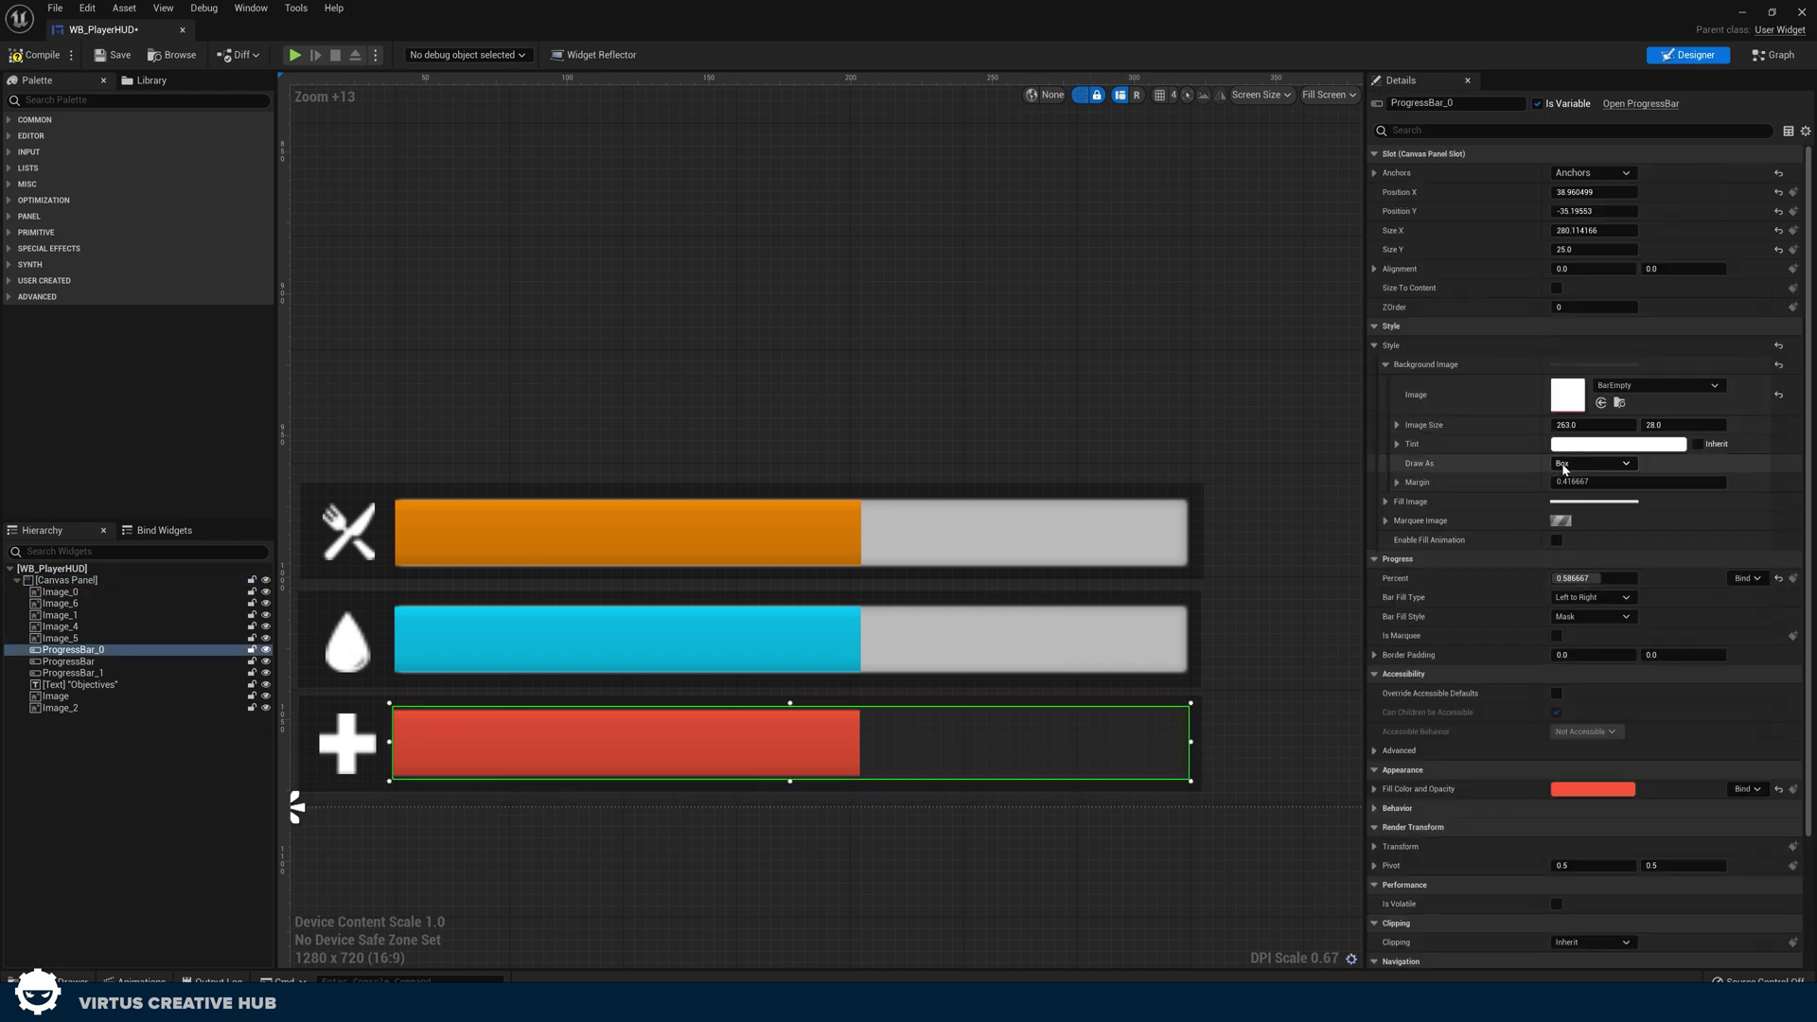
pyautogui.click(1590, 463)
pyautogui.click(1567, 517)
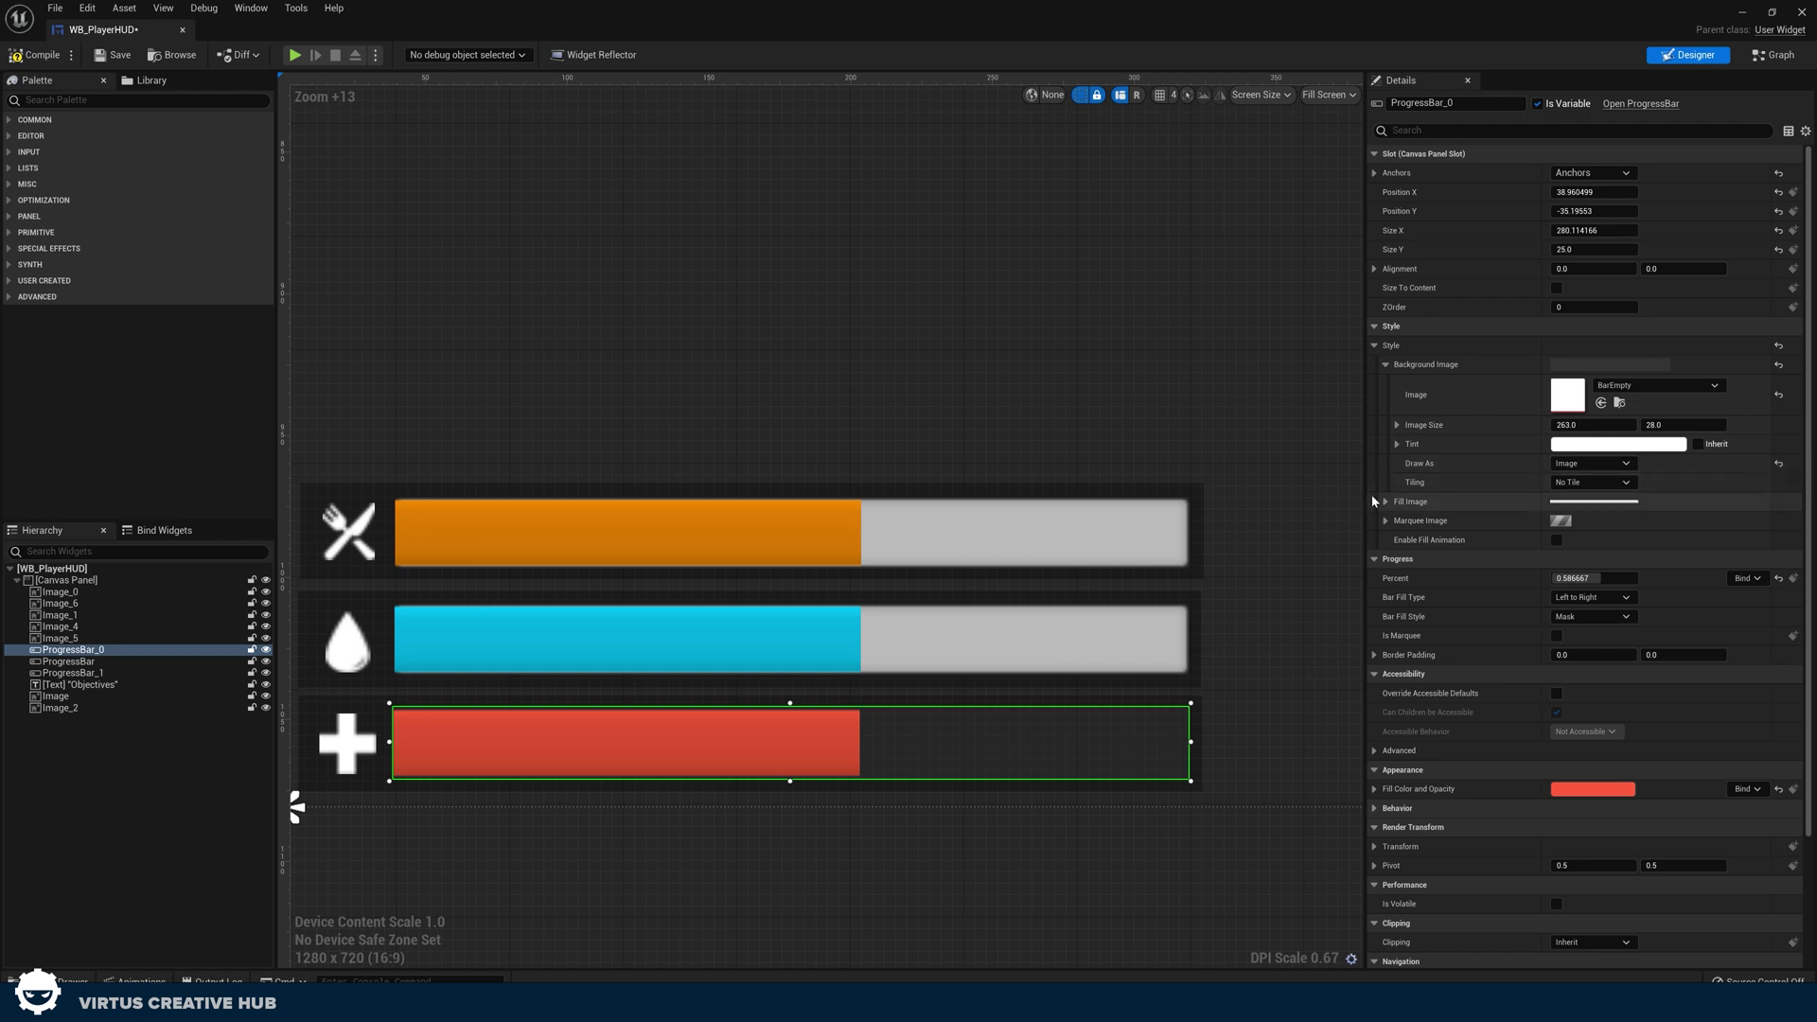
pyautogui.click(1249, 700)
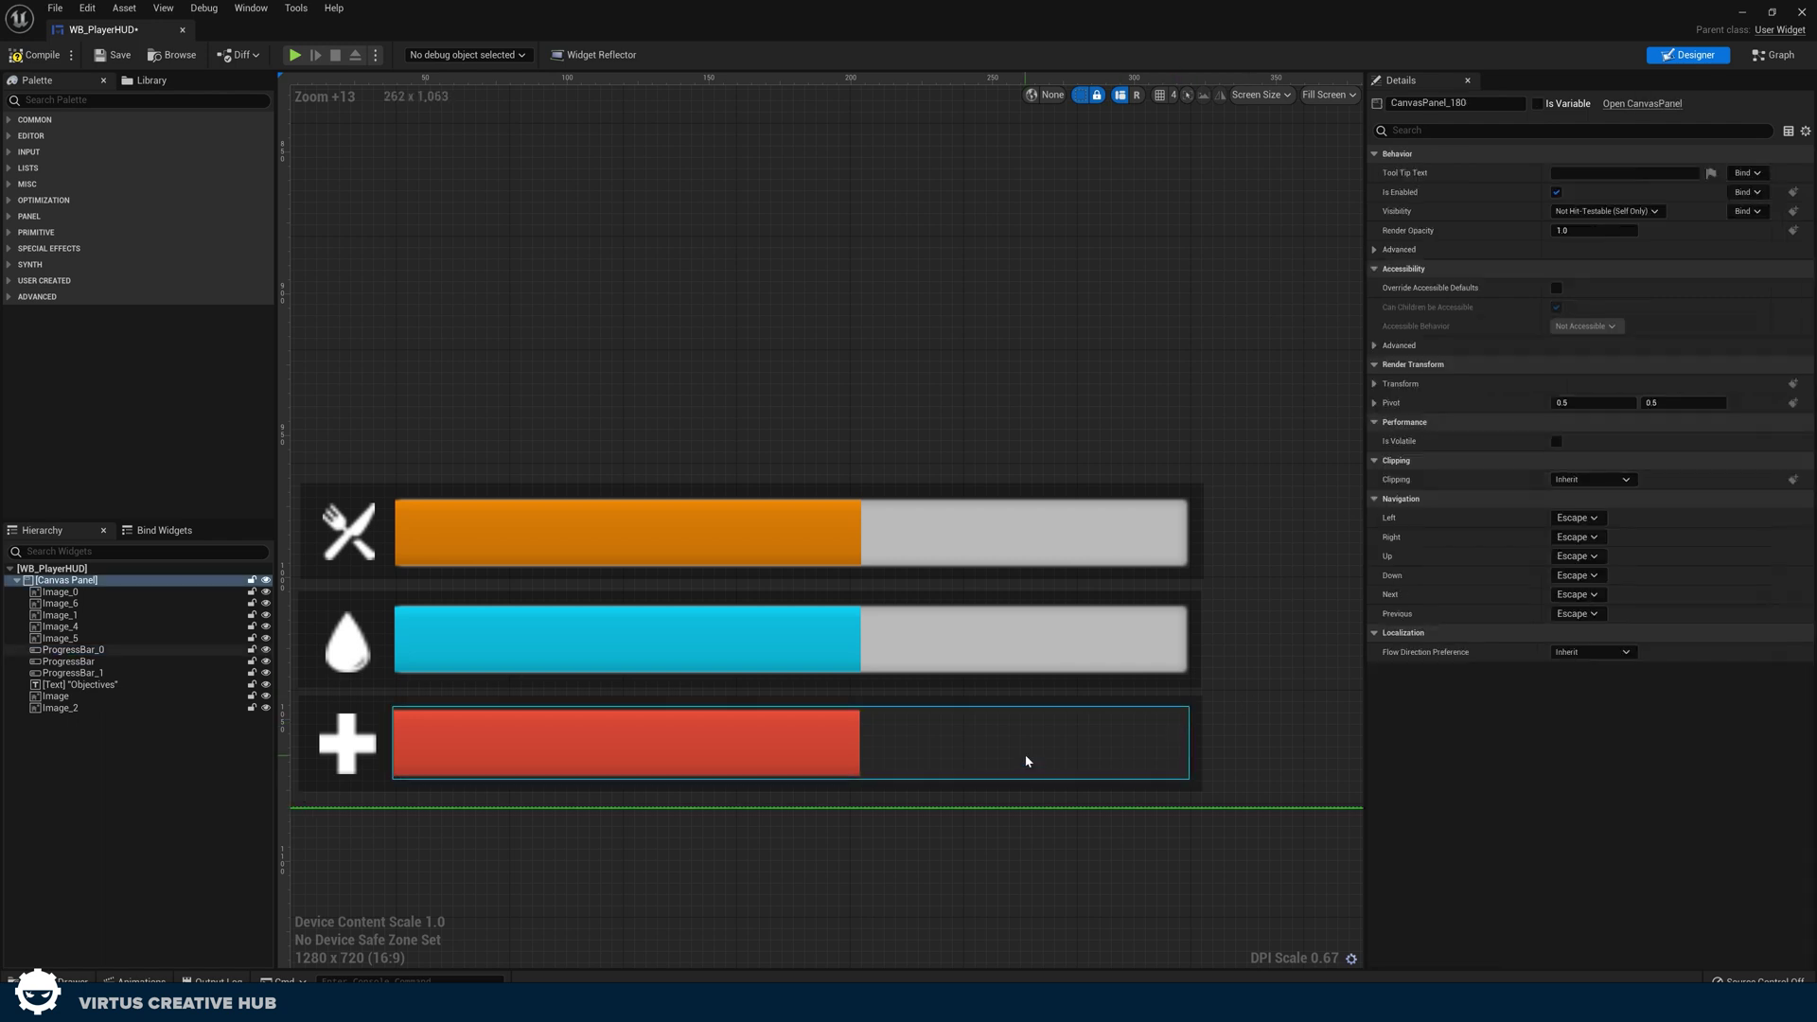
# Step: Give the blue thirst bar's background image the BarEmpty texture and set it to draw as Image
pyautogui.click(900, 633)
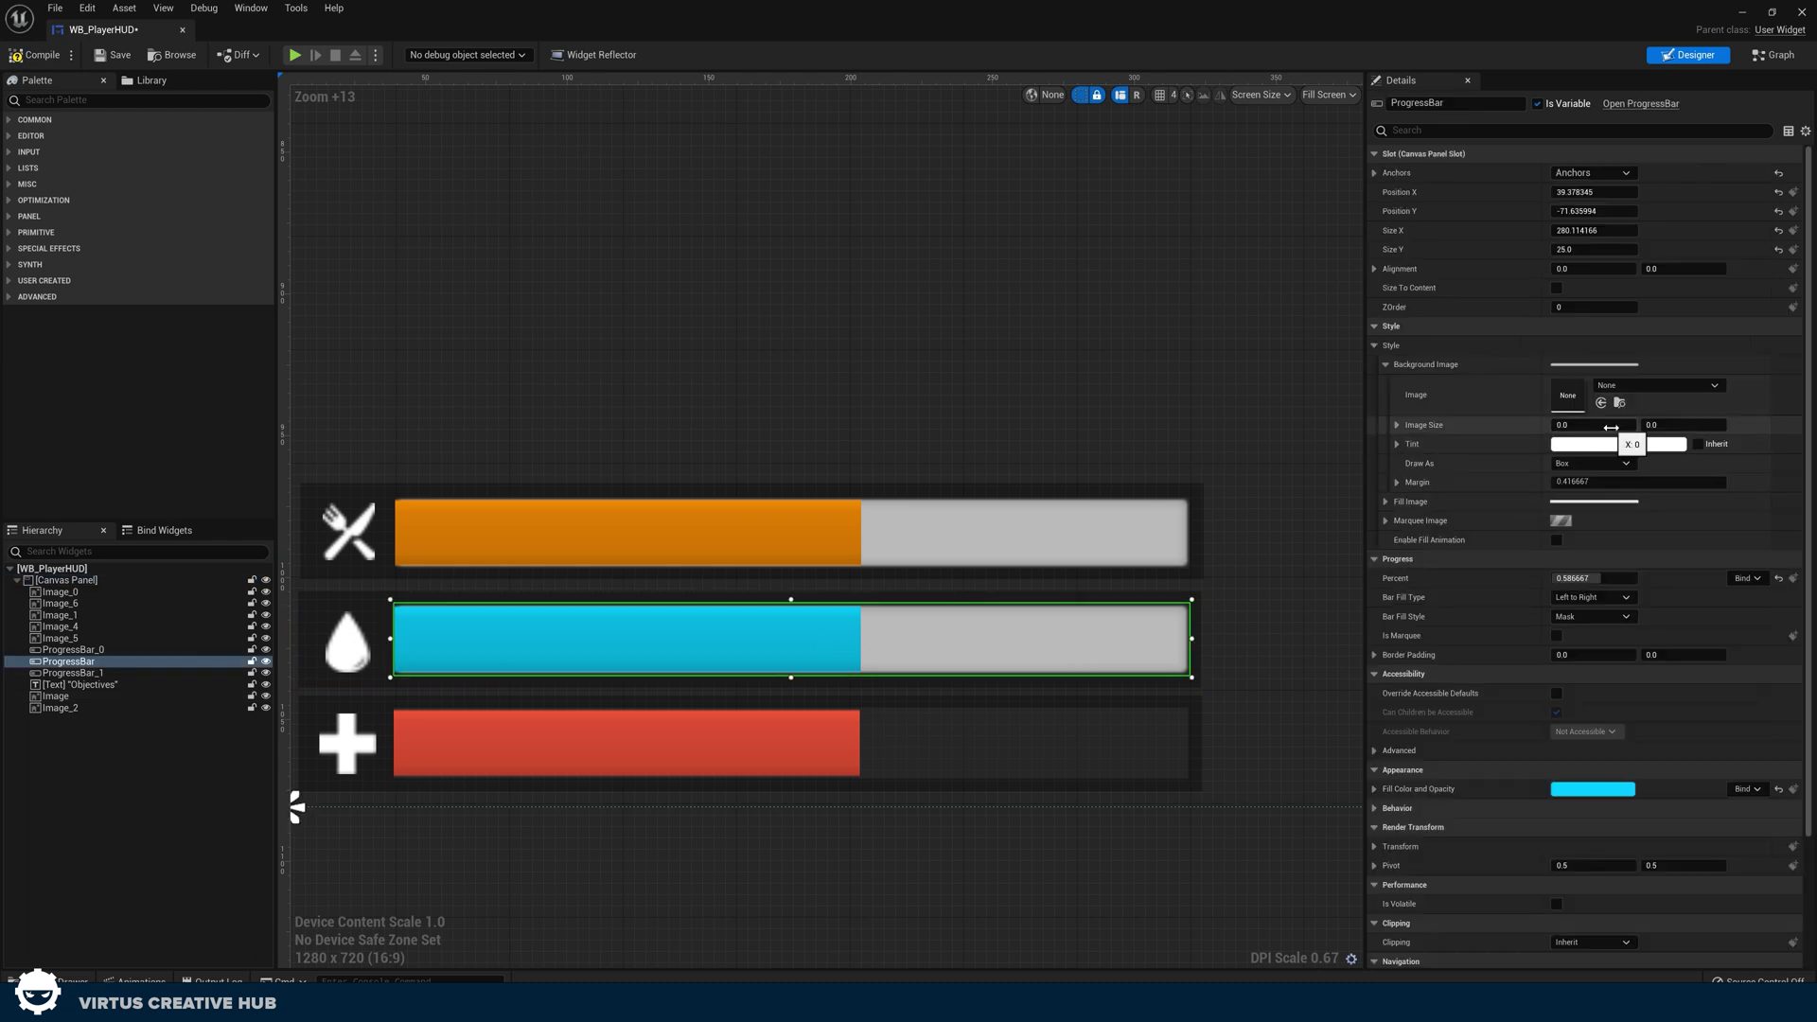
pyautogui.click(1629, 387)
pyautogui.write('b')
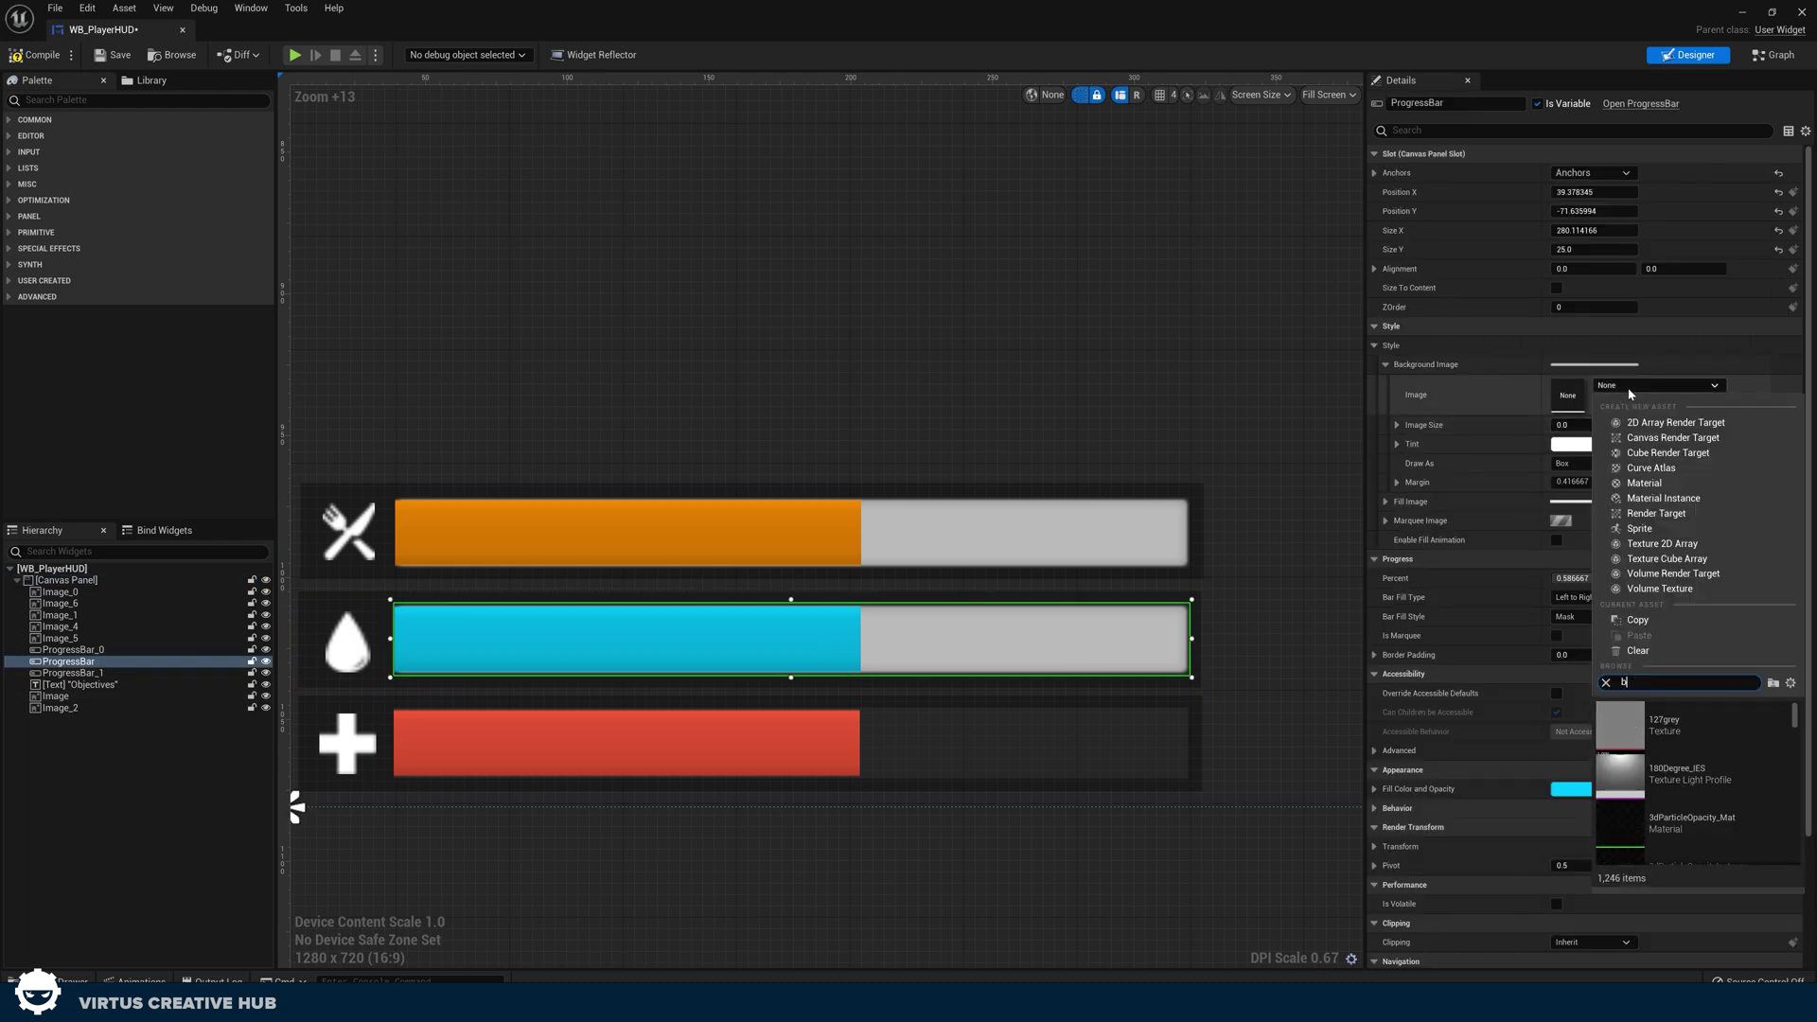
pyautogui.write('arempty')
pyautogui.click(1656, 724)
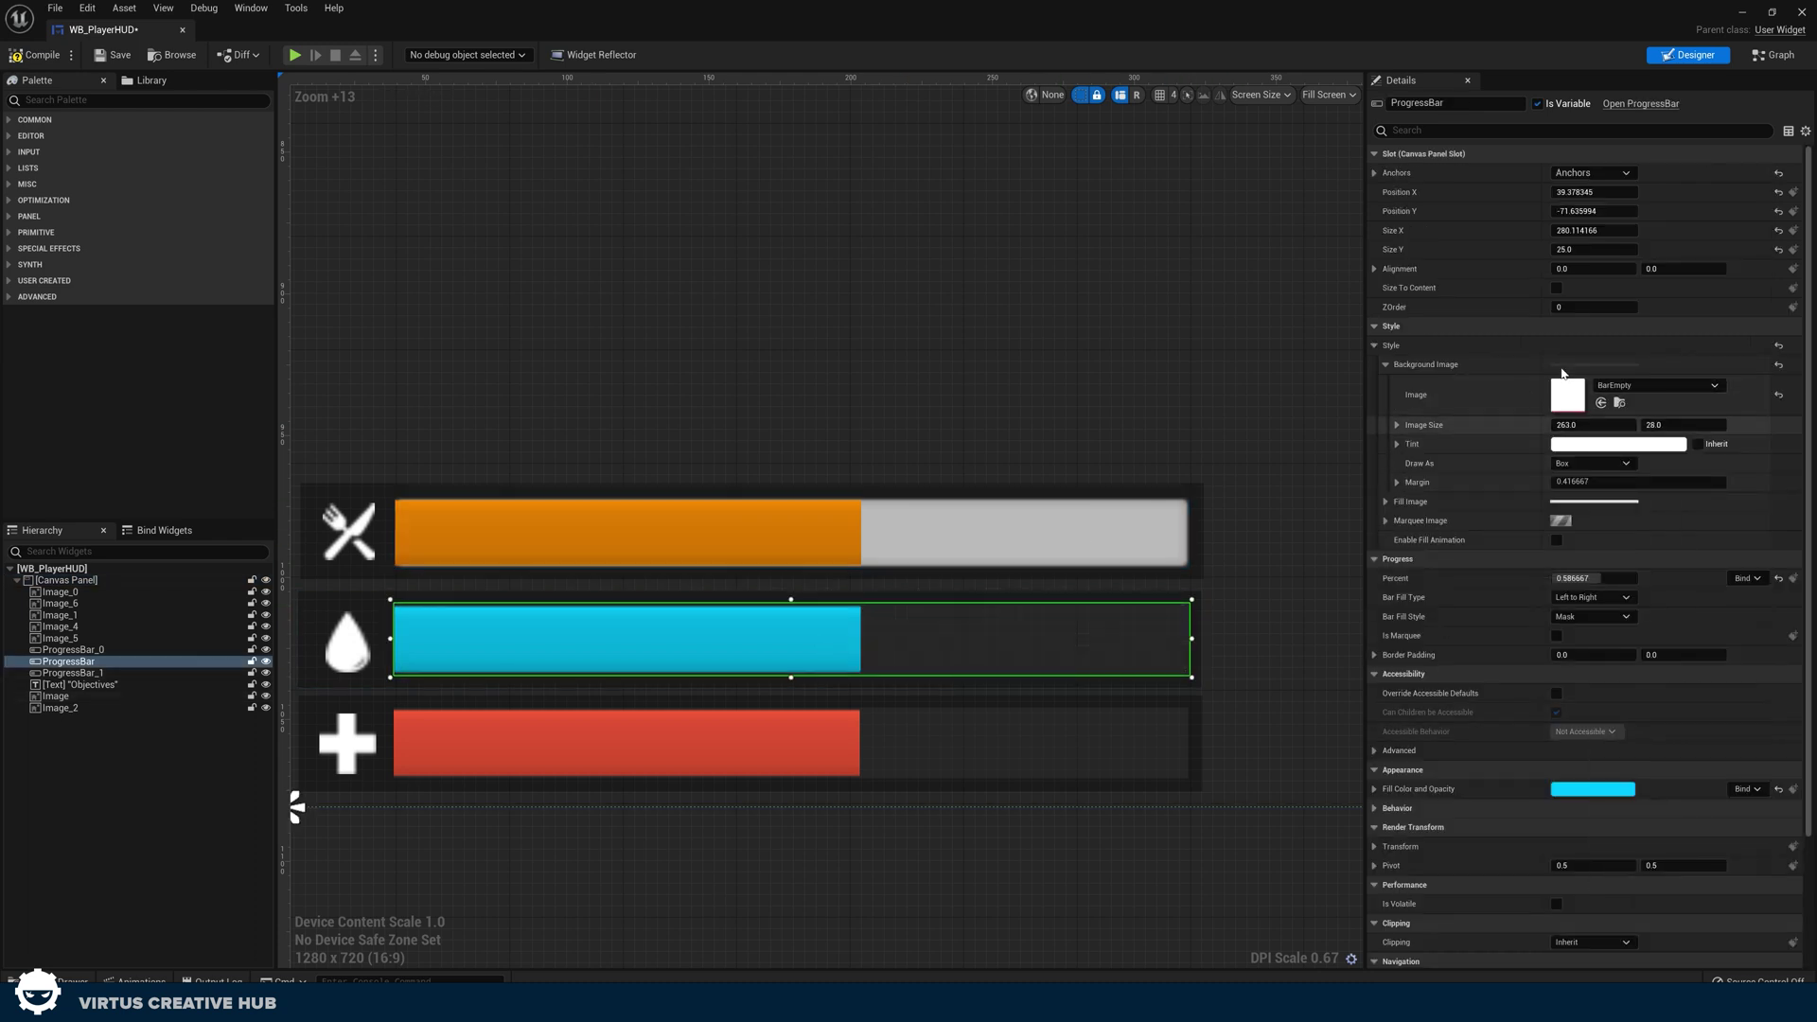
pyautogui.click(1597, 464)
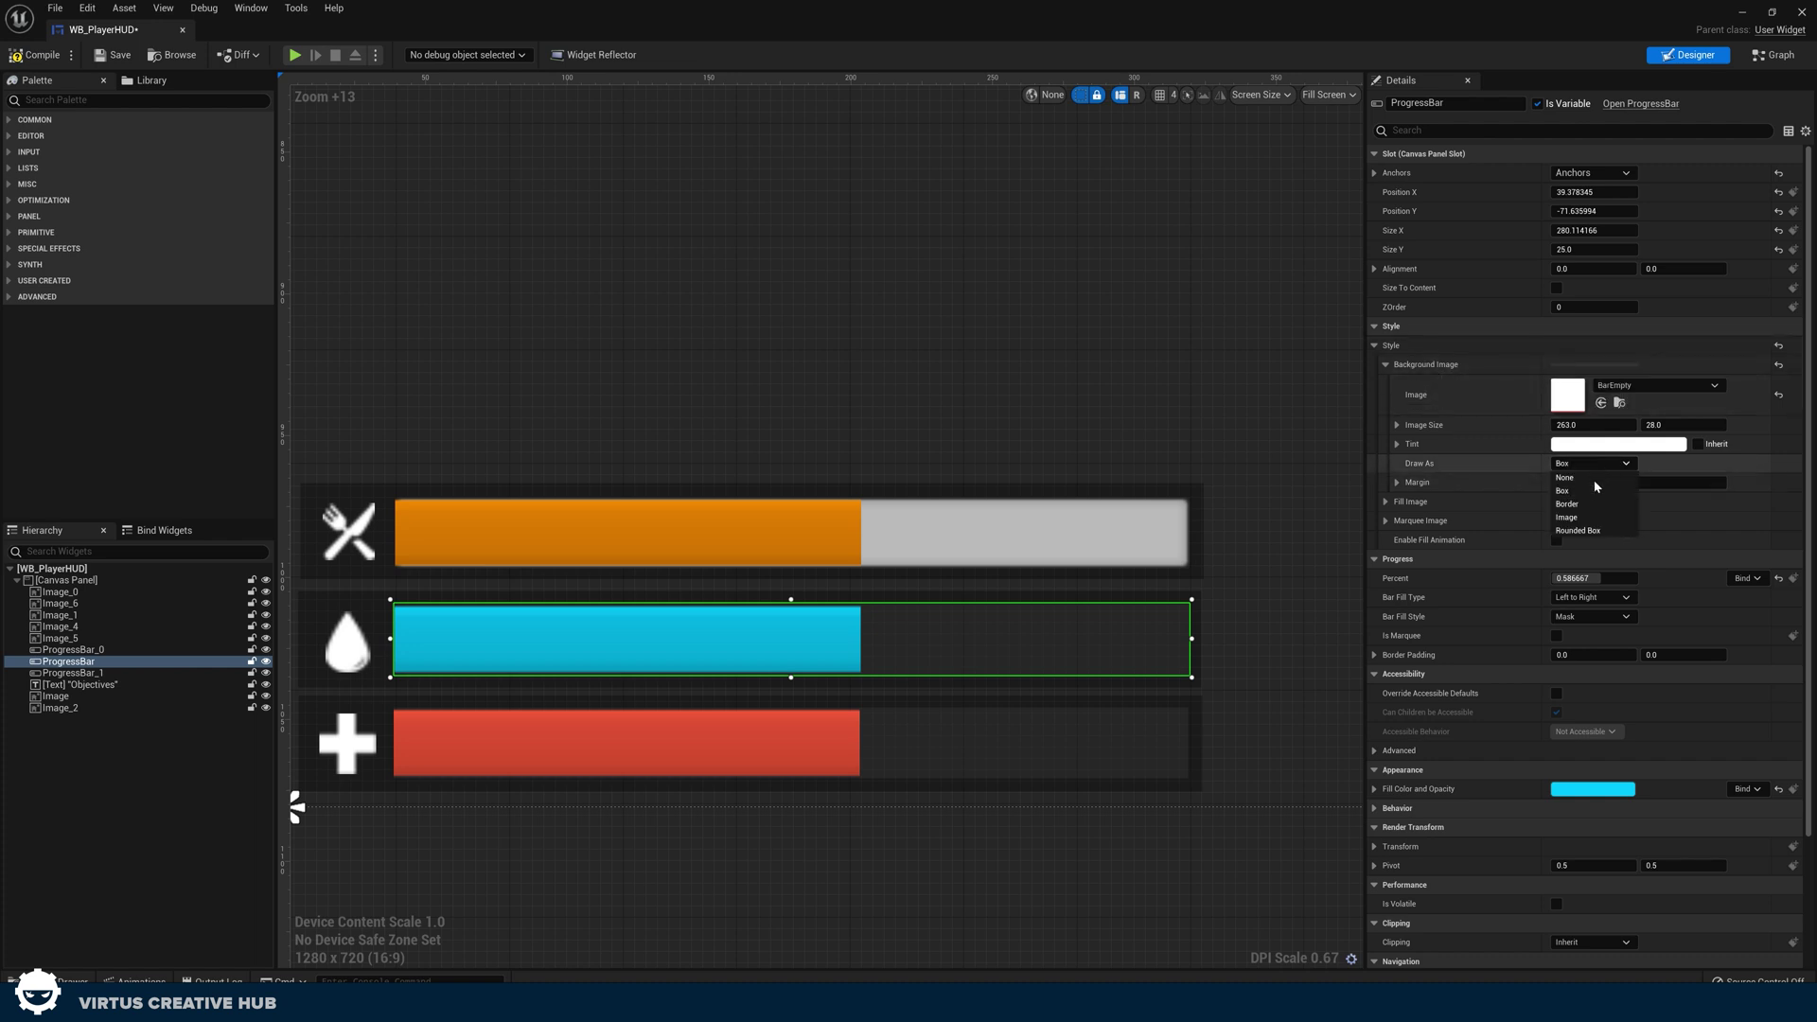
pyautogui.click(1587, 518)
# Step: Give the orange hunger bar's background image the BarEmpty texture and set it to draw as Image
pyautogui.click(1000, 530)
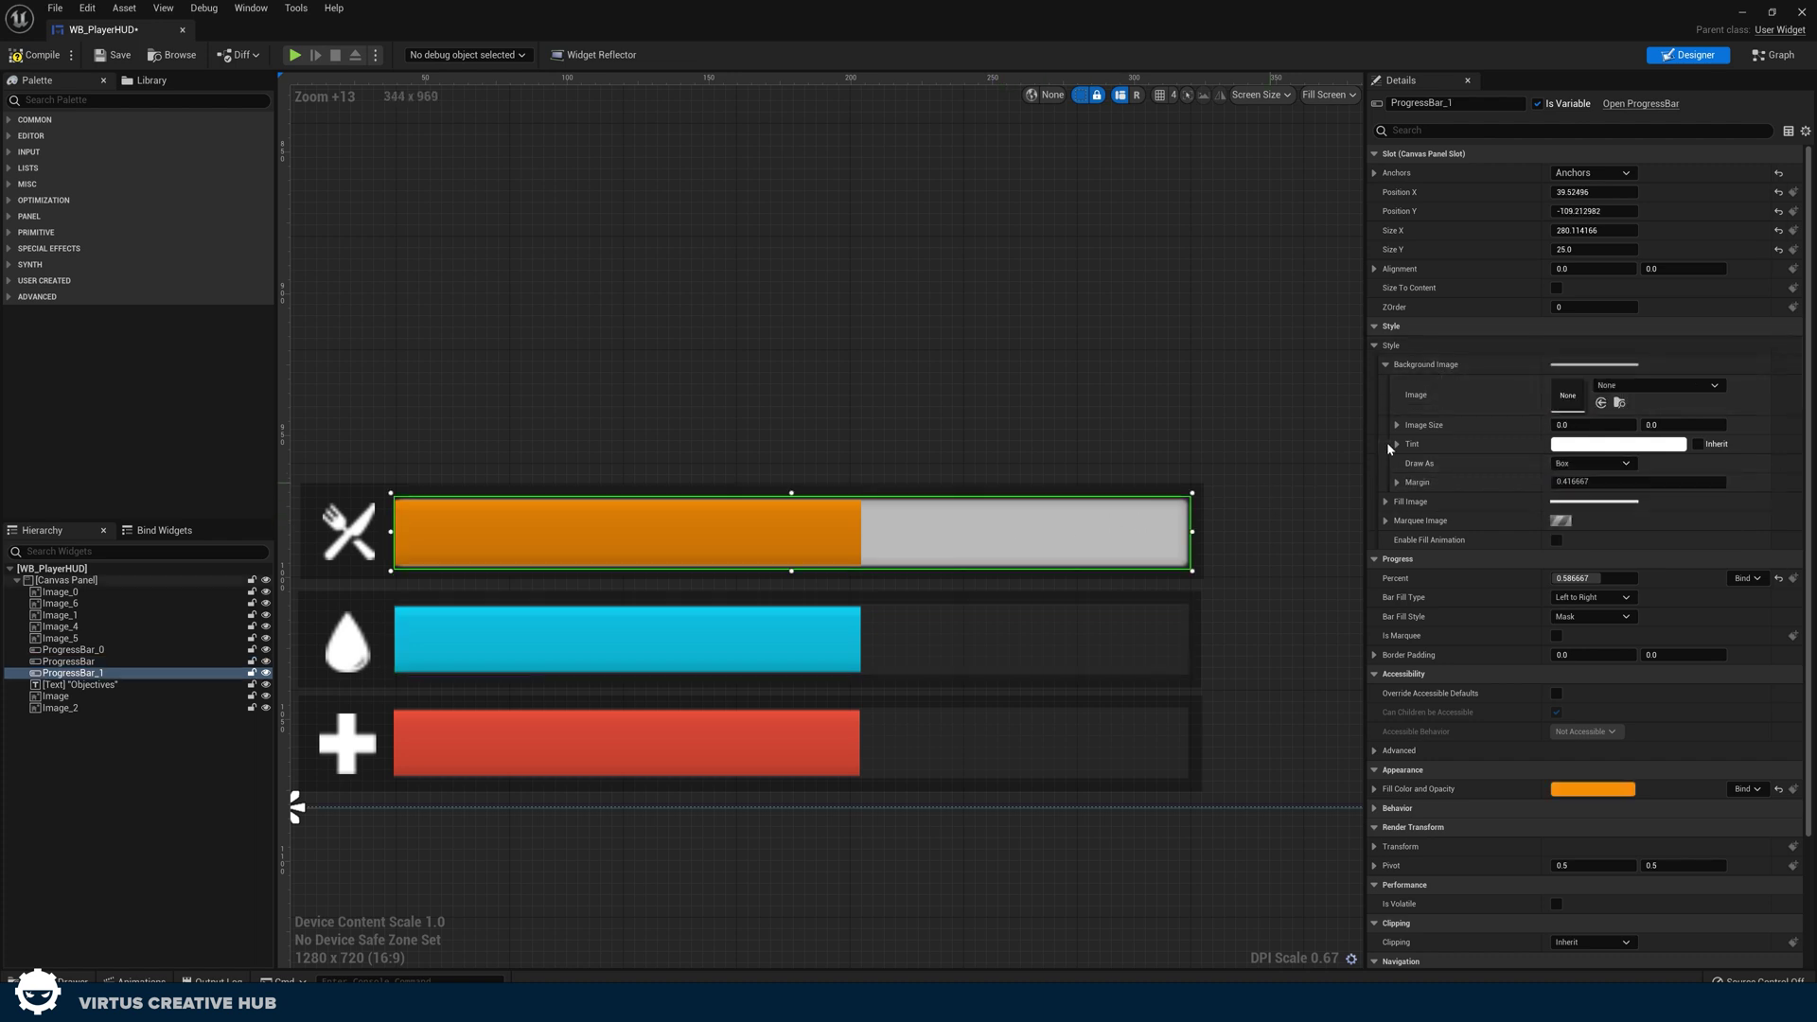
pyautogui.click(1622, 384)
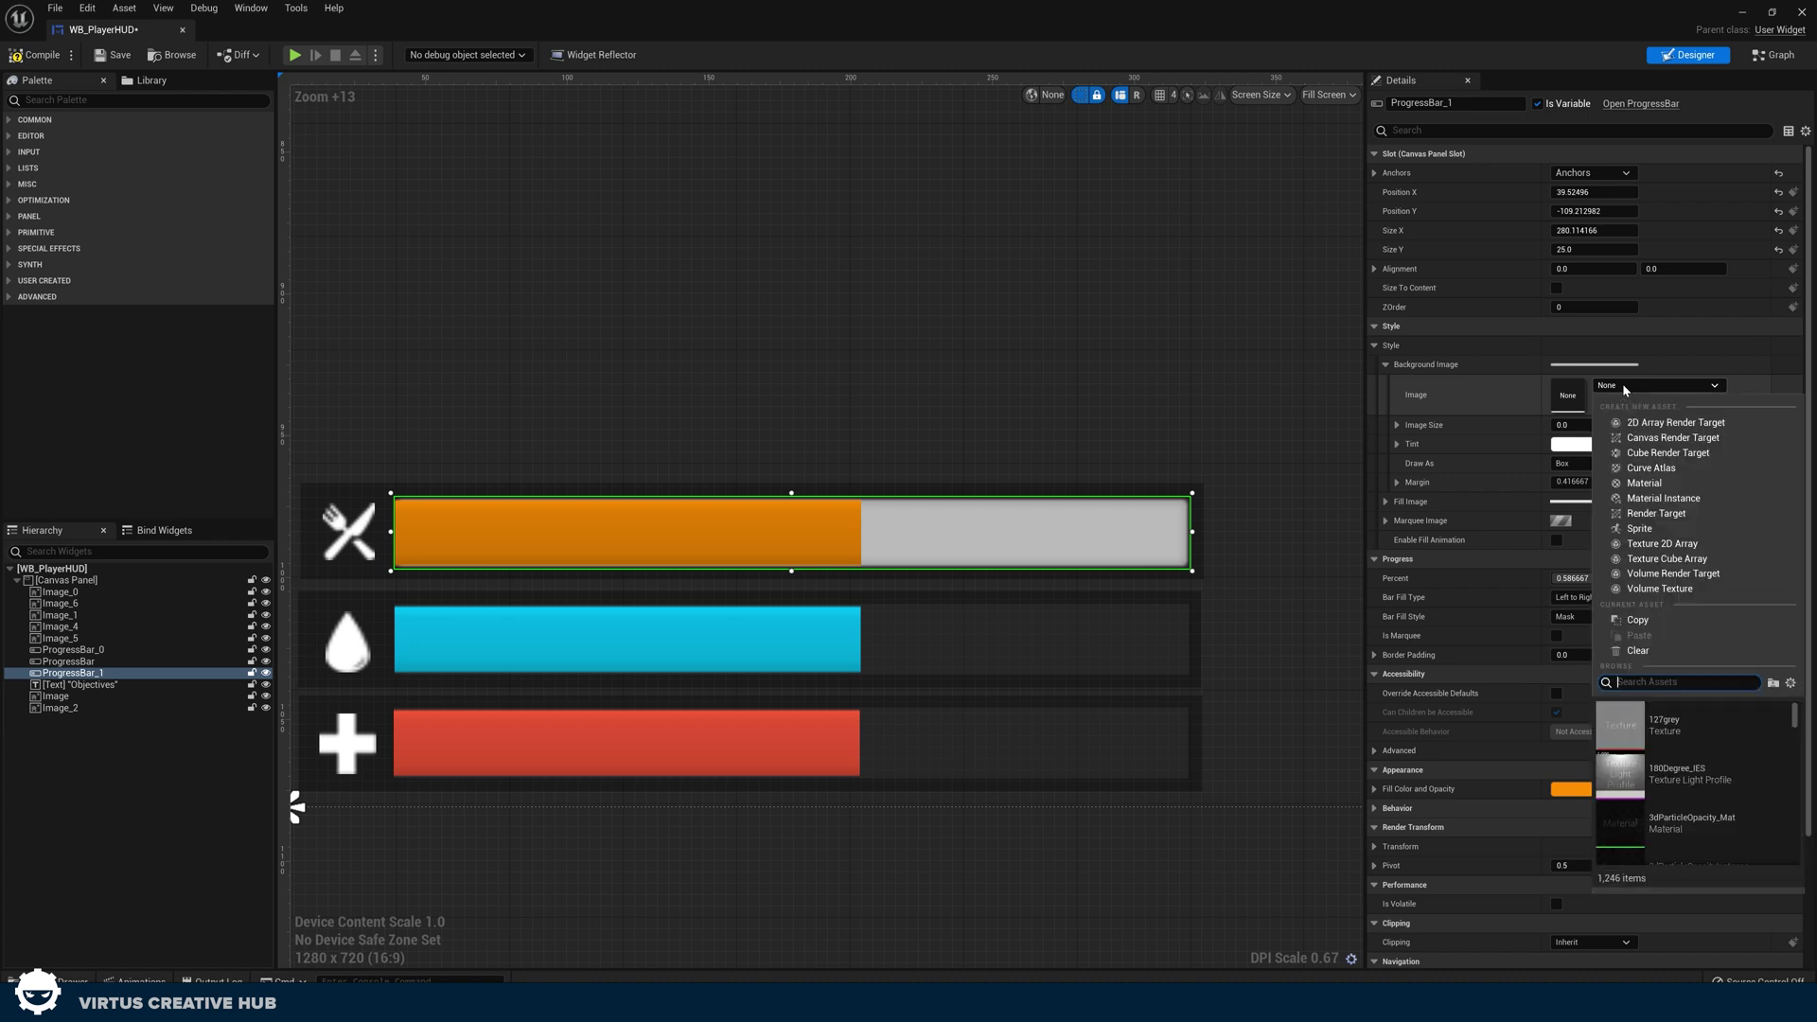
pyautogui.write('bar')
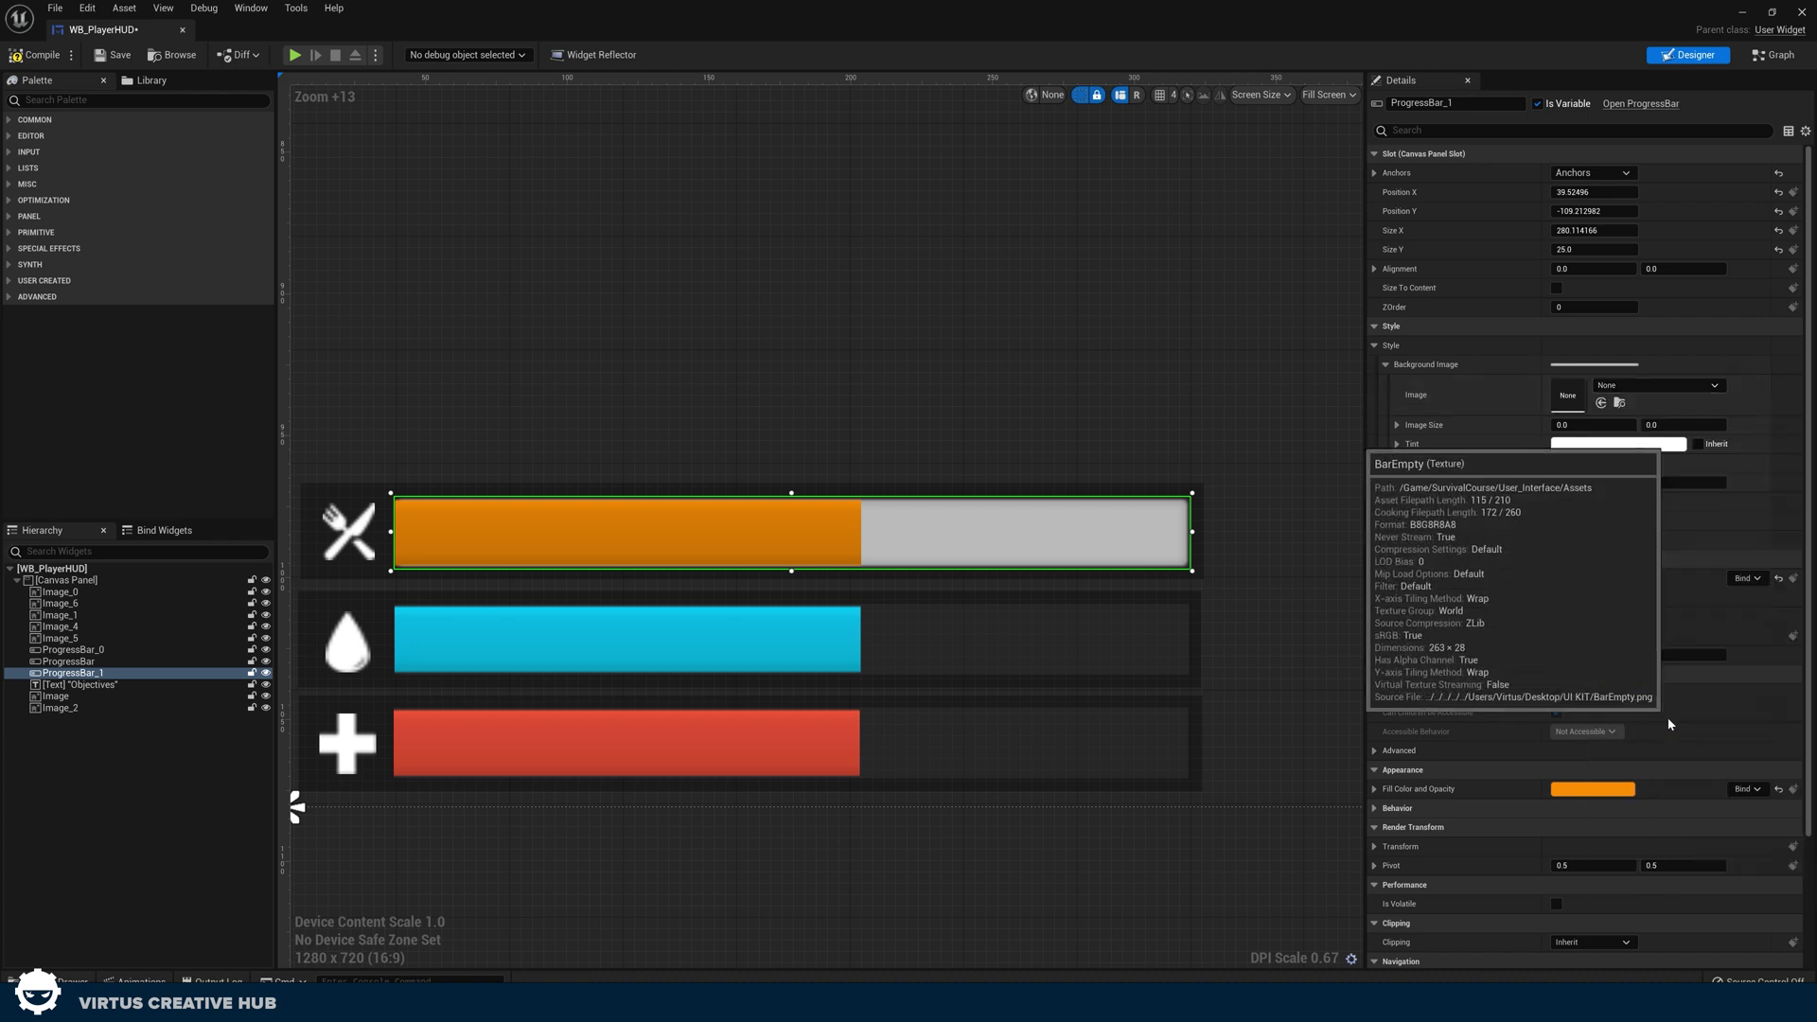
pyautogui.click(1620, 726)
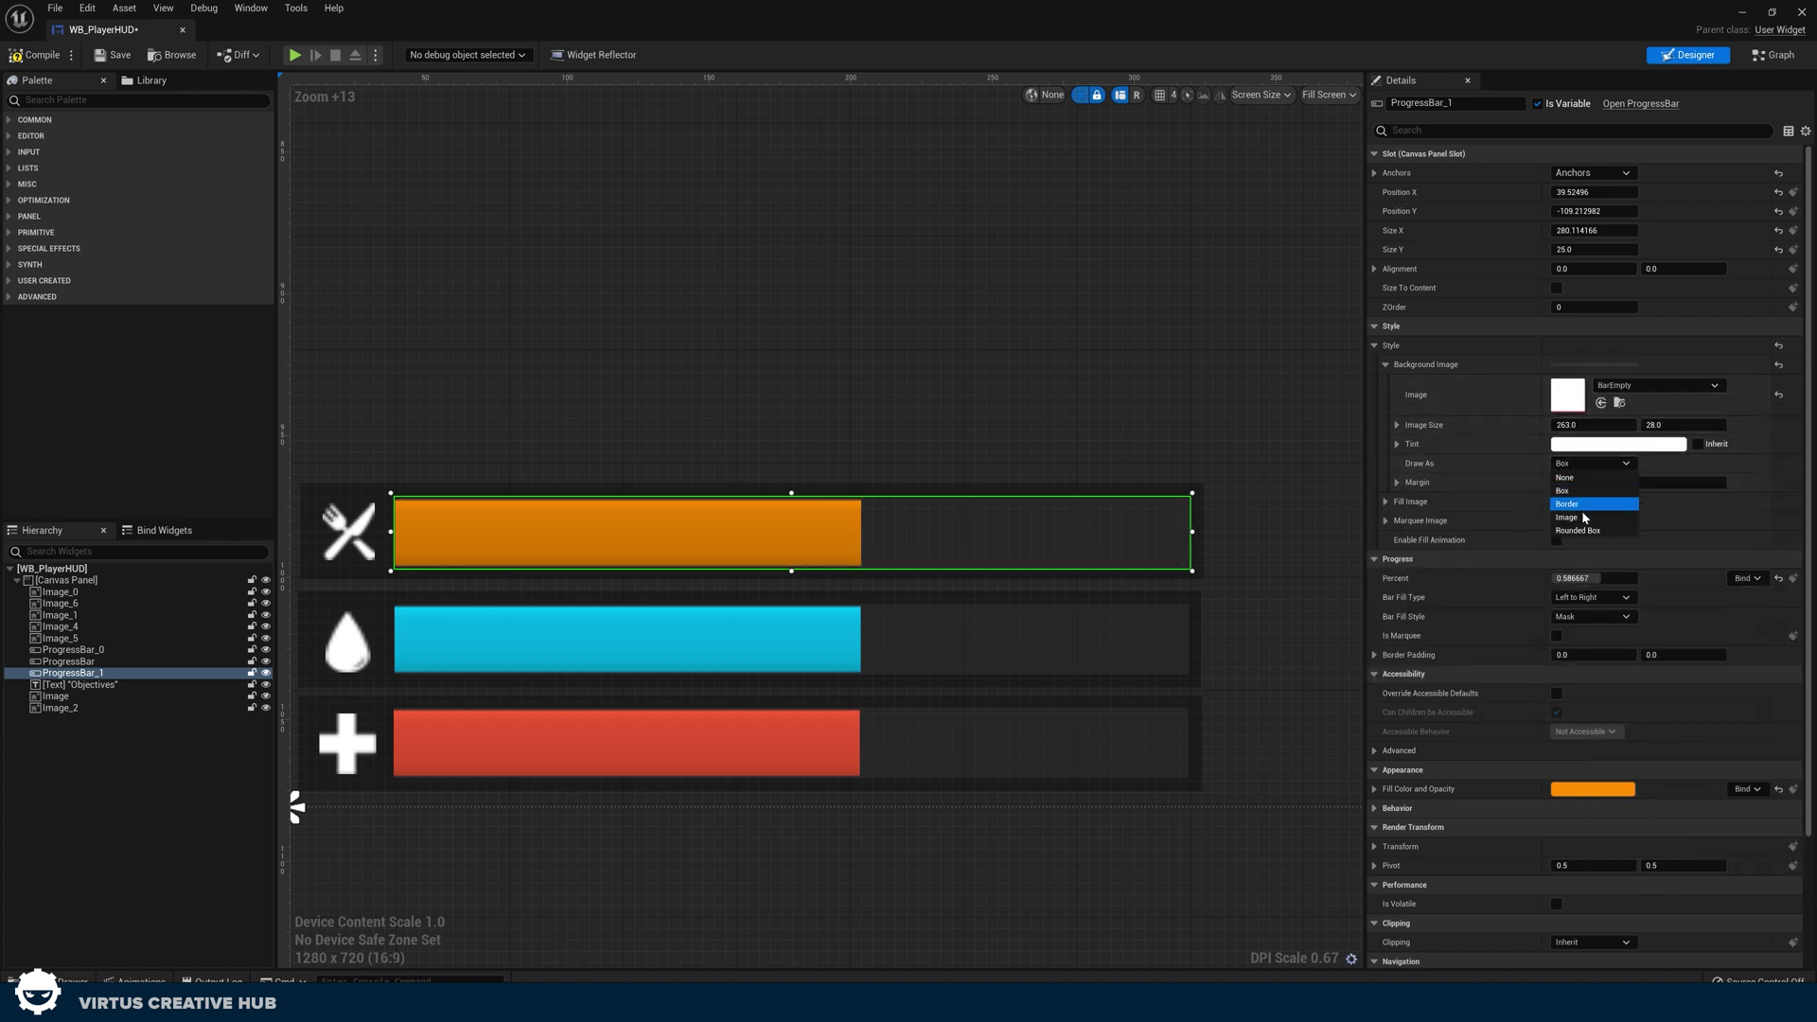
pyautogui.click(1585, 518)
pyautogui.click(1274, 650)
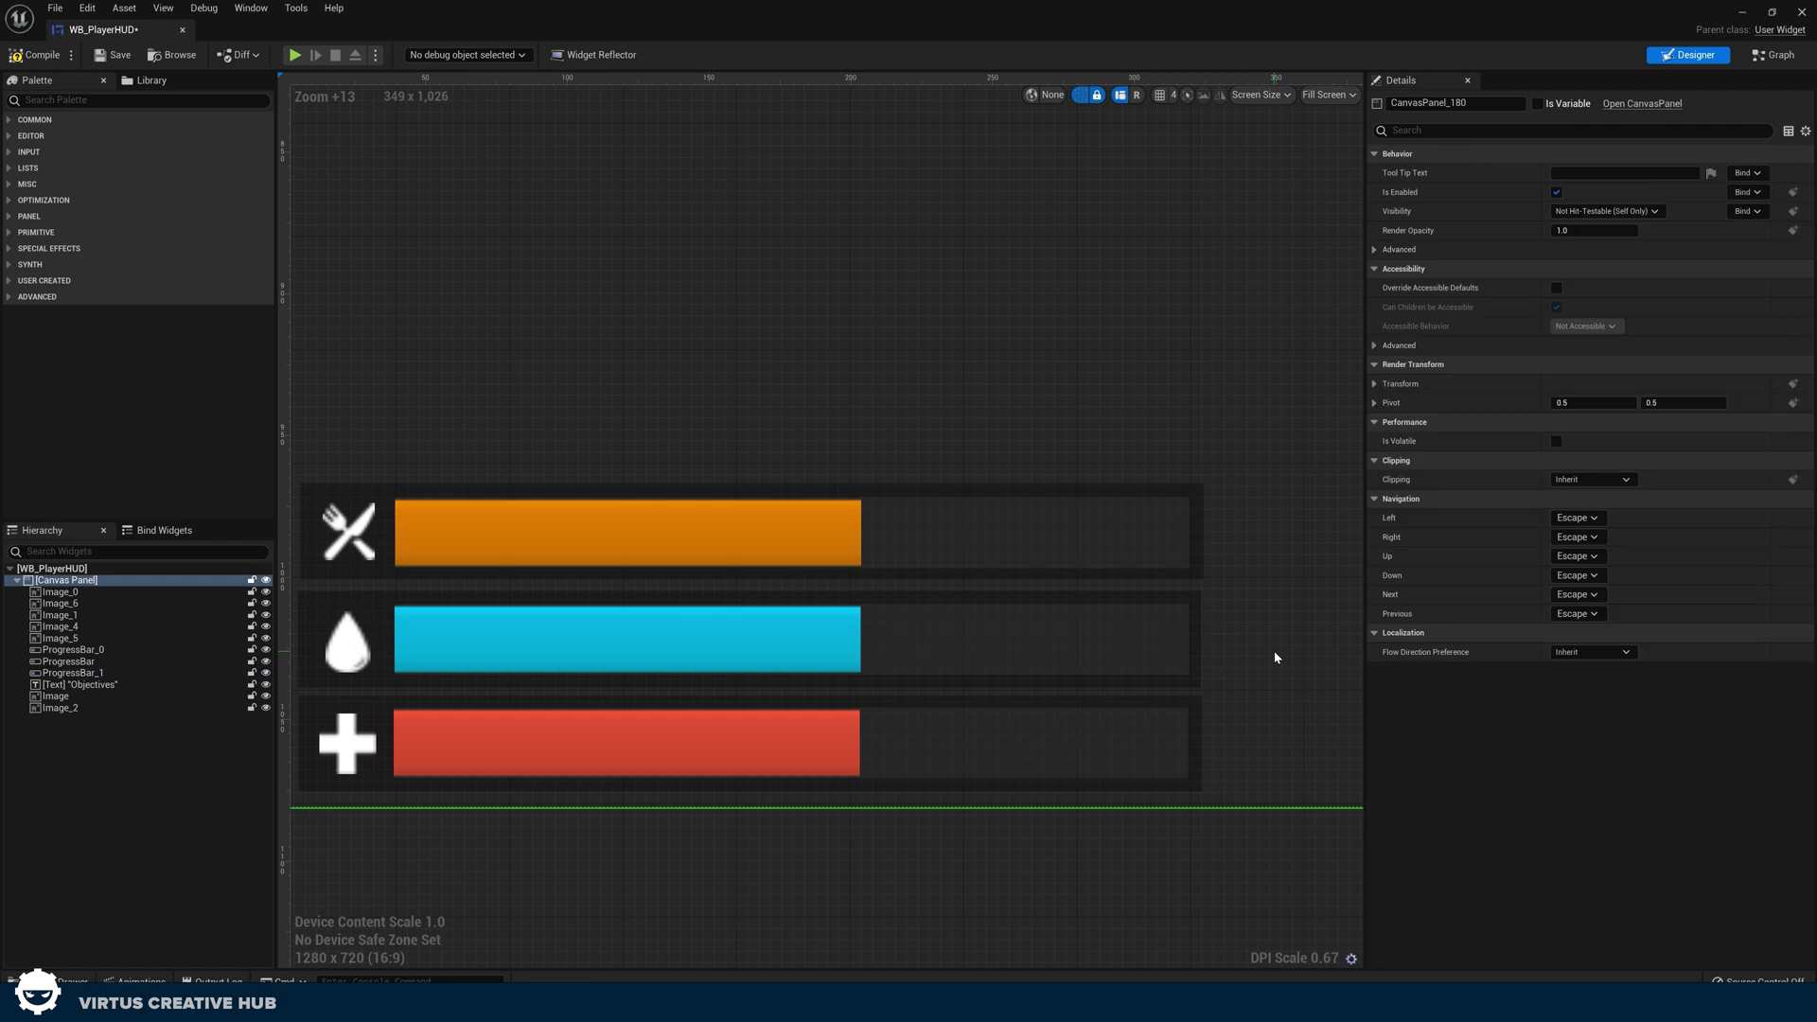
# Step: Assign the HungerFill texture to the fill image in the style of the orange hunger bar
pyautogui.click(805, 535)
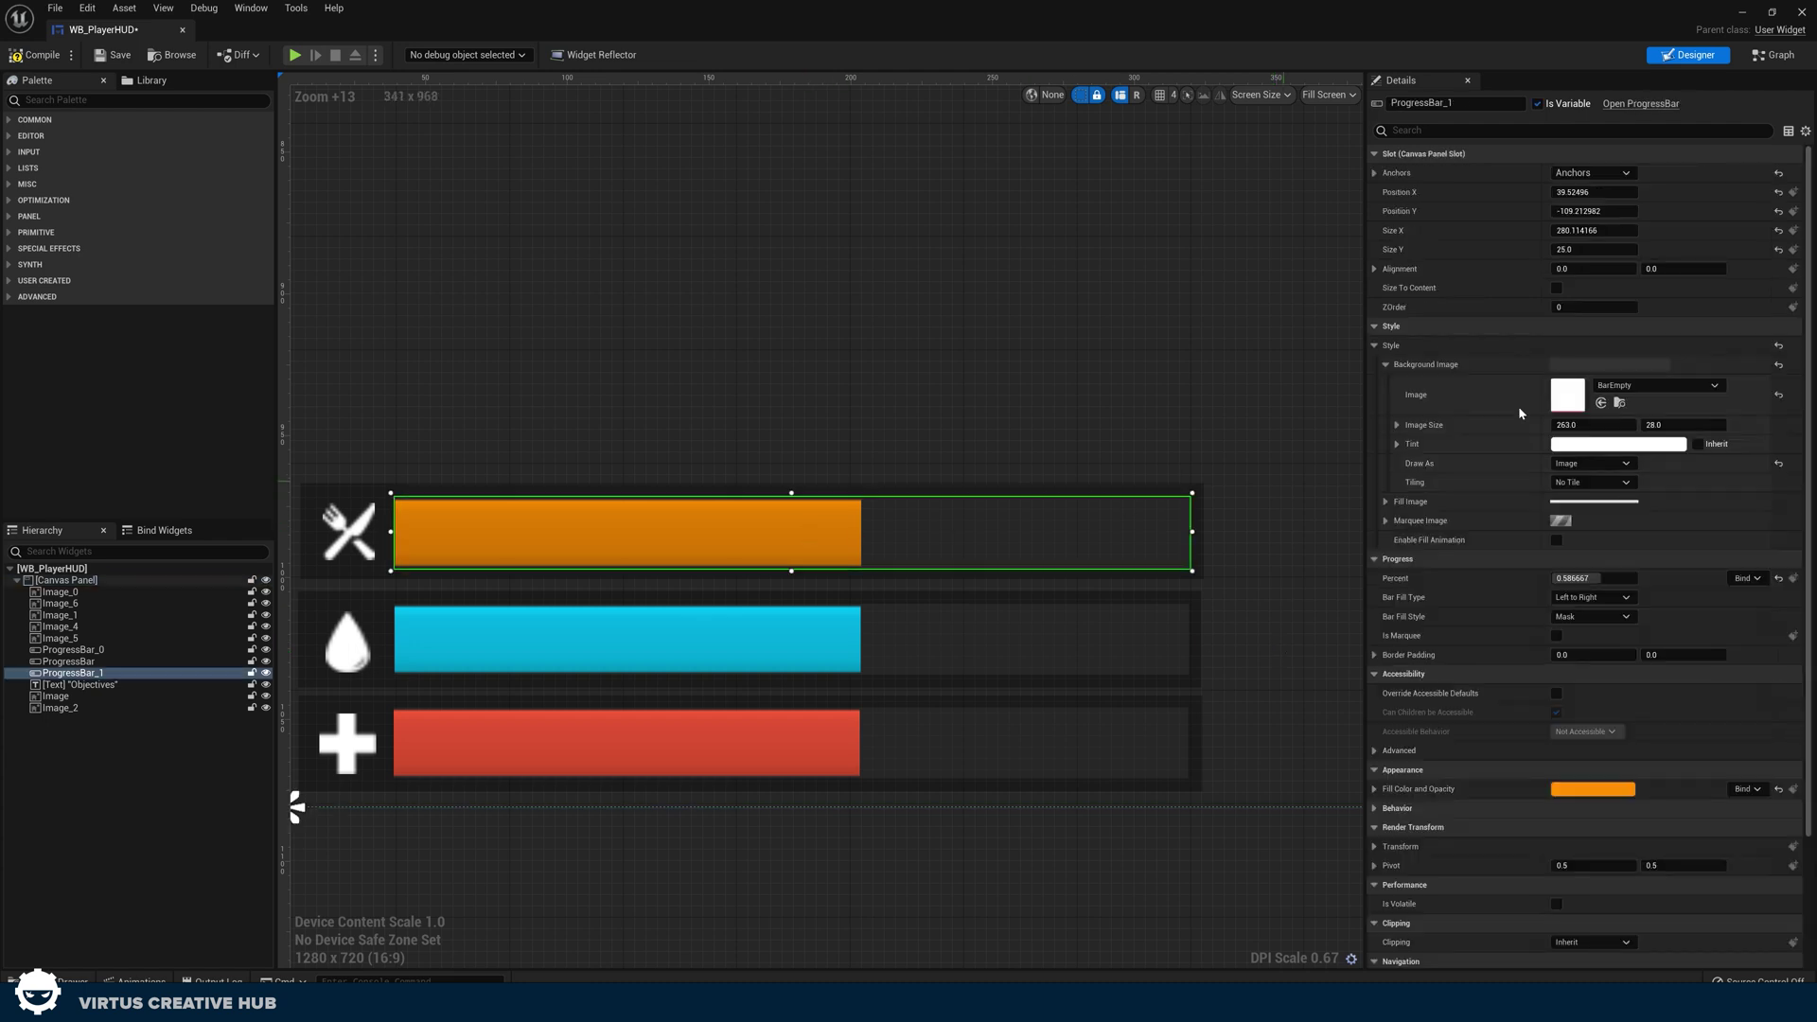
pyautogui.click(1386, 364)
pyautogui.click(1386, 385)
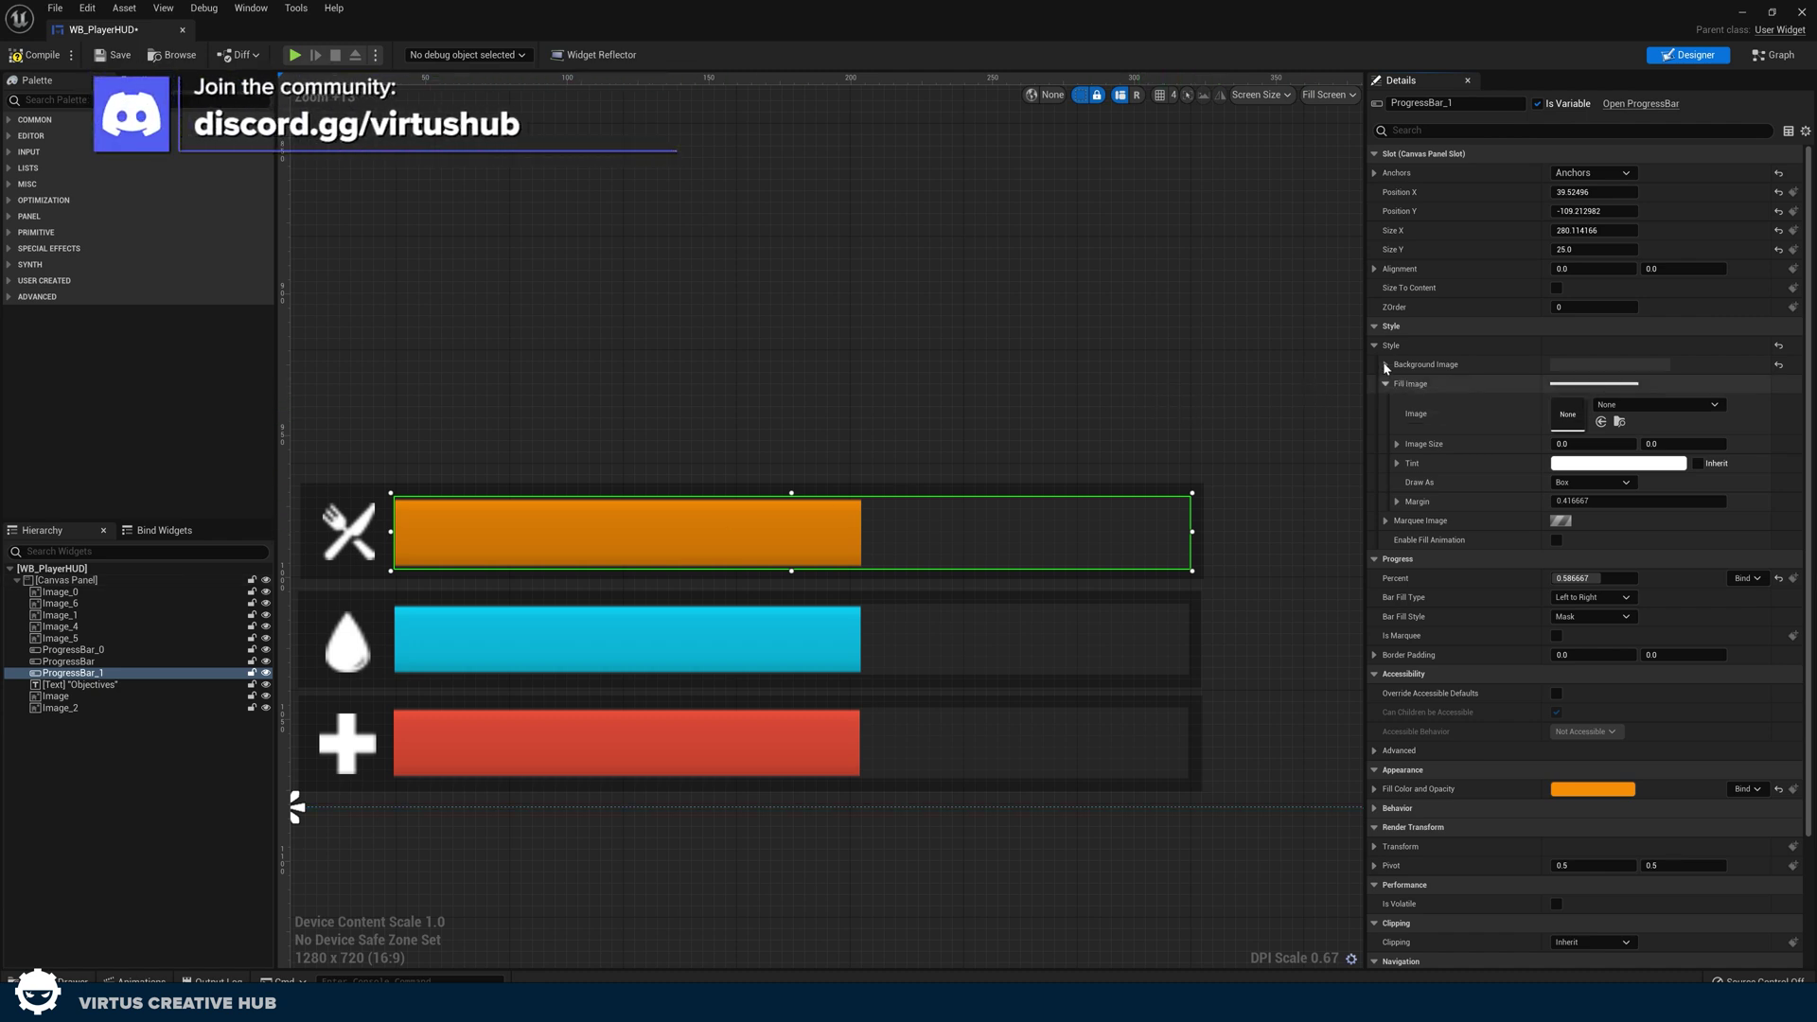
pyautogui.click(1626, 407)
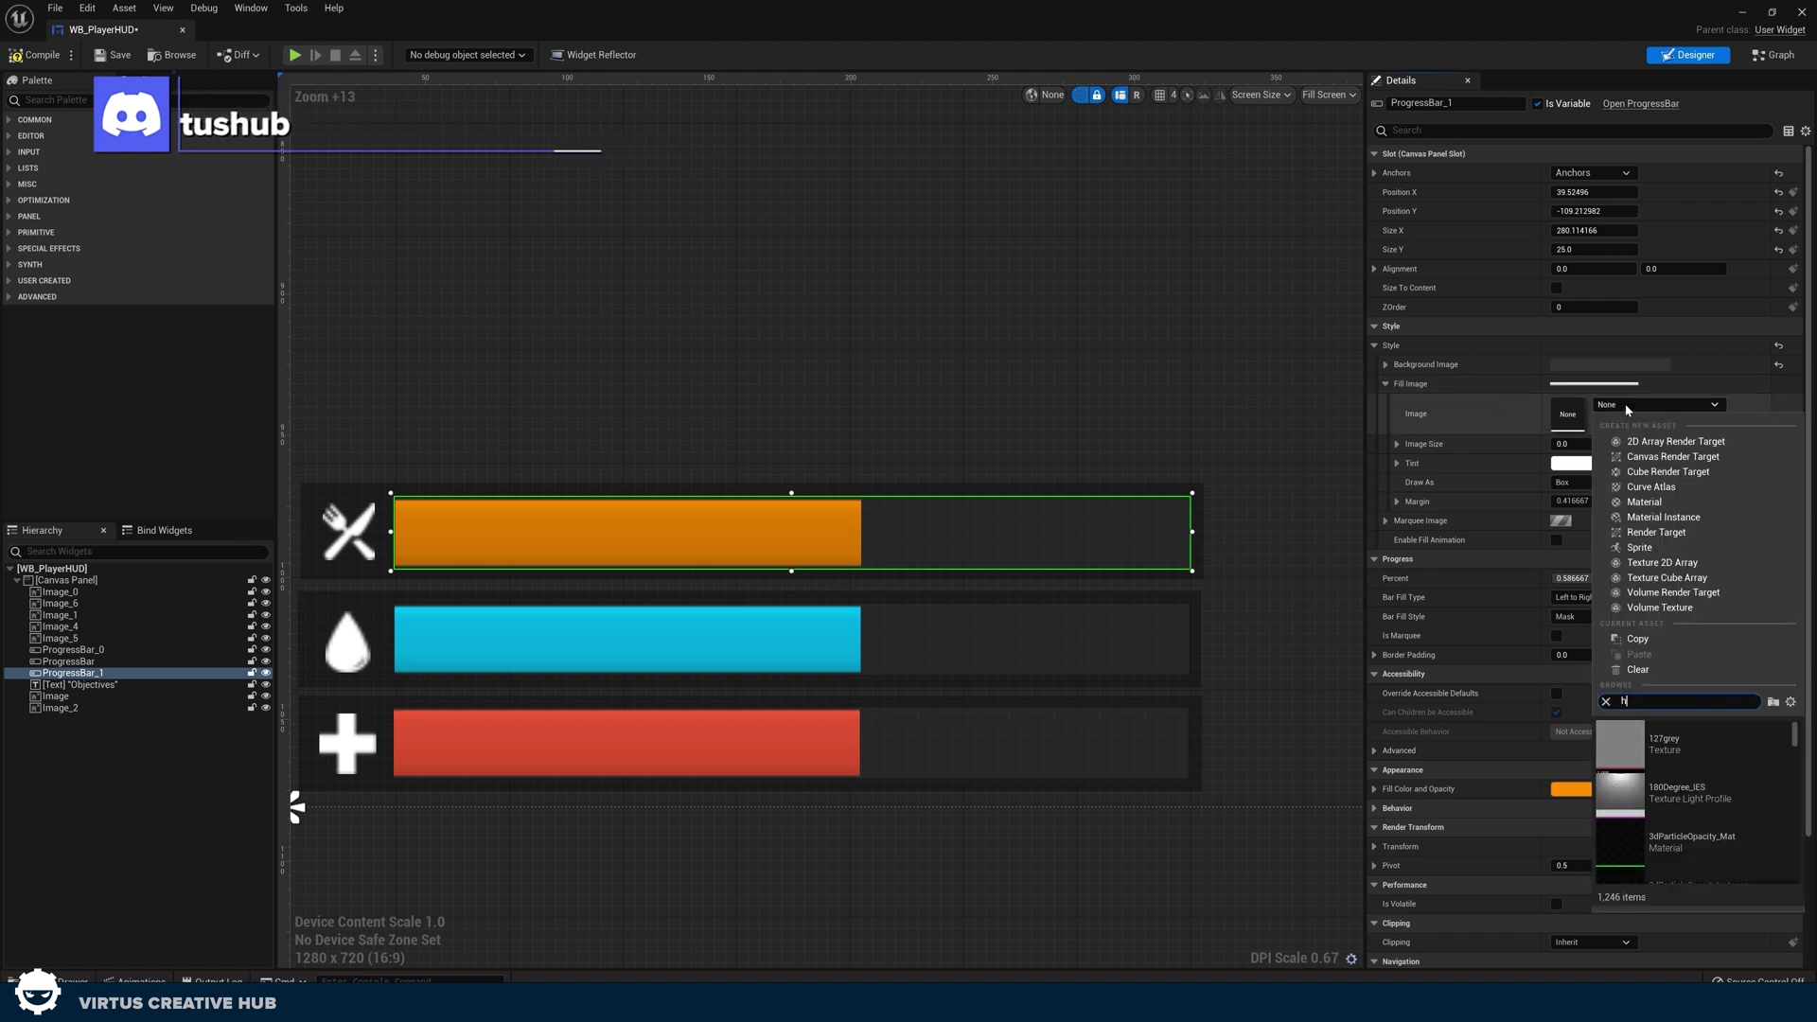
pyautogui.write('hung')
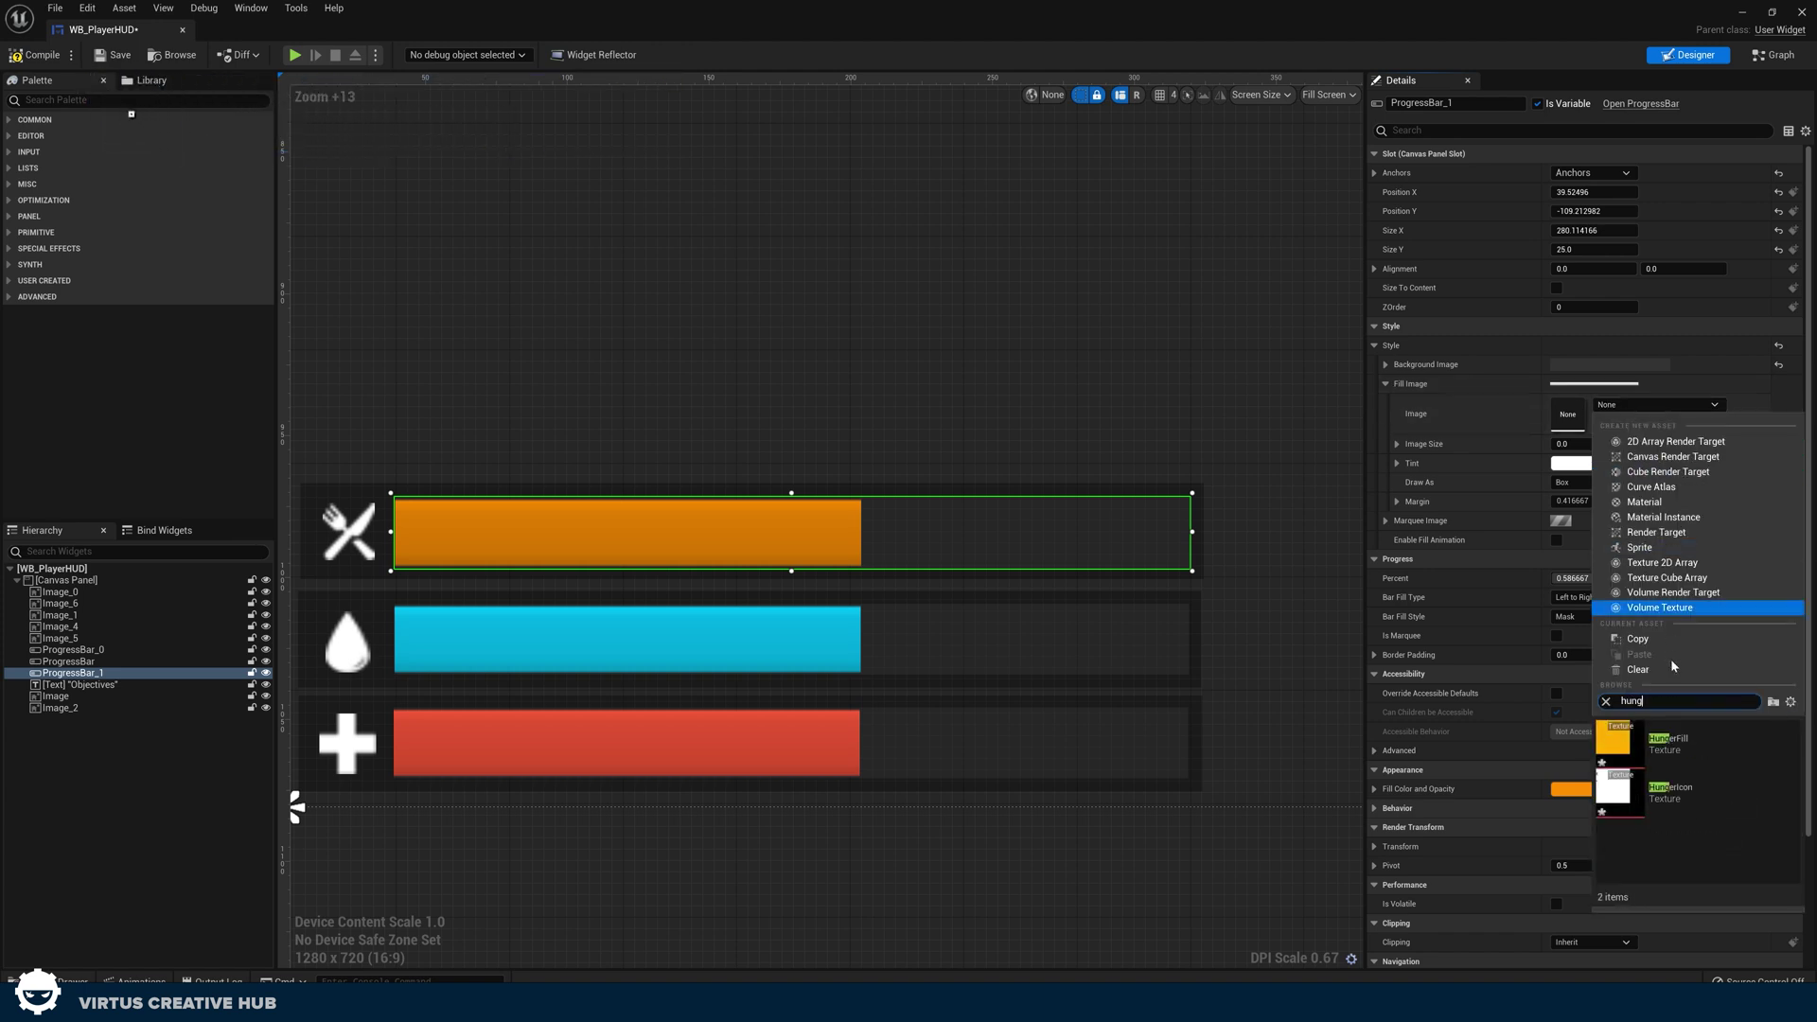
pyautogui.click(1690, 738)
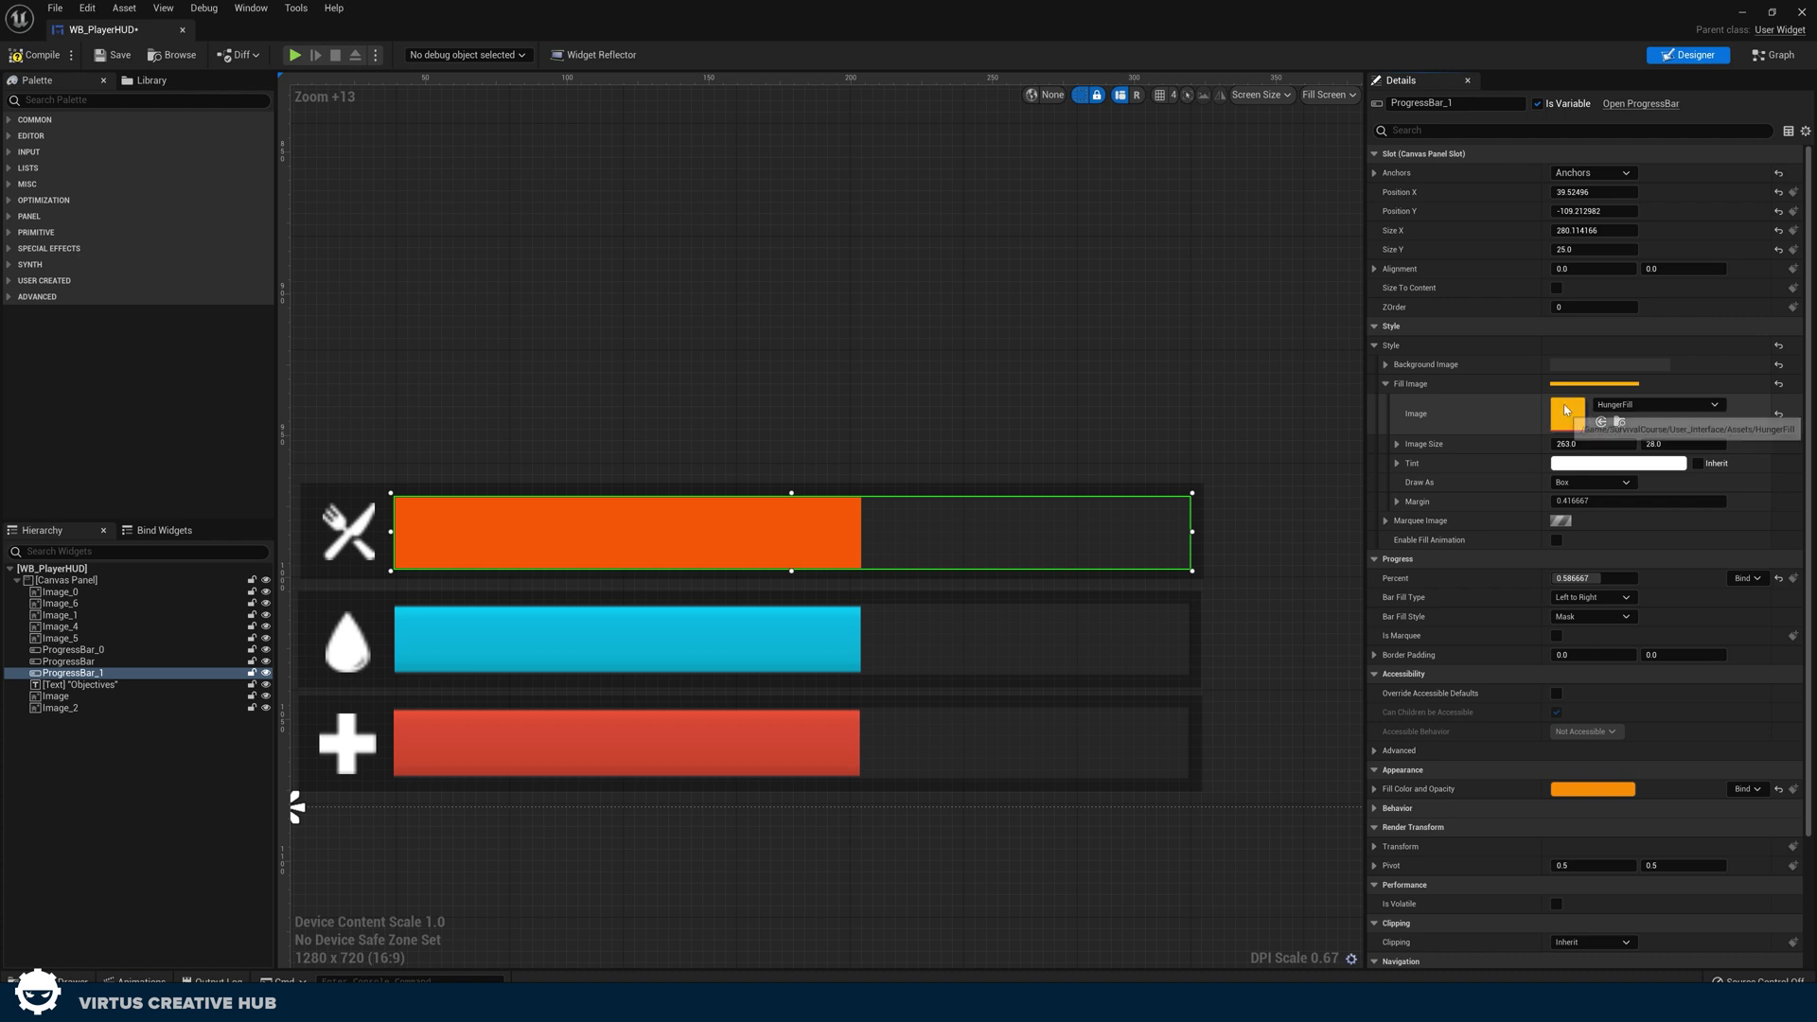
# Step: Set the G and B channels of the hunger bar's Fill Color and Opacity to 1
pyautogui.click(1374, 789)
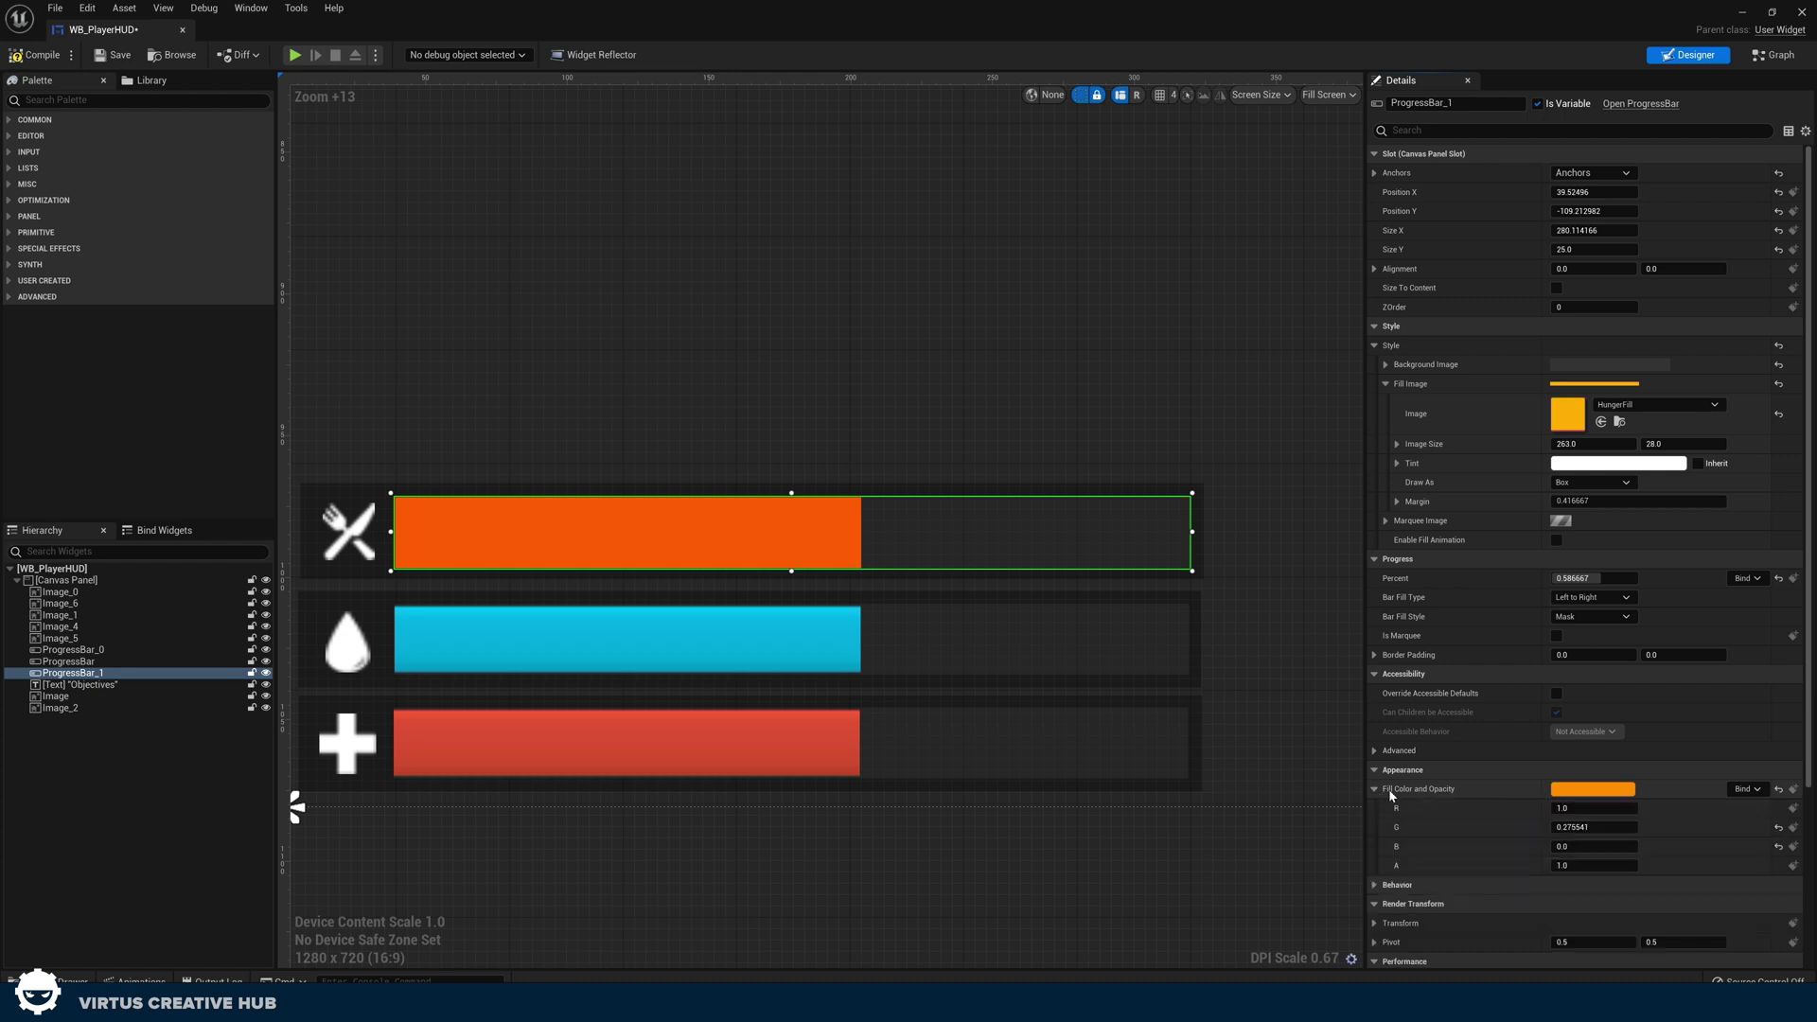
pyautogui.click(1593, 827)
pyautogui.write('1')
pyautogui.click(1581, 847)
pyautogui.write('1')
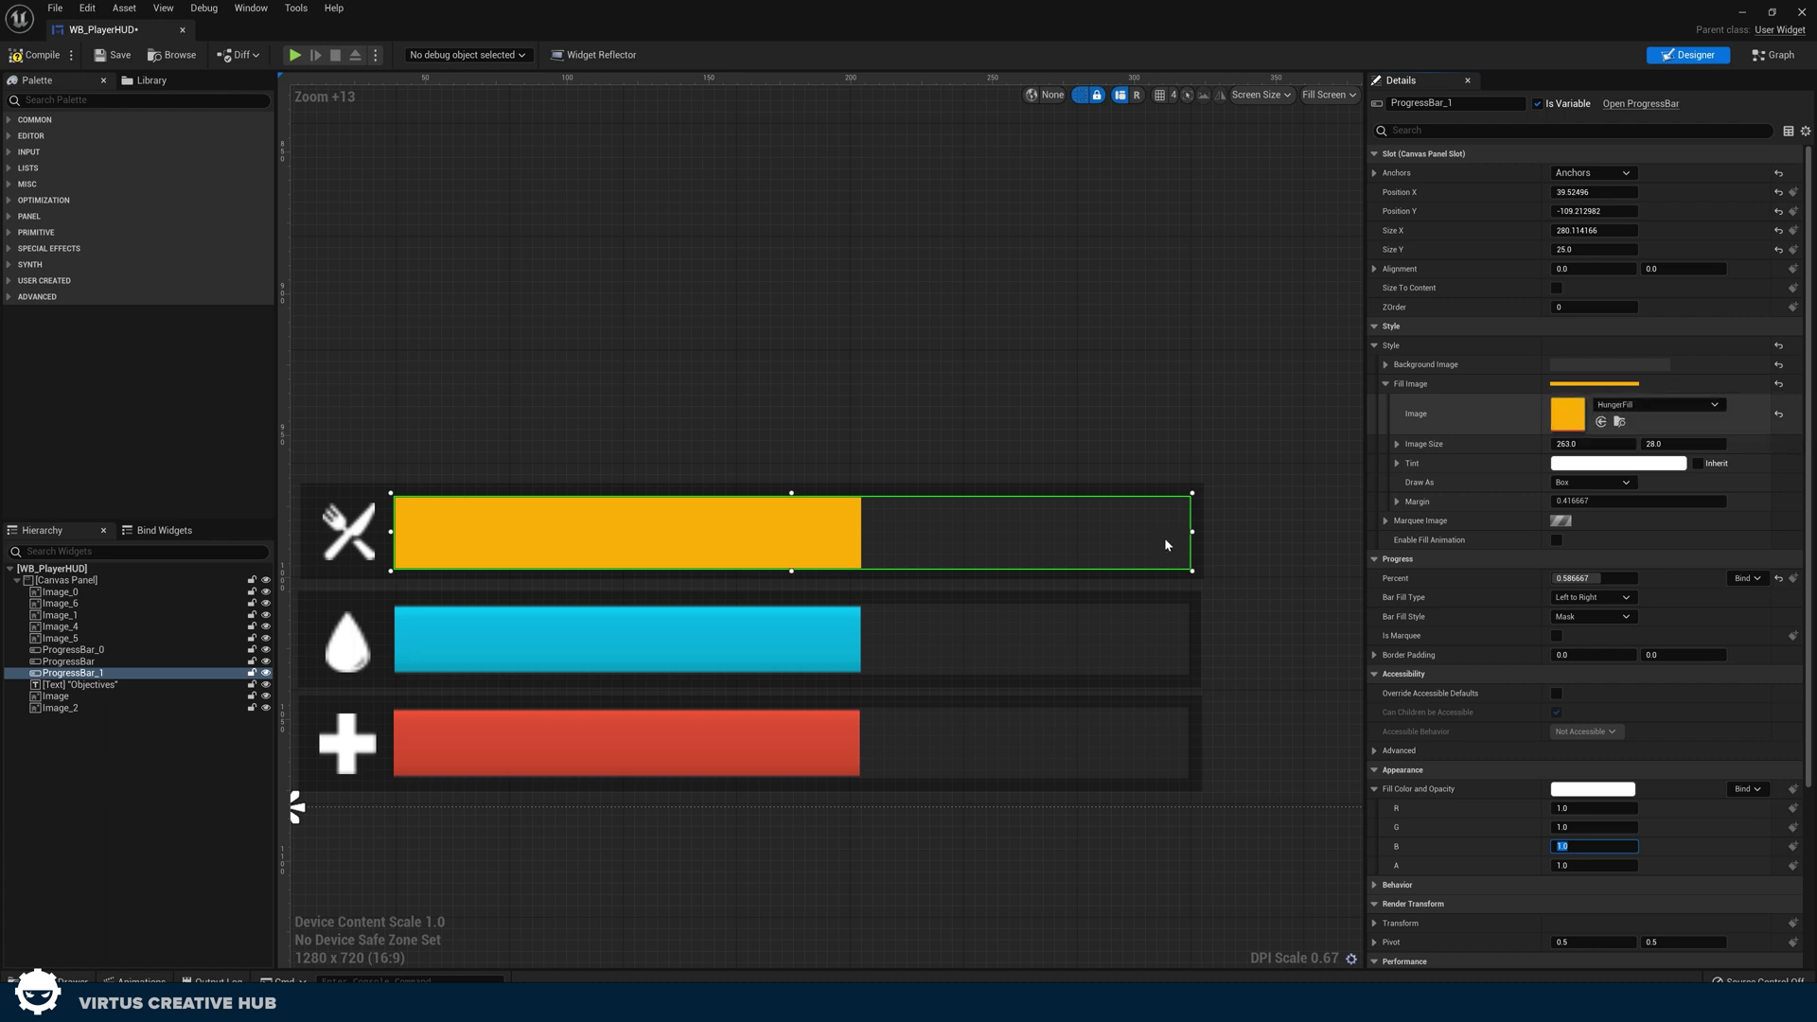
# Step: Assign the ThirstFill texture to the fill image in the style of the blue thirst bar
pyautogui.click(1038, 652)
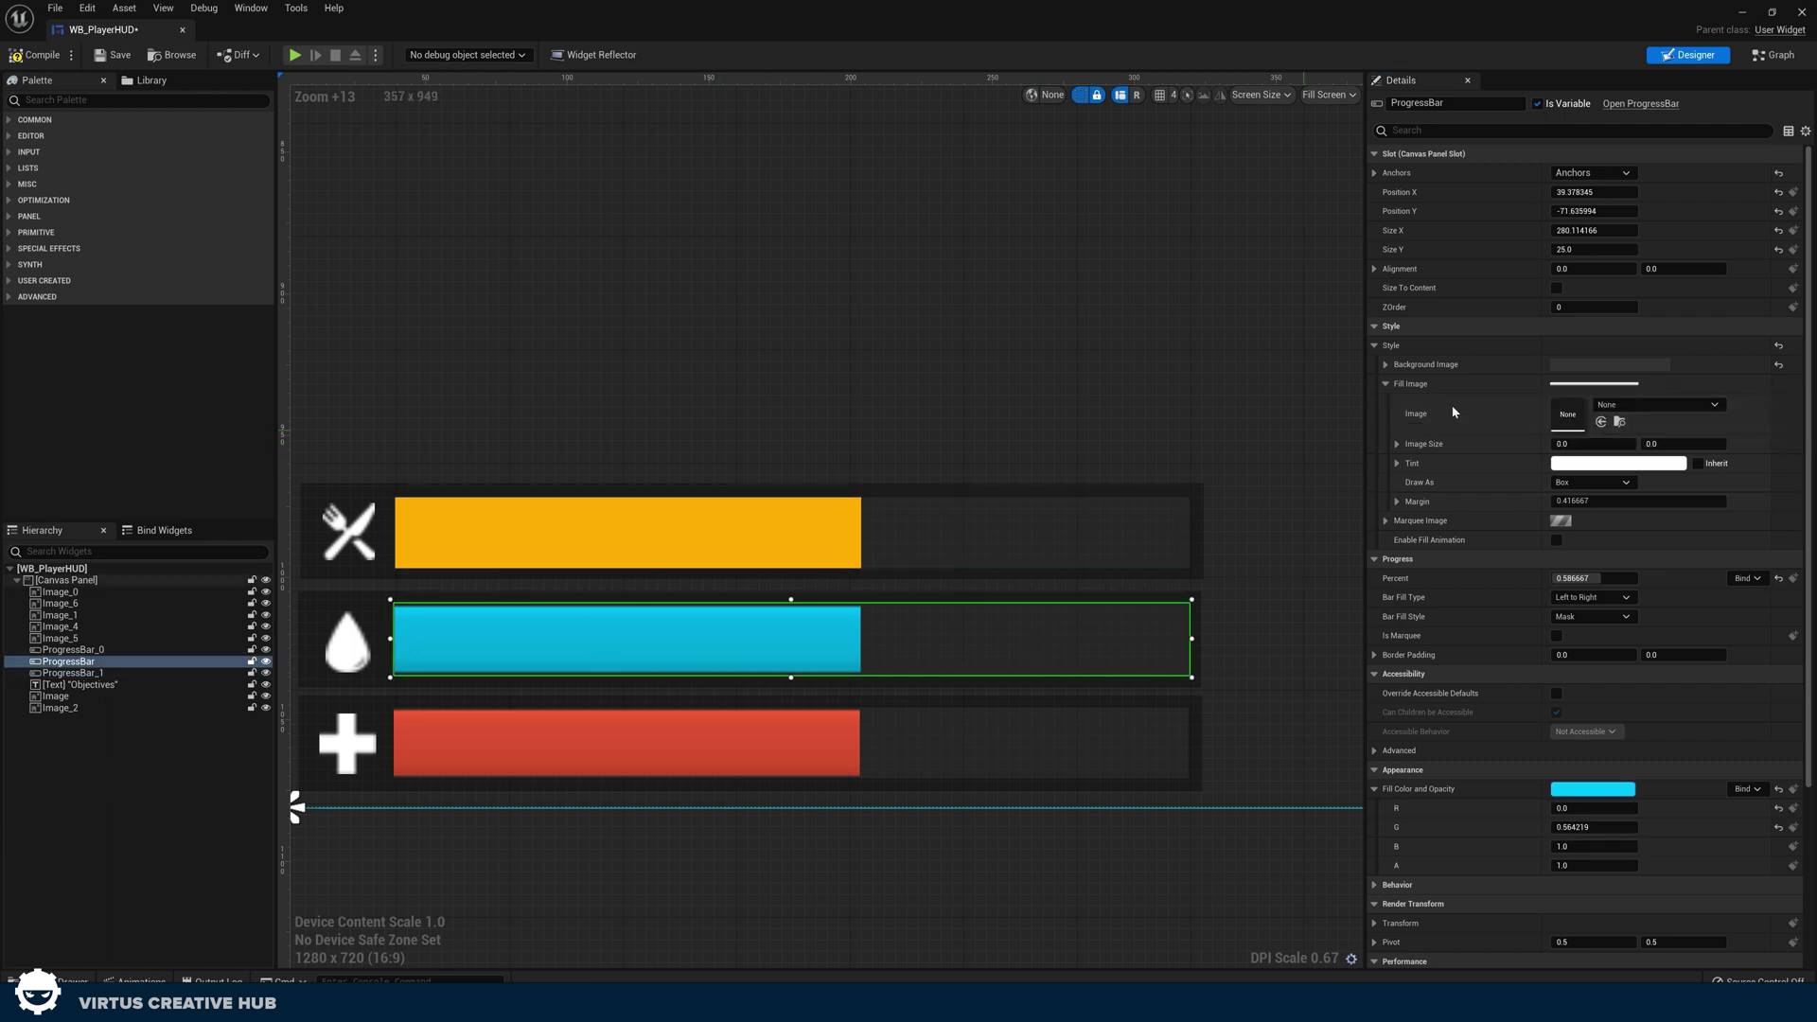
pyautogui.click(1608, 407)
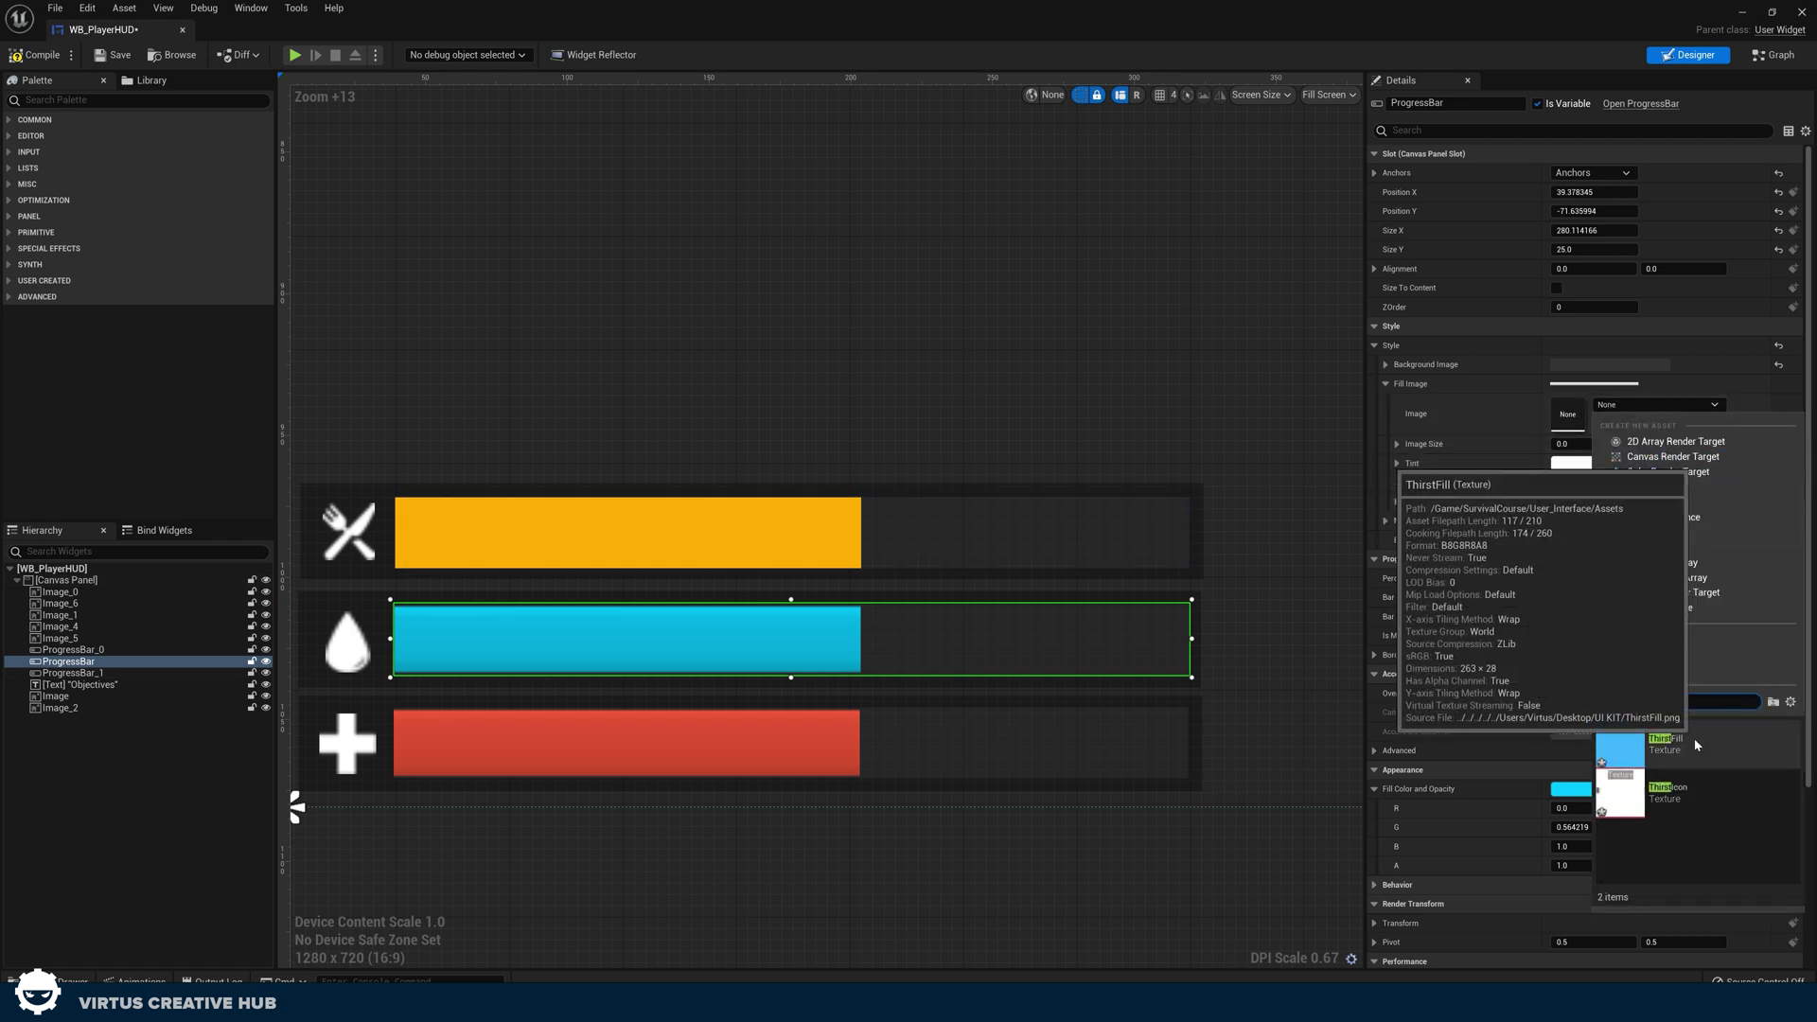
pyautogui.press('Return')
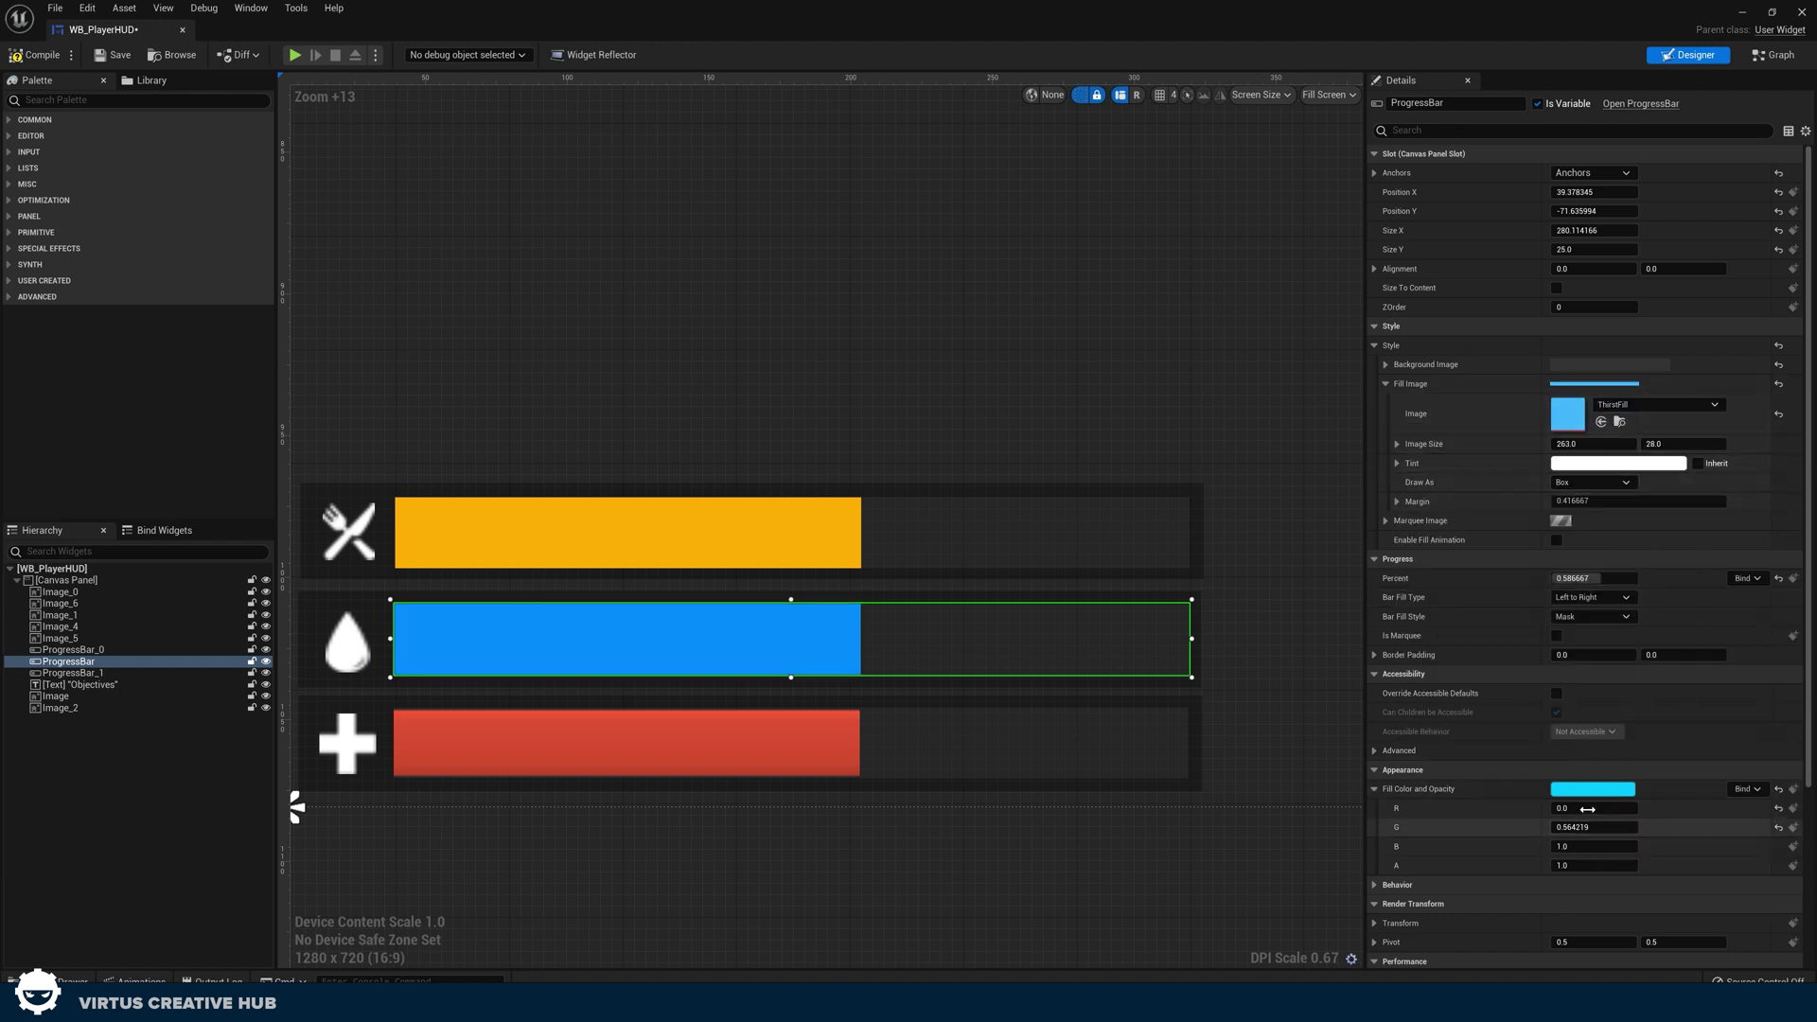
# Step: Set the R and G channels of the thirst bar's Fill Color and Opacity to 1
pyautogui.write('1')
pyautogui.press('Return')
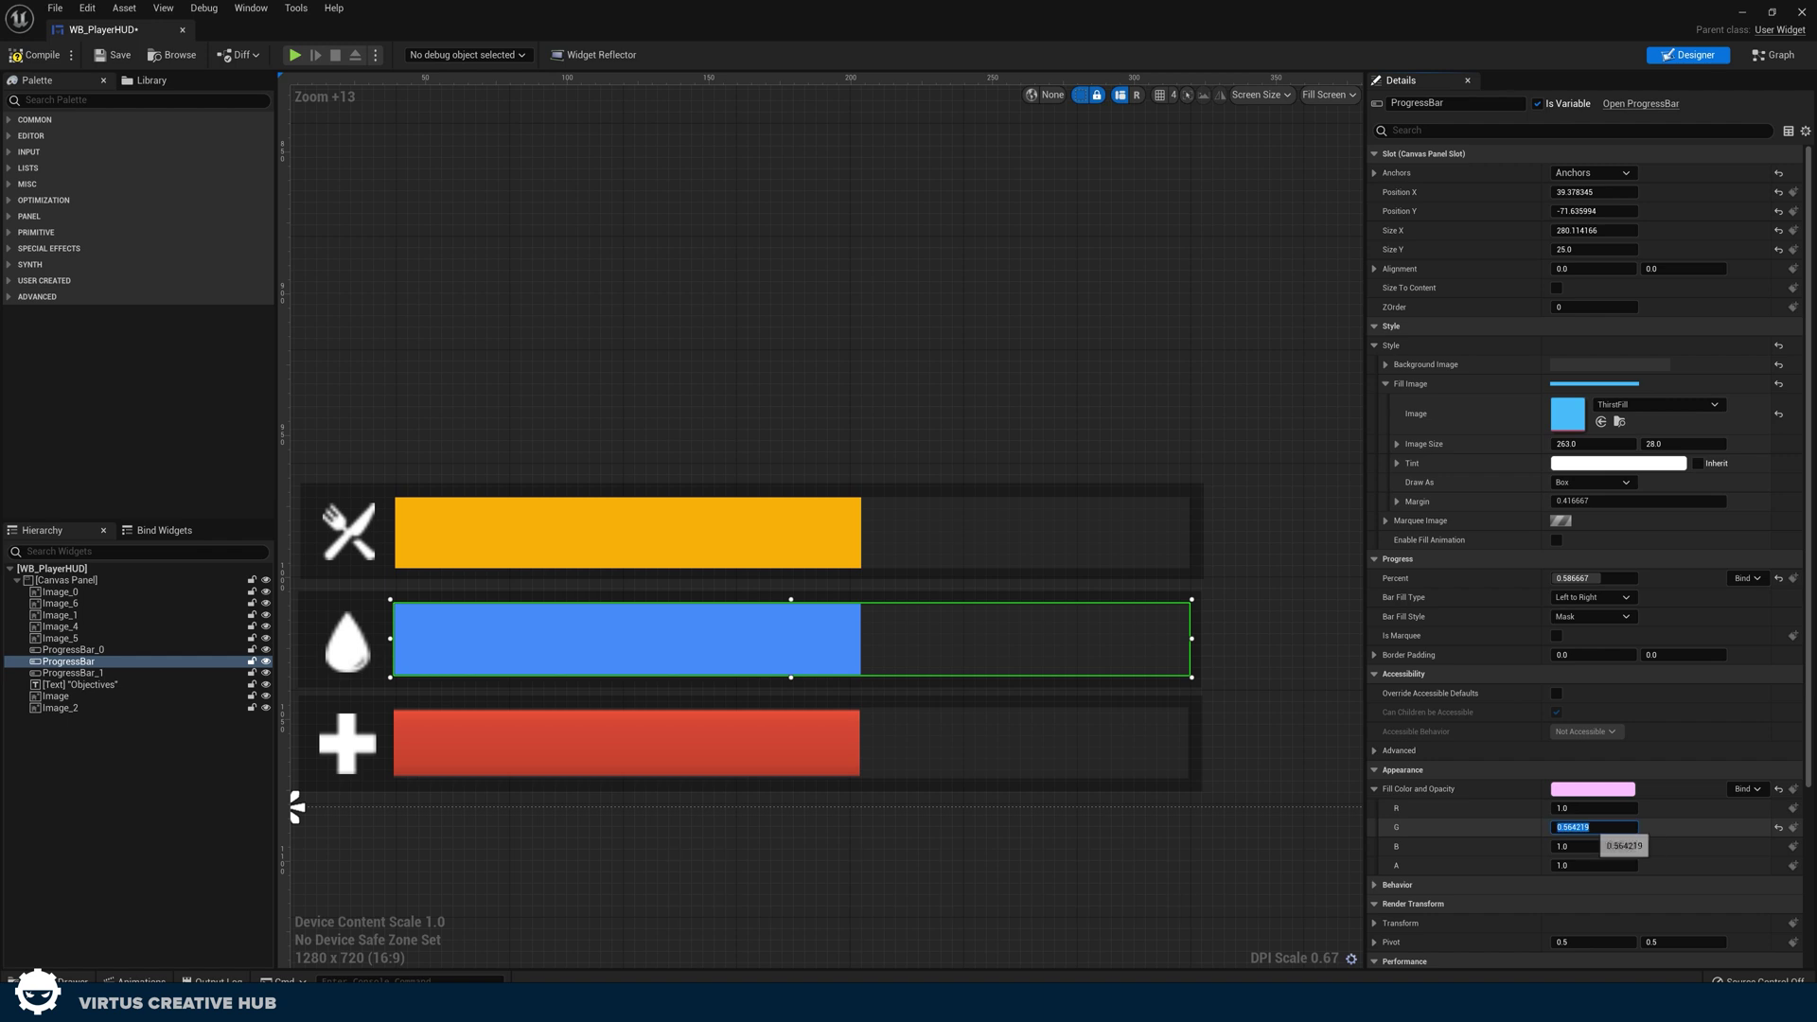
pyautogui.write('1')
pyautogui.press('Return')
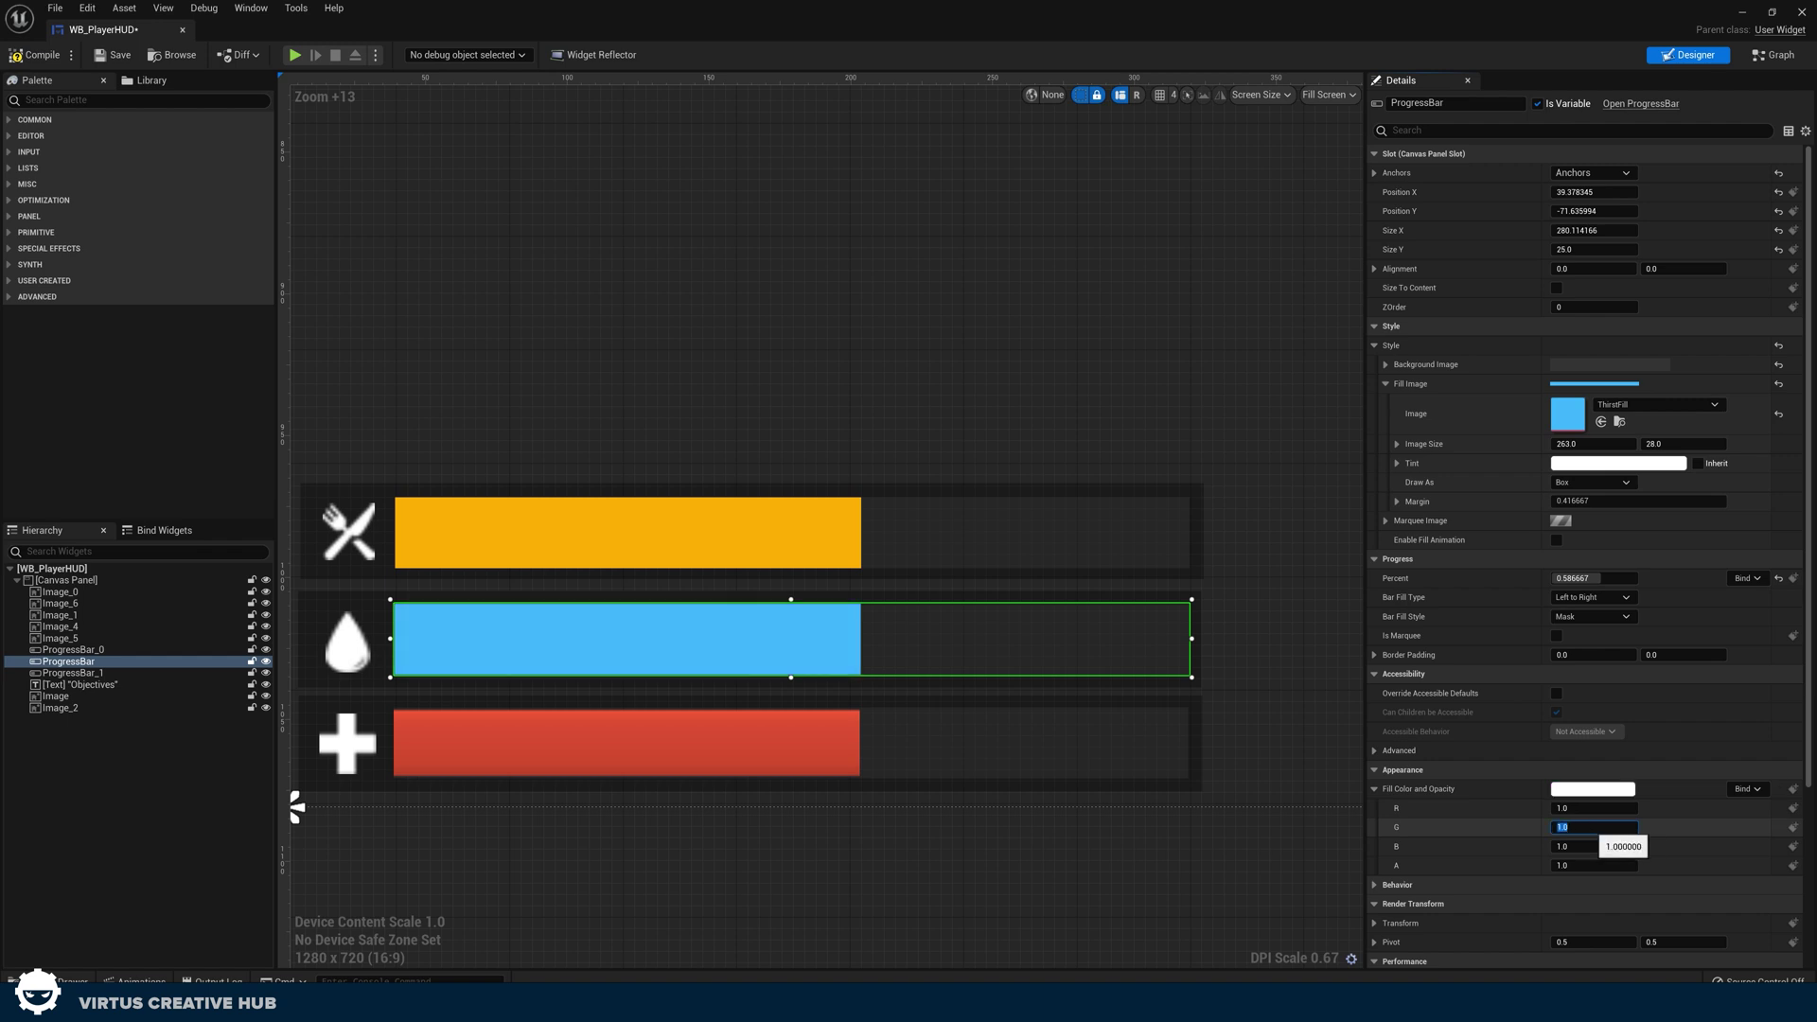
# Step: Set the fill images of the blue thirst bar and the hunger bar to draw as Image
pyautogui.click(1591, 483)
pyautogui.click(1593, 510)
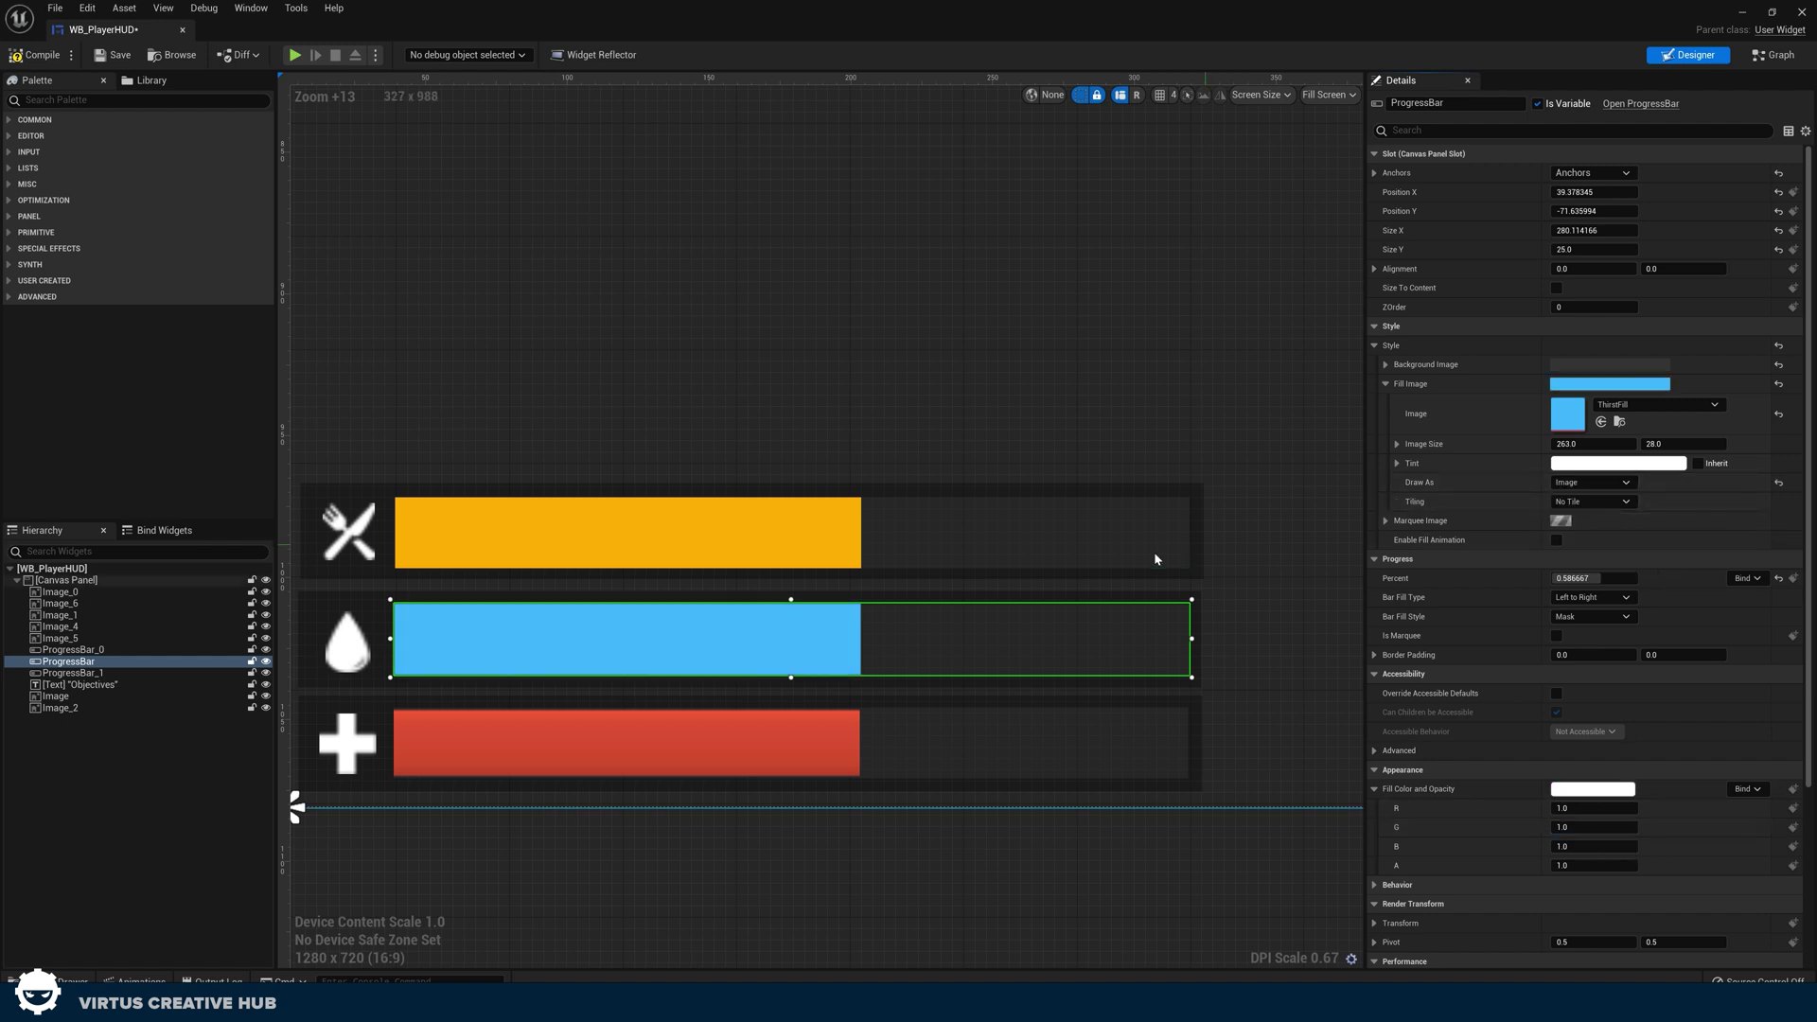
pyautogui.click(1054, 556)
pyautogui.click(1586, 485)
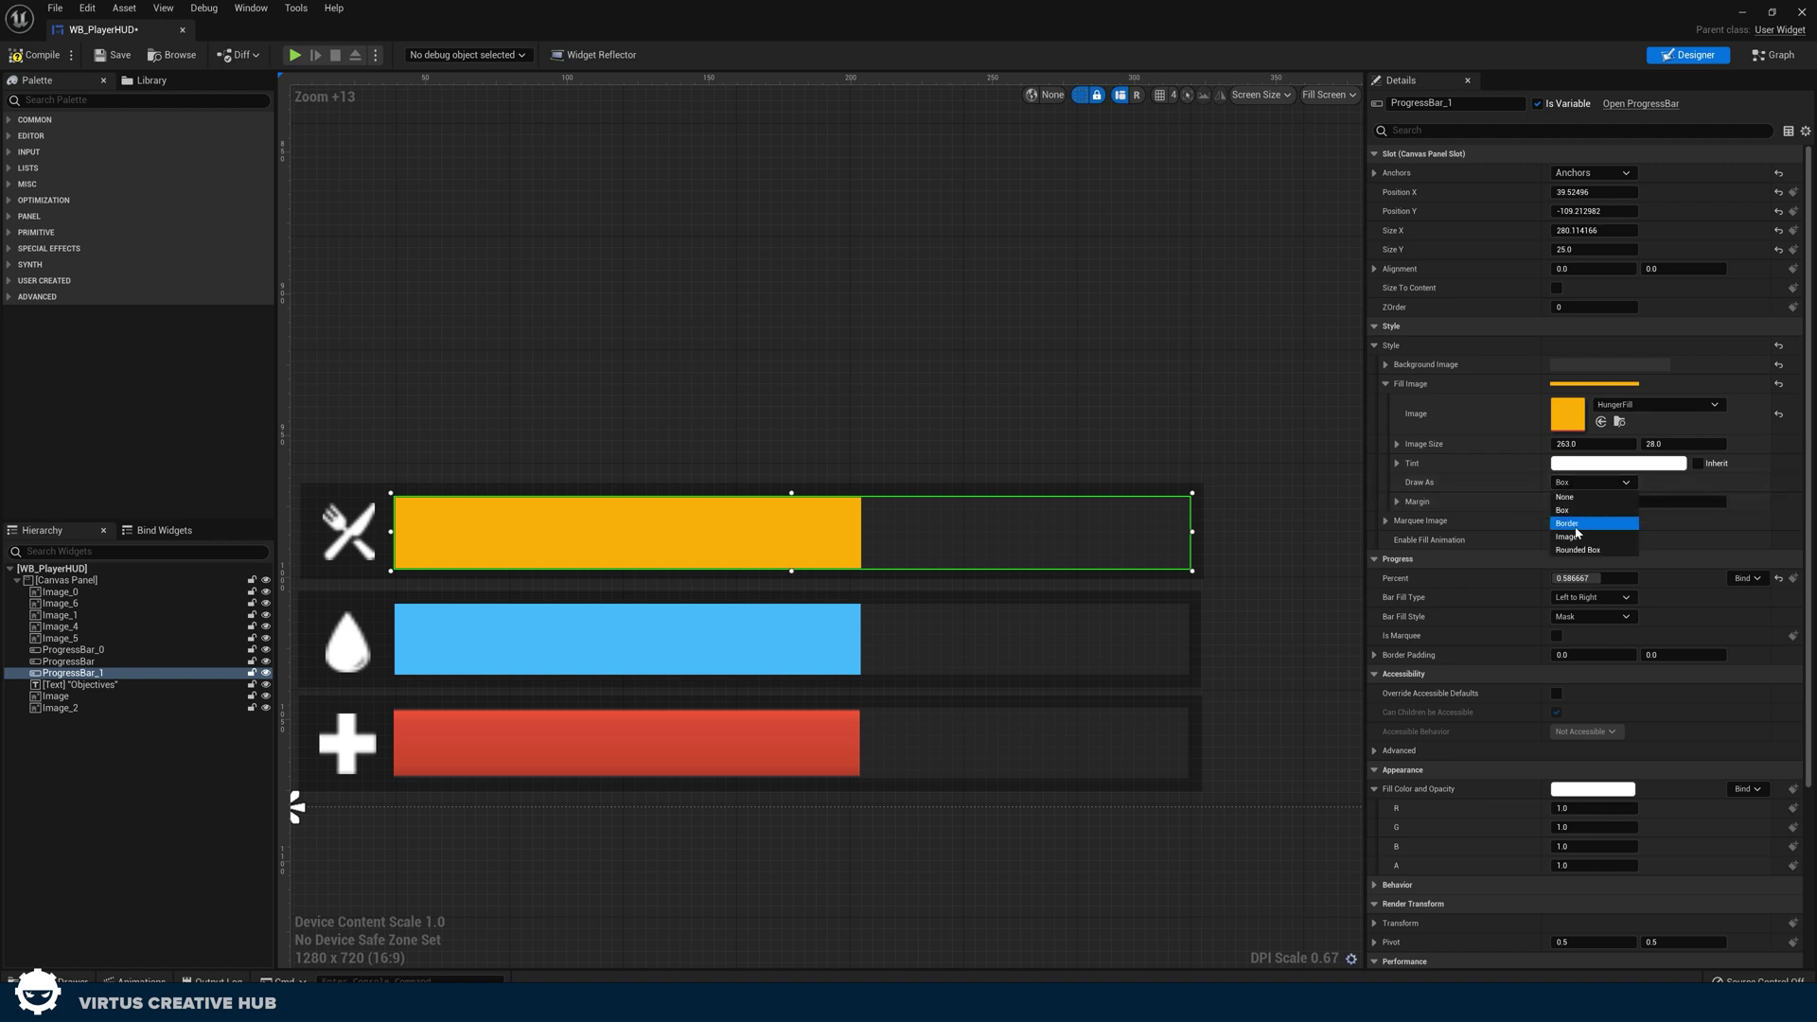
pyautogui.click(1589, 519)
# Step: Give the red health bar's fill image the HealthFill texture and set it to draw as Image
pyautogui.click(880, 729)
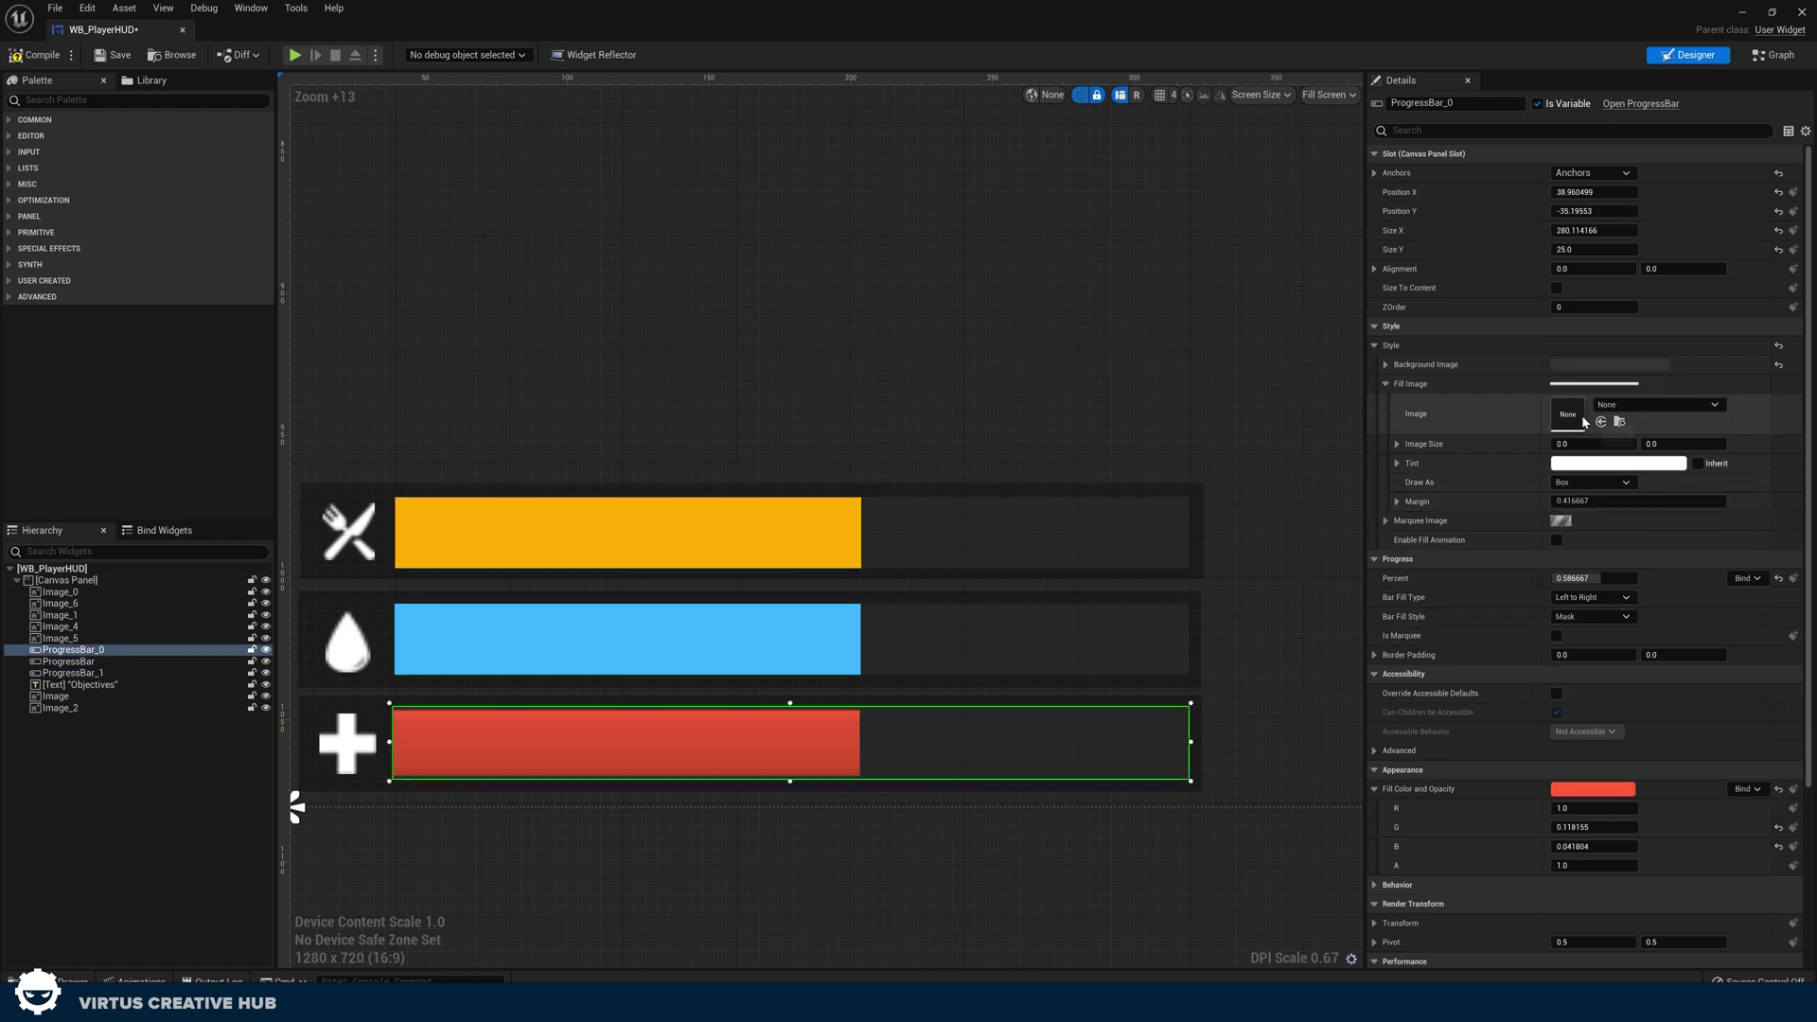
pyautogui.click(1632, 405)
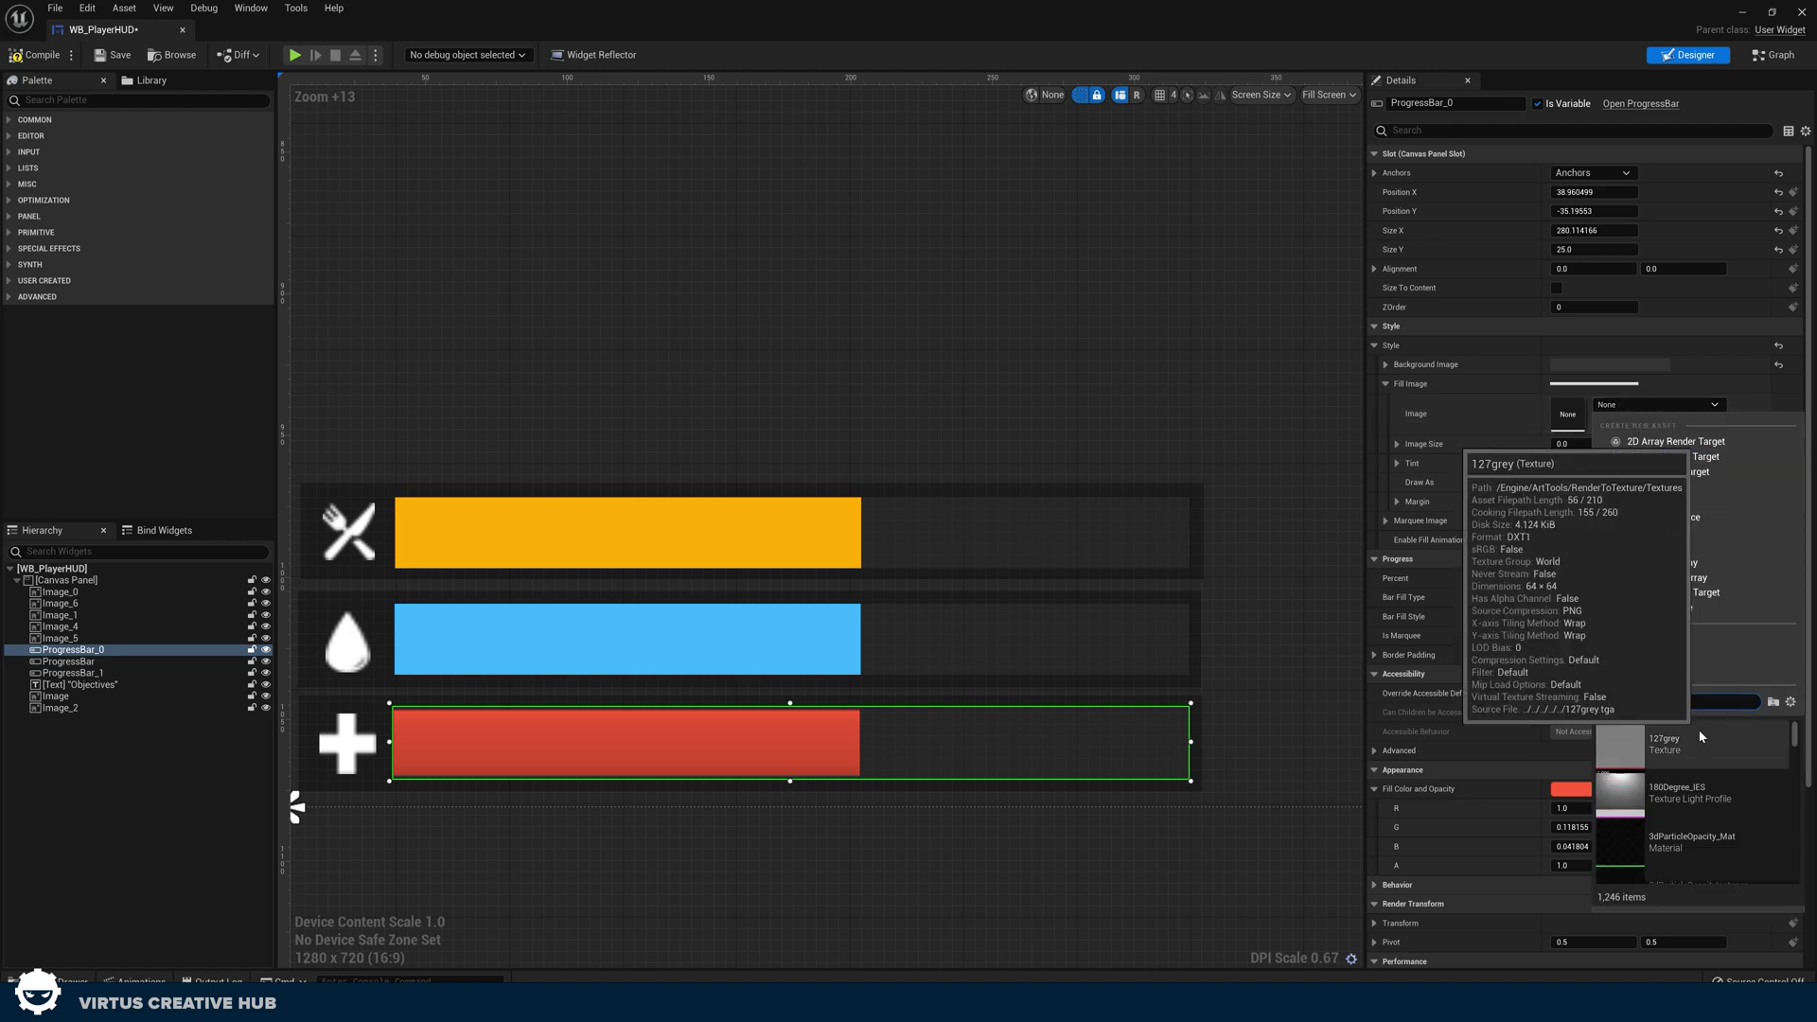
pyautogui.write('hea')
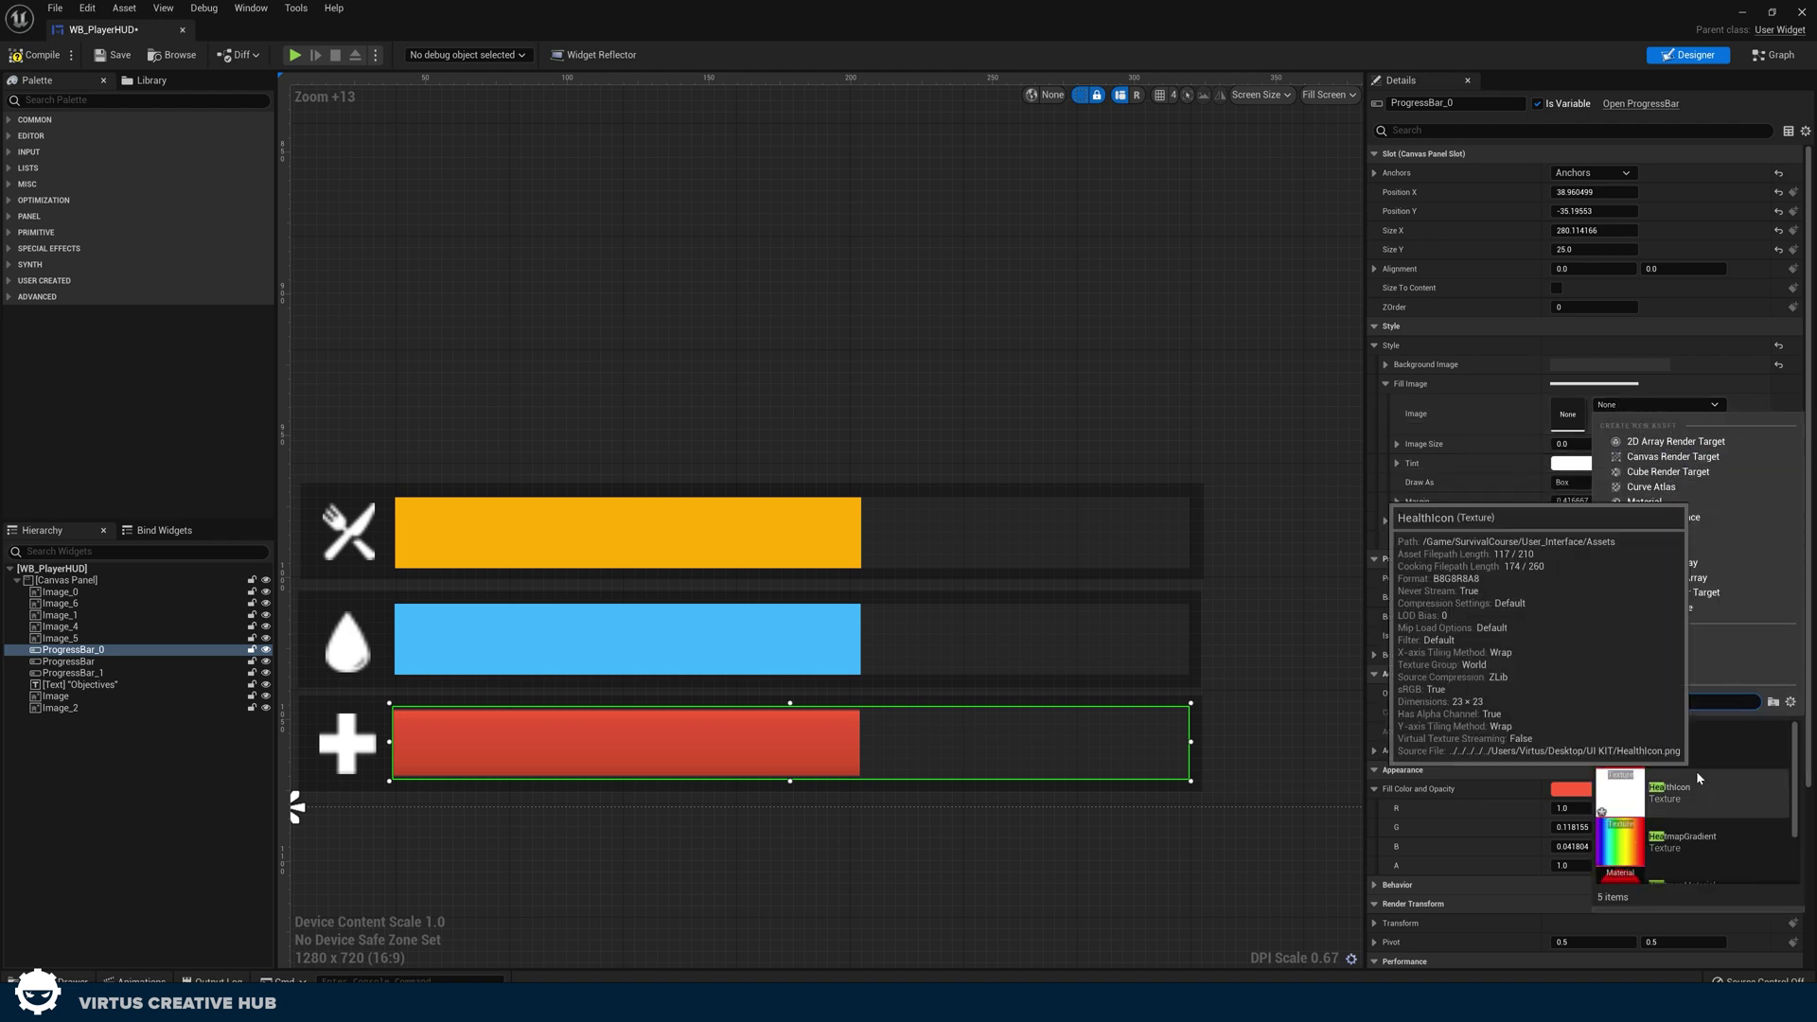
pyautogui.scroll(2, 1696, 771)
pyautogui.click(1680, 740)
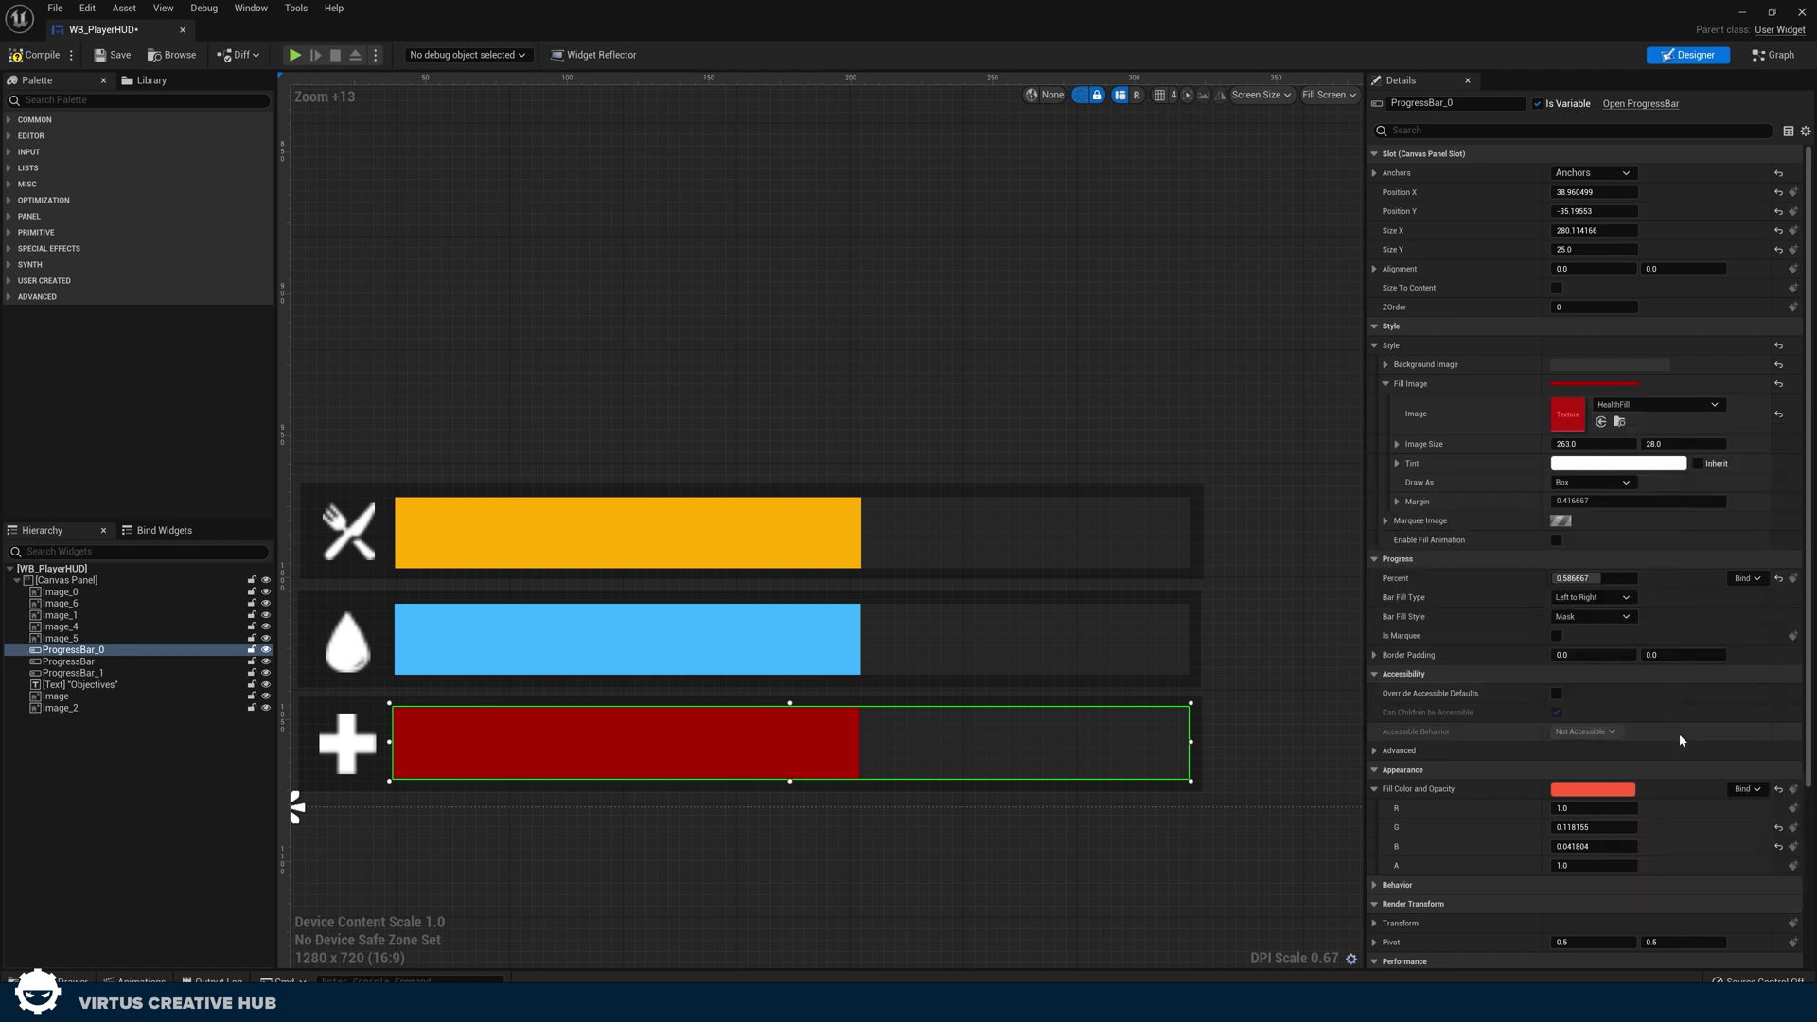
pyautogui.click(1592, 481)
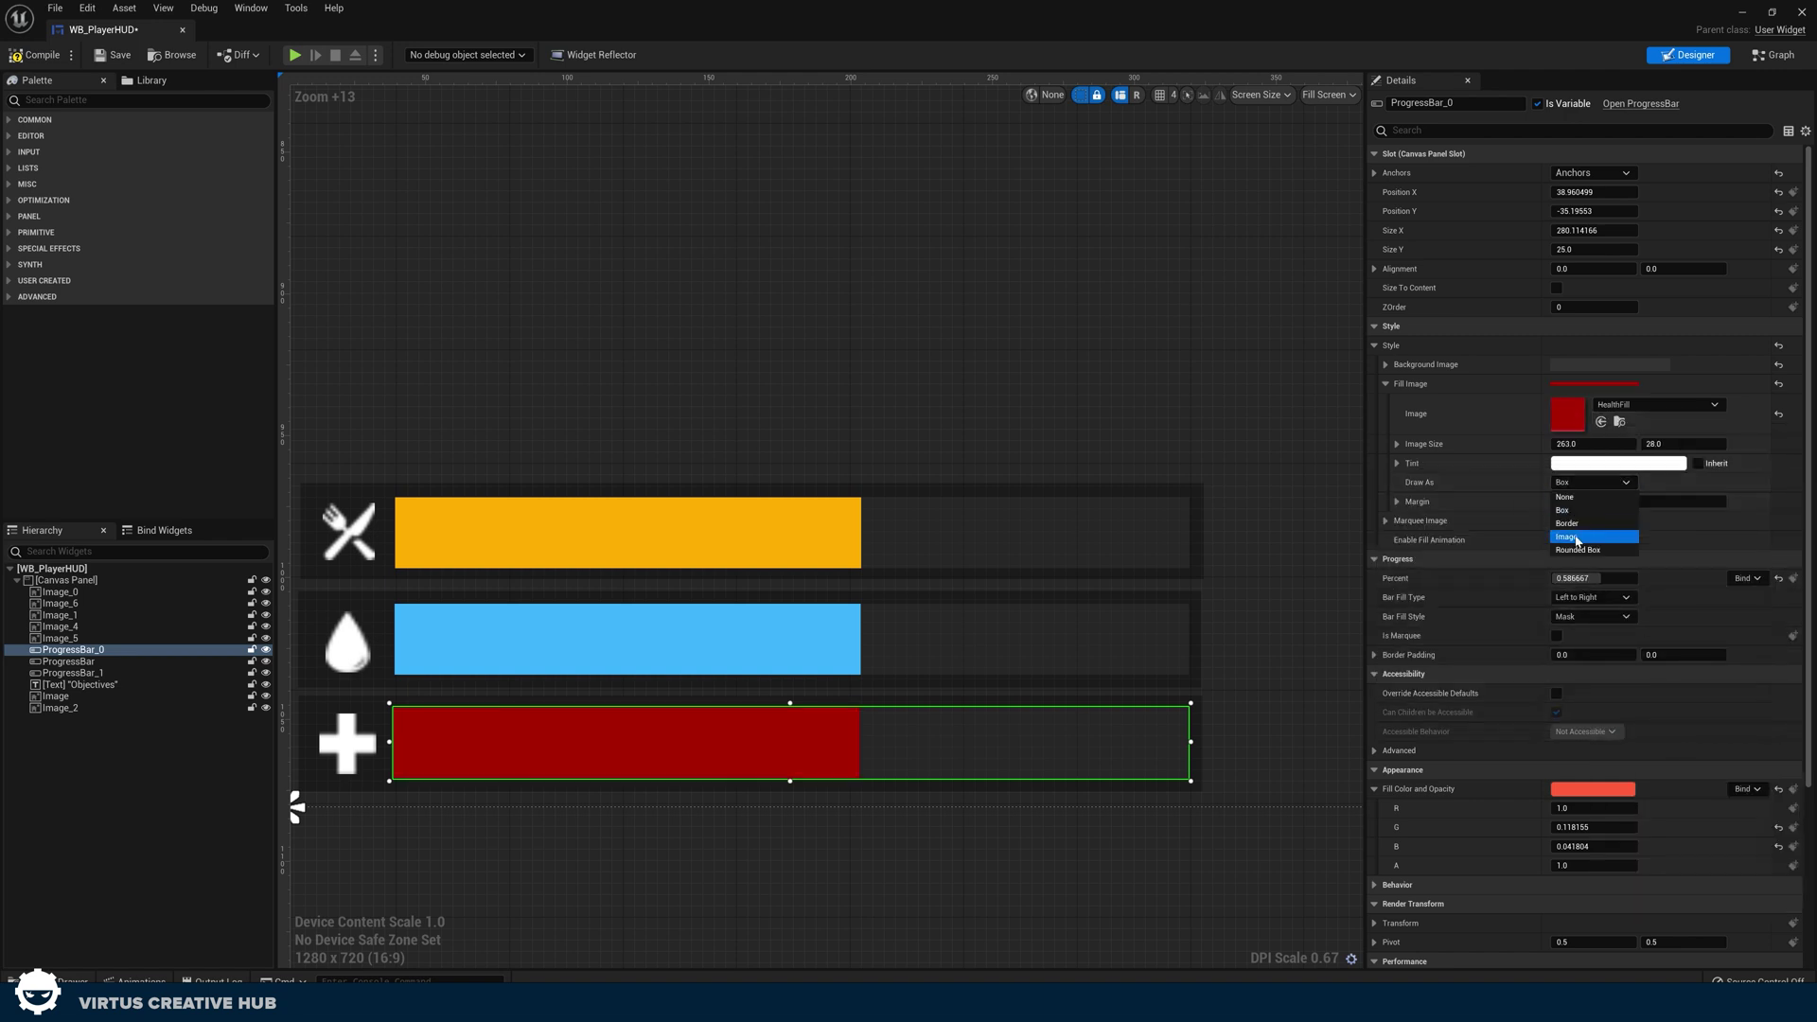
pyautogui.click(1590, 532)
# Step: Set the G and B channels of the health bar's Fill Color and Opacity to 1
pyautogui.click(1582, 827)
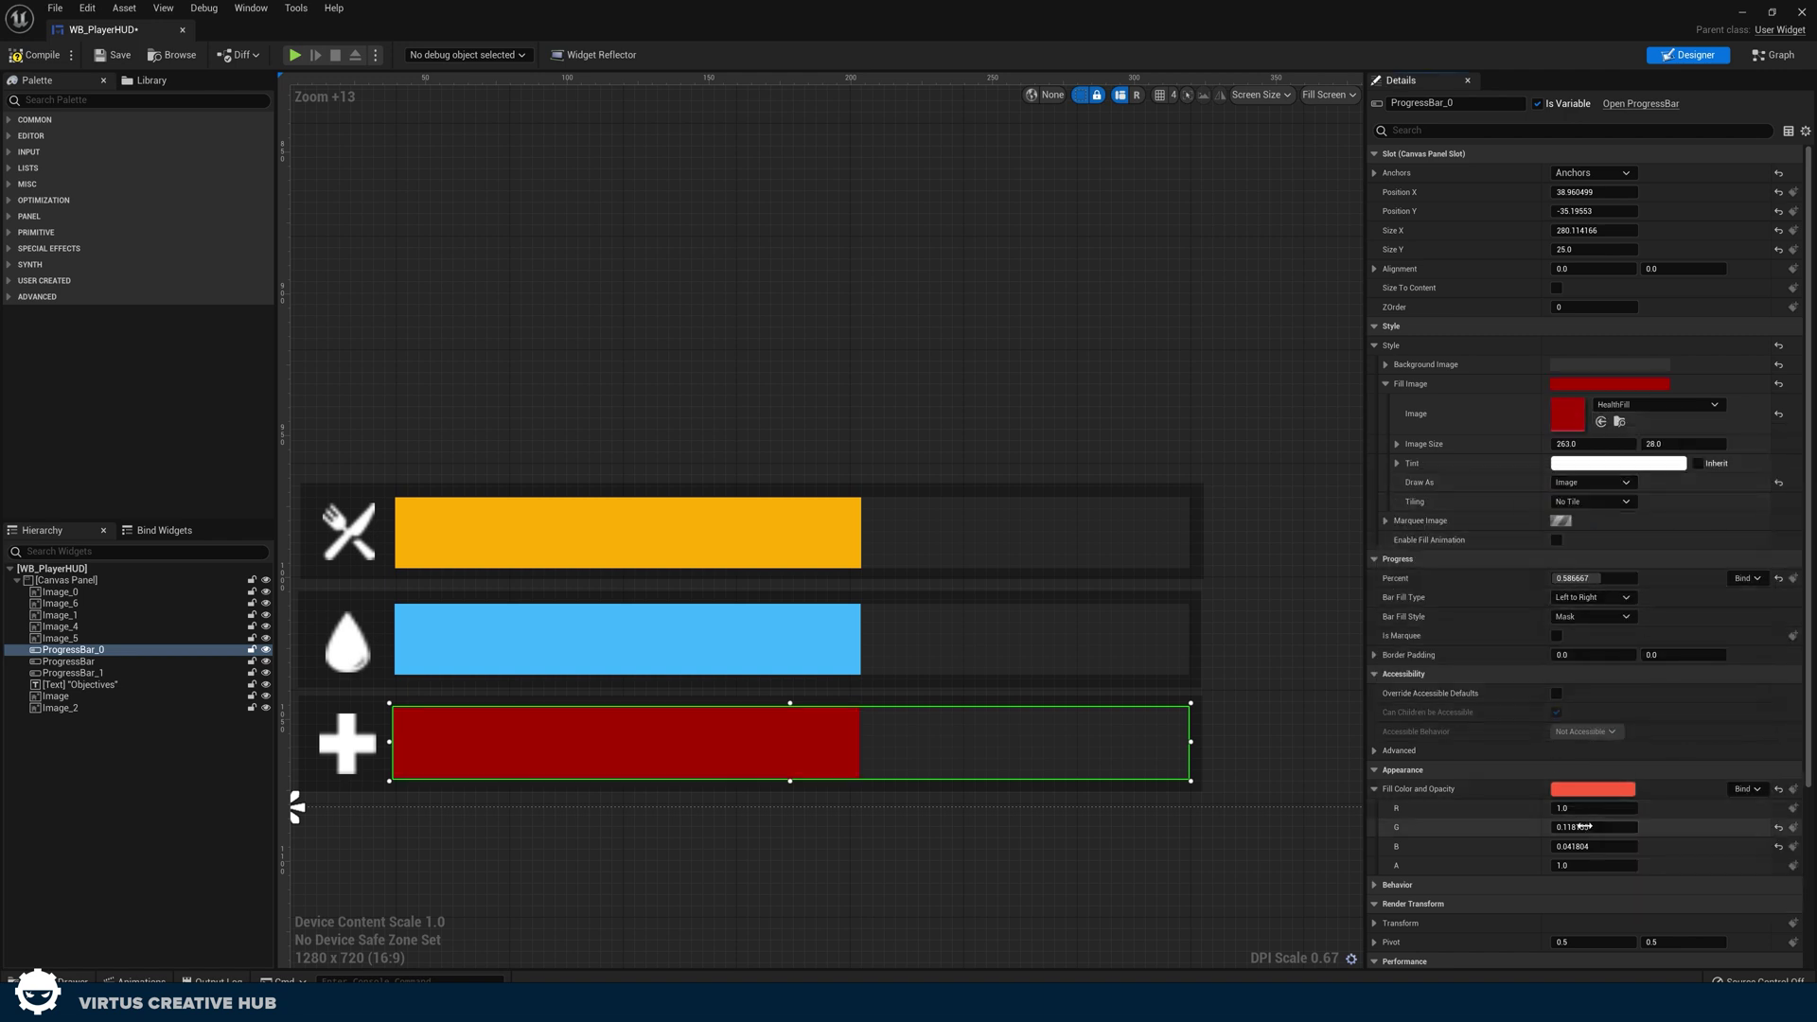
pyautogui.write('1')
pyautogui.press('Tab')
pyautogui.write('1')
pyautogui.press('Tab')
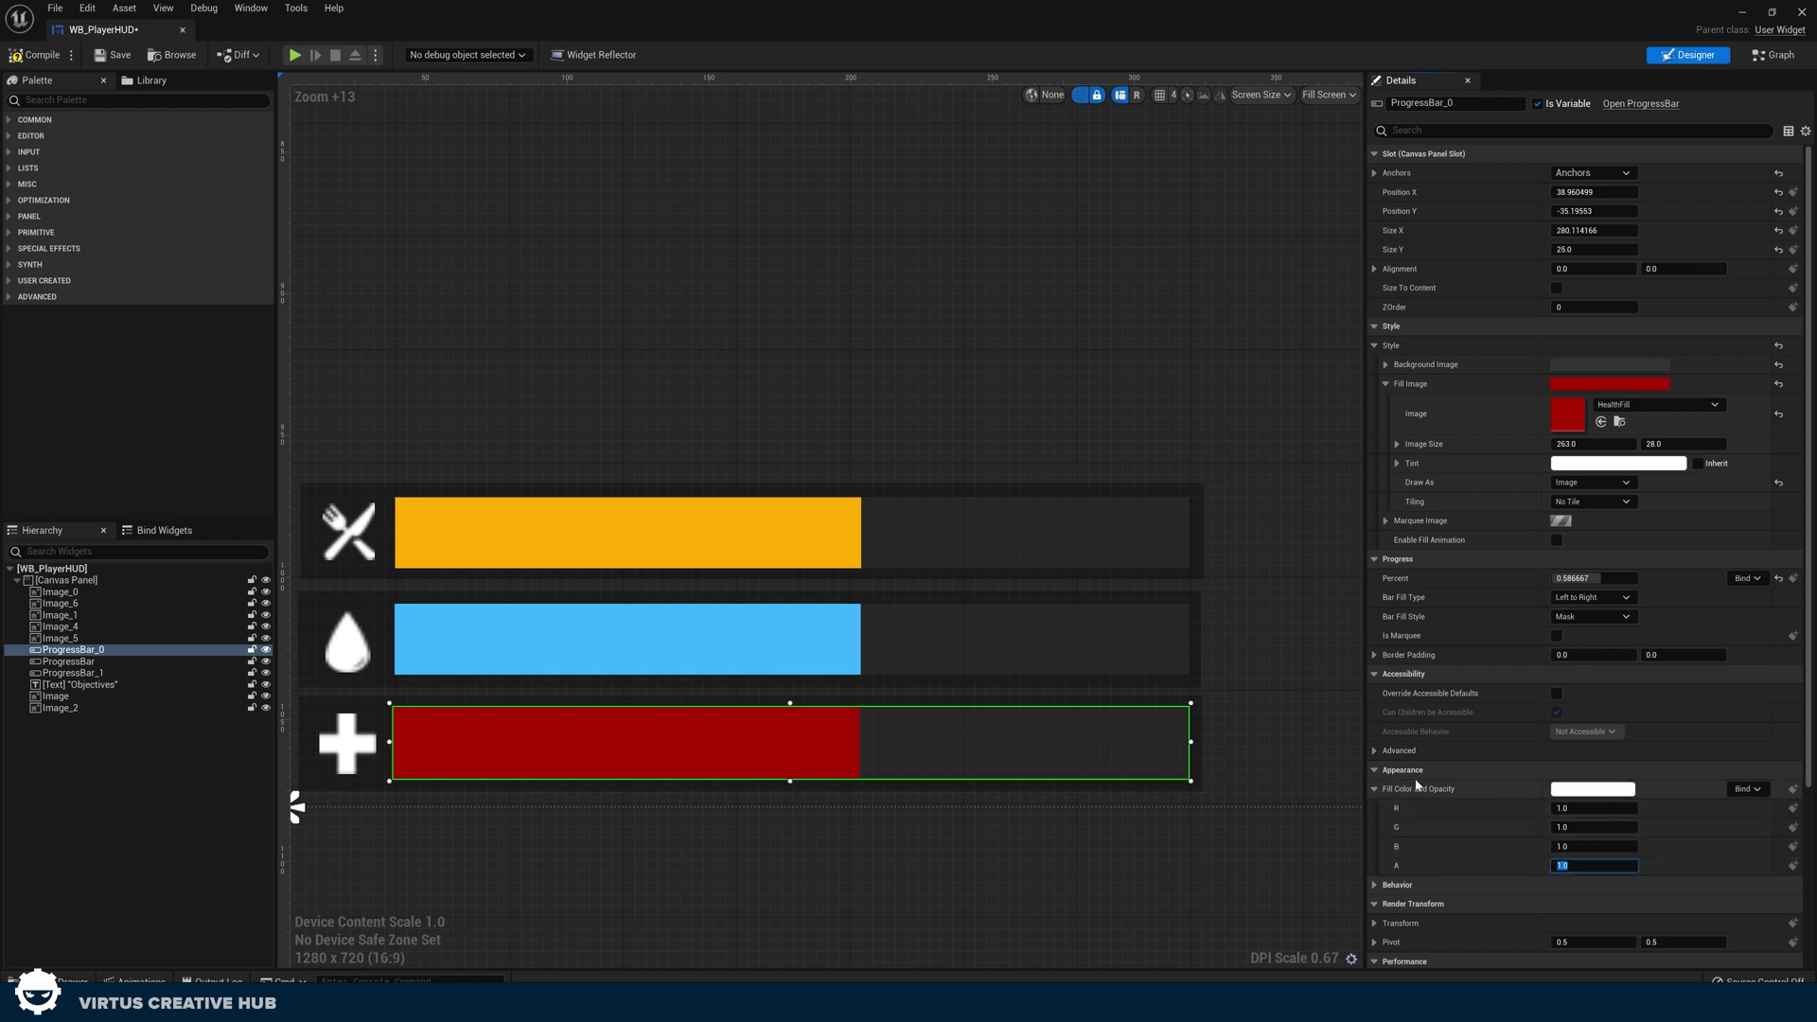
pyautogui.click(1005, 880)
# Step: Lower the Percent of the health bar to about 0.33, the thirst bar to about 0.55 and the hunger bar to about 0.29
pyautogui.moveTo(712, 851); pyautogui.dragTo(900, 767, button='right')
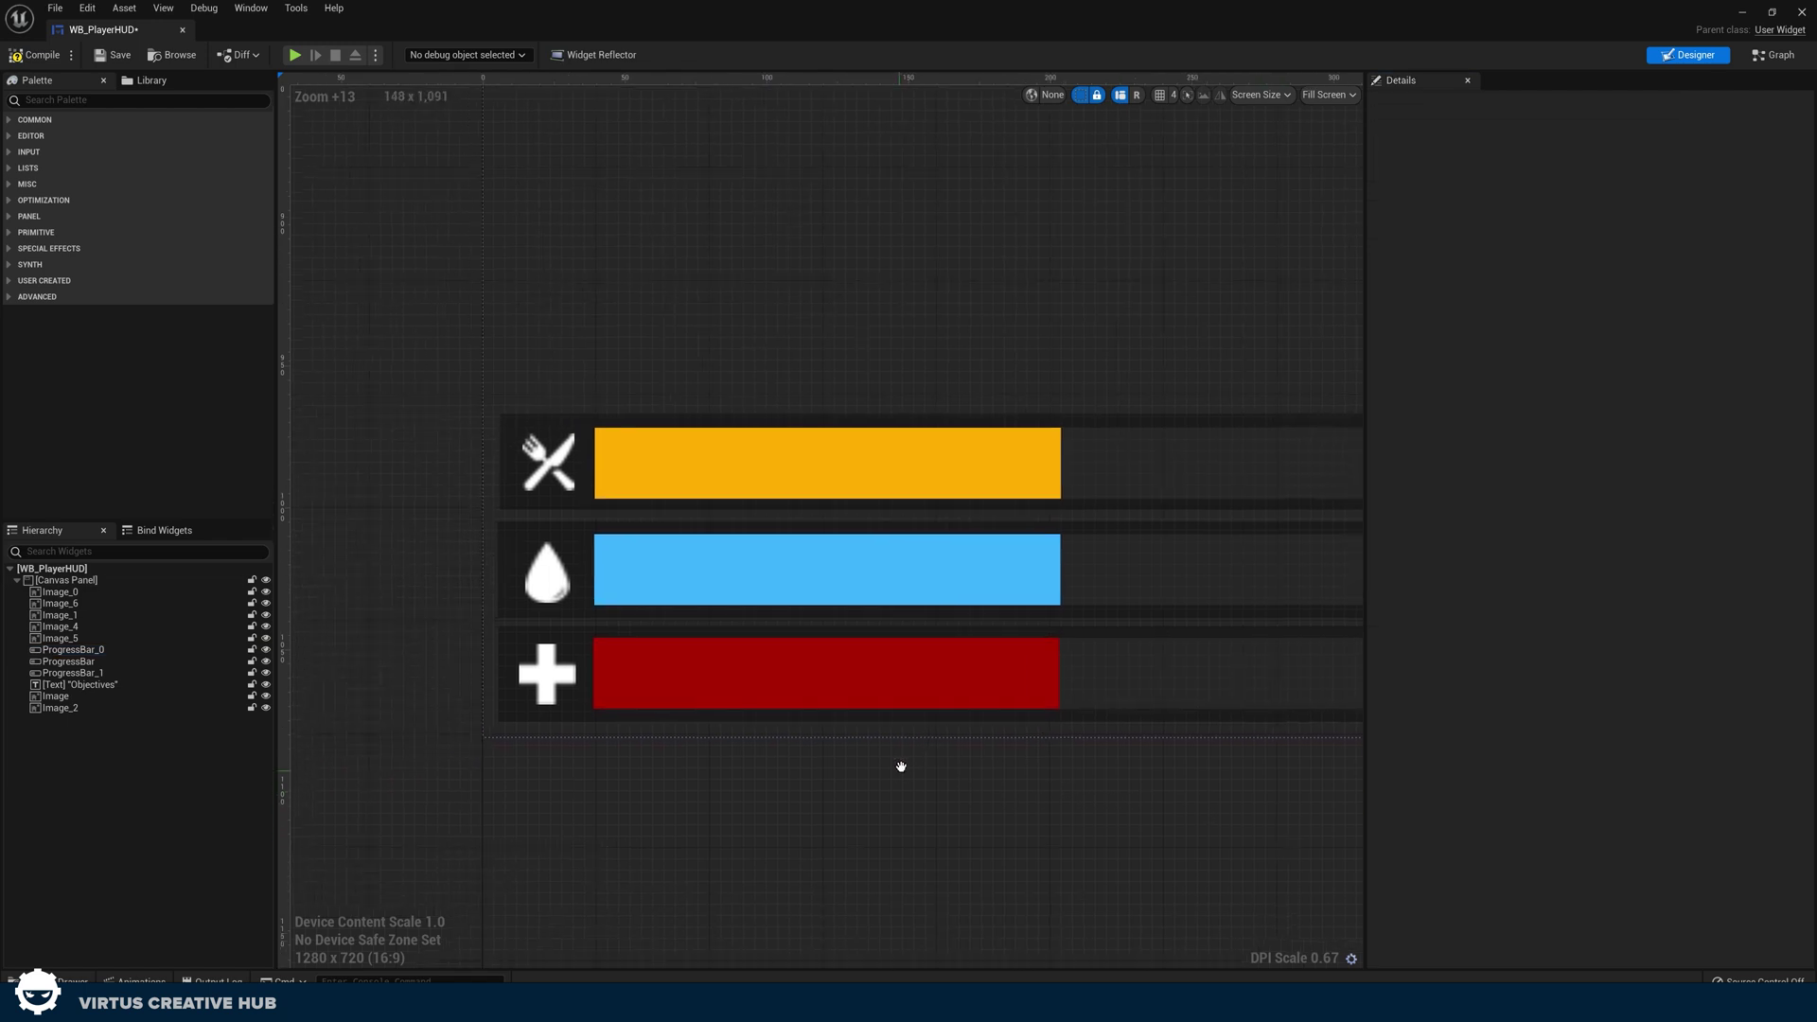
pyautogui.scroll(5, 752, 743)
pyautogui.scroll(-3, 903, 636)
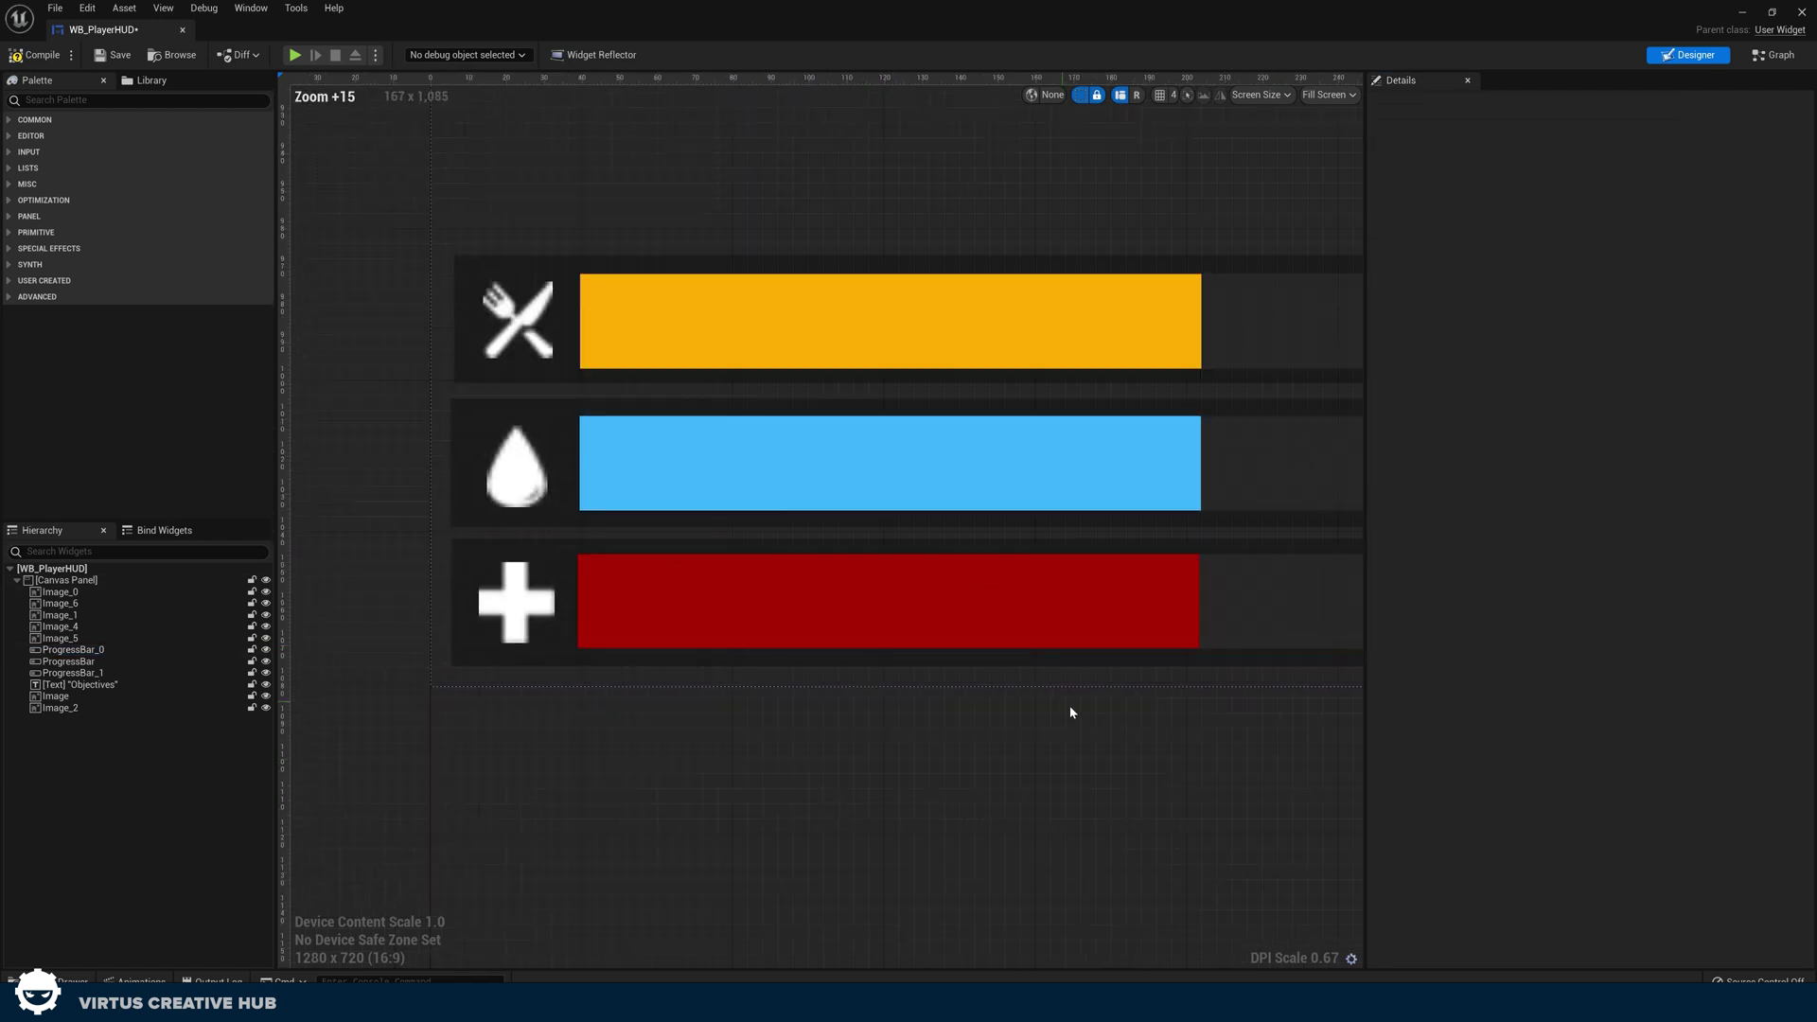
pyautogui.moveTo(1070, 714); pyautogui.dragTo(949, 742, button='right')
pyautogui.click(1001, 663)
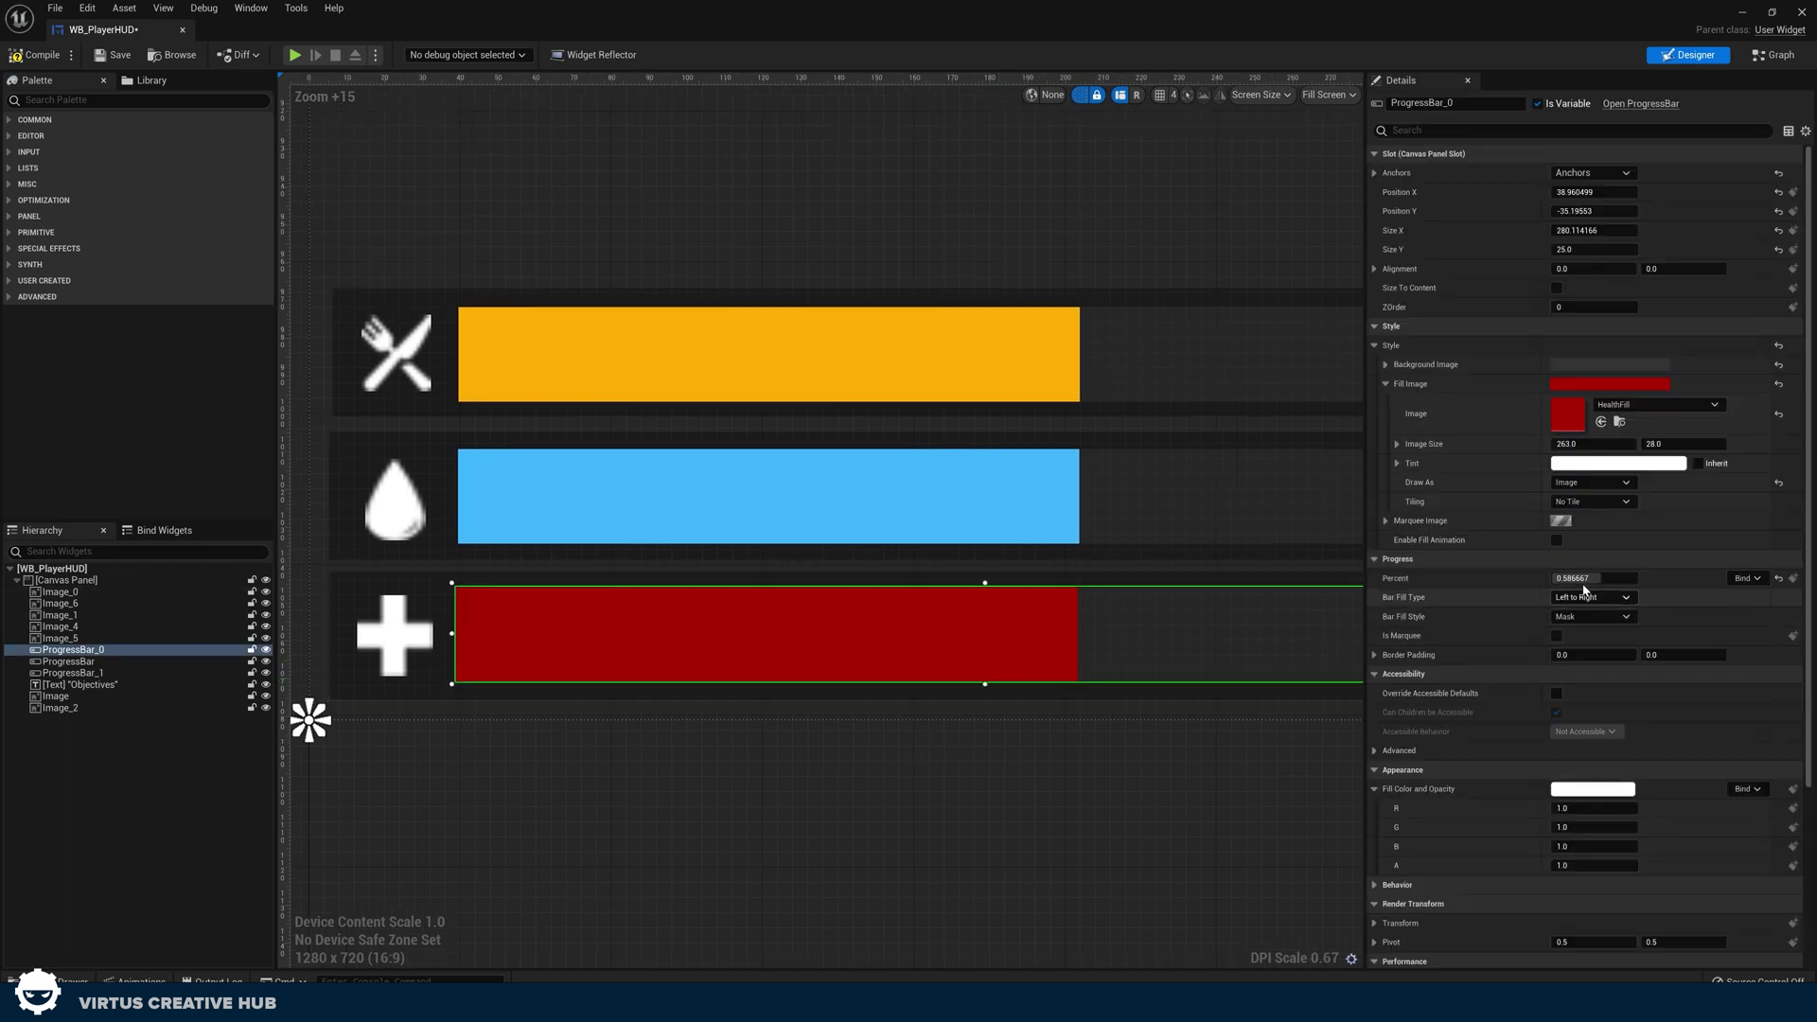
pyautogui.moveTo(1576, 578)
pyautogui.mouseDown()
pyautogui.moveTo(1618, 578)
pyautogui.moveTo(1552, 578)
pyautogui.moveTo(1637, 578)
pyautogui.moveTo(1551, 578)
pyautogui.moveTo(1611, 578)
pyautogui.moveTo(1569, 578)
pyautogui.mouseUp()
pyautogui.click(1269, 507)
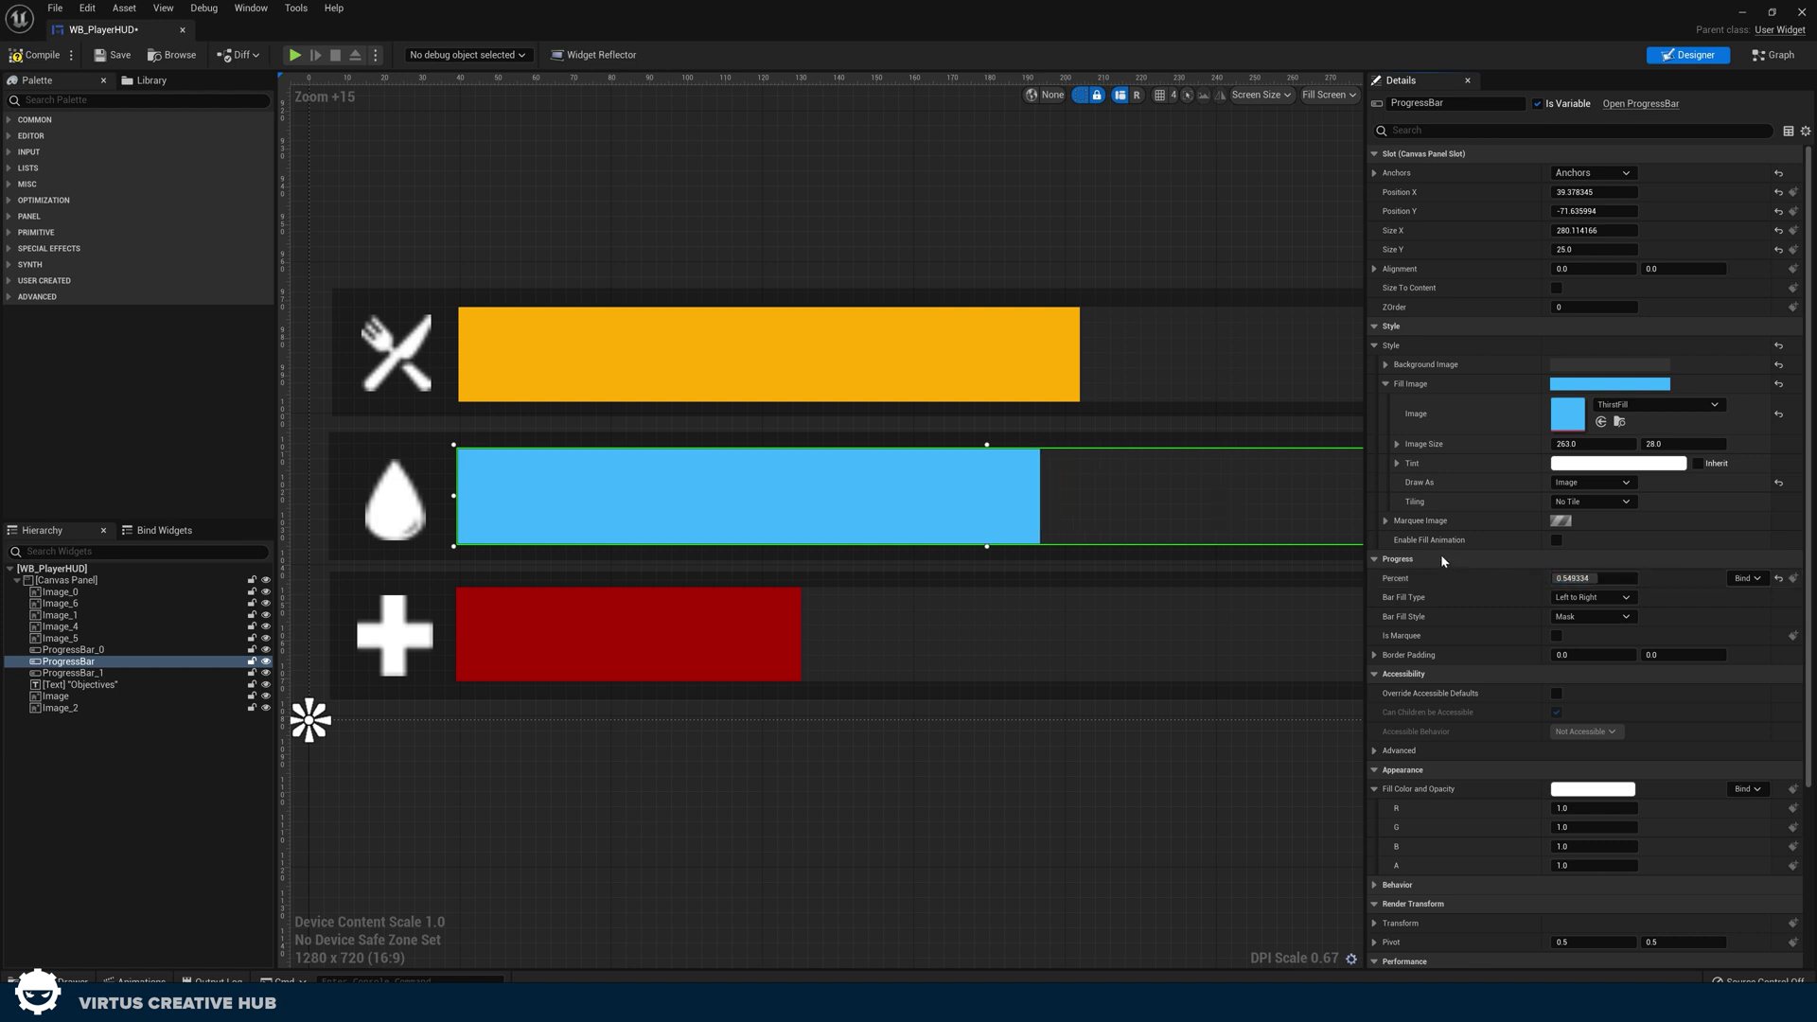
pyautogui.click(1216, 396)
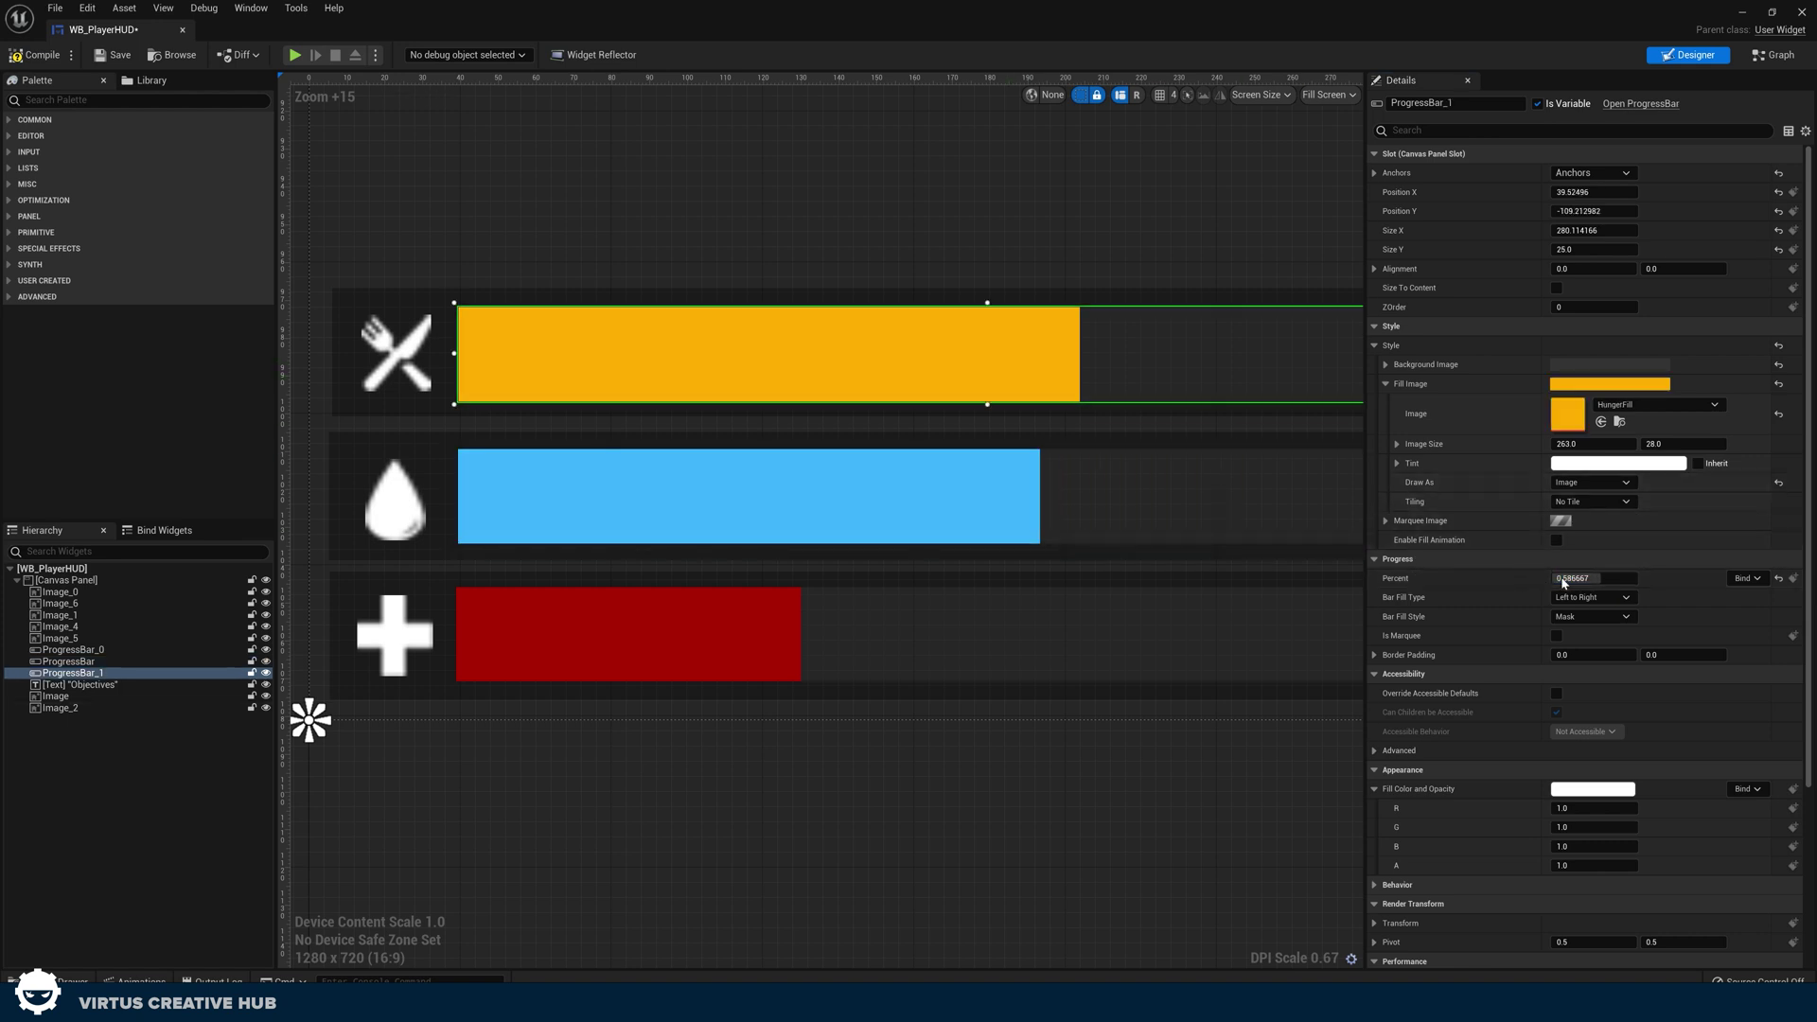
pyautogui.moveTo(1570, 578)
pyautogui.mouseDown()
pyautogui.moveTo(1524, 578)
pyautogui.moveTo(1589, 578)
pyautogui.moveTo(1538, 578)
pyautogui.moveTo(1554, 579)
pyautogui.mouseUp()
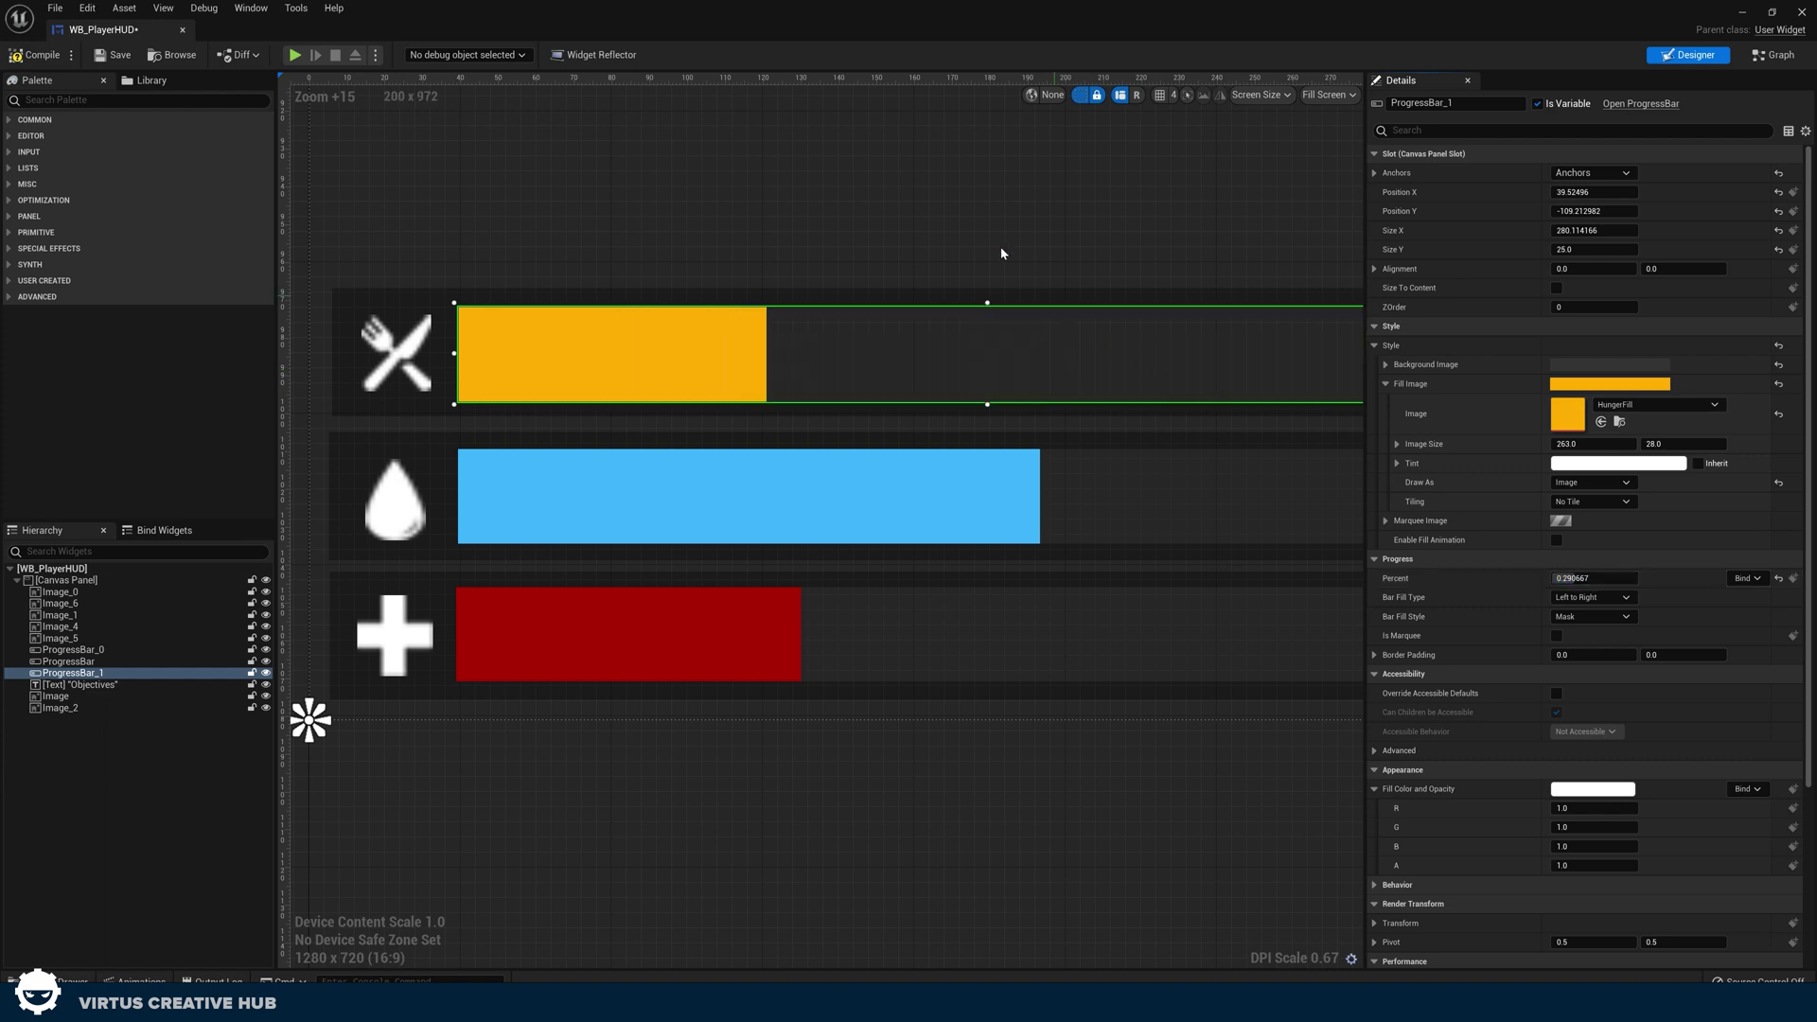
# Step: Compile the widget and play the level in fullscreen to preview the restyled HUD
pyautogui.click(1001, 247)
pyautogui.click(37, 57)
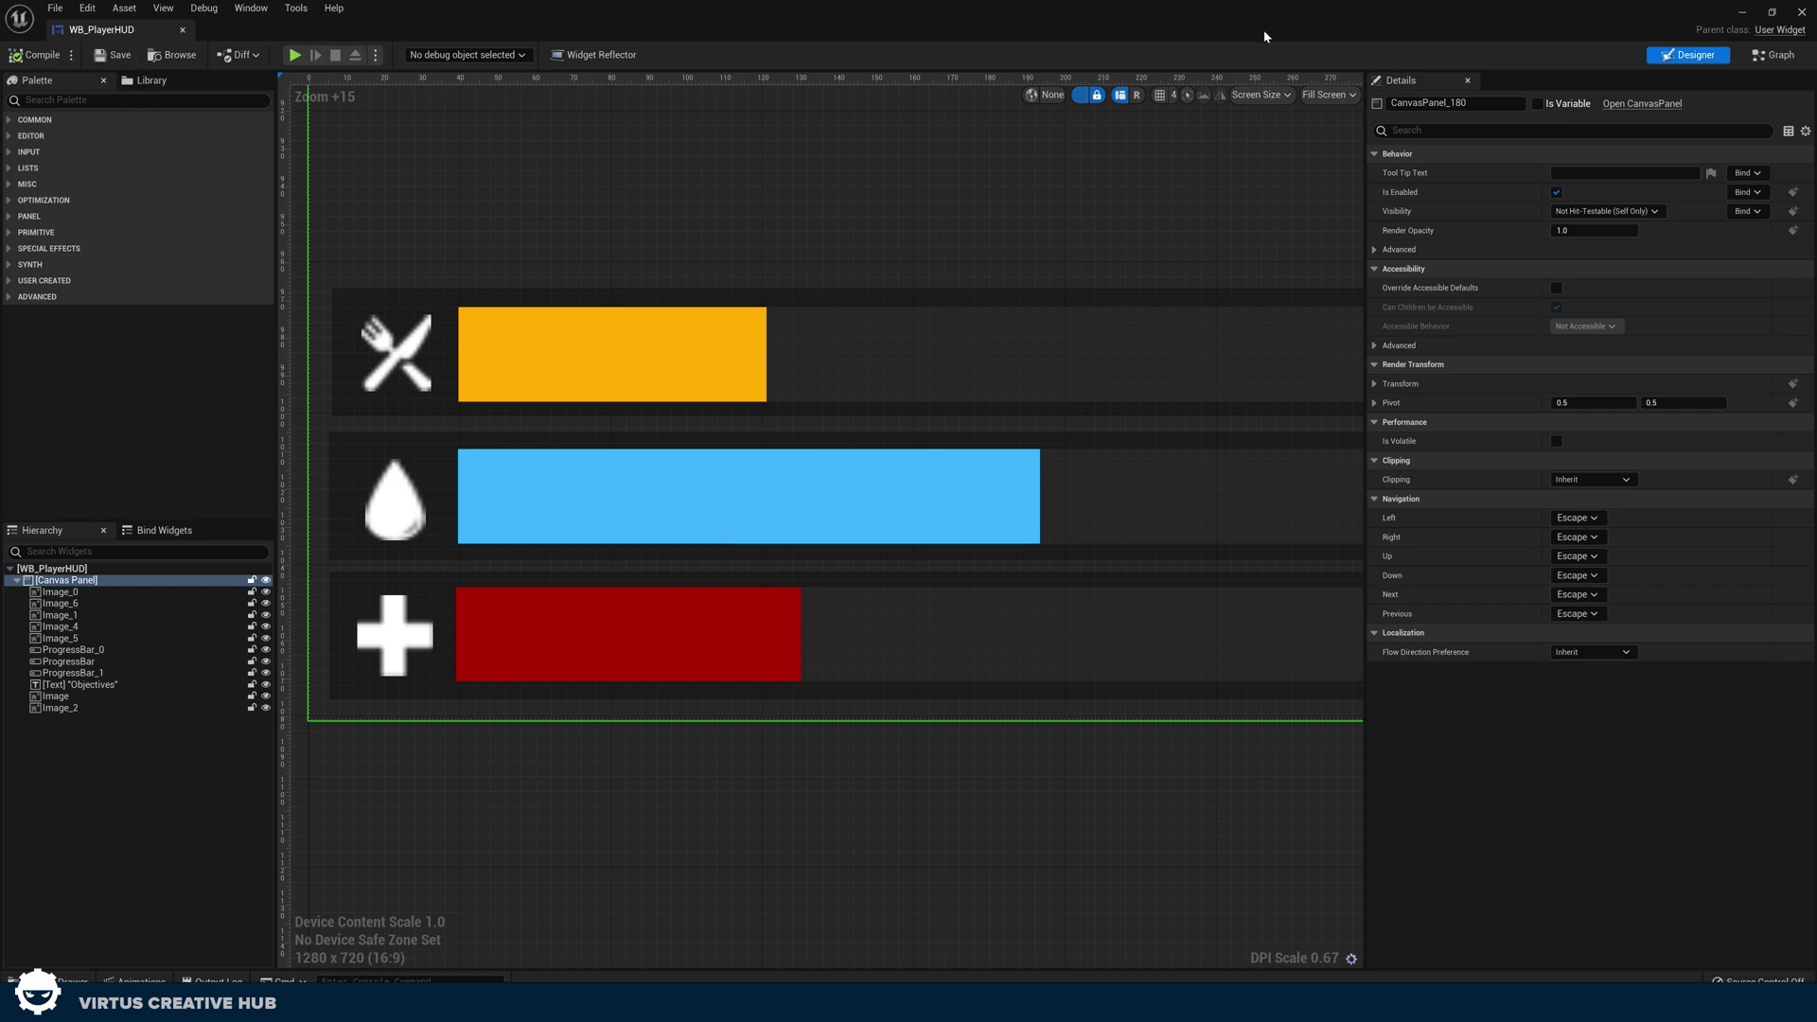
pyautogui.click(1739, 13)
pyautogui.click(305, 55)
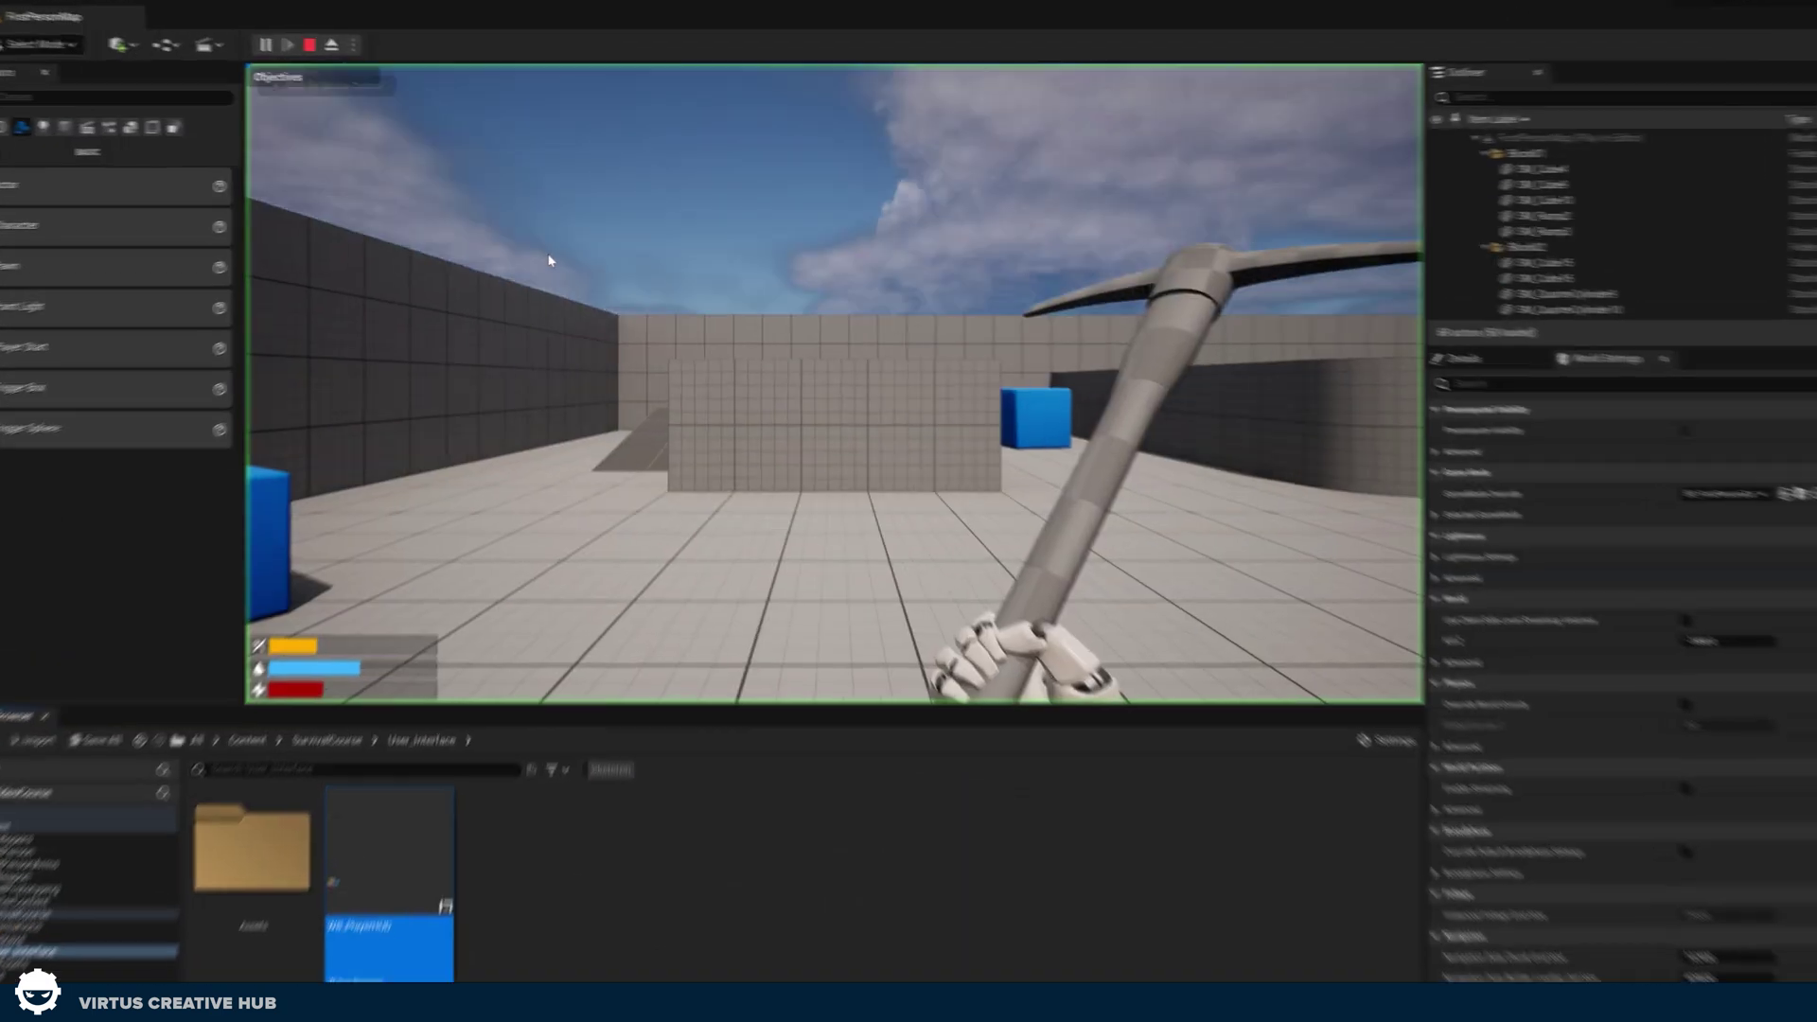
pyautogui.press('F11')
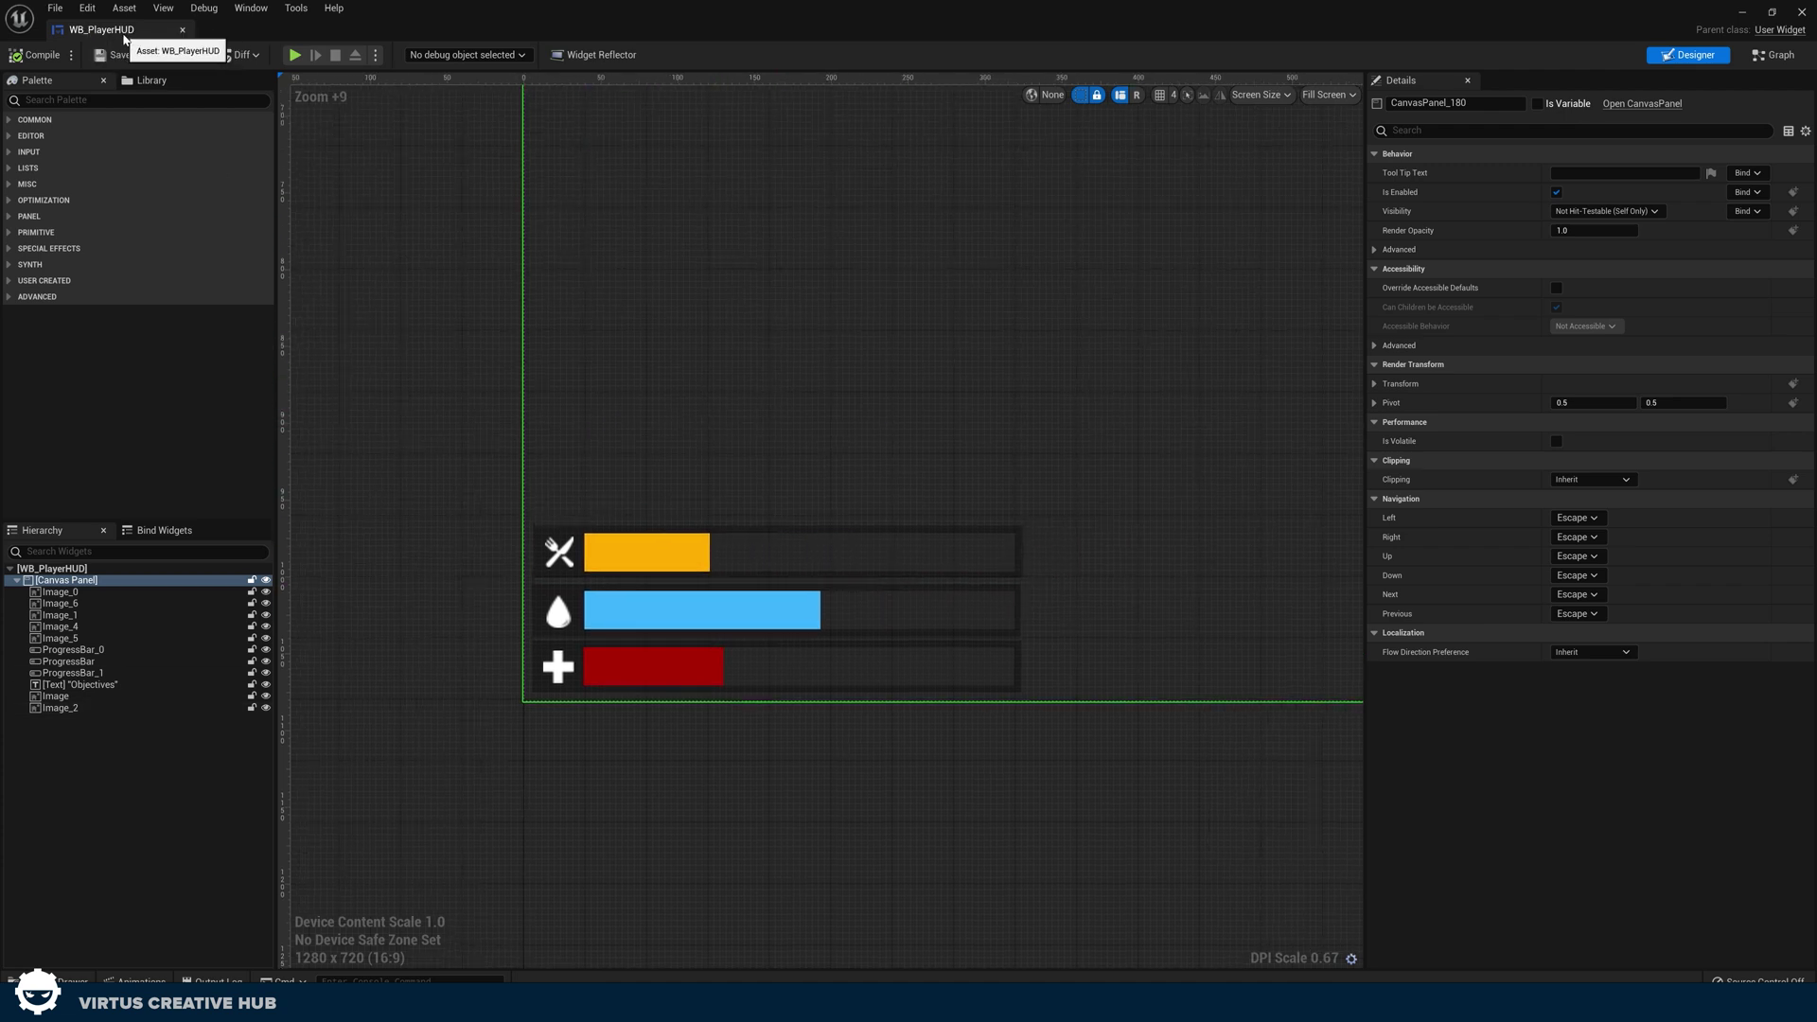
# Step: Rename the cross, water drop and cutlery images as HealthIcon, ThirstIcon and HungerIcon
pyautogui.click(566, 670)
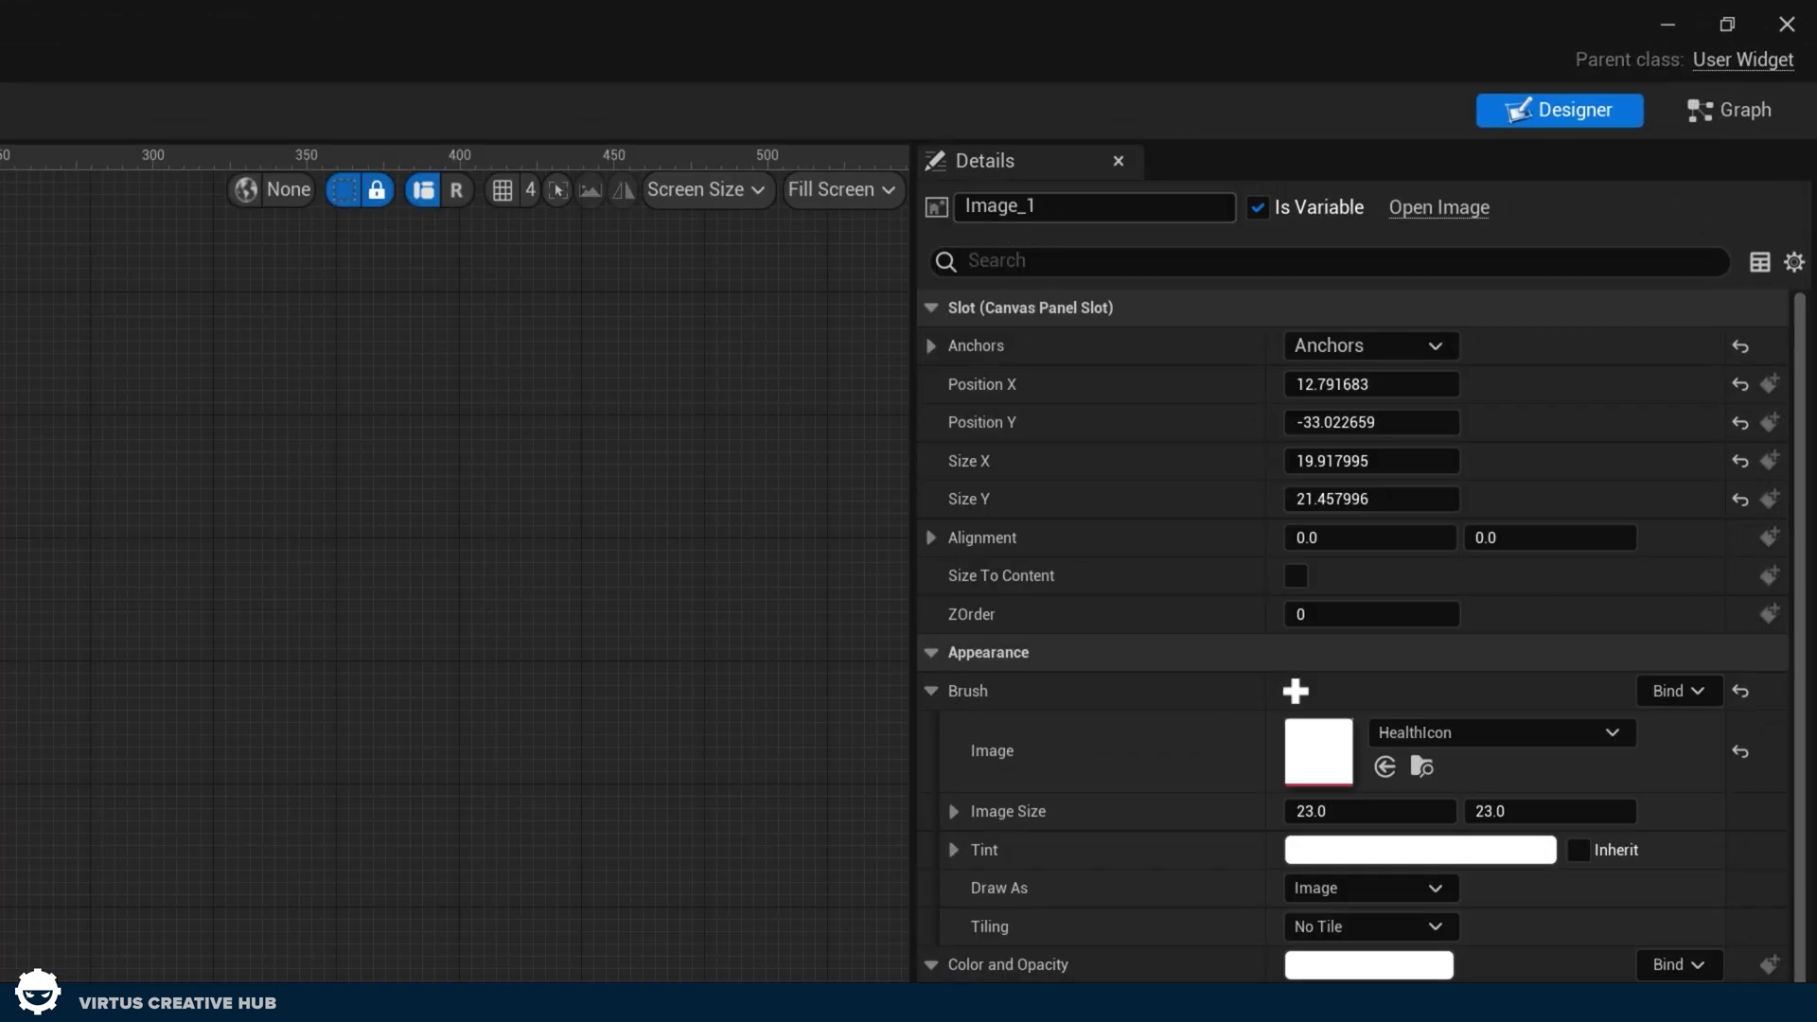
pyautogui.press('F2')
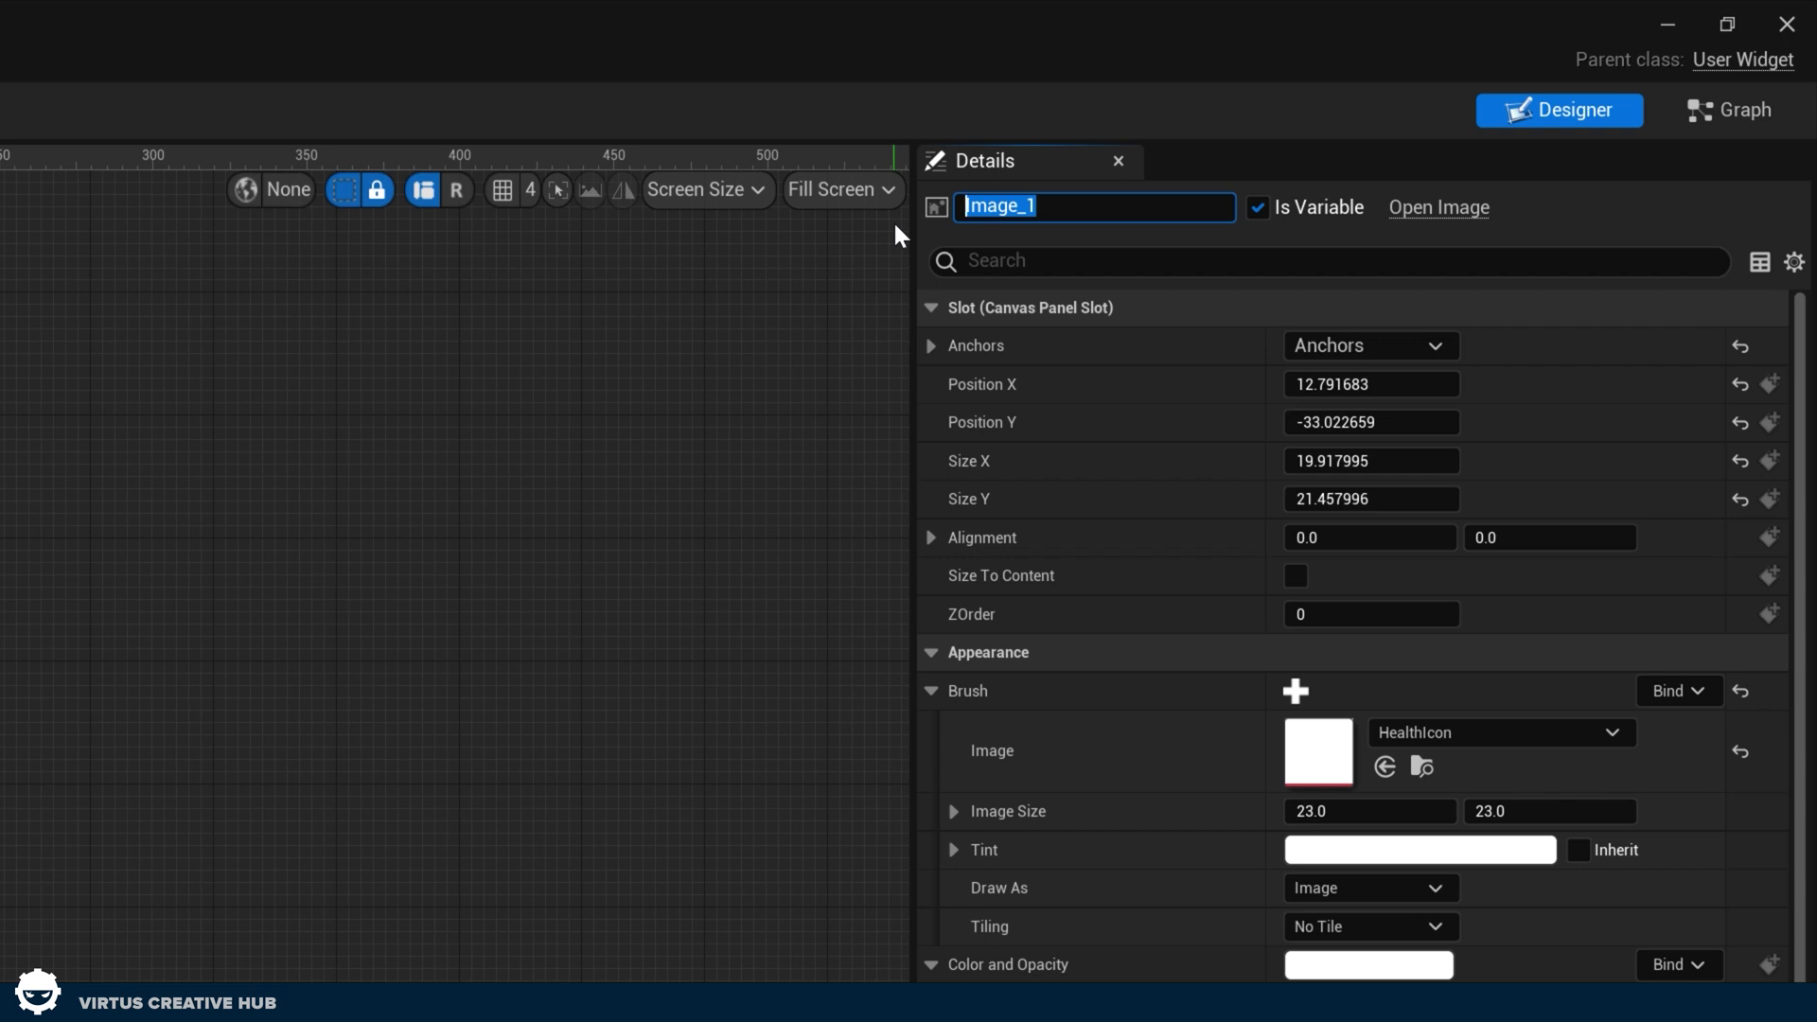
pyautogui.write('HealthIcon')
pyautogui.press('Return')
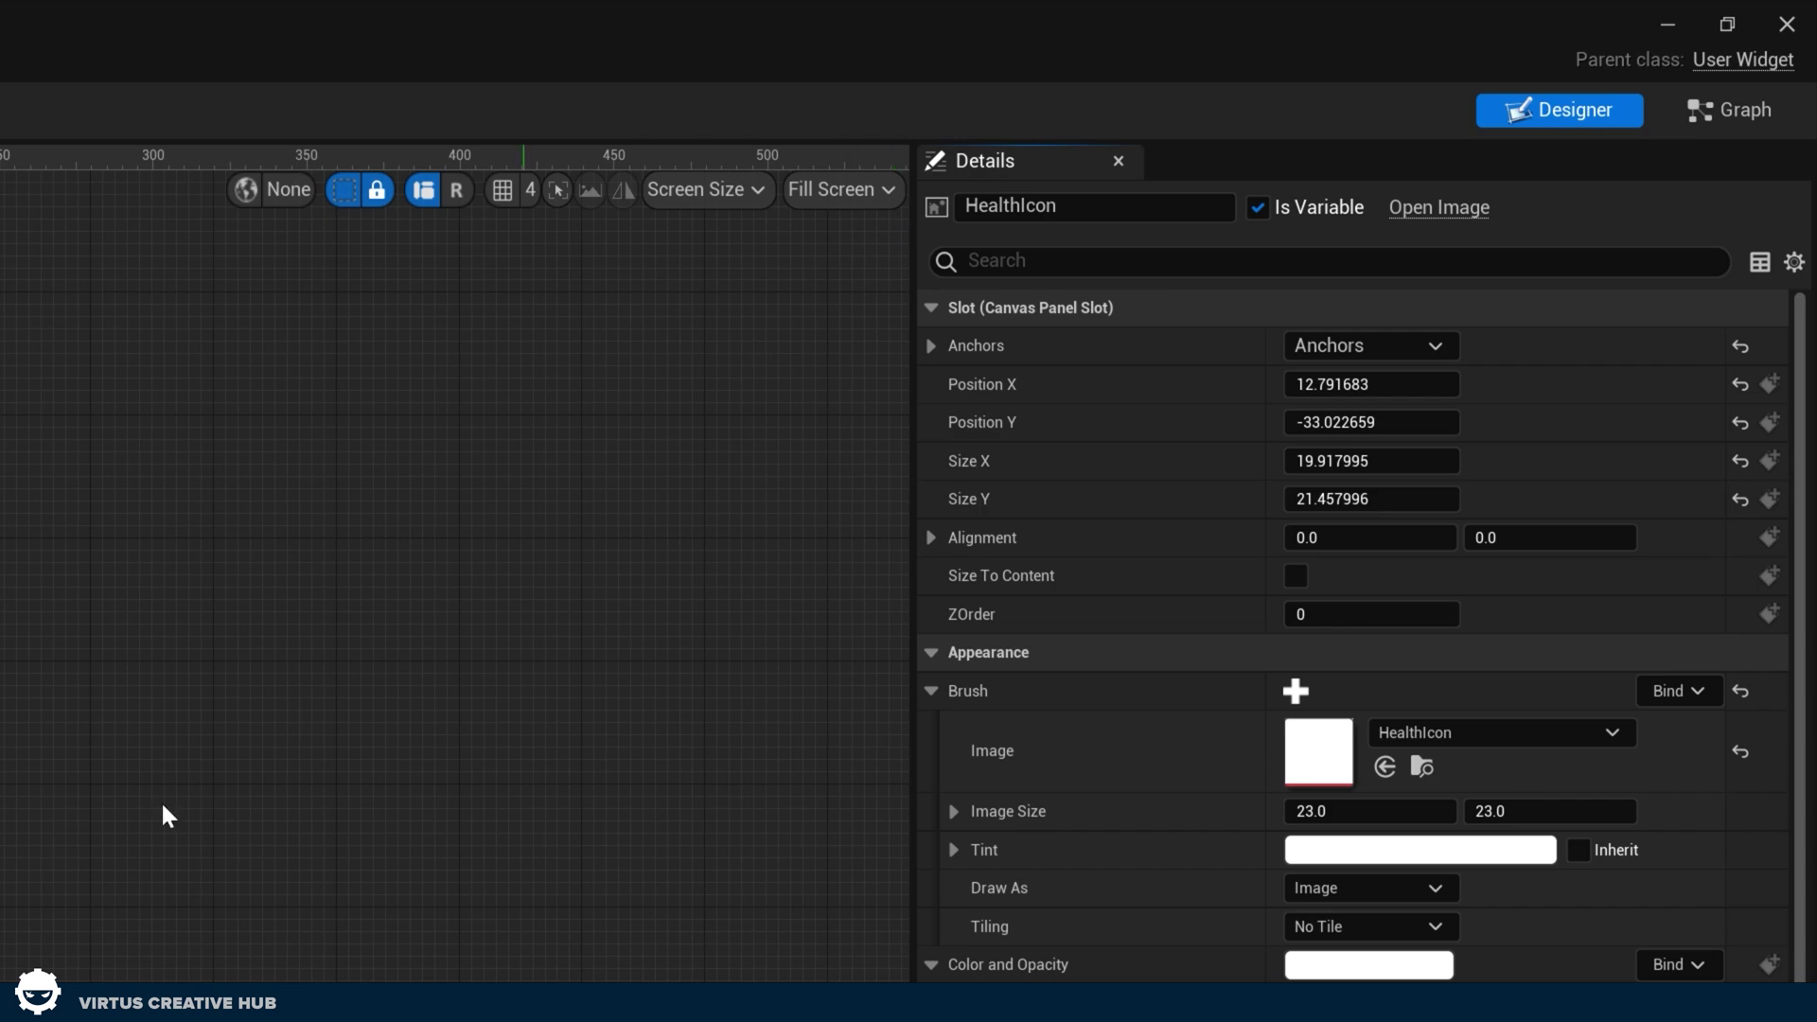
pyautogui.click(560, 613)
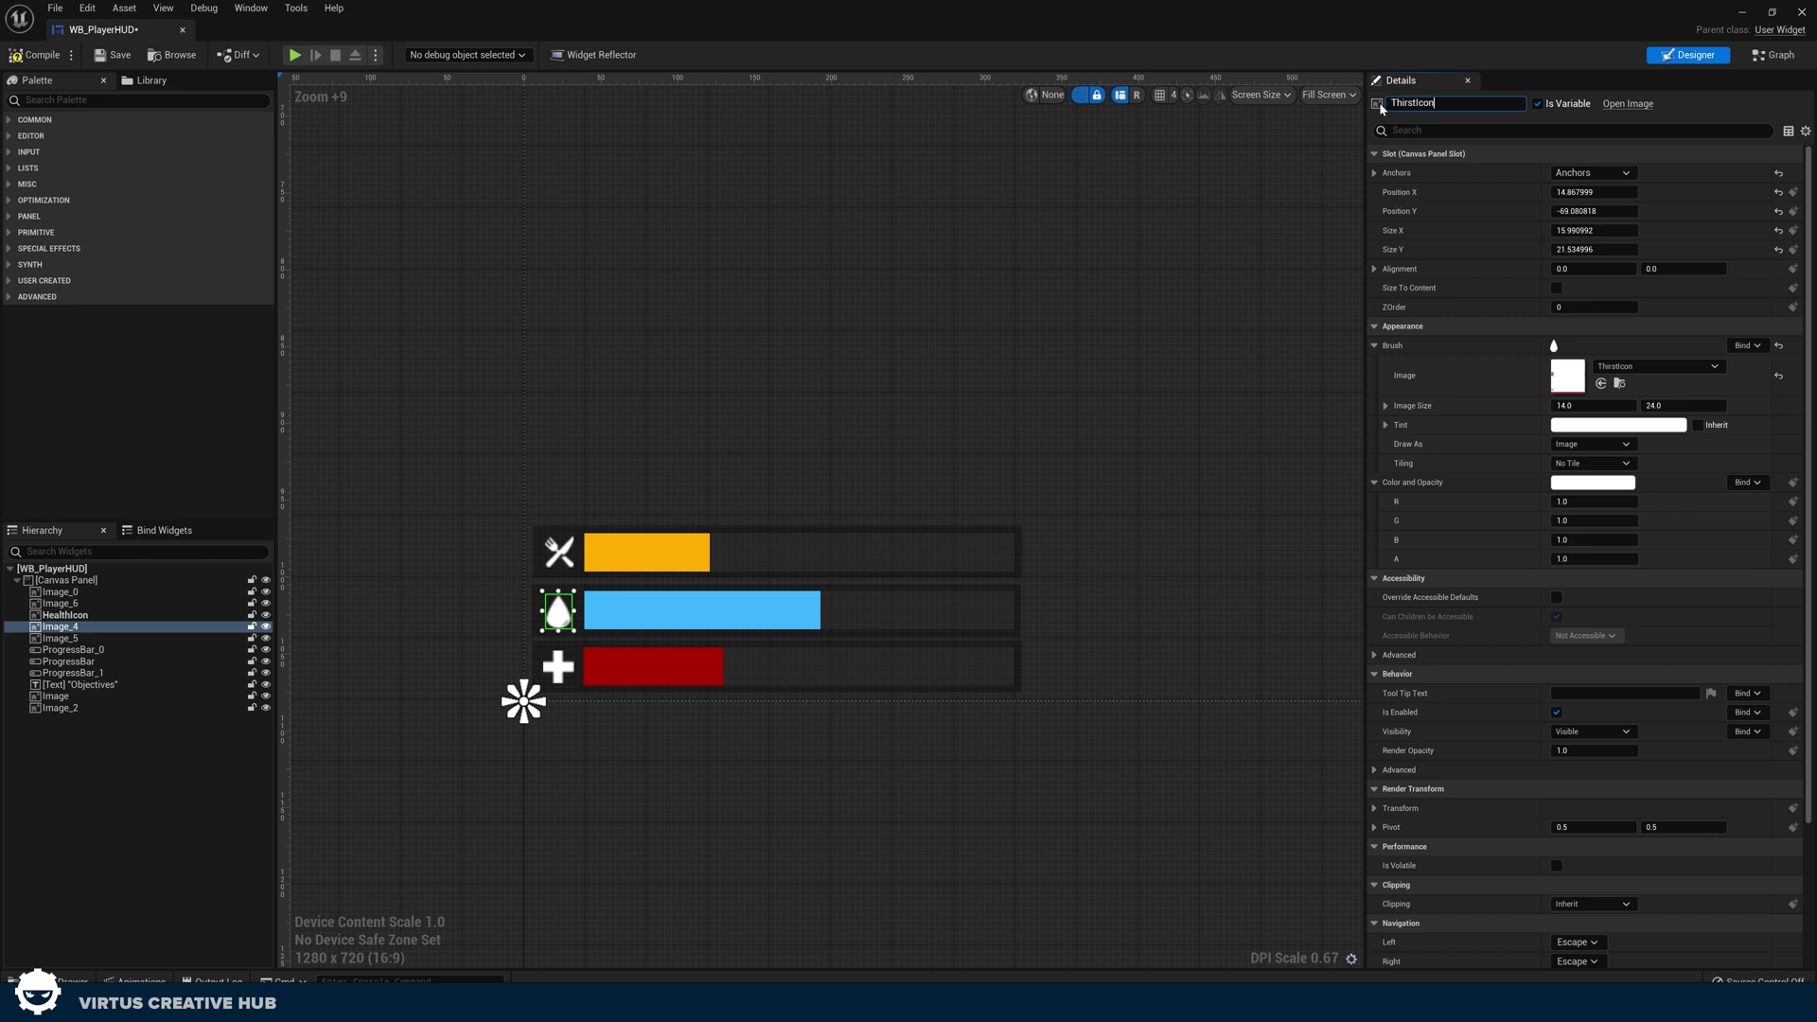
pyautogui.click(576, 549)
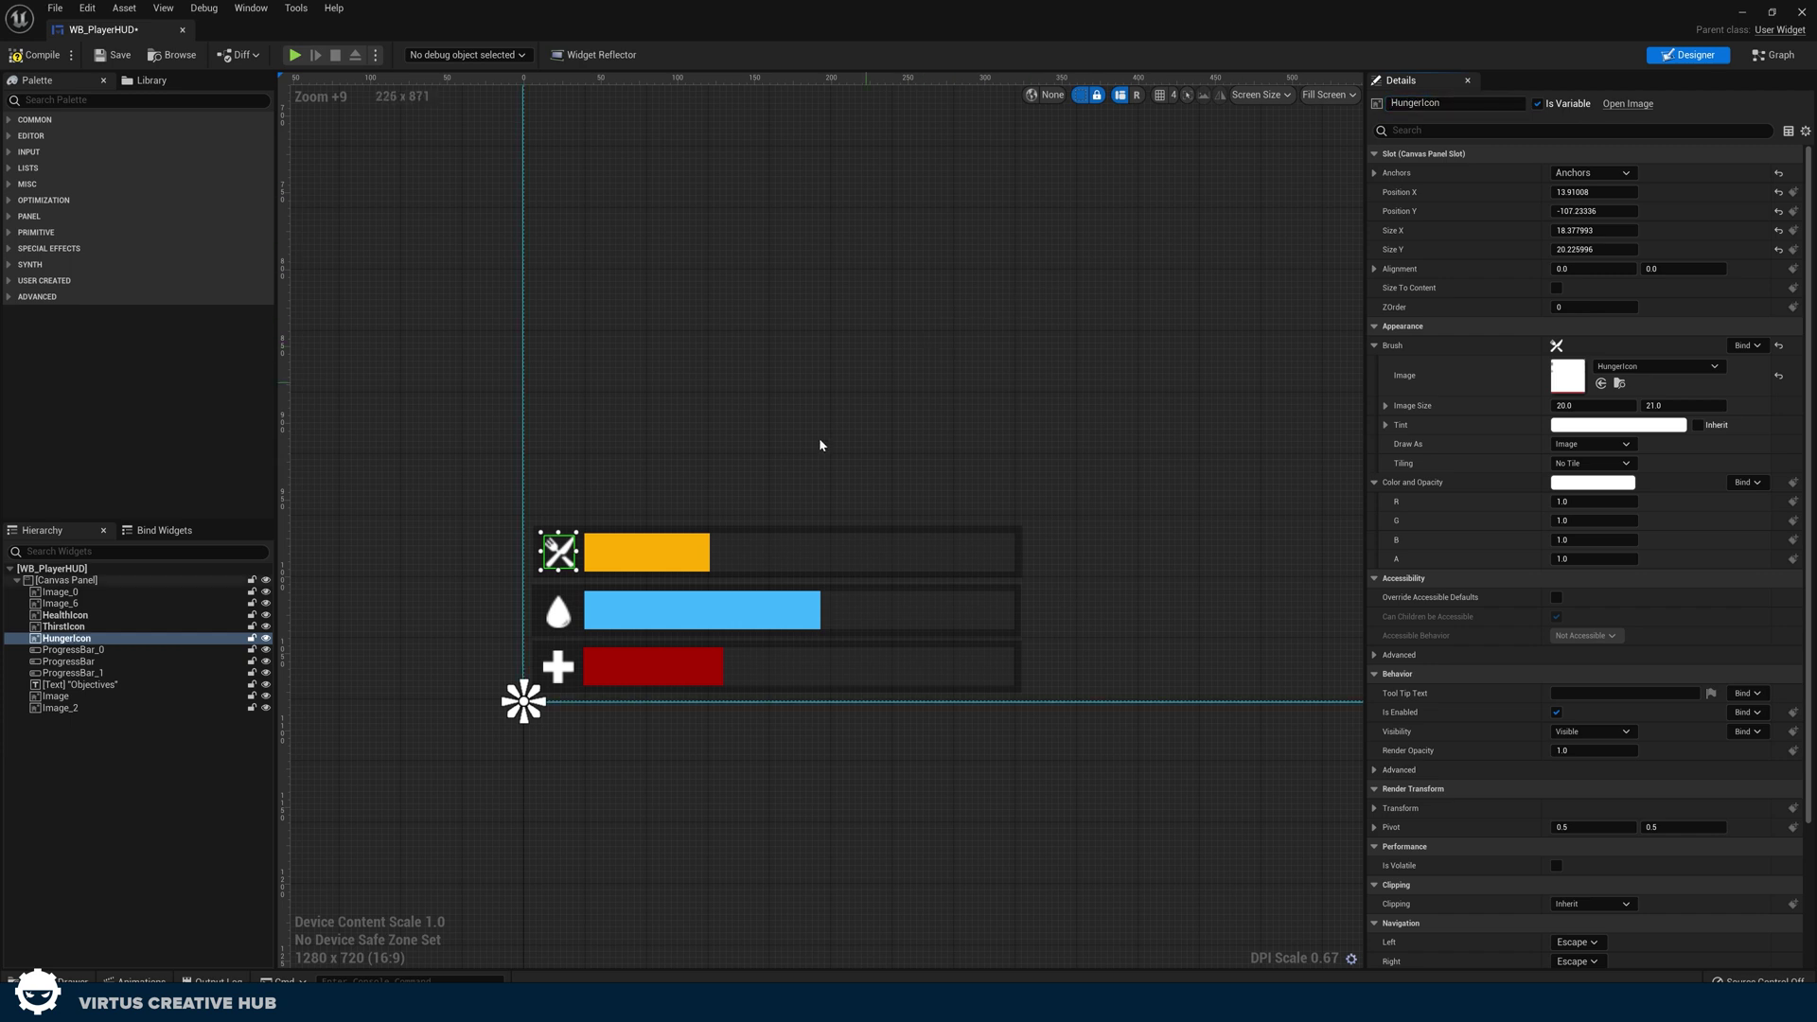
# Step: Rename the orange, blue and red progress bars as HungerBar, ThirstBar and Healthbar
pyautogui.click(652, 608)
pyautogui.click(651, 666)
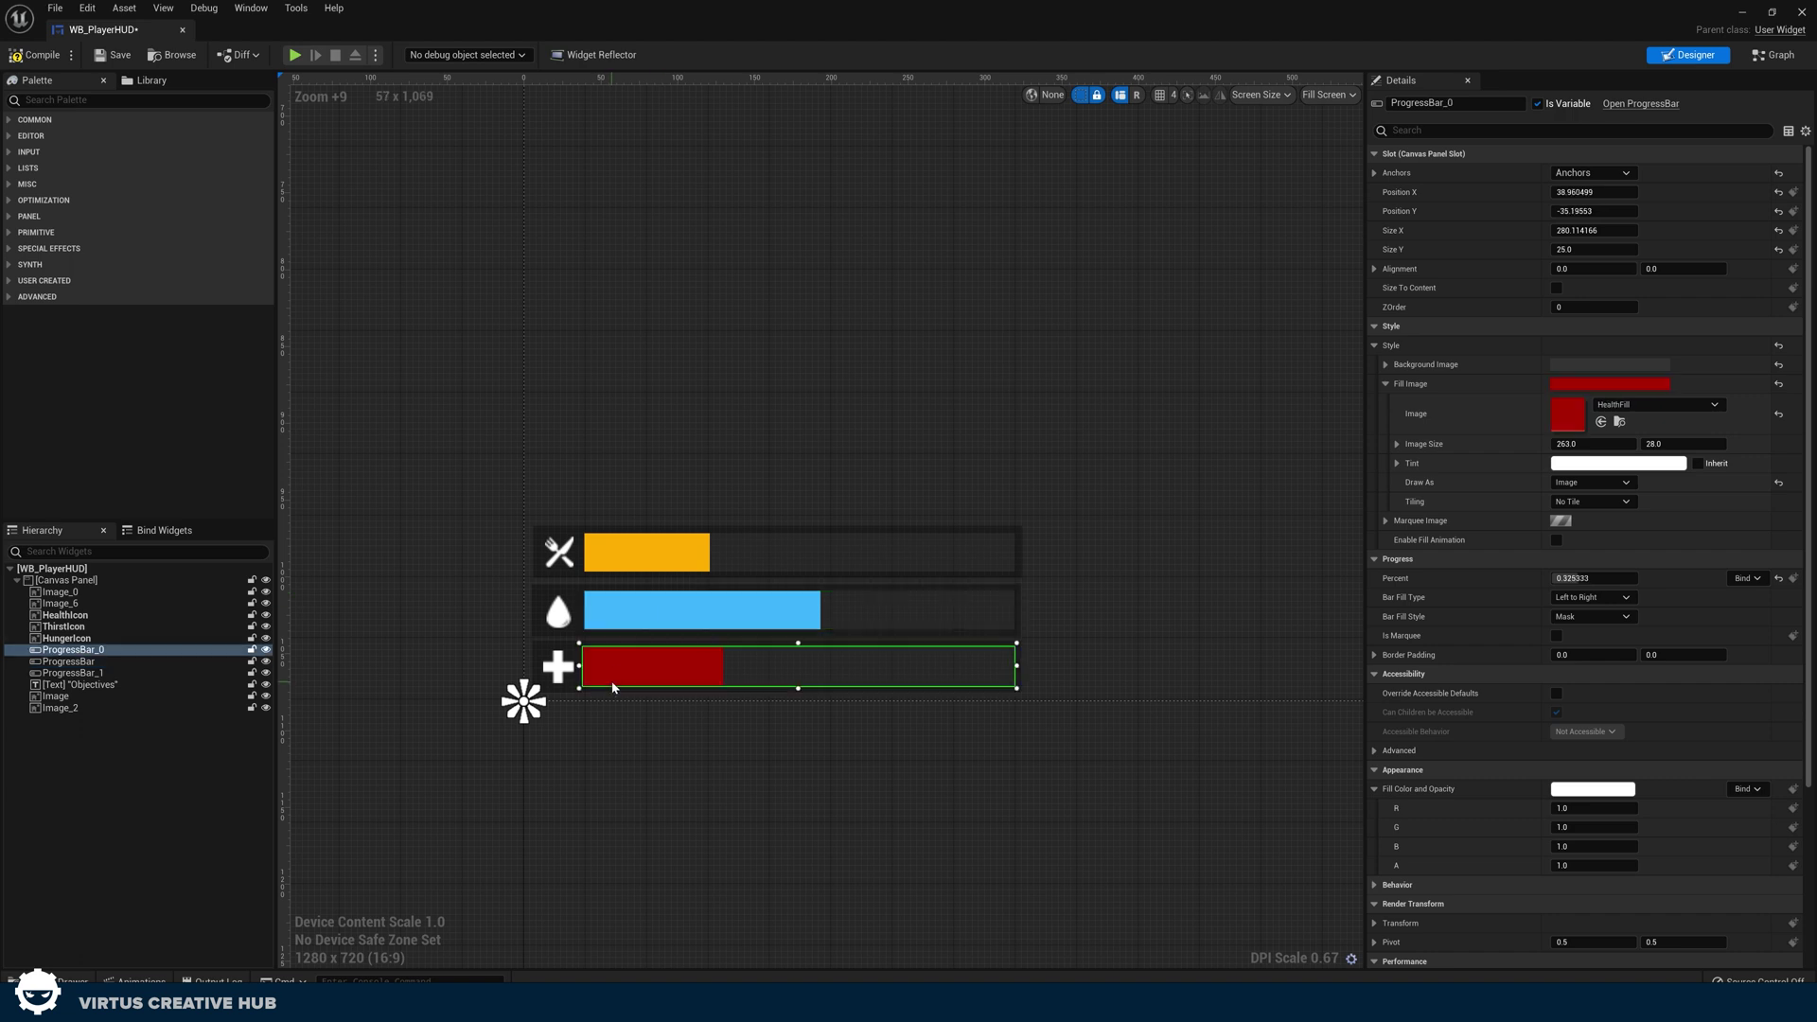
pyautogui.click(628, 613)
pyautogui.click(632, 560)
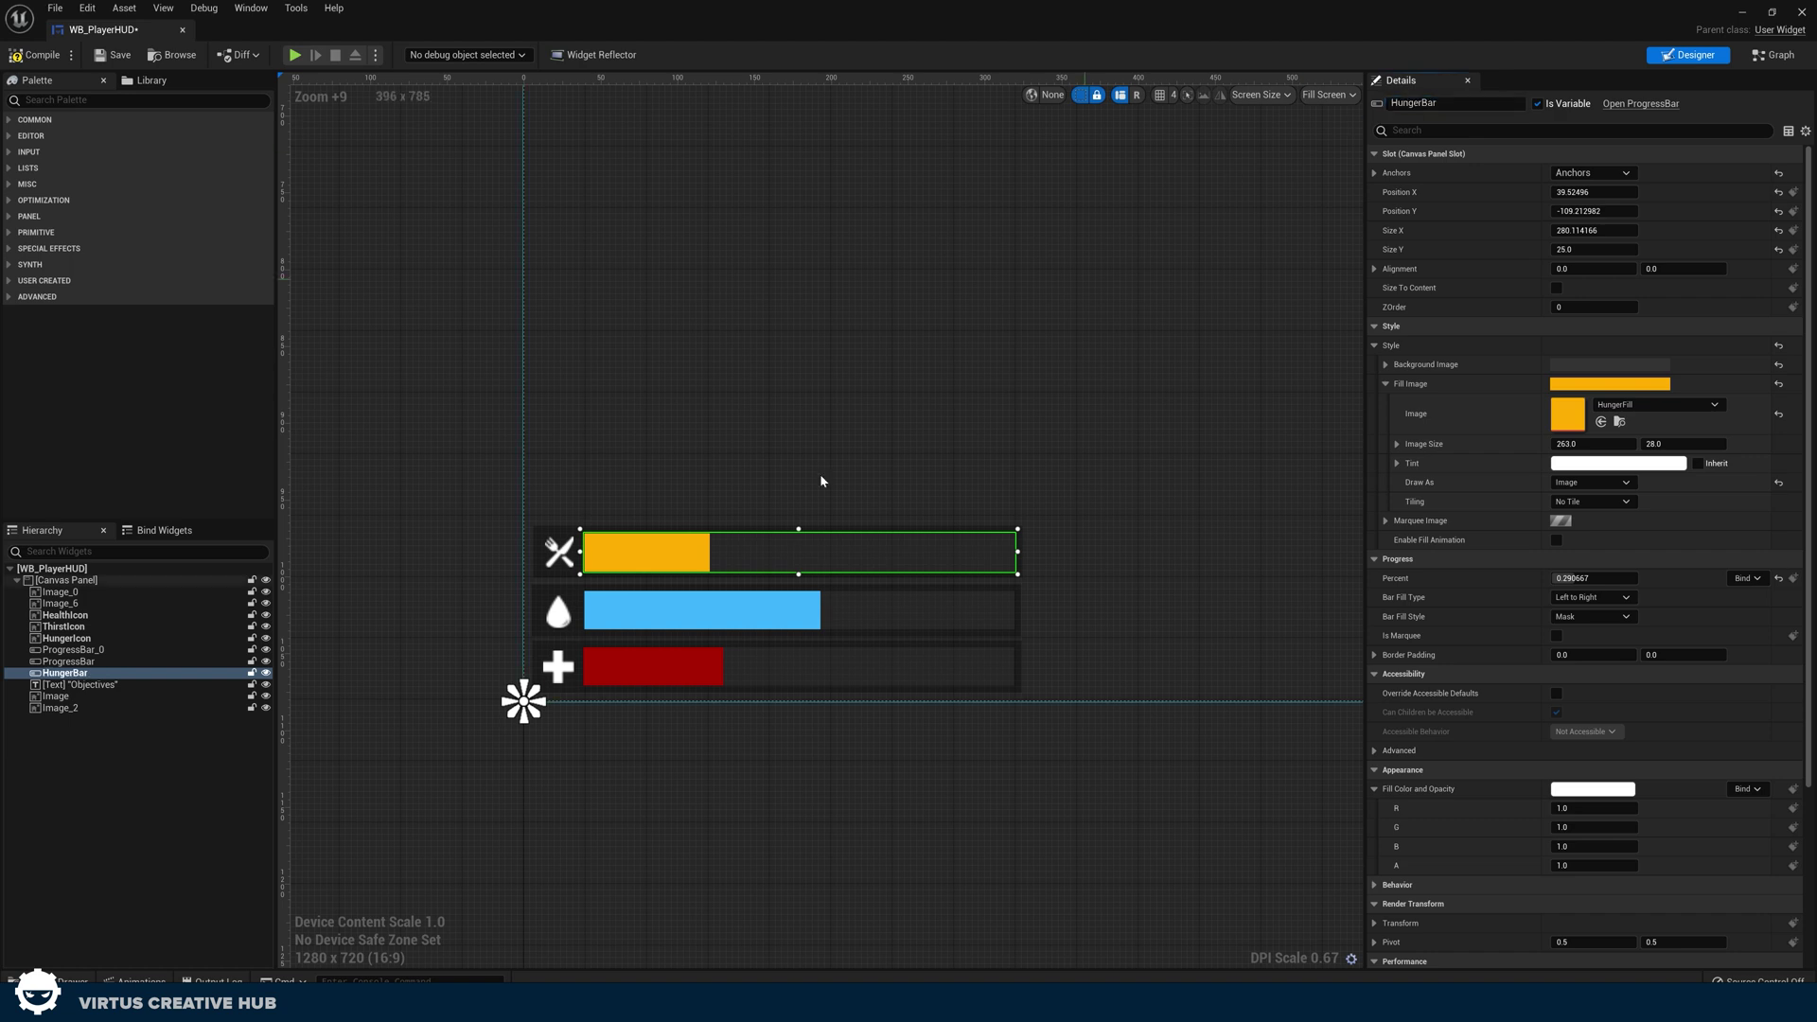
pyautogui.click(722, 617)
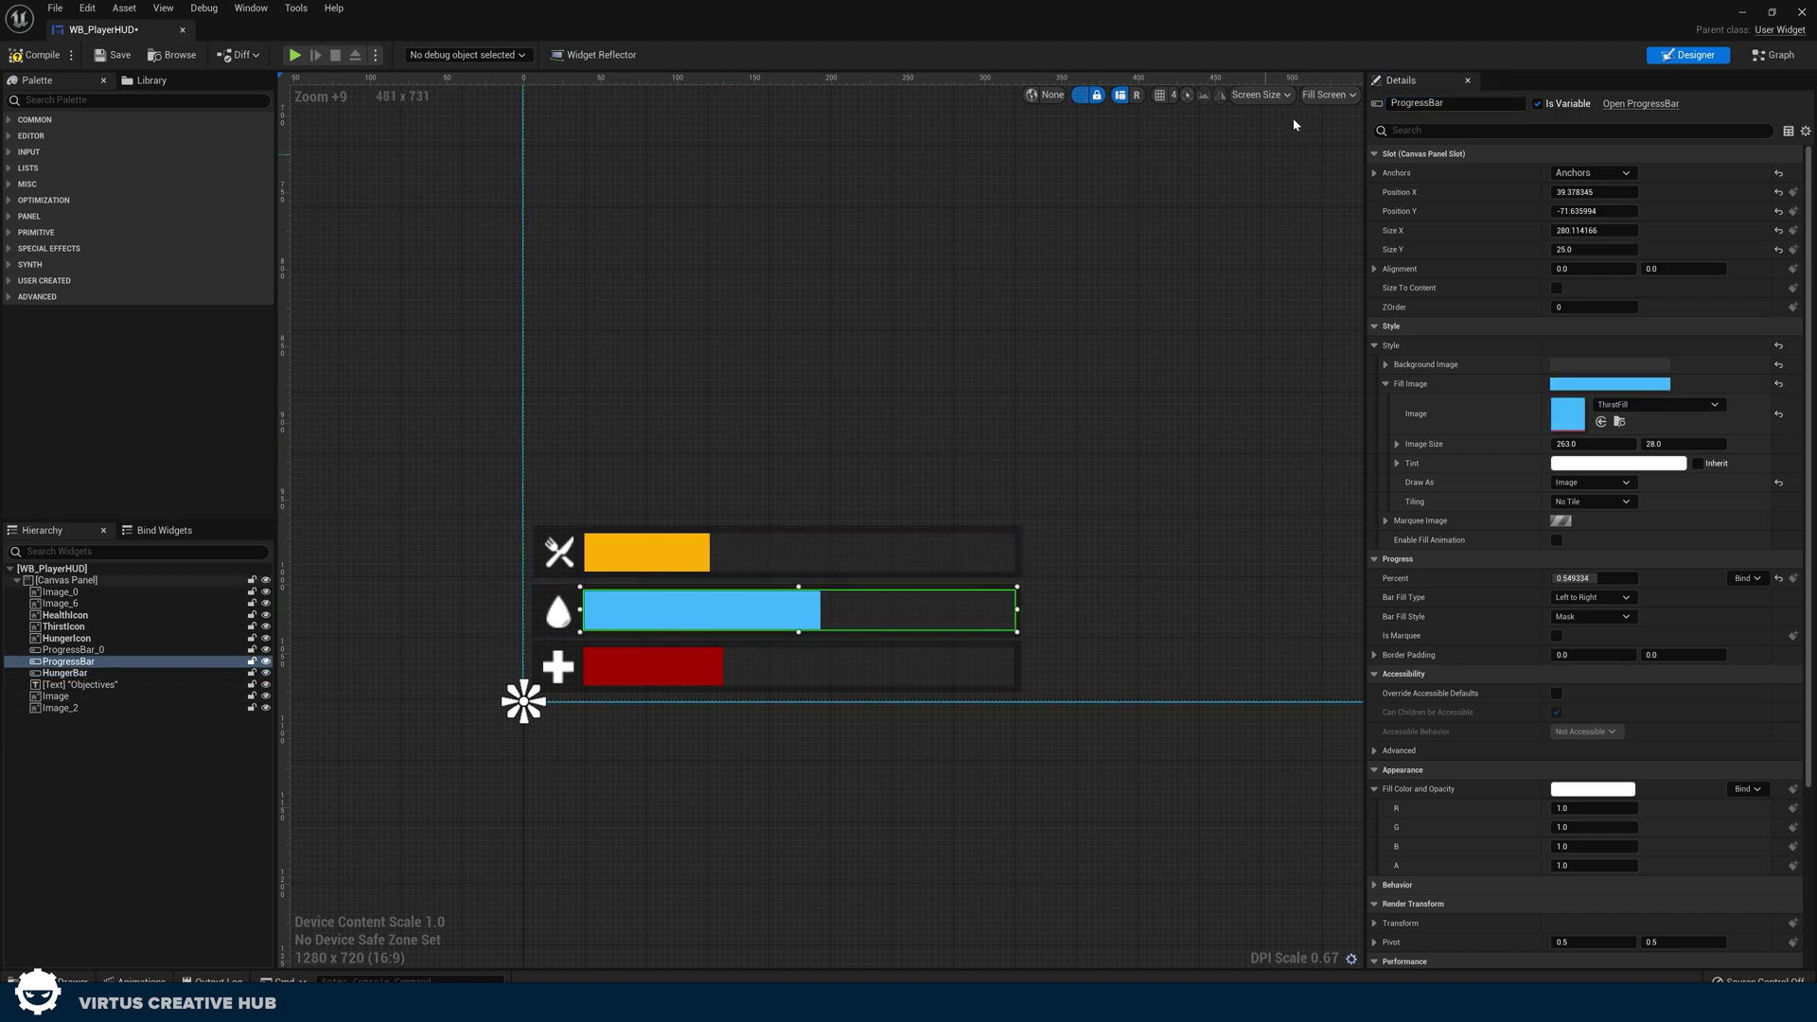
pyautogui.write('ThirstBar')
pyautogui.click(695, 662)
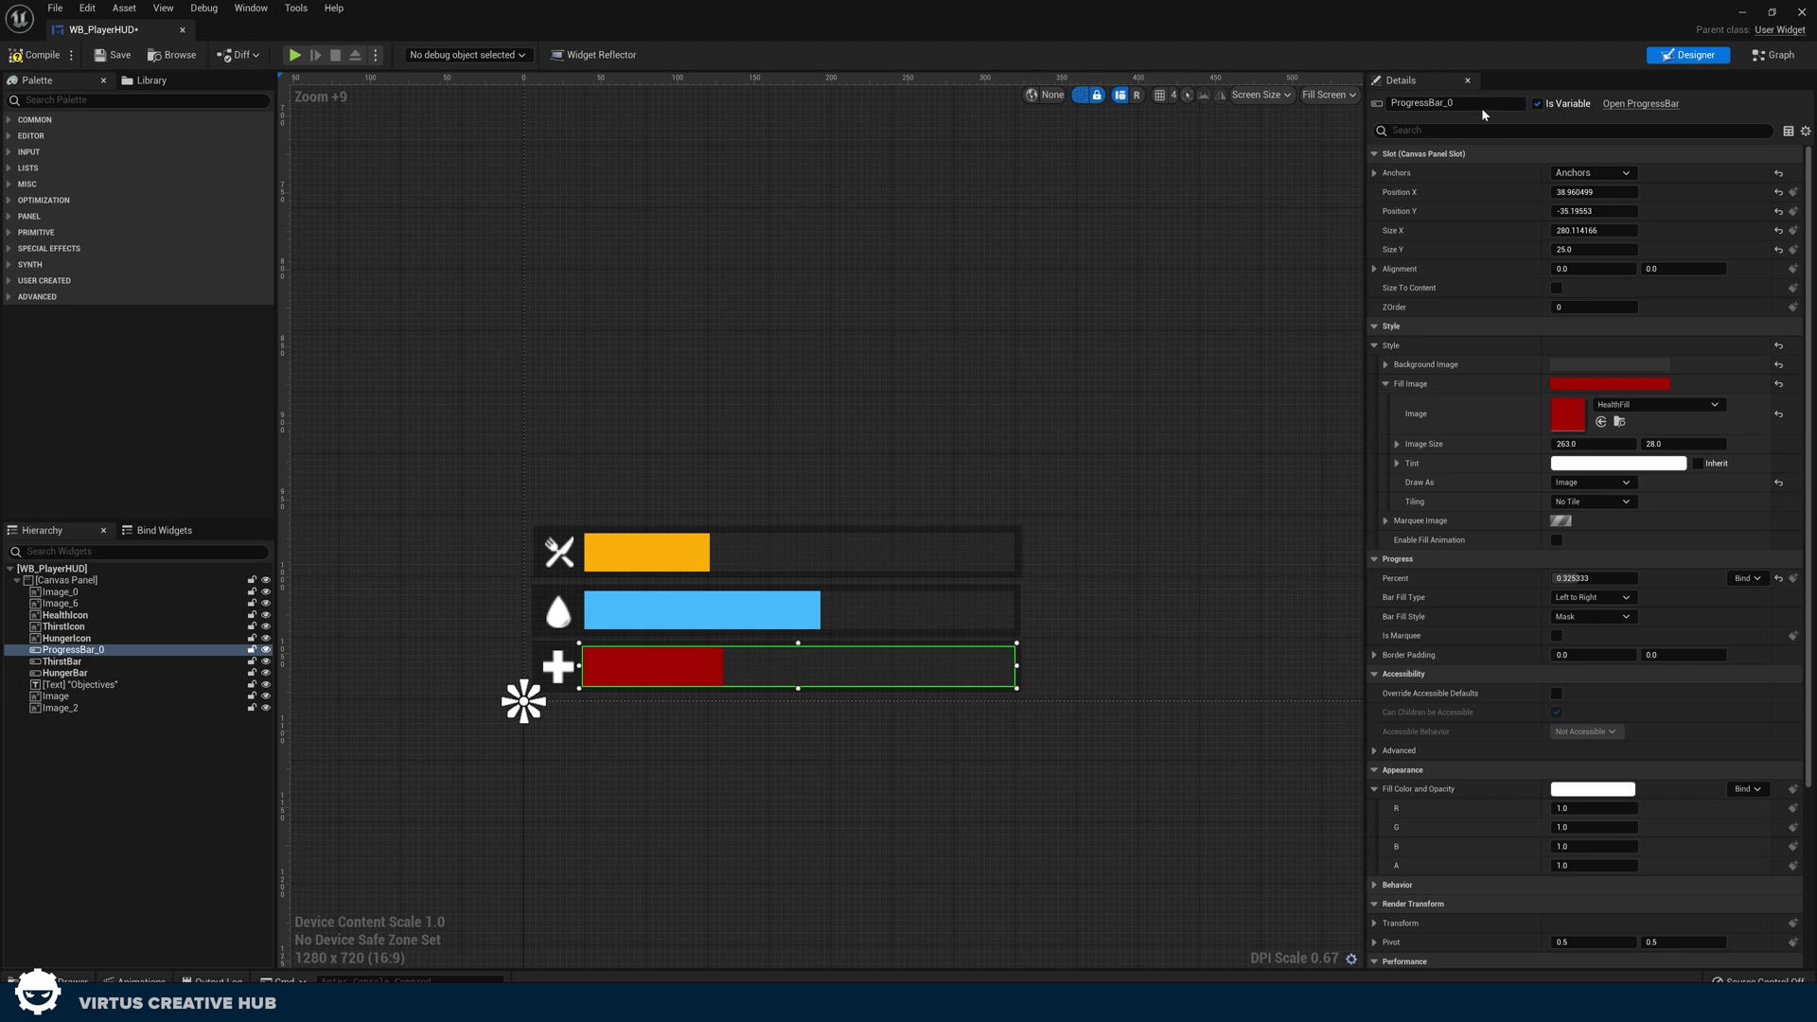
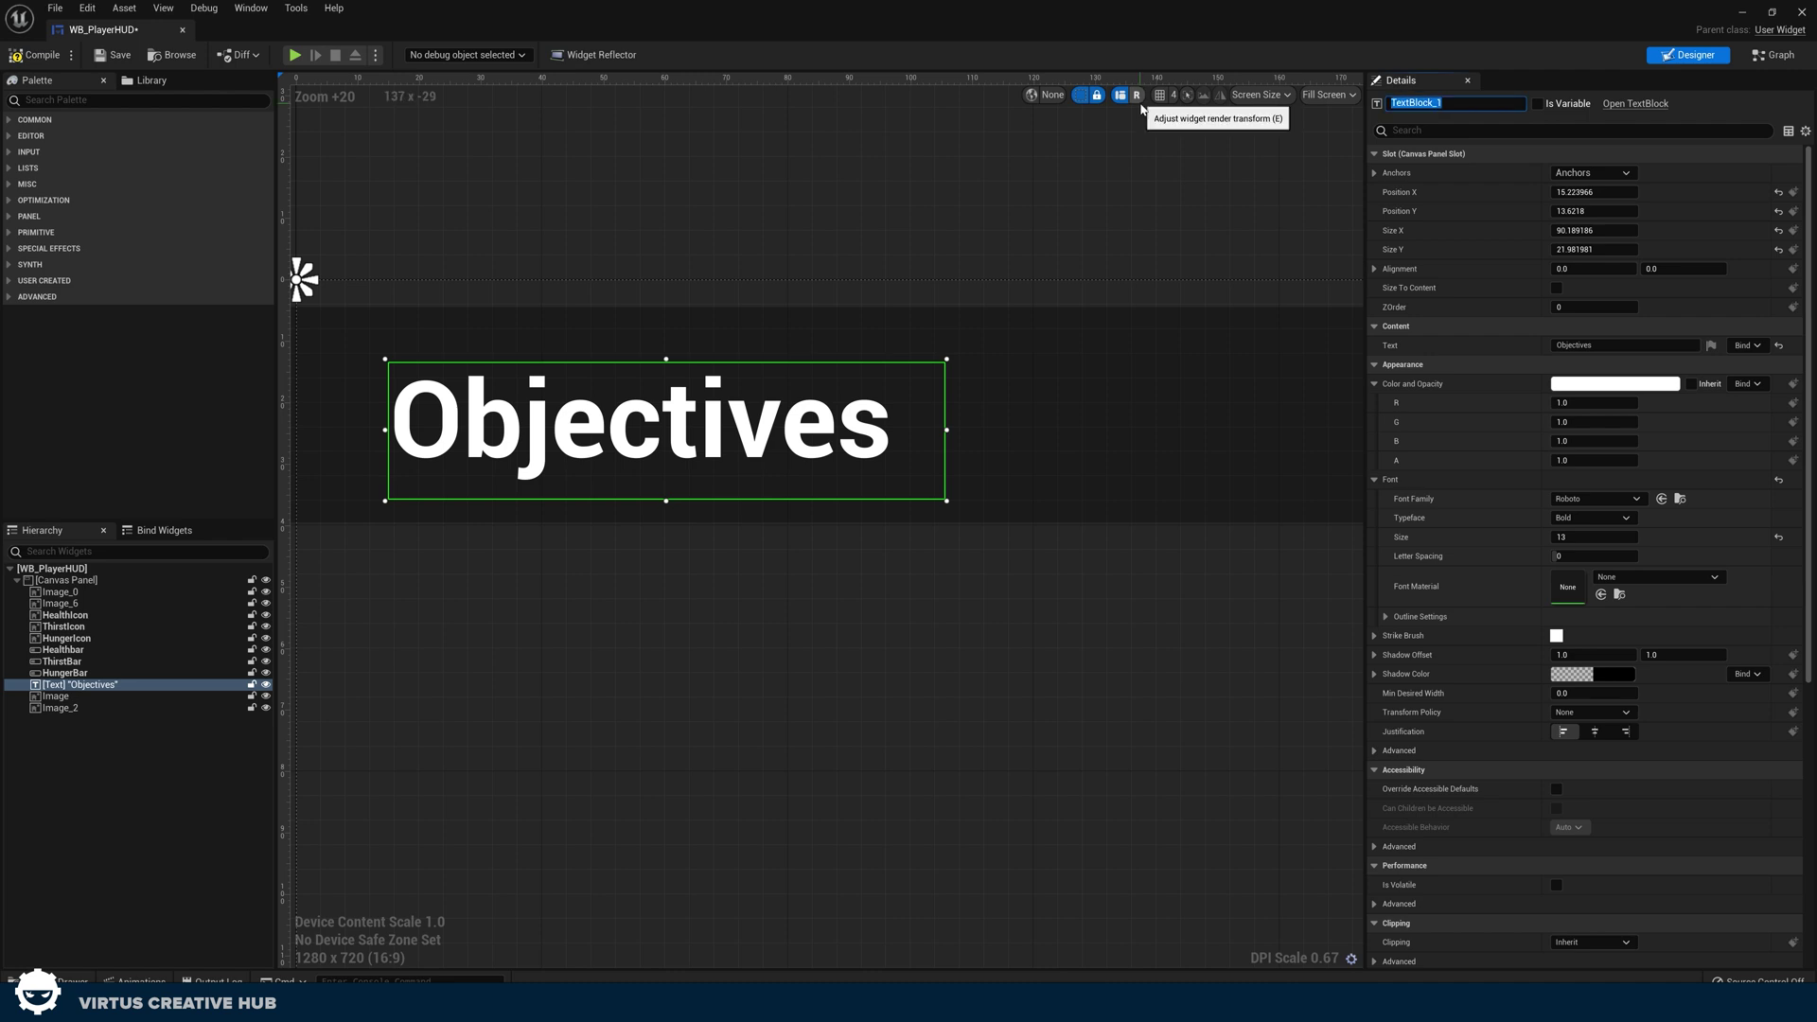
# Step: Rename the Objectives text block as ObjectivesText and the dark image behind it as ObjectivesBackground
pyautogui.write('ObjectivesText')
pyautogui.click(1005, 348)
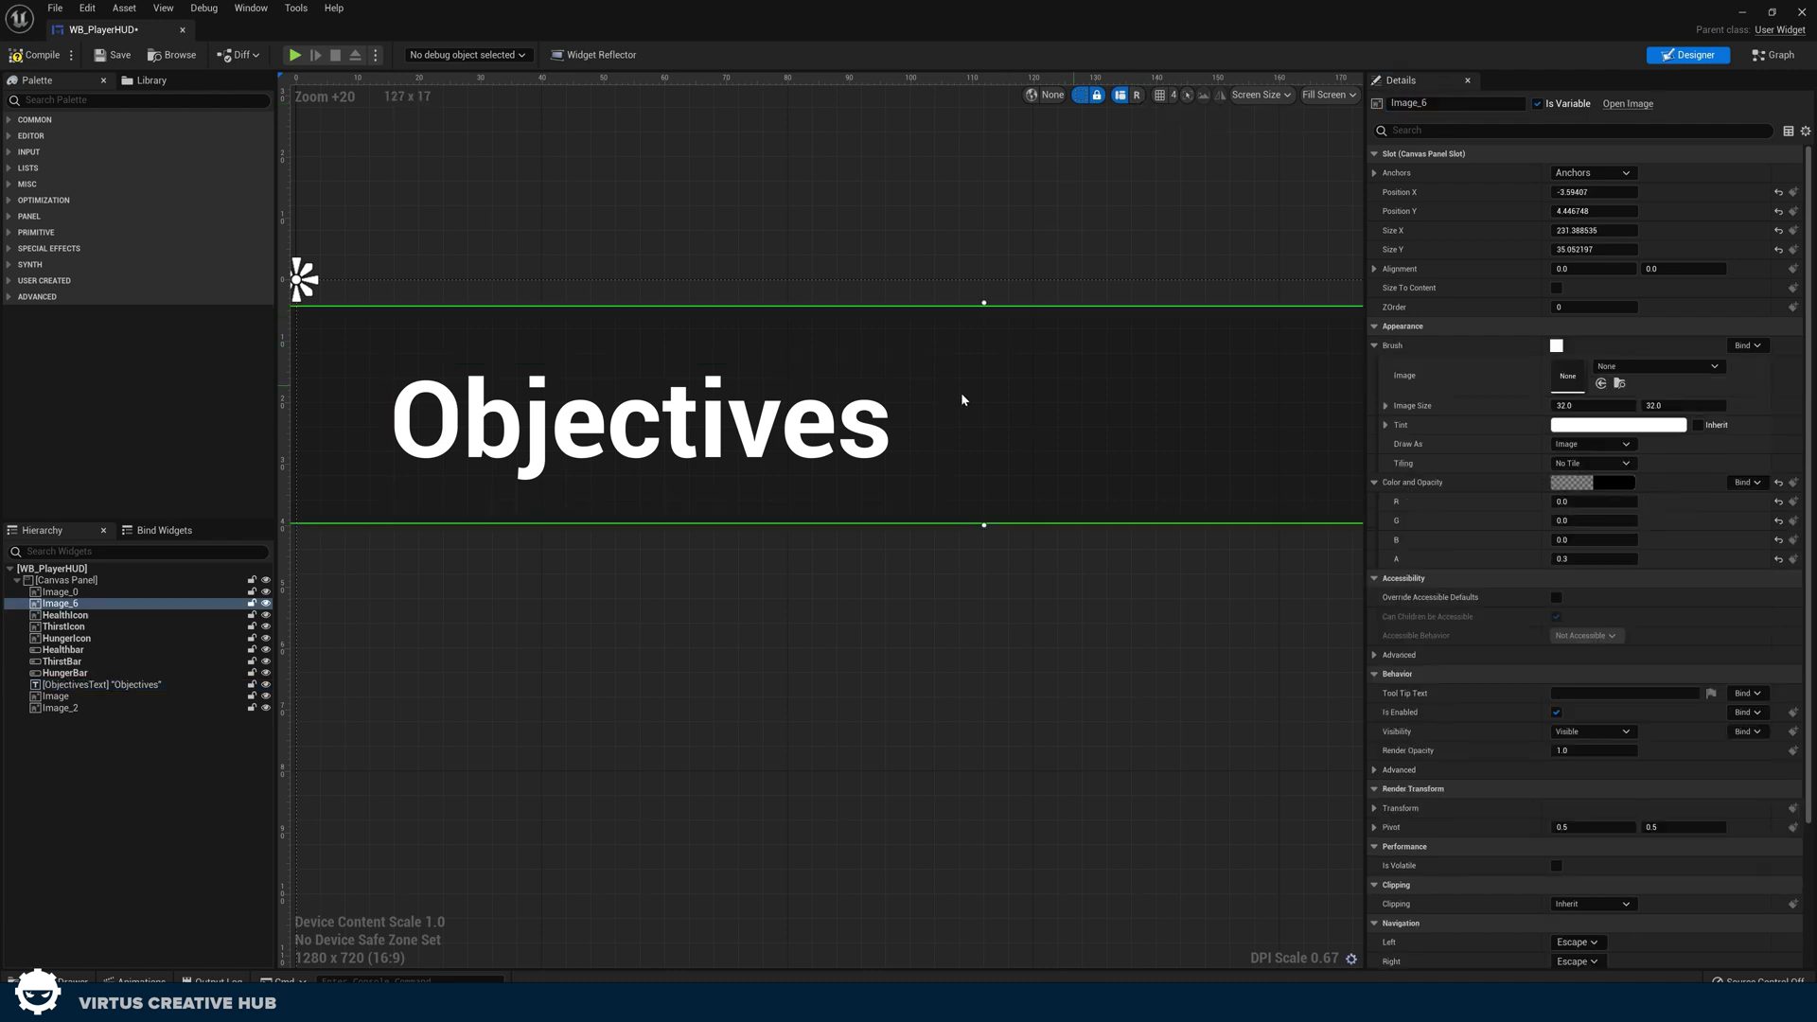
pyautogui.click(1434, 106)
pyautogui.write('ObjectivesBackground')
pyautogui.press('Return')
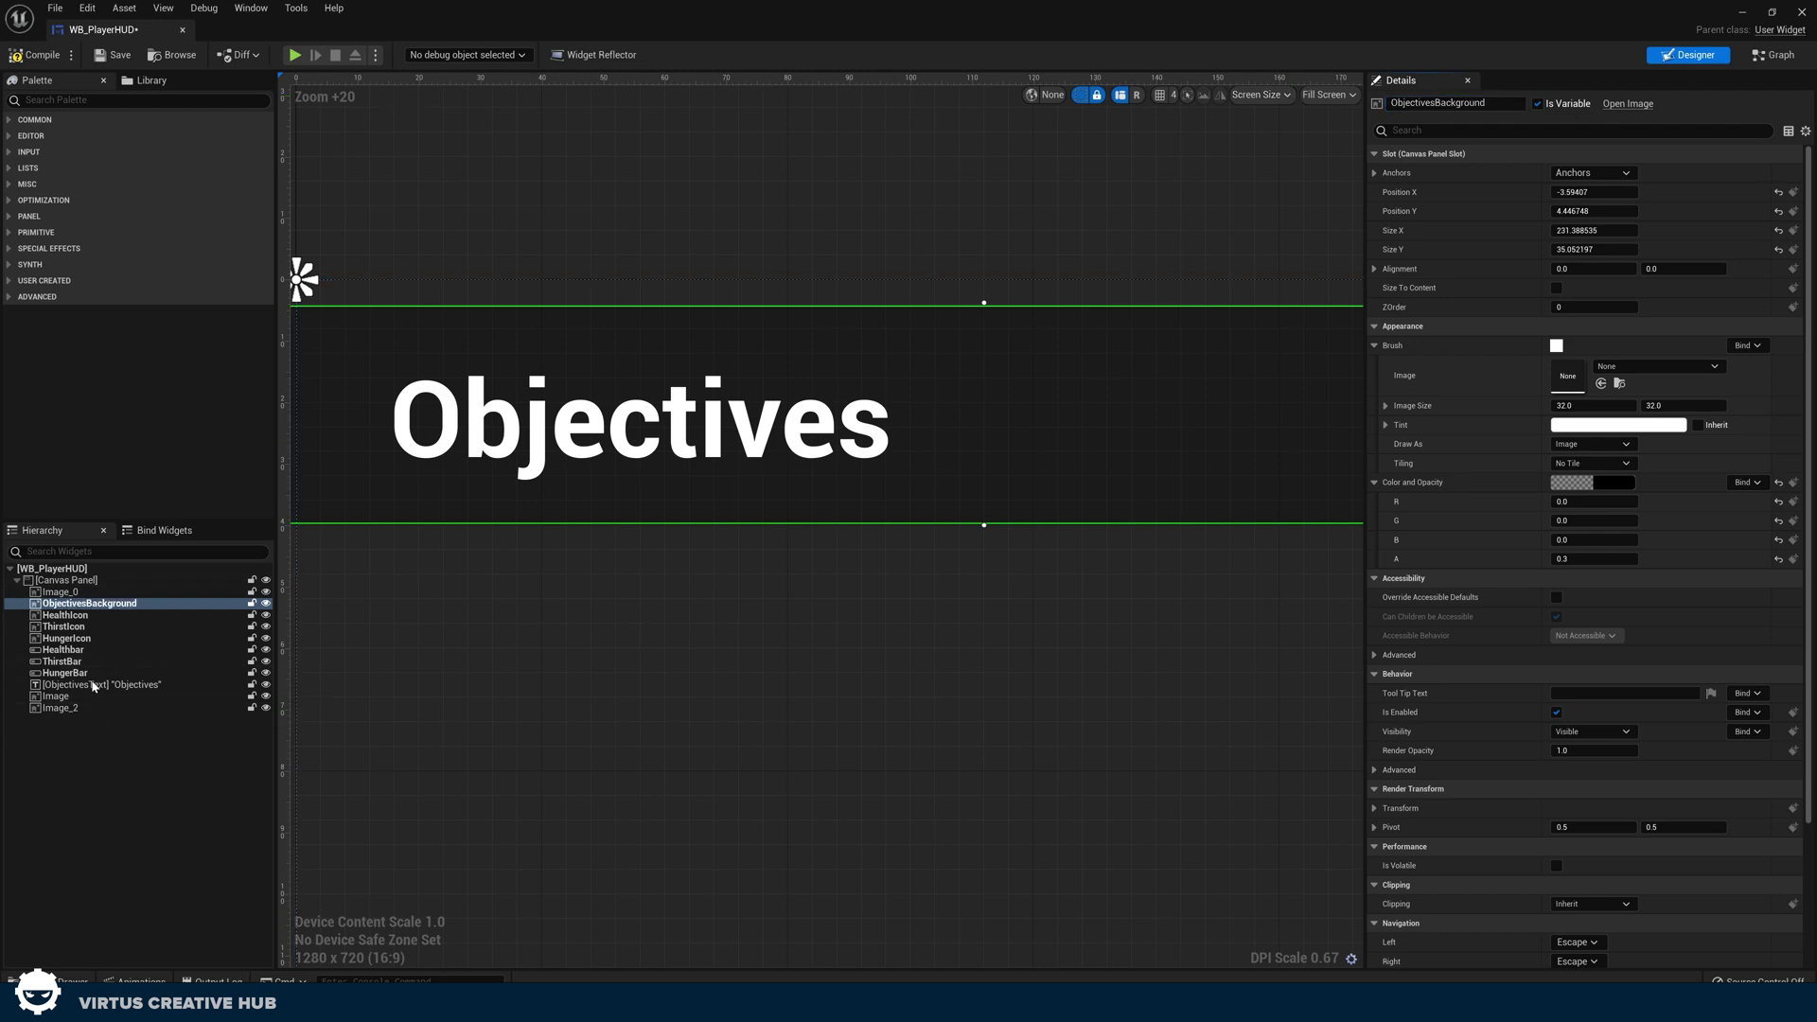
# Step: Review the renamed widgets in the hierarchy and the overall HUD layout, from the Objectives header to the survival bars
pyautogui.click(413, 606)
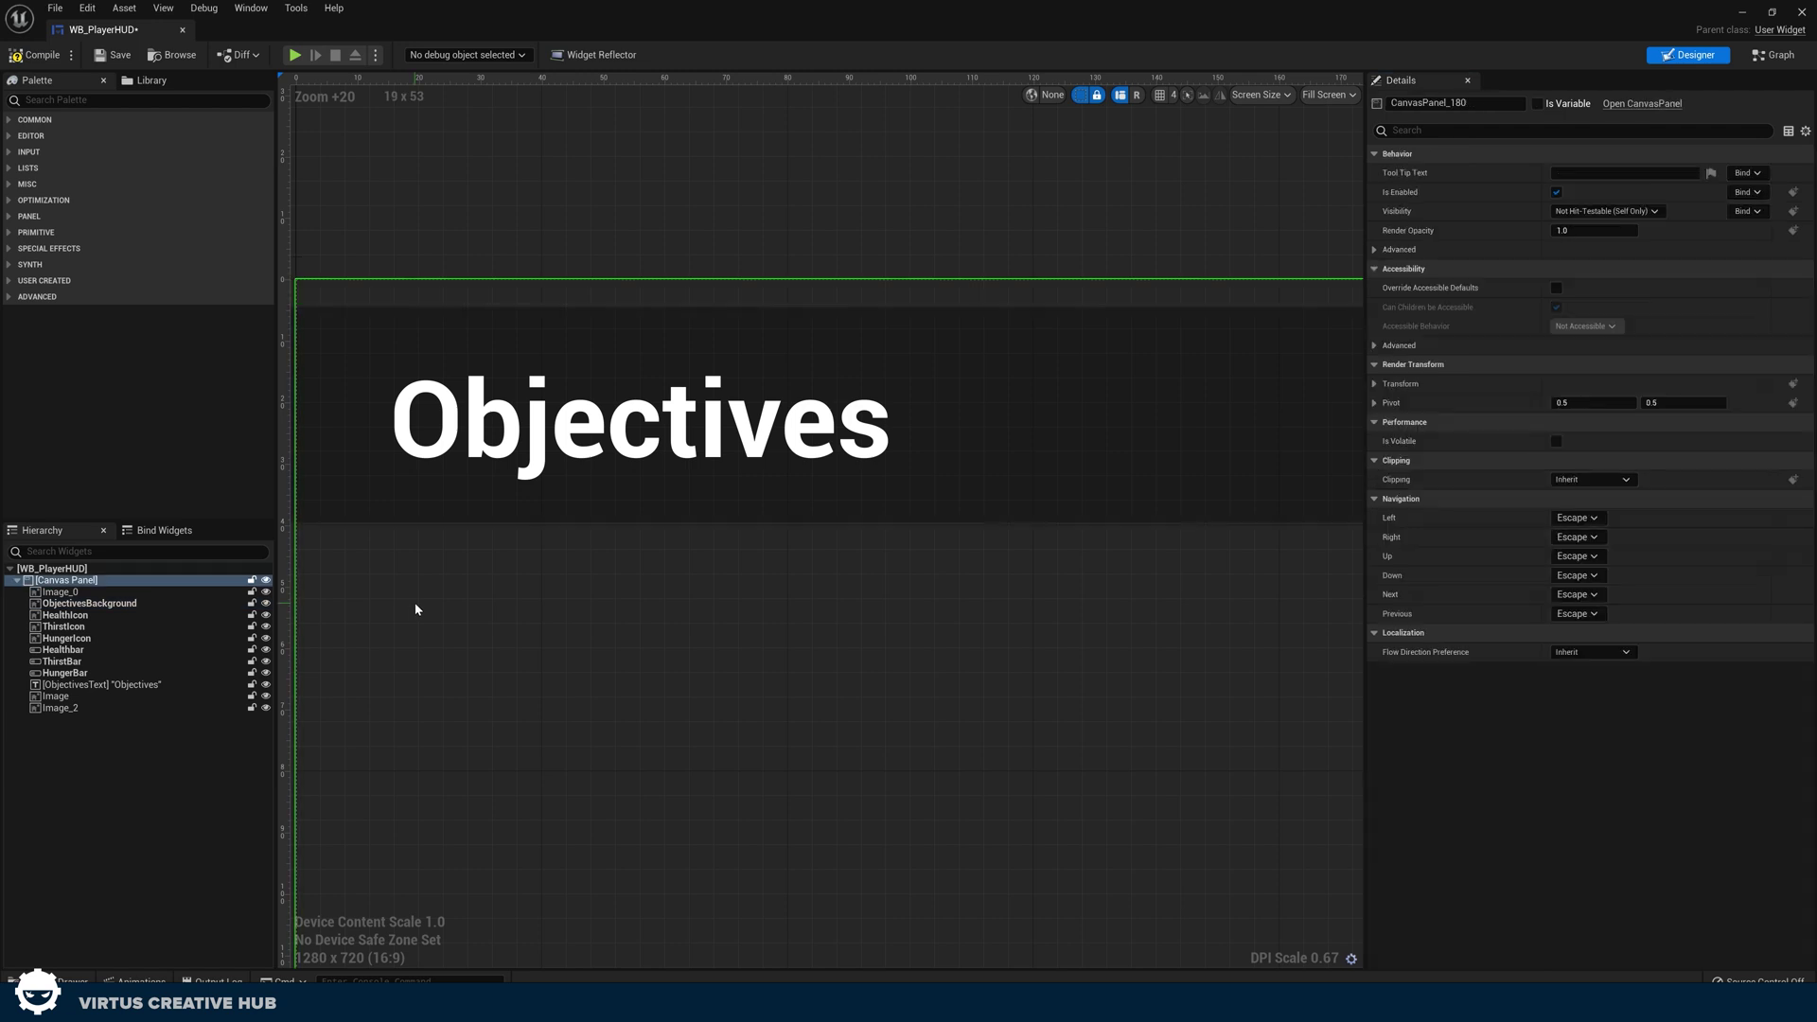
pyautogui.scroll(-5, 415, 608)
pyautogui.moveTo(478, 685); pyautogui.dragTo(452, 234, button='right')
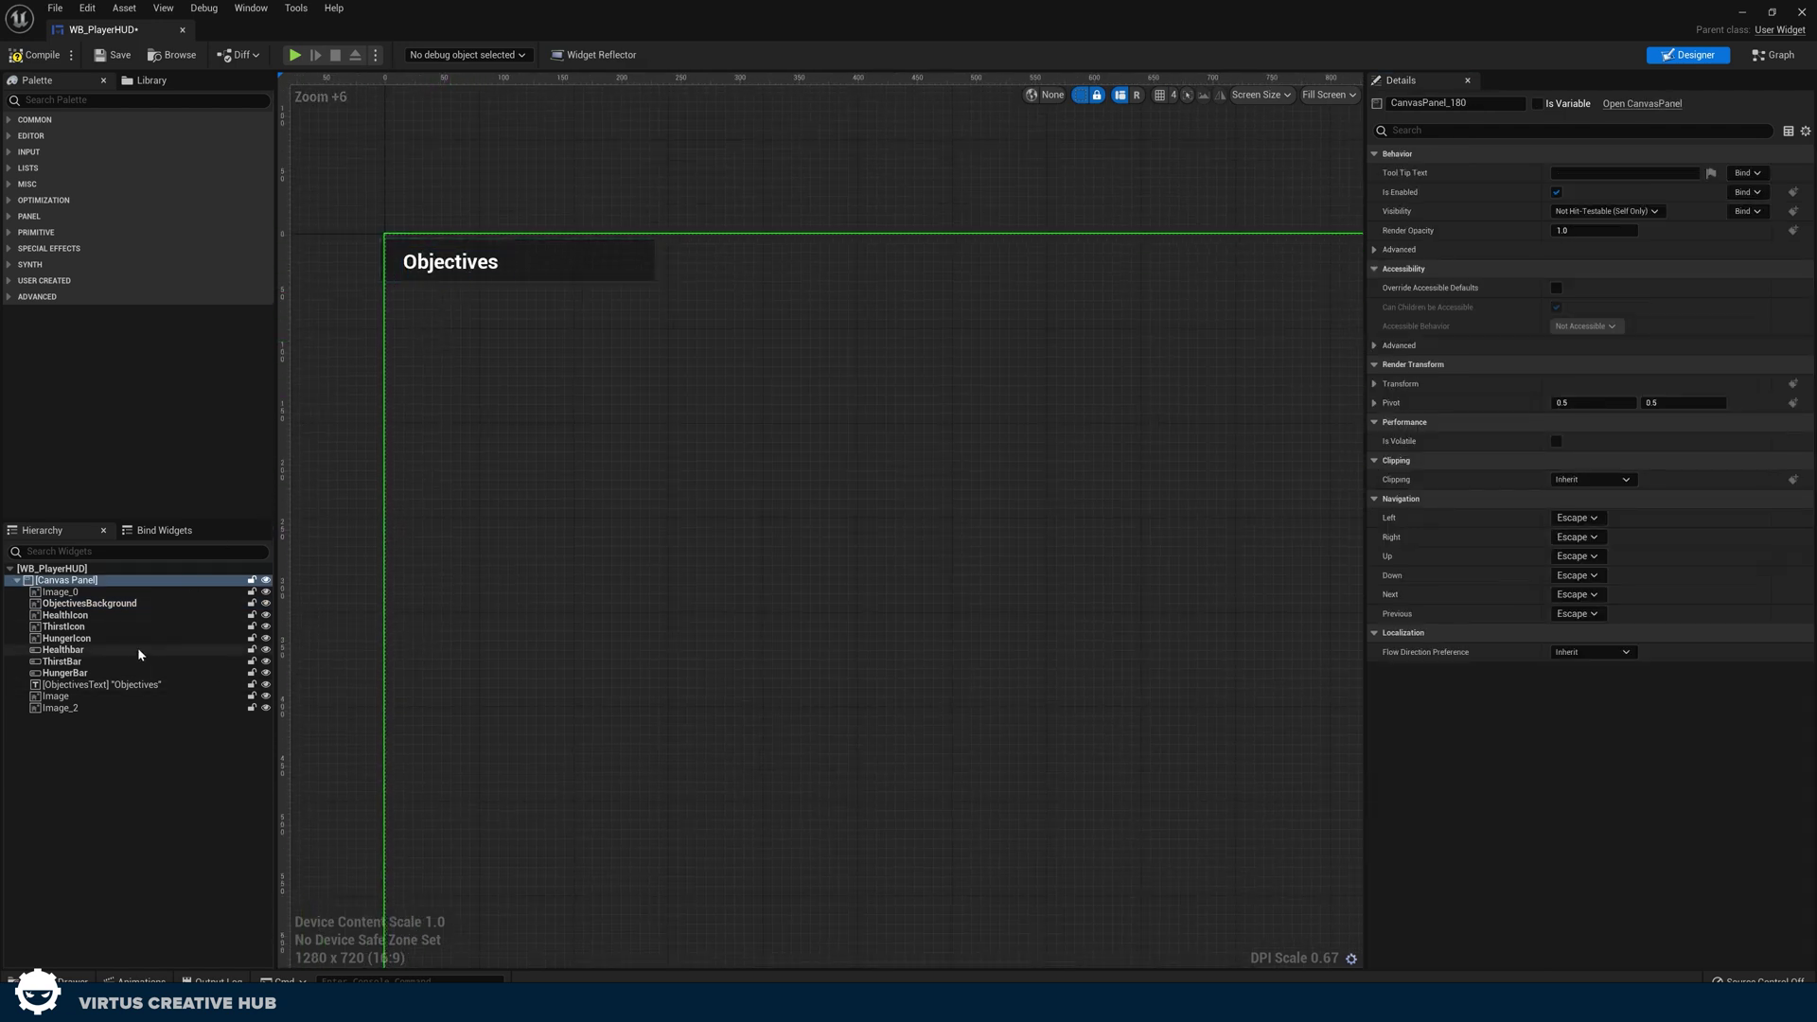
pyautogui.click(71, 673)
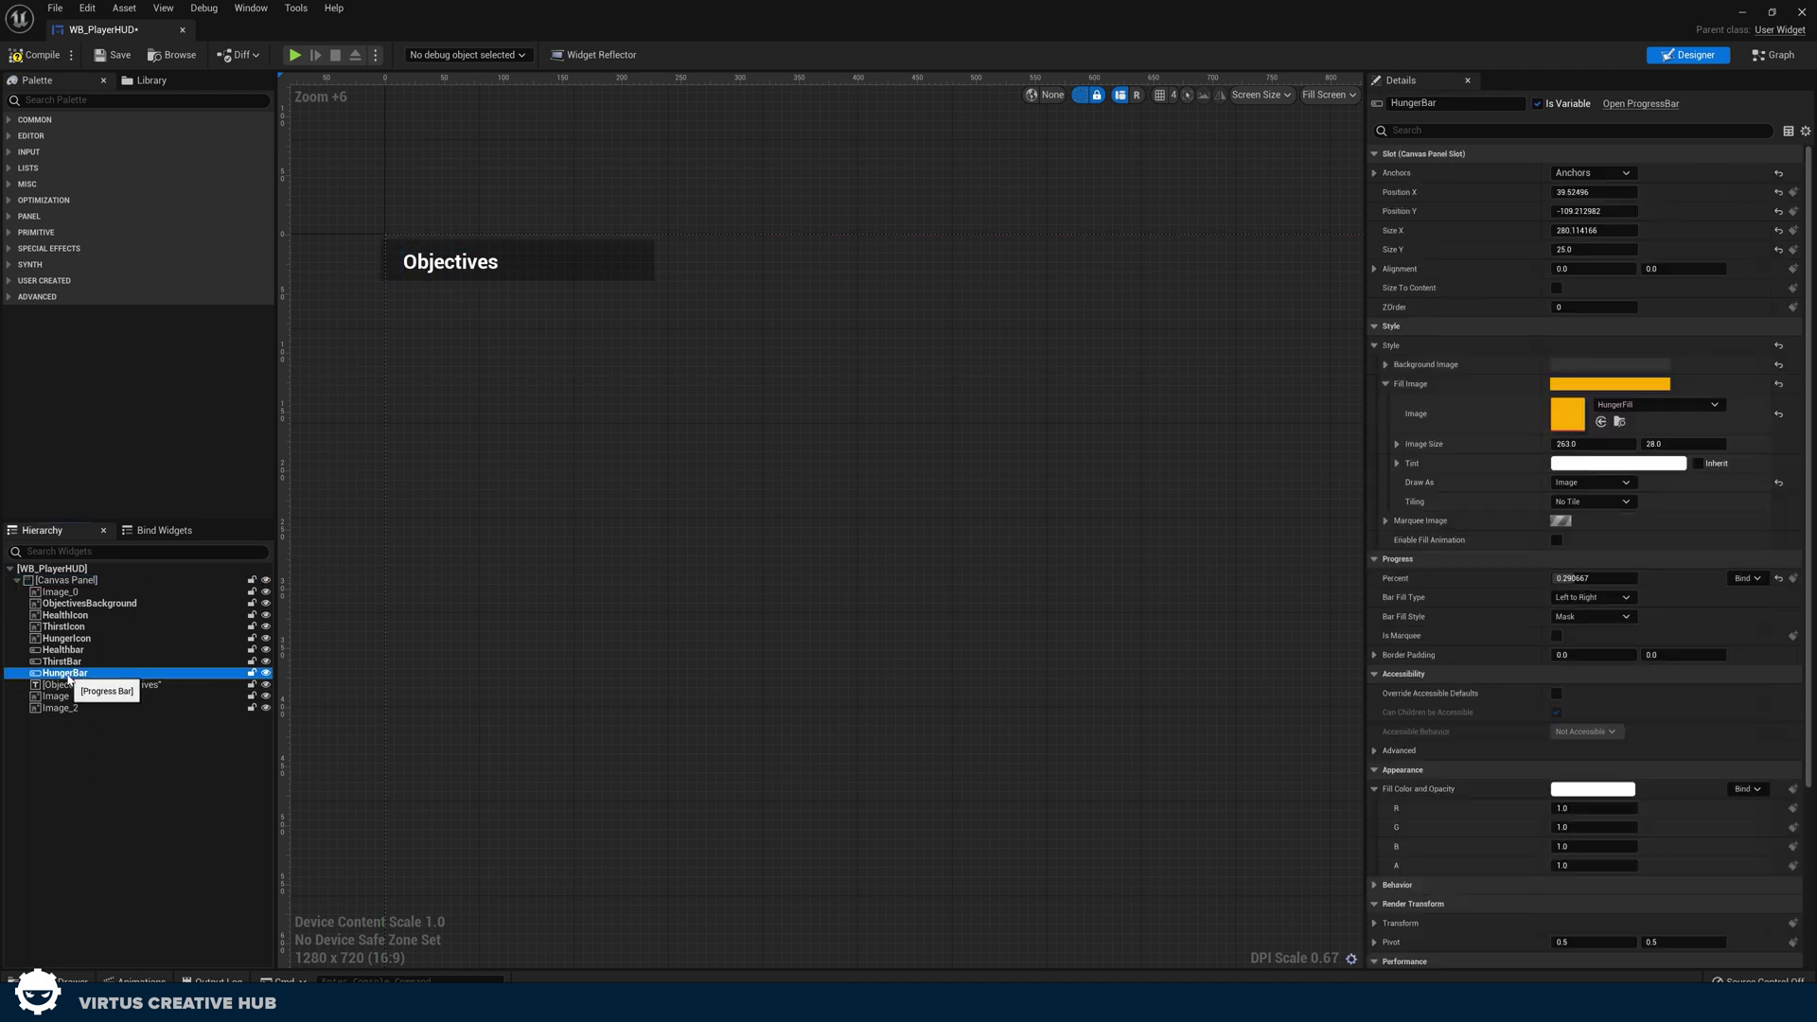
pyautogui.click(722, 774)
pyautogui.scroll(-6, 637, 515)
pyautogui.moveTo(637, 515); pyautogui.dragTo(594, 412, button='right')
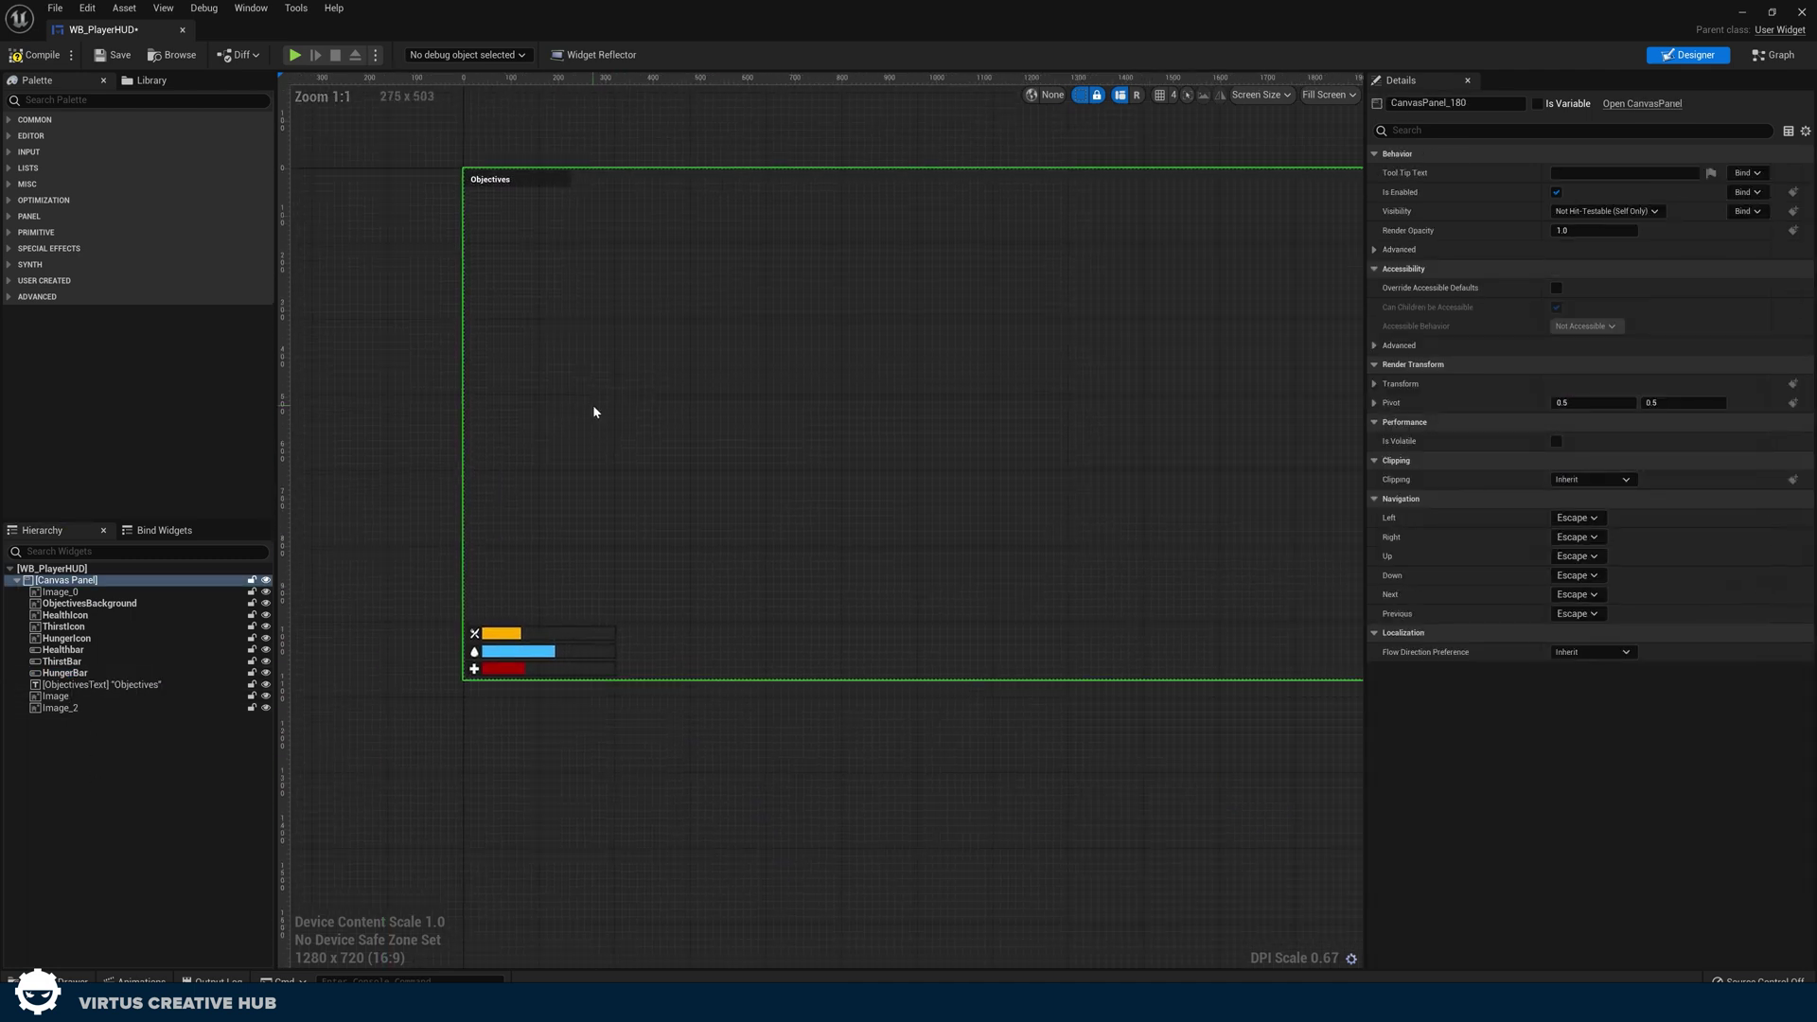
pyautogui.scroll(12, 496, 685)
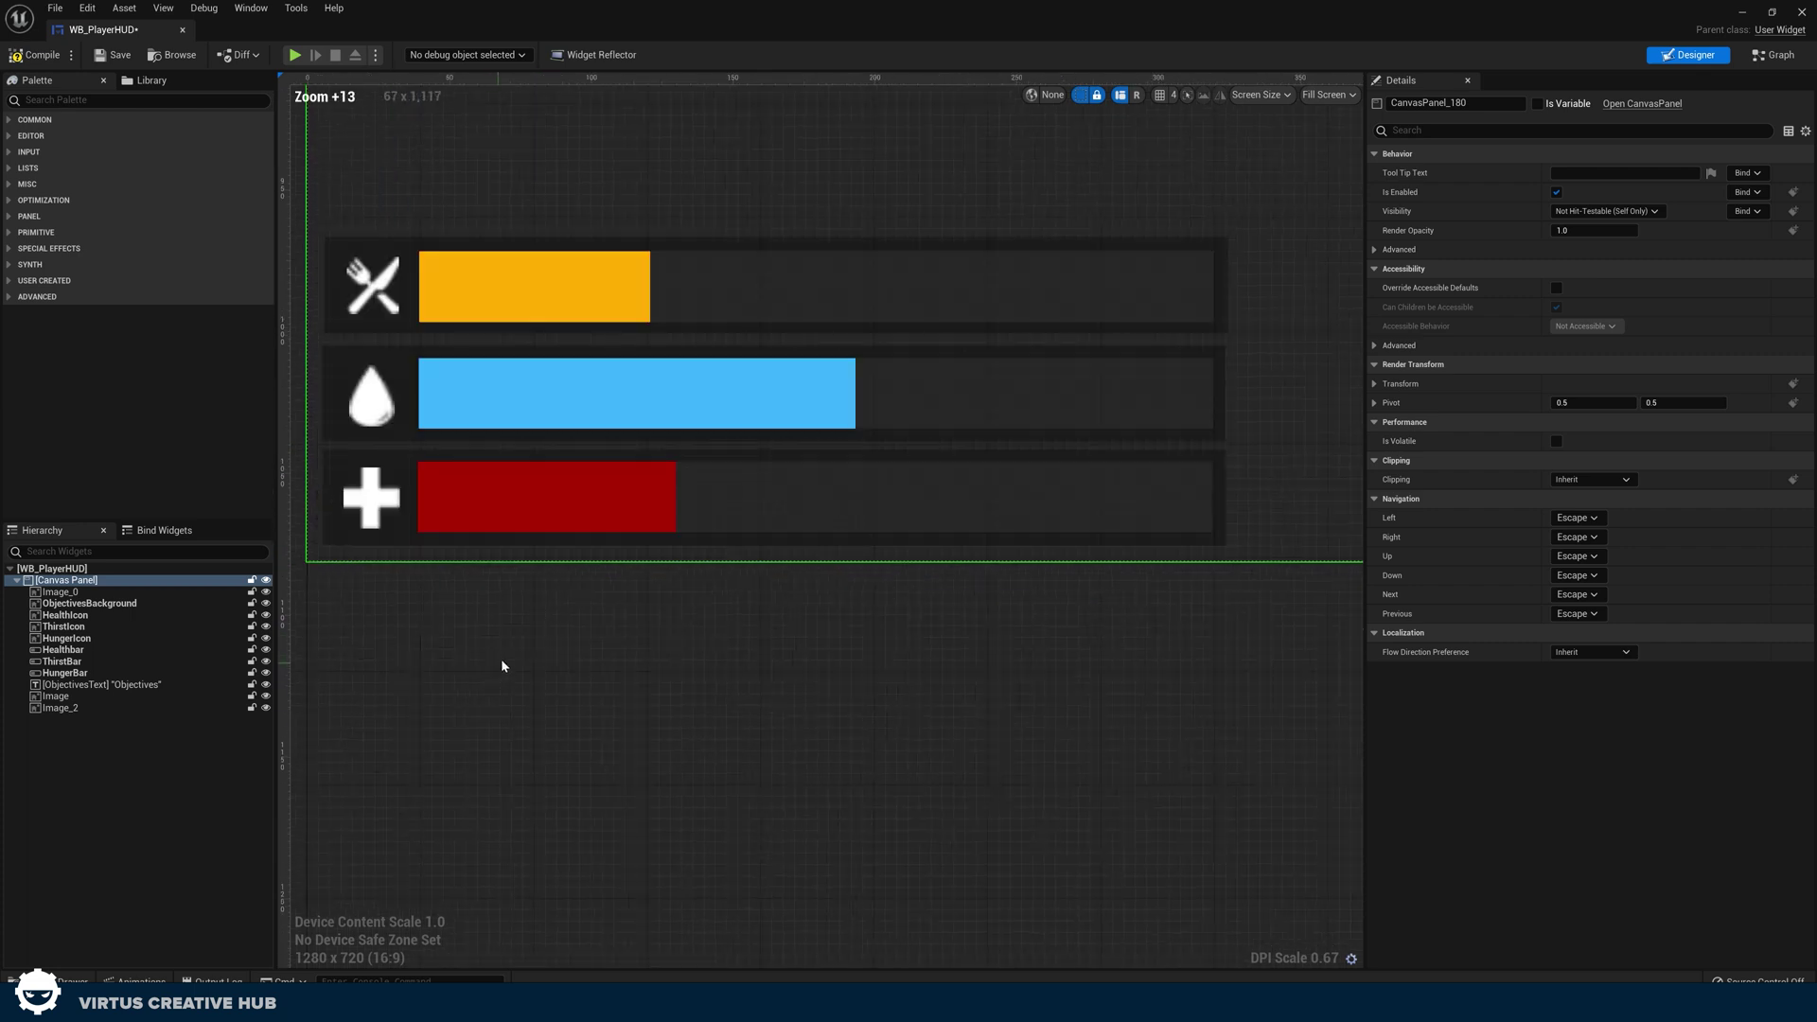
pyautogui.scroll(-5, 594, 719)
# Step: Rename the dark background image behind the hunger bar as HungerBG
pyautogui.click(761, 418)
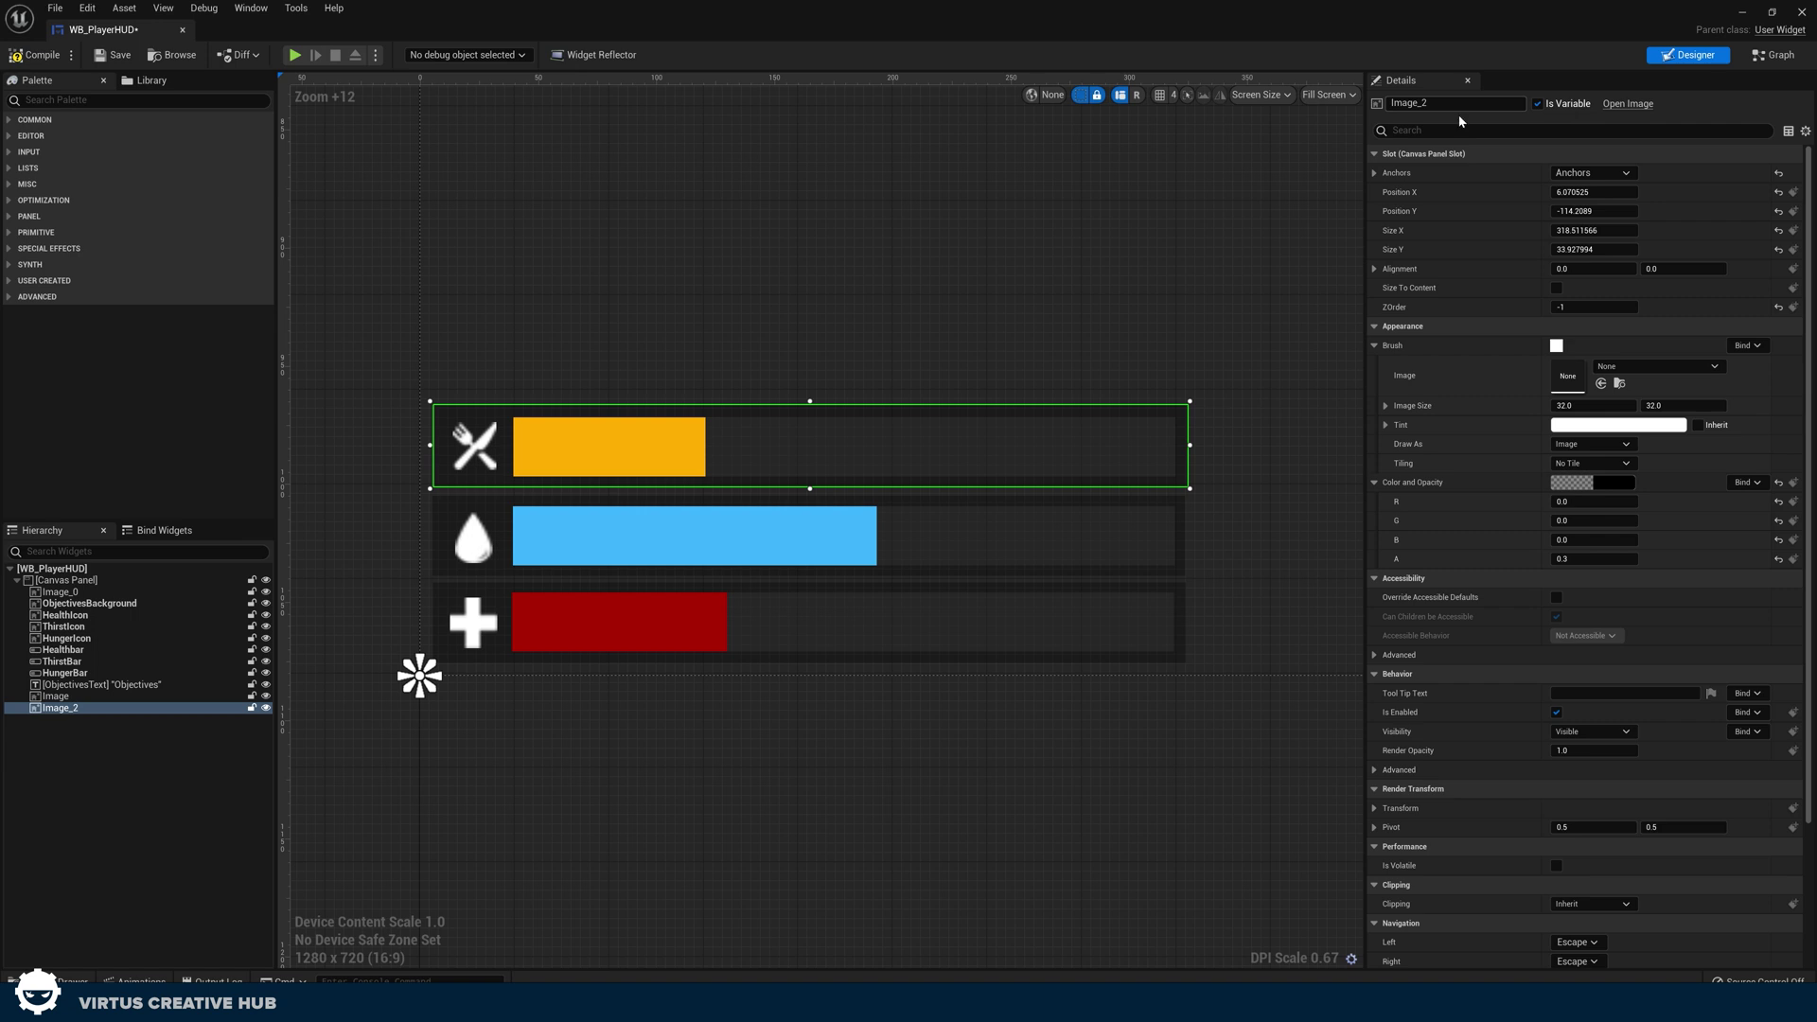
pyautogui.click(1425, 104)
pyautogui.press('Return')
pyautogui.write('HungerBG')
pyautogui.press('Return')
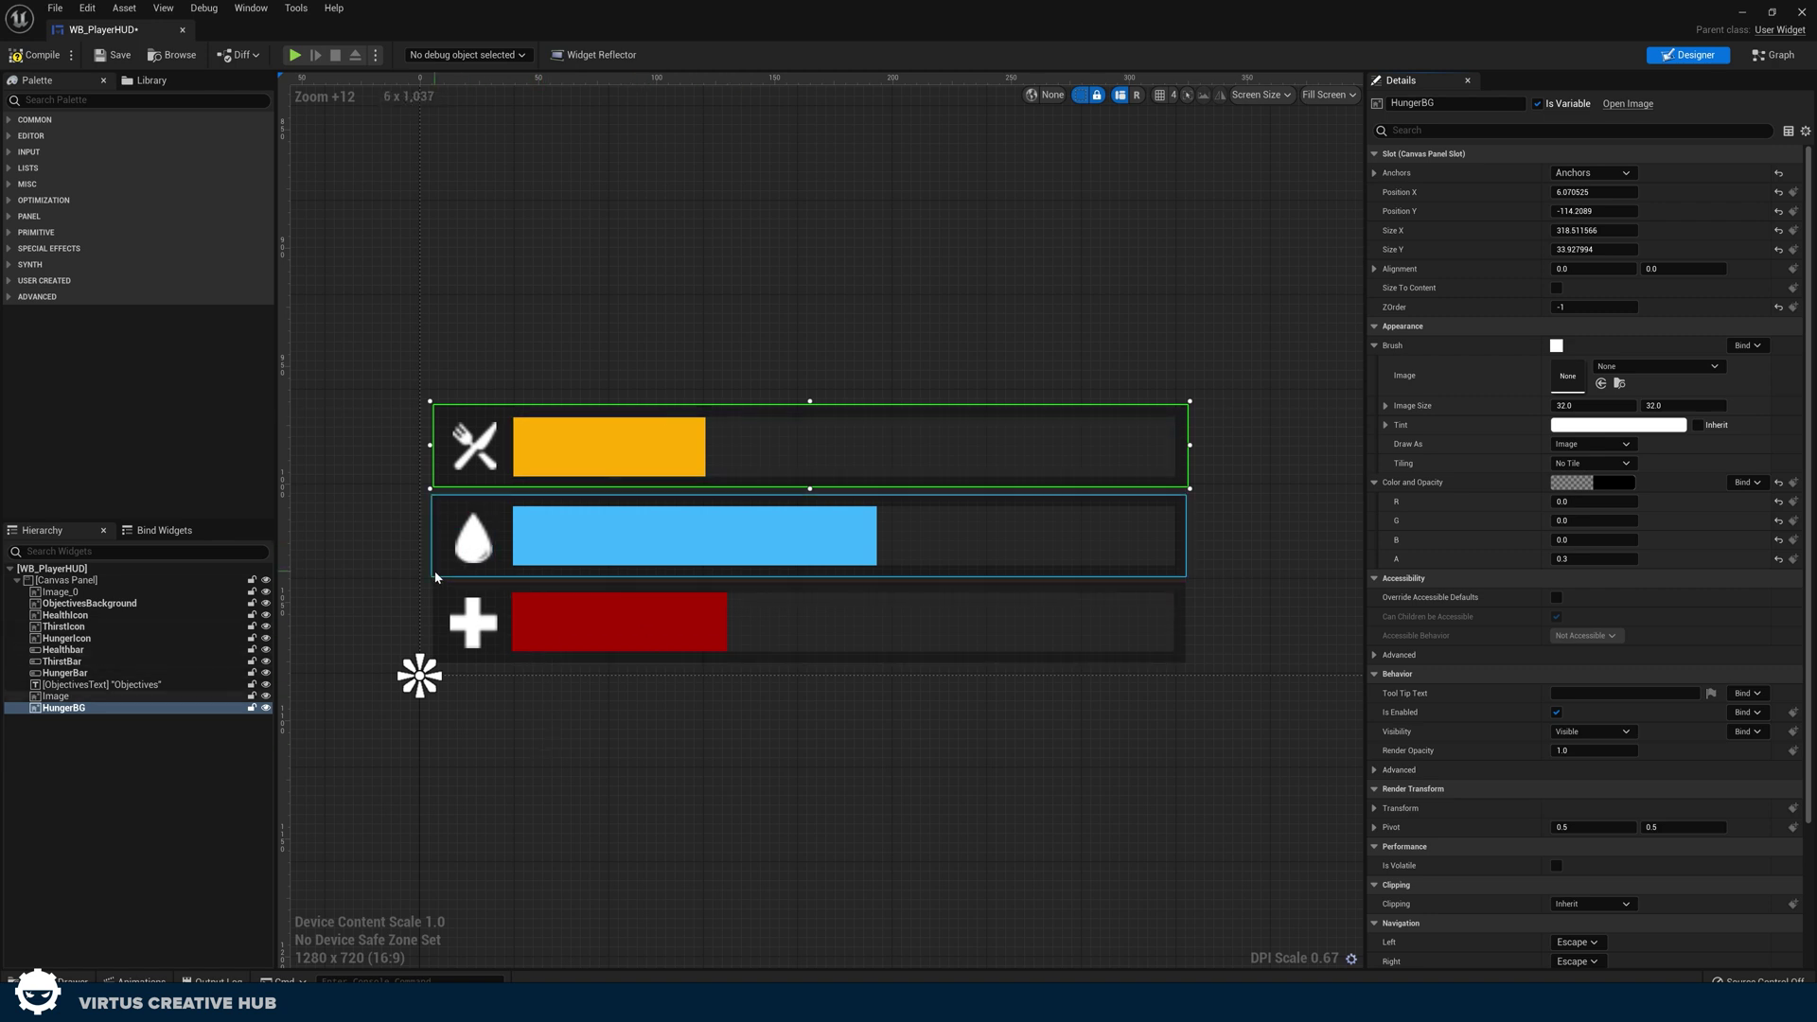
# Step: Rename the dark background image behind the thirst bar as ThirstBG
pyautogui.click(57, 695)
pyautogui.click(1405, 103)
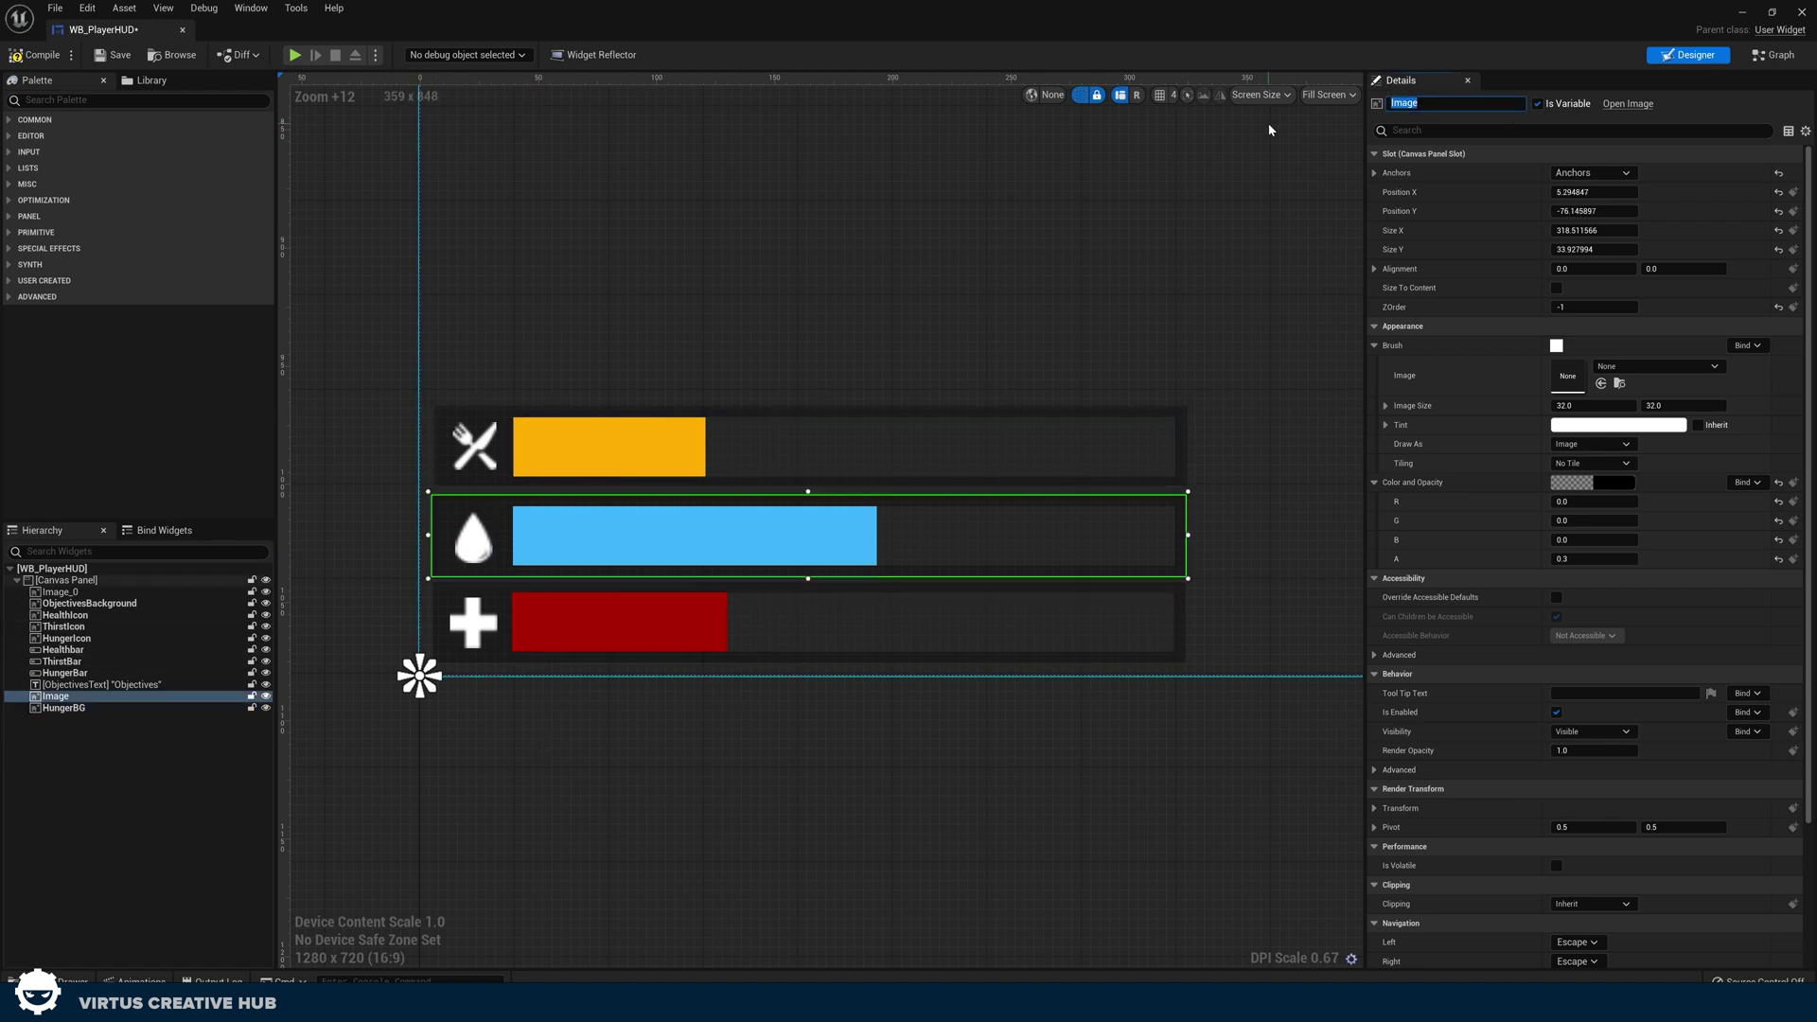
pyautogui.write('ThirstBG')
pyautogui.press('Return')
# Step: Rename the dark background image behind the health bar as HealthBG
pyautogui.click(509, 588)
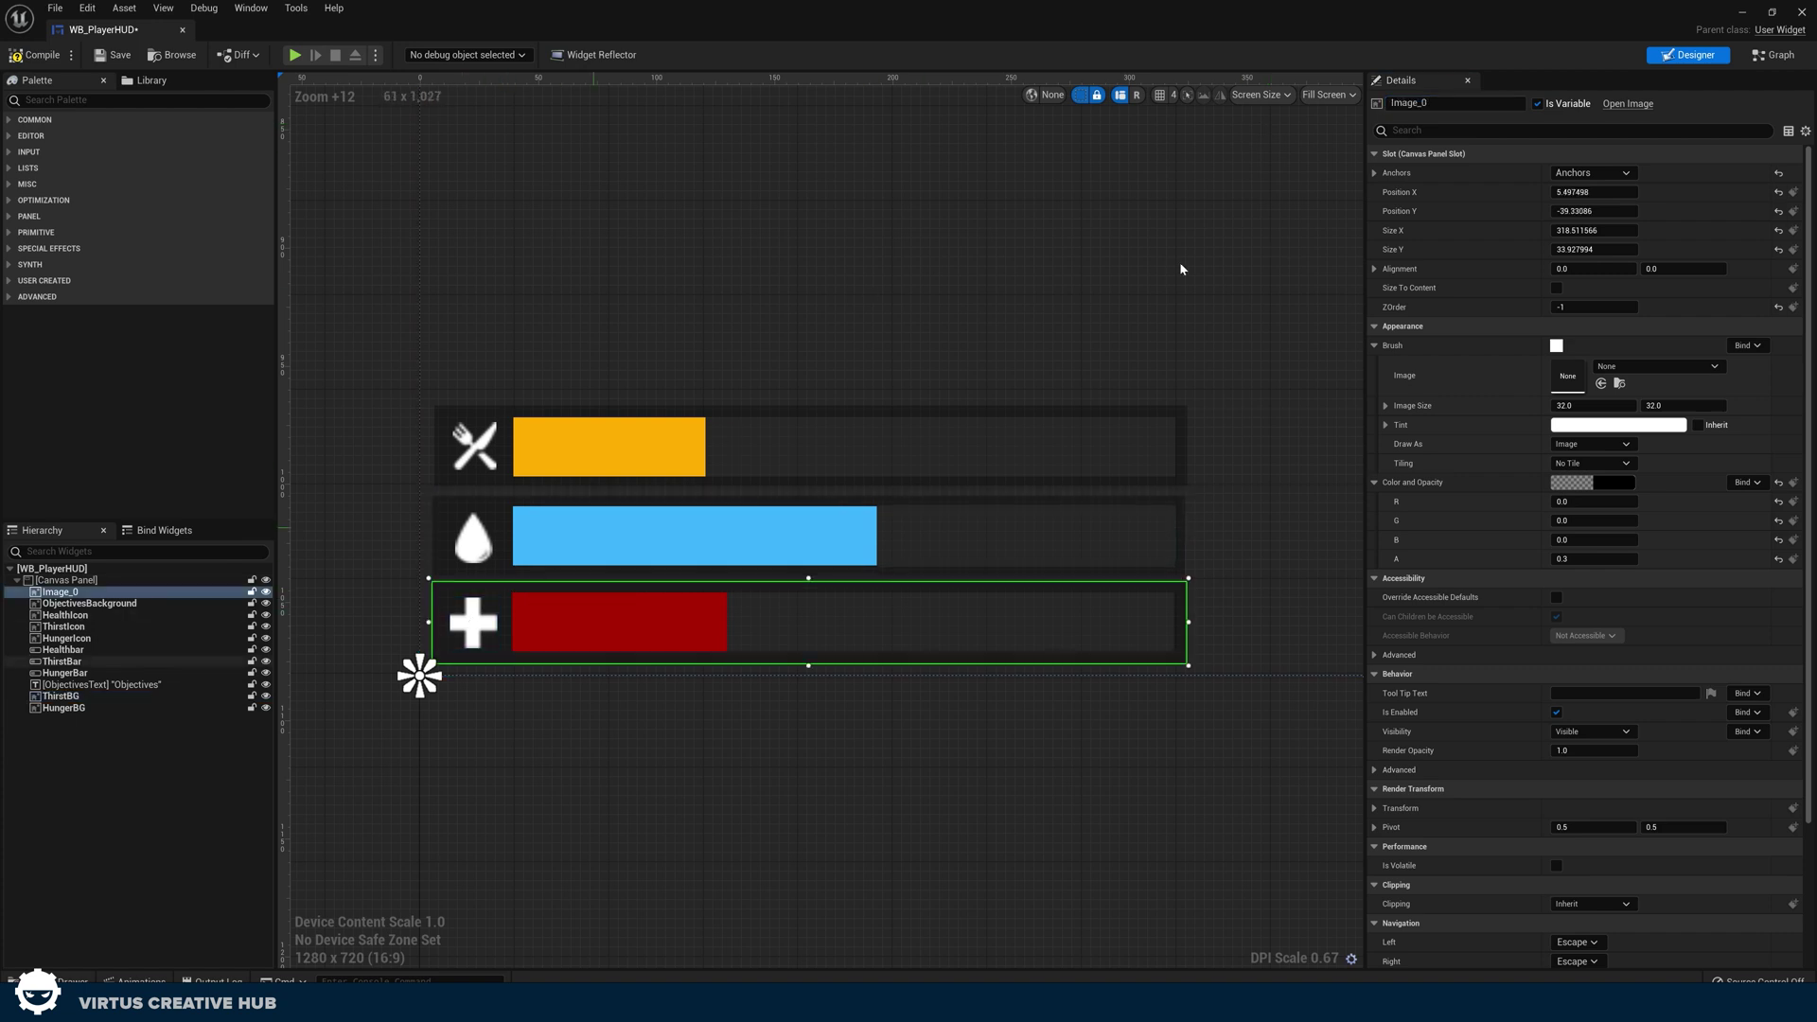
pyautogui.click(1455, 102)
pyautogui.write('Health')
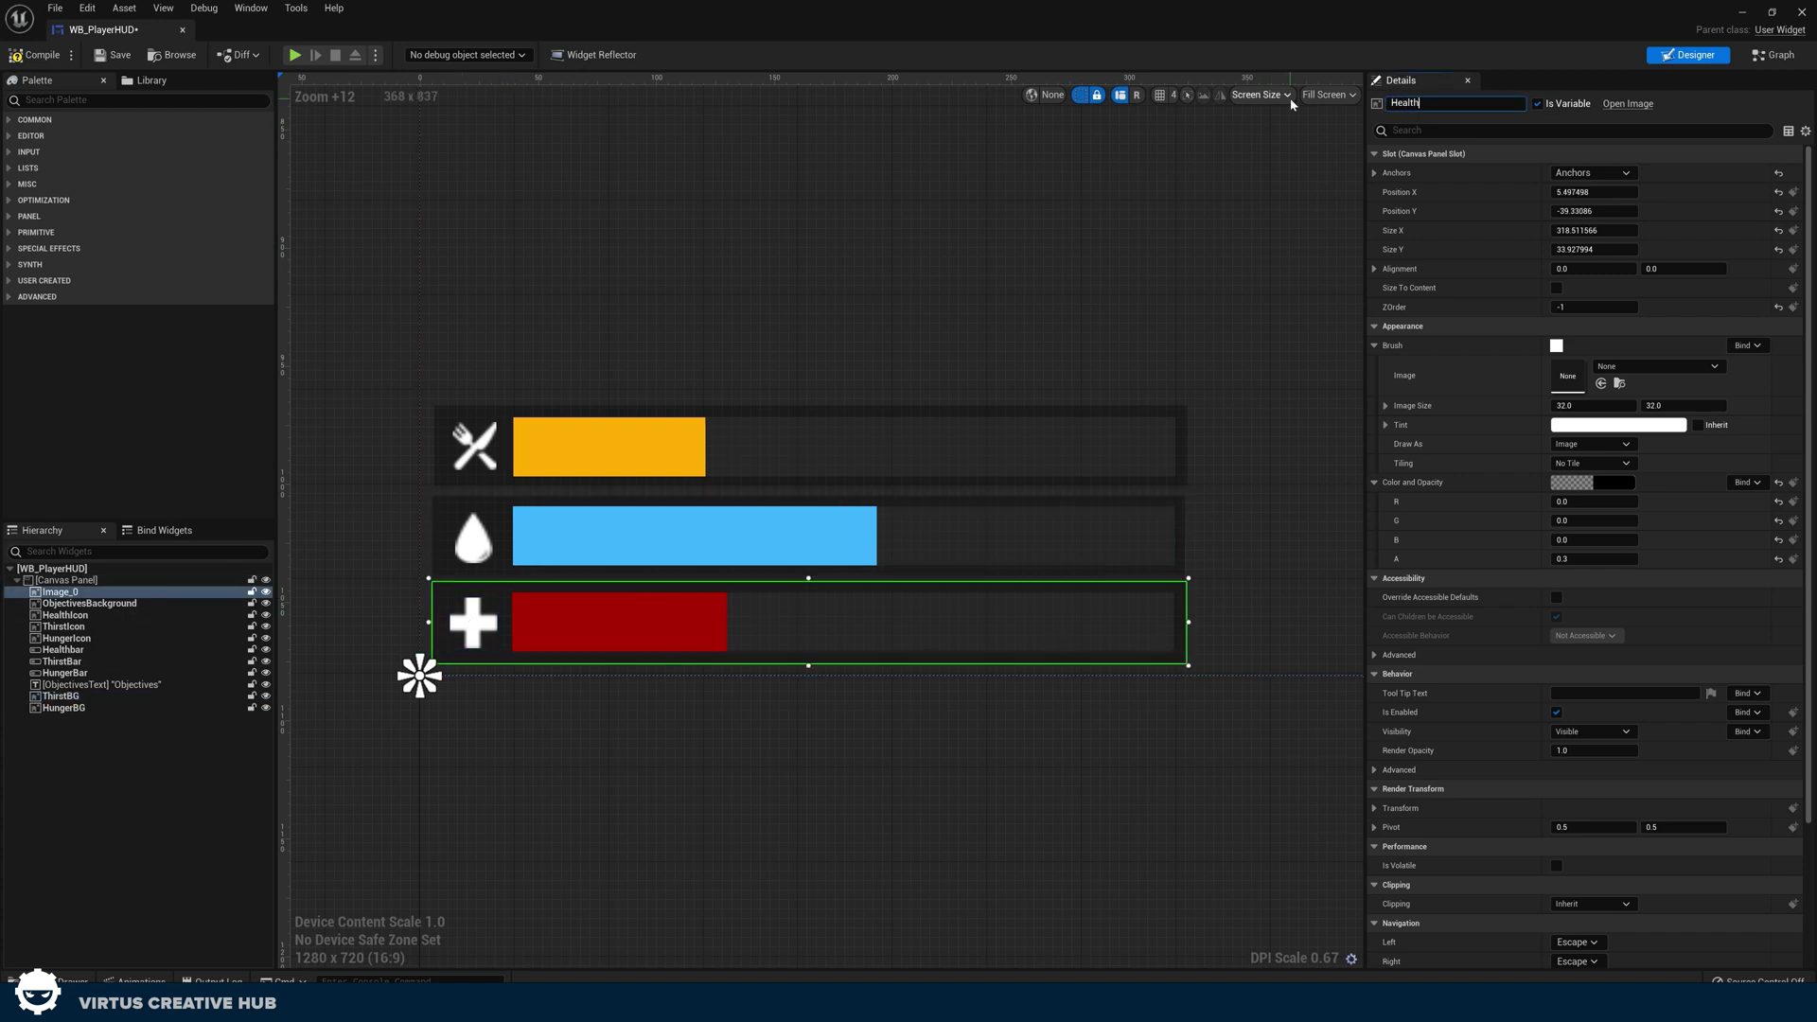
pyautogui.write('BG')
pyautogui.press('Return')
# Step: Compile and save the player HUD widget with its renamed elements
pyautogui.click(406, 241)
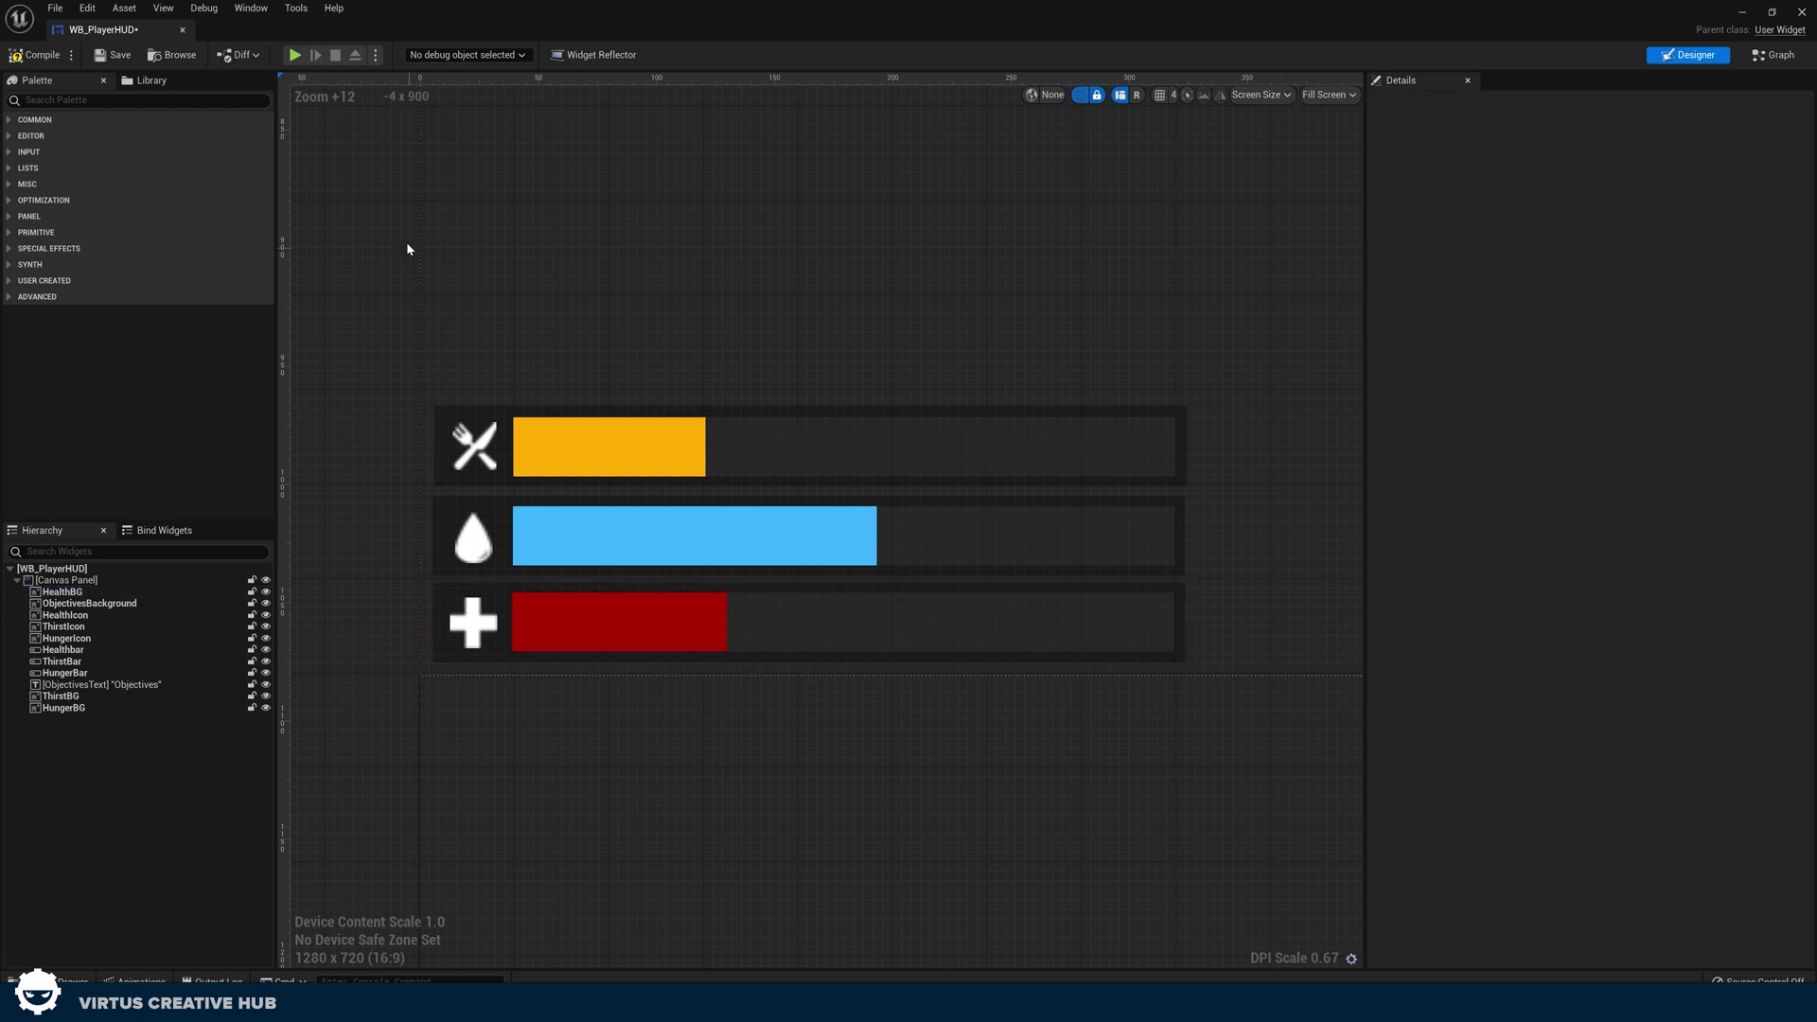
pyautogui.click(18, 57)
pyautogui.click(113, 55)
# Step: Look over the complete HUD canvas and play the FirstPersonMap level to check the HUD in game
pyautogui.scroll(-7, 632, 373)
pyautogui.scroll(-5, 631, 372)
pyautogui.moveTo(831, 373); pyautogui.dragTo(466, 543, button='right')
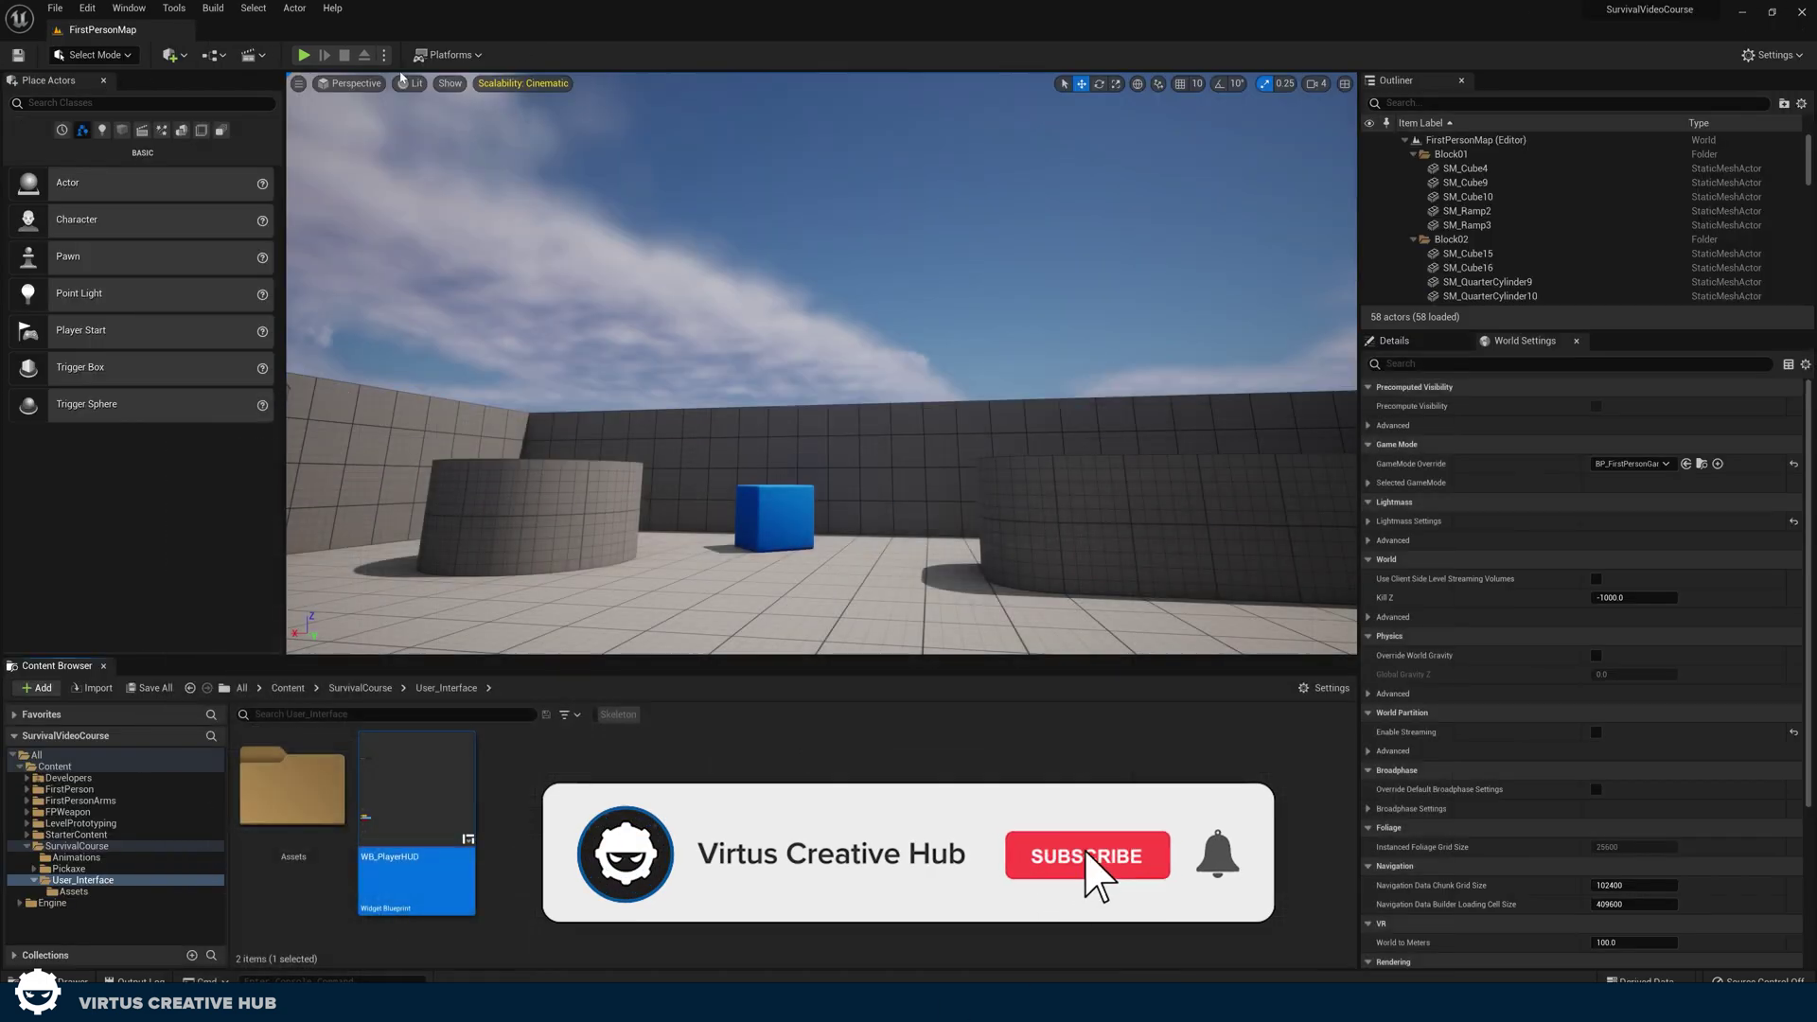
pyautogui.click(303, 55)
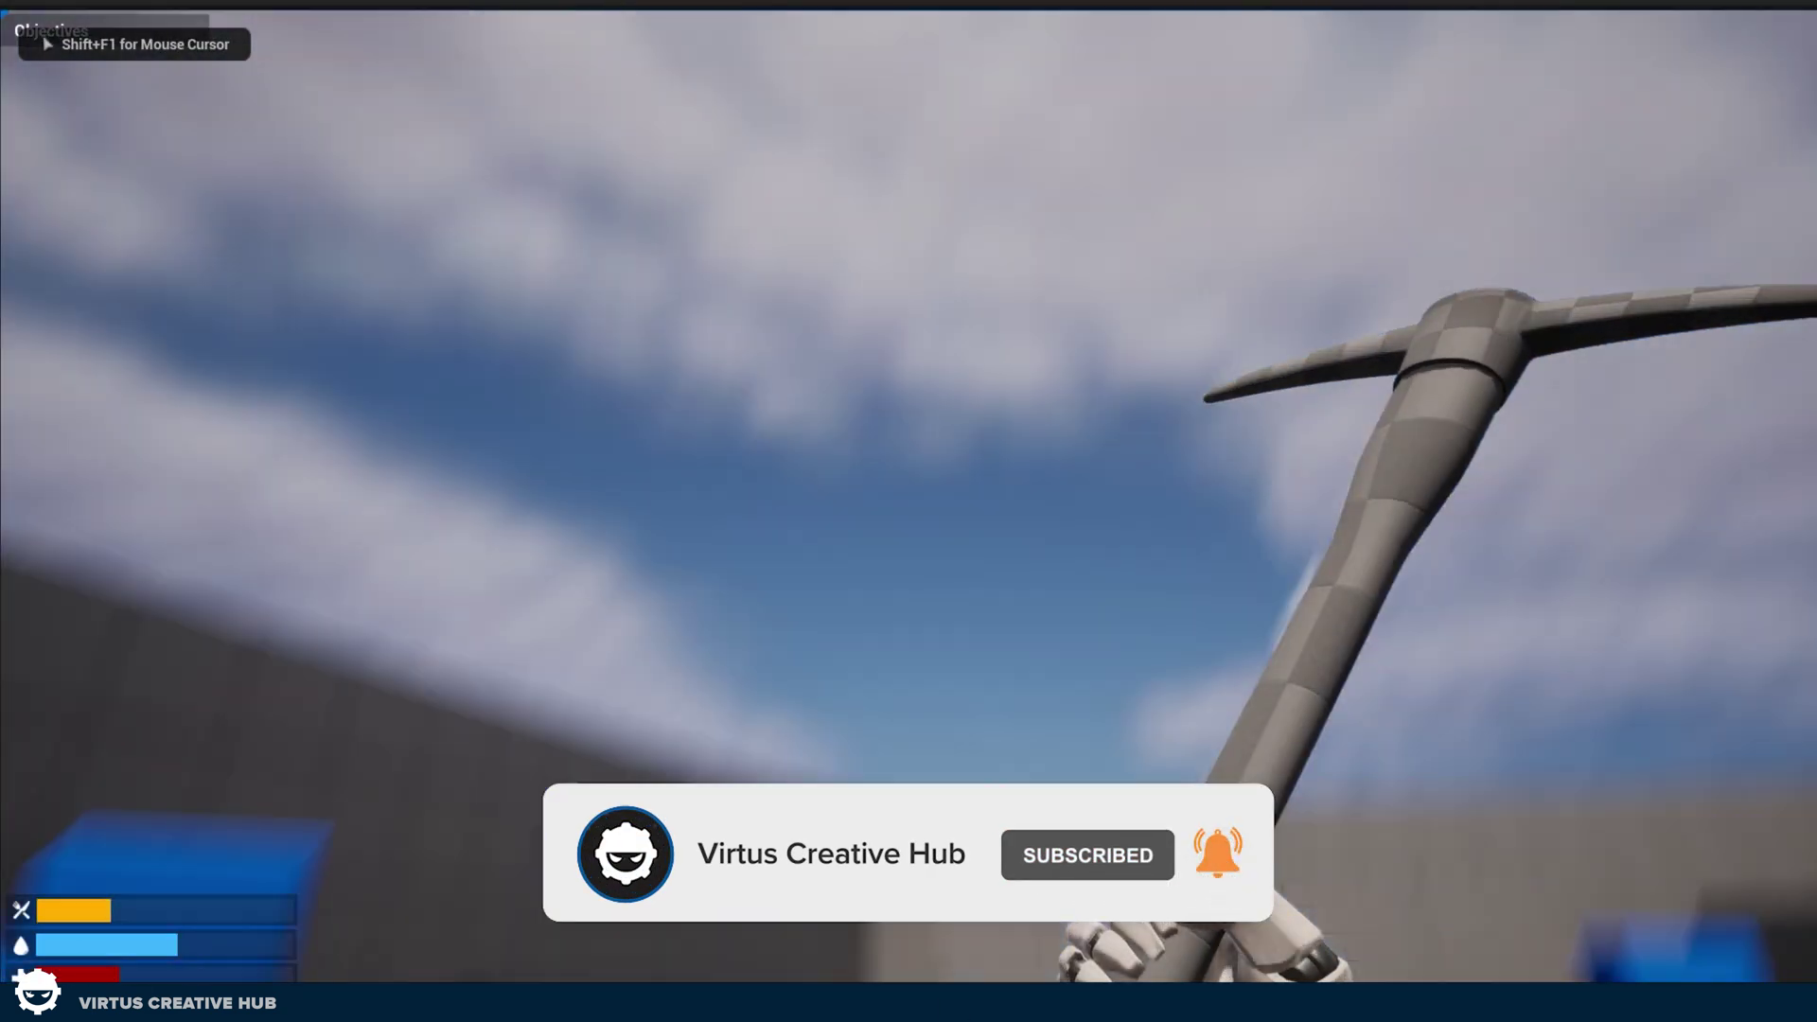